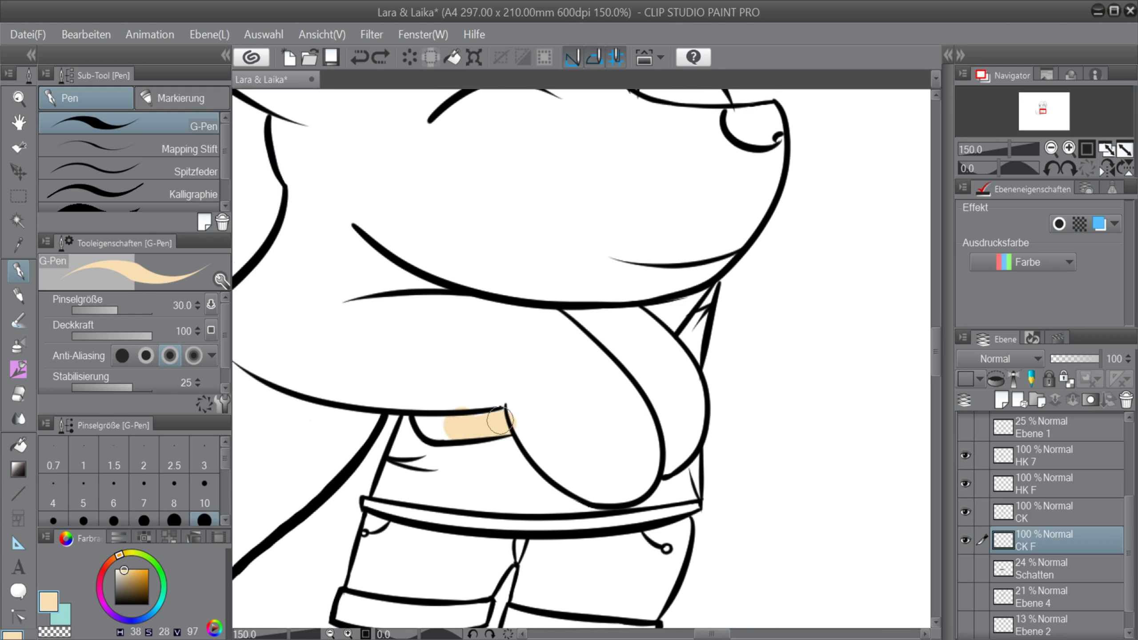
# Paint the gap under the dog's chin and the girl's neck and shoulder with the light skin tone at brush size 20.
pyautogui.press('[')
pyautogui.press('[')
pyautogui.moveTo(675, 329); pyautogui.dragTo(700, 291)
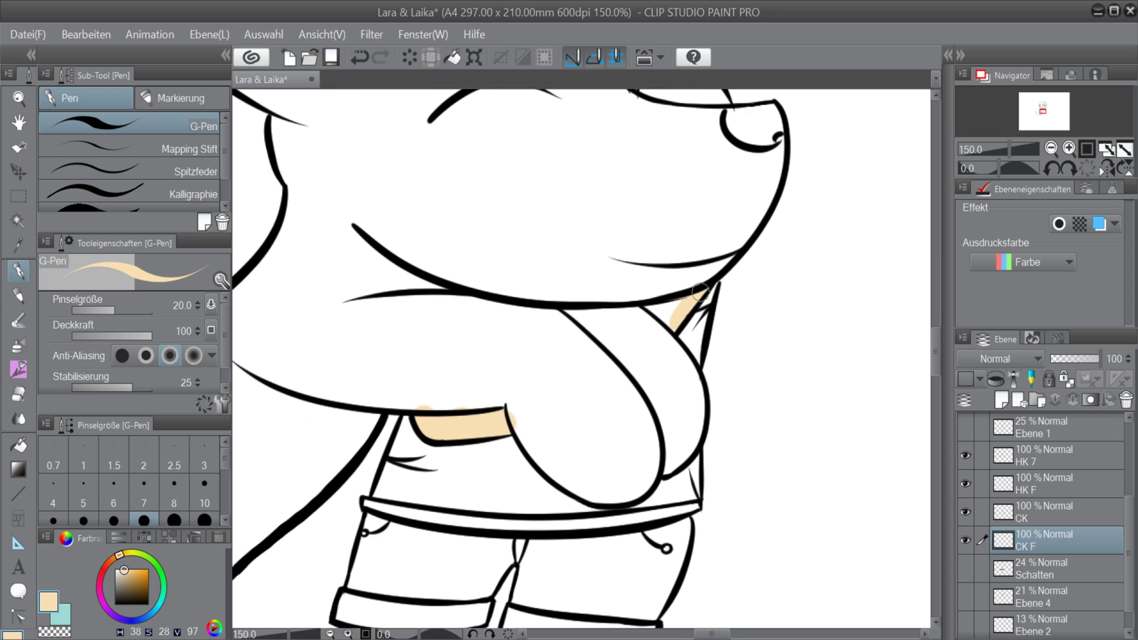
pyautogui.moveTo(672, 328); pyautogui.dragTo(647, 310)
pyautogui.scroll(5, 752, 314)
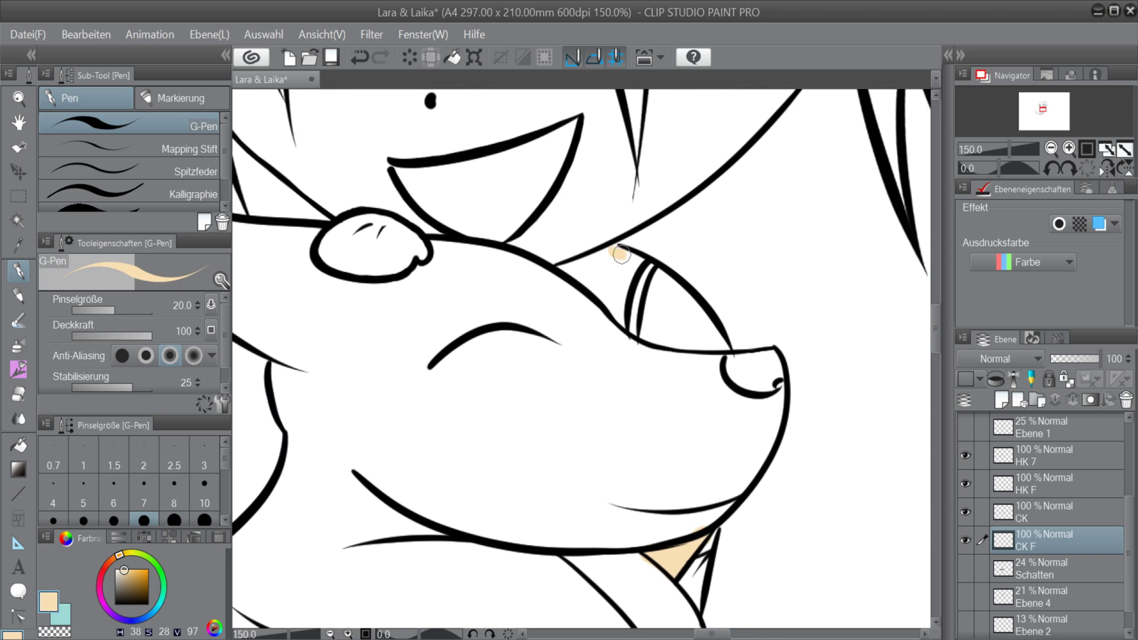
pyautogui.moveTo(637, 263)
pyautogui.mouseDown()
pyautogui.moveTo(619, 324)
pyautogui.moveTo(562, 272)
pyautogui.moveTo(680, 271)
pyautogui.moveTo(662, 273)
pyautogui.moveTo(651, 312)
pyautogui.moveTo(683, 288)
pyautogui.moveTo(720, 348)
pyautogui.moveTo(657, 338)
pyautogui.moveTo(663, 299)
pyautogui.moveTo(673, 326)
pyautogui.moveTo(699, 338)
pyautogui.mouseUp()
# Choose a darker tan (H 38, S 42, V 83) and shade the skin below the dog's foreleg and under its chin.
pyautogui.moveTo(936, 328); pyautogui.dragTo(937, 348)
pyautogui.click(129, 575)
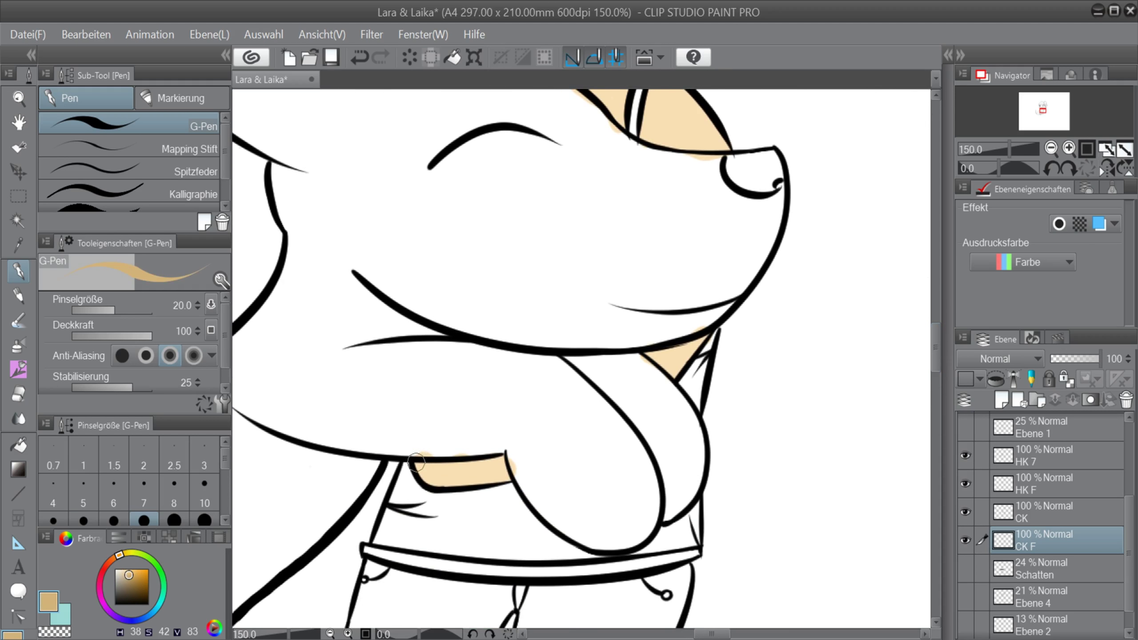
pyautogui.moveTo(416, 462)
pyautogui.mouseDown()
pyautogui.moveTo(504, 454)
pyautogui.moveTo(507, 473)
pyautogui.moveTo(513, 456)
pyautogui.moveTo(485, 468)
pyautogui.moveTo(516, 476)
pyautogui.mouseUp()
pyautogui.moveTo(678, 369); pyautogui.dragTo(669, 368)
# Shade the girl's neck below her jaw and the skin beside the shoulder strap with the tan at brush size 15, redoing the first attempt.
pyautogui.moveTo(936, 355); pyautogui.dragTo(937, 339)
pyautogui.click(83, 520)
pyautogui.moveTo(656, 238); pyautogui.dragTo(643, 314)
pyautogui.moveTo(604, 223)
pyautogui.mouseDown()
pyautogui.moveTo(580, 237)
pyautogui.moveTo(614, 217)
pyautogui.mouseUp()
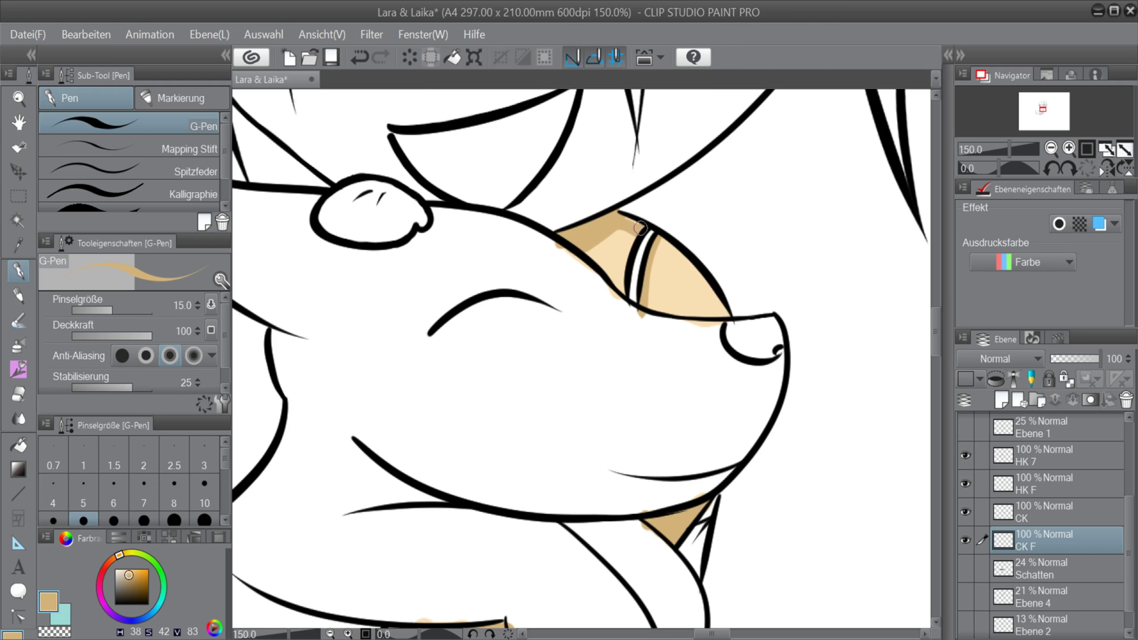
pyautogui.scroll(-3, 781, 312)
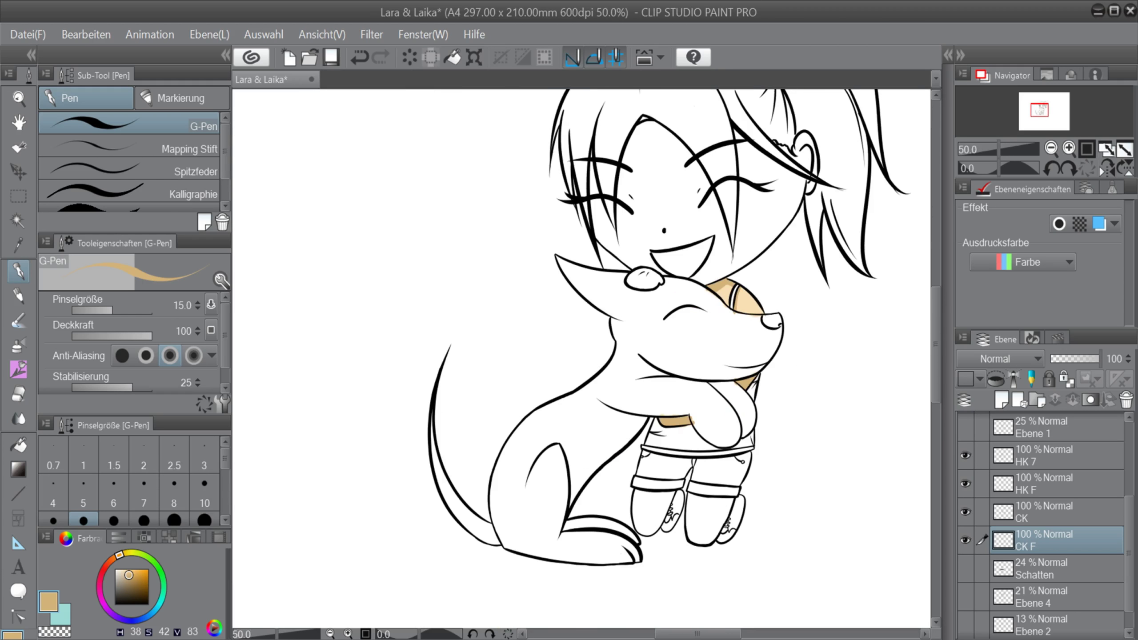
pyautogui.scroll(3, 775, 308)
pyautogui.hotkey('ctrl', 'z')
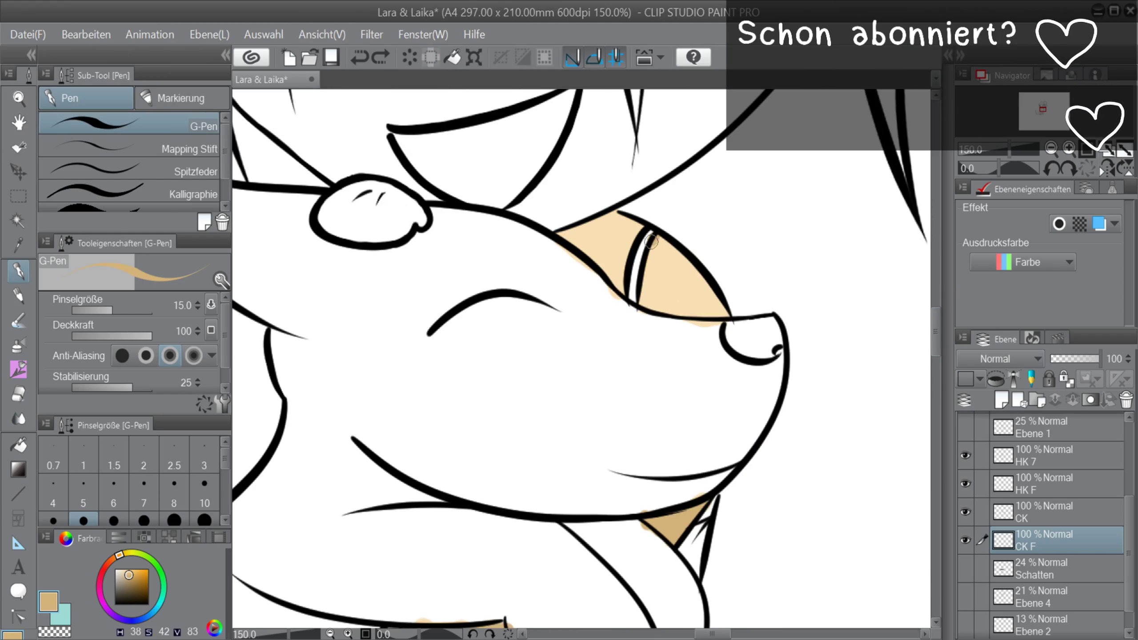
pyautogui.hotkey('ctrl', 'y')
pyautogui.hotkey('ctrl', 'y')
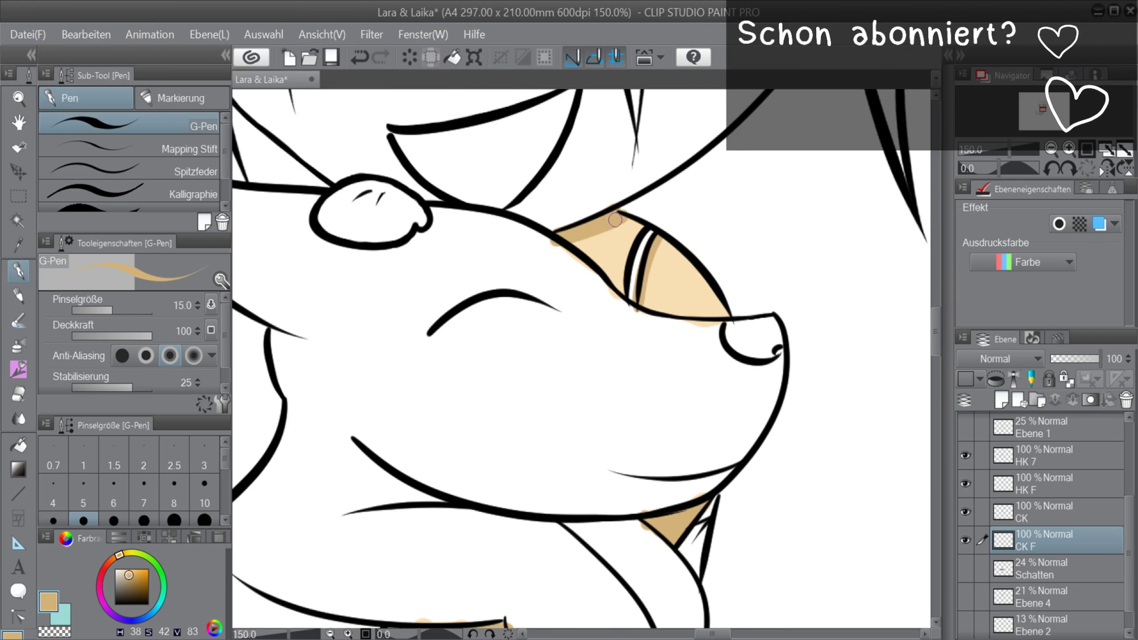
# Sample the light skin tone from the drawing and make Face F the active layer.
pyautogui.moveTo(935, 330); pyautogui.dragTo(936, 314)
pyautogui.moveTo(728, 633); pyautogui.dragTo(722, 633)
pyautogui.keyDown('alt'); pyautogui.click(769, 457); pyautogui.keyUp('alt')
pyautogui.moveTo(1130, 521); pyautogui.dragTo(1130, 452)
pyautogui.click(1049, 503)
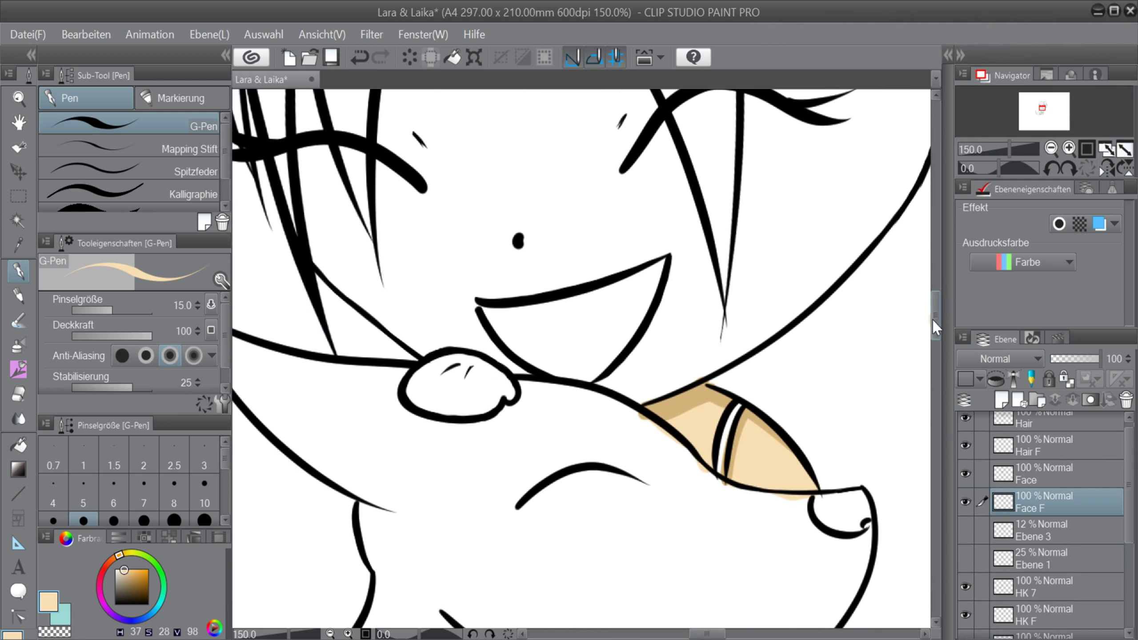
# Paint the girl's hand on the dog's head with the light skin tone and enlarge the brush to 30.
pyautogui.hotkey('ctrl', 'z')
pyautogui.click(963, 502)
pyautogui.click(965, 477)
pyautogui.click(965, 477)
pyautogui.moveTo(503, 379)
pyautogui.mouseDown()
pyautogui.moveTo(441, 360)
pyautogui.moveTo(426, 406)
pyautogui.moveTo(501, 389)
pyautogui.moveTo(430, 385)
pyautogui.mouseUp()
pyautogui.moveTo(774, 355); pyautogui.dragTo(774, 440)
pyautogui.press(']')
pyautogui.press(']')
pyautogui.press(']')
pyautogui.press(']')
pyautogui.scroll(-1, 483, 327)
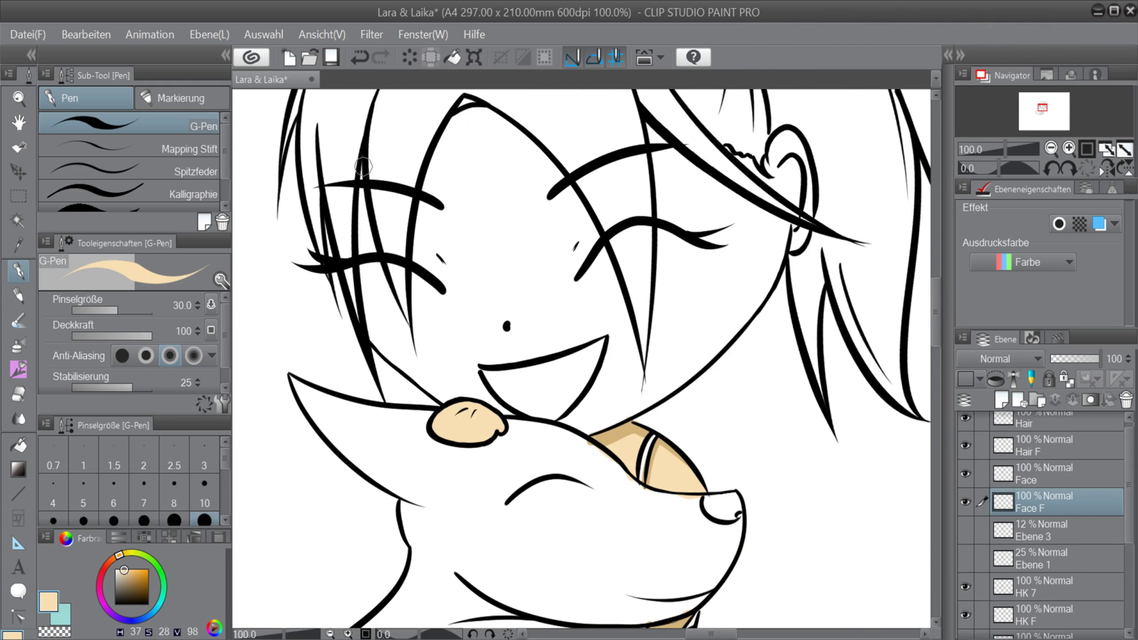
pyautogui.moveTo(363, 168)
pyautogui.mouseDown()
pyautogui.moveTo(382, 325)
pyautogui.moveTo(372, 315)
pyautogui.moveTo(389, 349)
pyautogui.moveTo(369, 335)
pyautogui.moveTo(438, 387)
pyautogui.mouseUp()
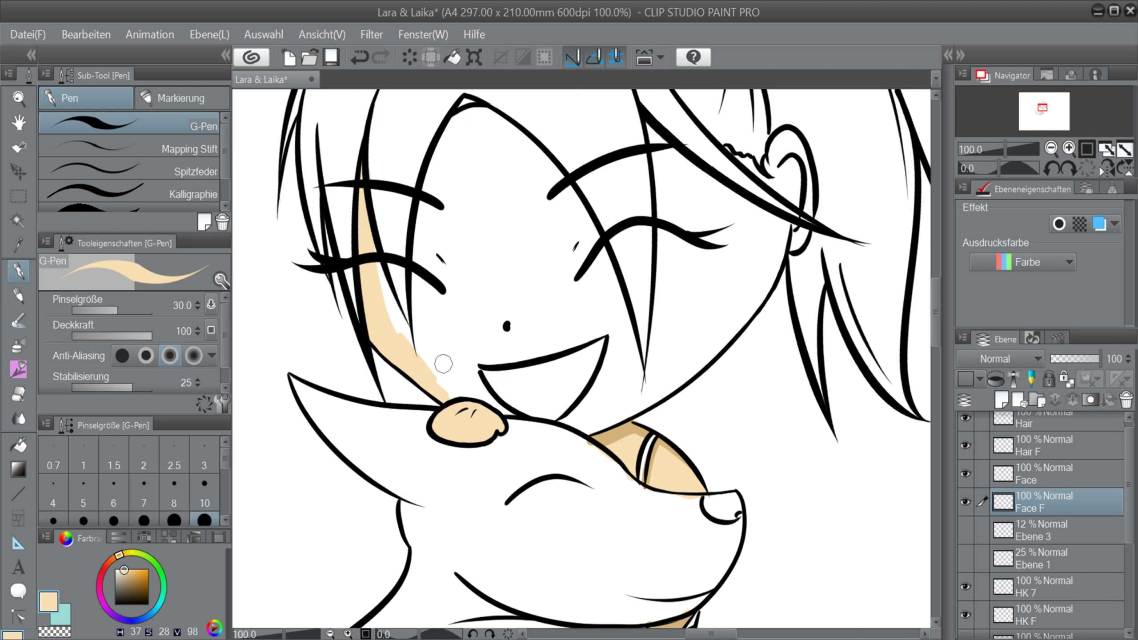
pyautogui.hotkey('ctrl', 'z')
pyautogui.hotkey('ctrl', 'z')
pyautogui.hotkey('ctrl', 'z')
pyautogui.click(20, 347)
pyautogui.click(21, 421)
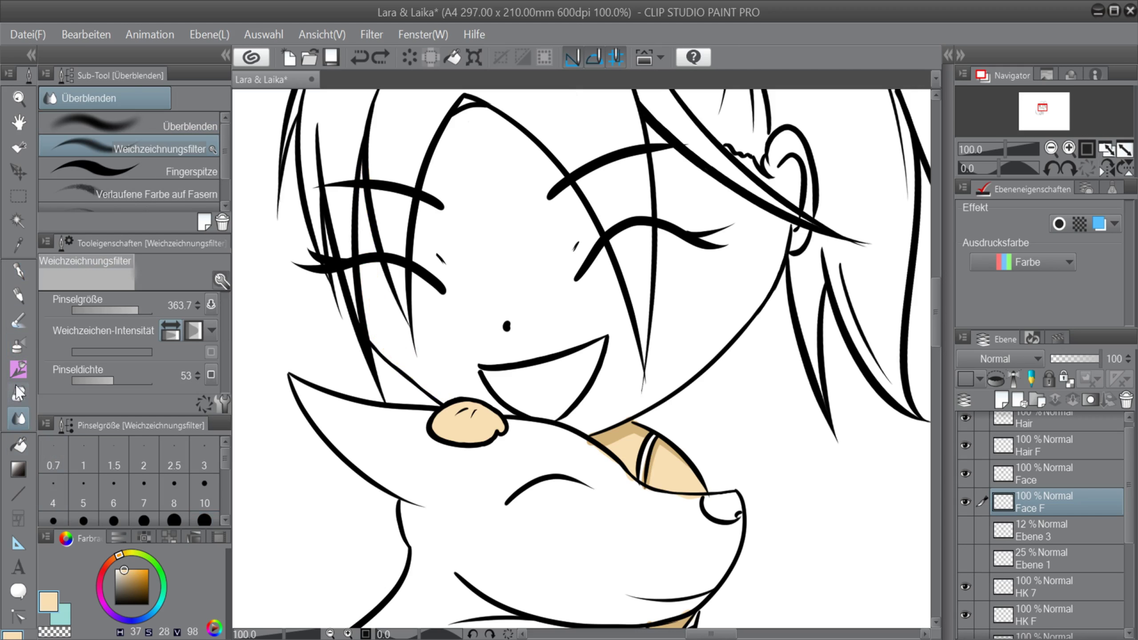
pyautogui.click(20, 444)
pyautogui.click(432, 337)
pyautogui.hotkey('ctrl', 'z')
# Paint along the girl's cheek and lower face edge in light skin tone, and move the Face F layer directly below HK F.
pyautogui.press('p')
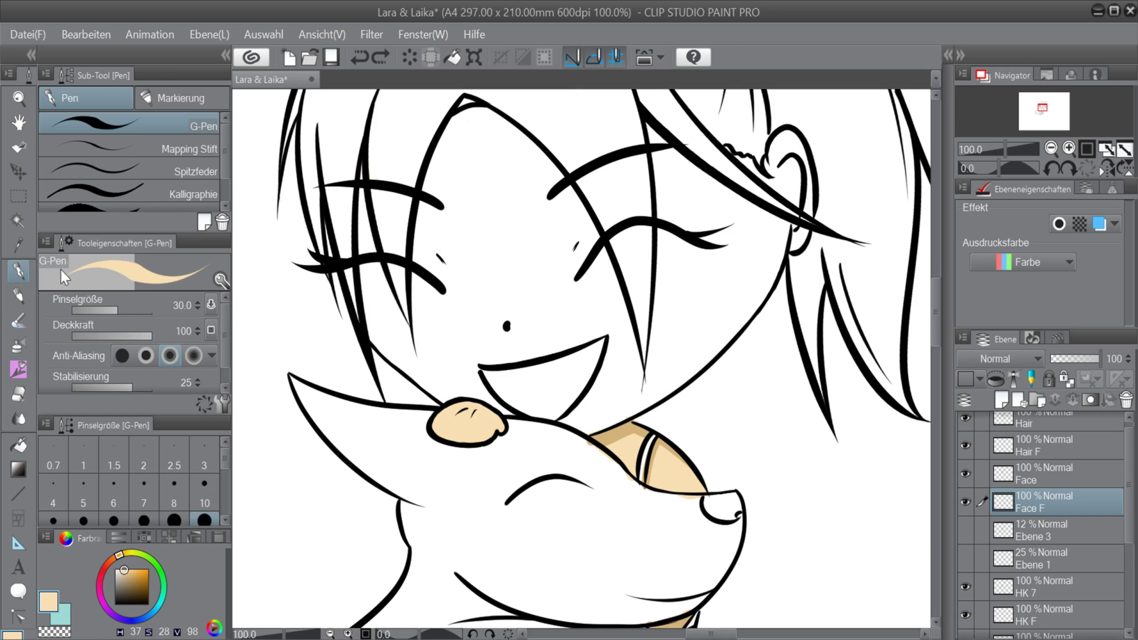
pyautogui.moveTo(364, 196)
pyautogui.mouseDown()
pyautogui.moveTo(382, 280)
pyautogui.moveTo(371, 311)
pyautogui.moveTo(376, 303)
pyautogui.moveTo(385, 328)
pyautogui.moveTo(364, 287)
pyautogui.moveTo(389, 339)
pyautogui.moveTo(363, 334)
pyautogui.moveTo(415, 377)
pyautogui.moveTo(504, 406)
pyautogui.mouseUp()
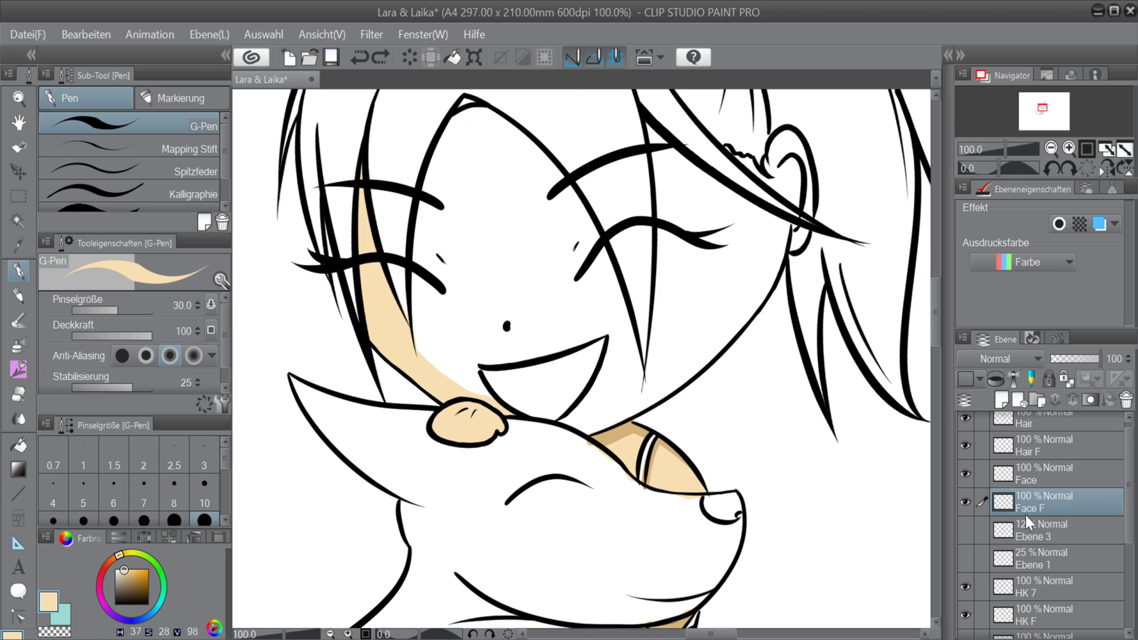
pyautogui.hotkey('ctrl', 'z')
pyautogui.scroll(-3, 1067, 497)
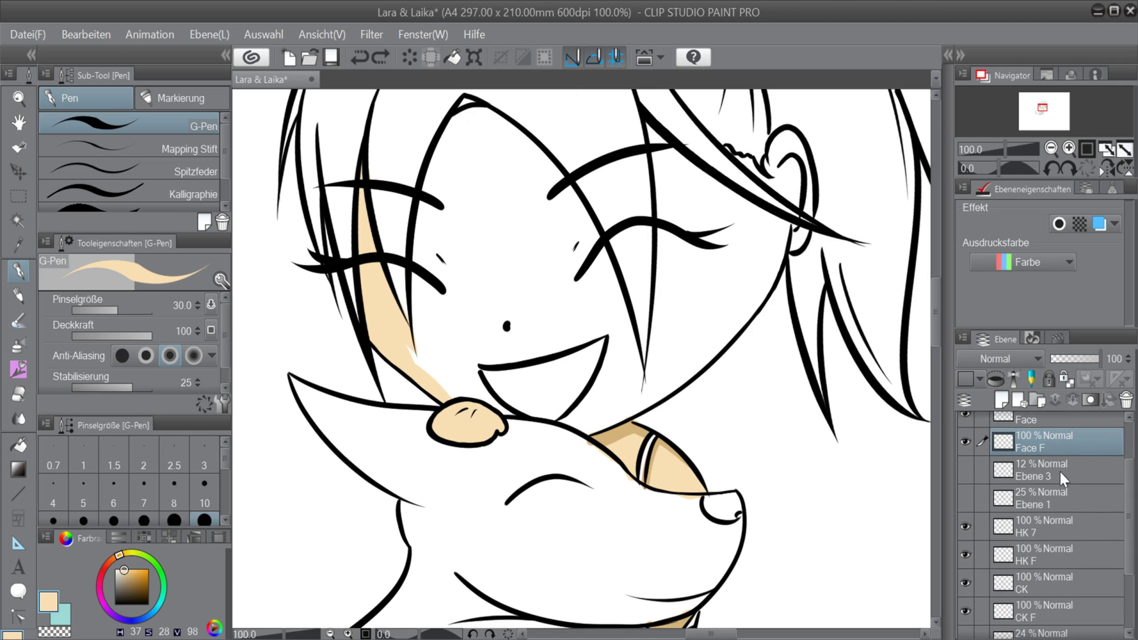
pyautogui.moveTo(1066, 565); pyautogui.dragTo(1066, 566)
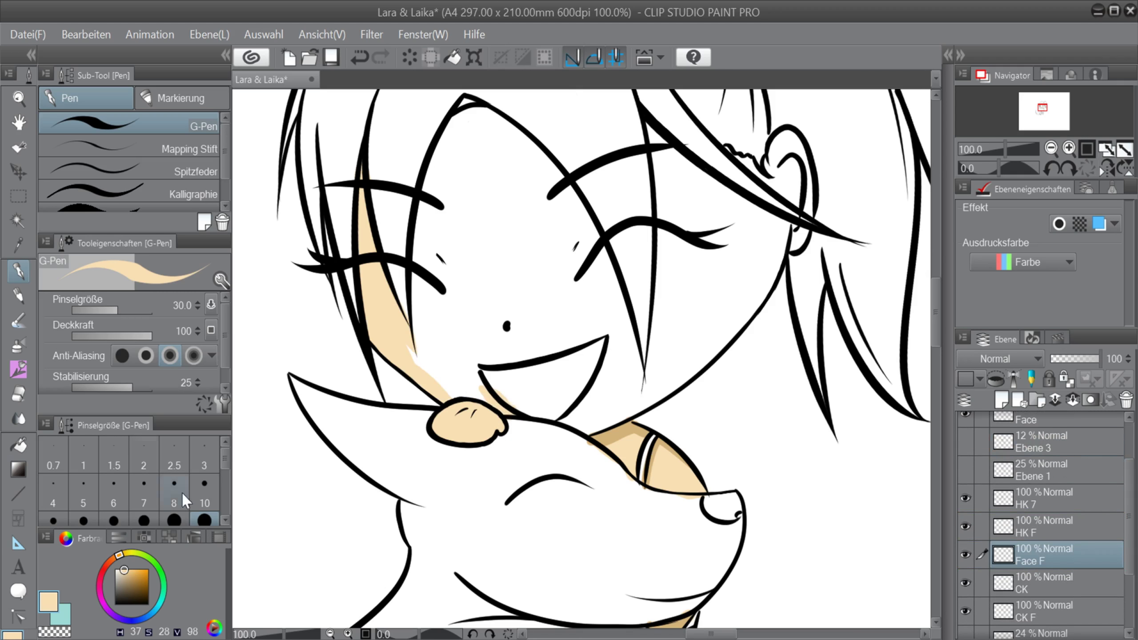
# Flood-fill the girl's face and ear areas with the light skin tone, using the fill that refers to other layers.
pyautogui.press('g')
pyautogui.click(522, 184)
pyautogui.scroll(2, 522, 183)
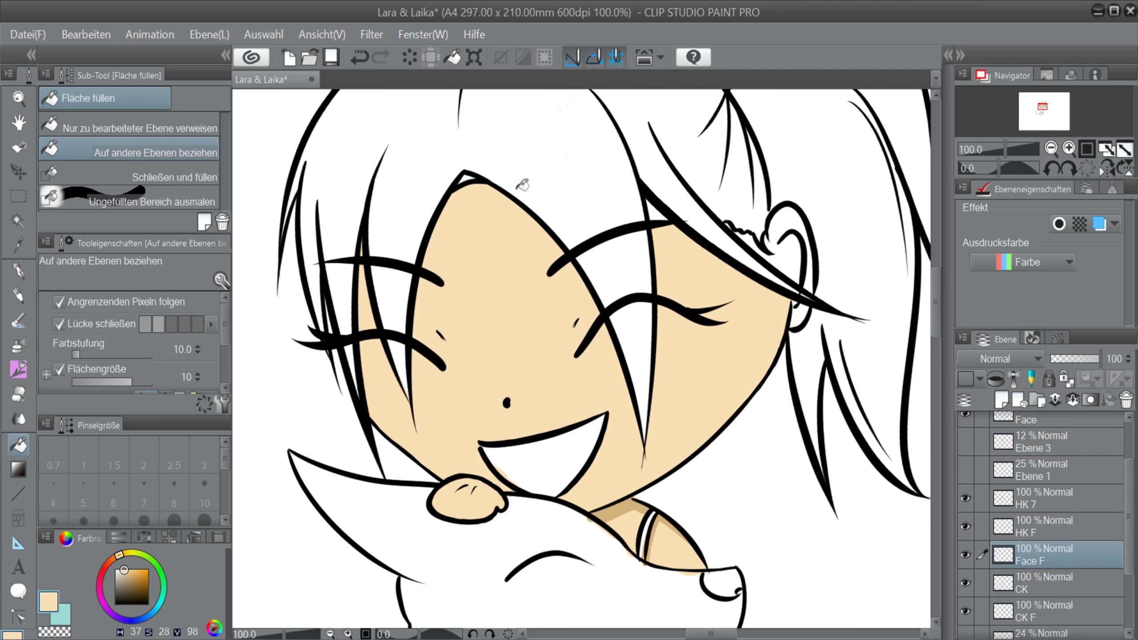
pyautogui.click(767, 241)
pyautogui.click(806, 300)
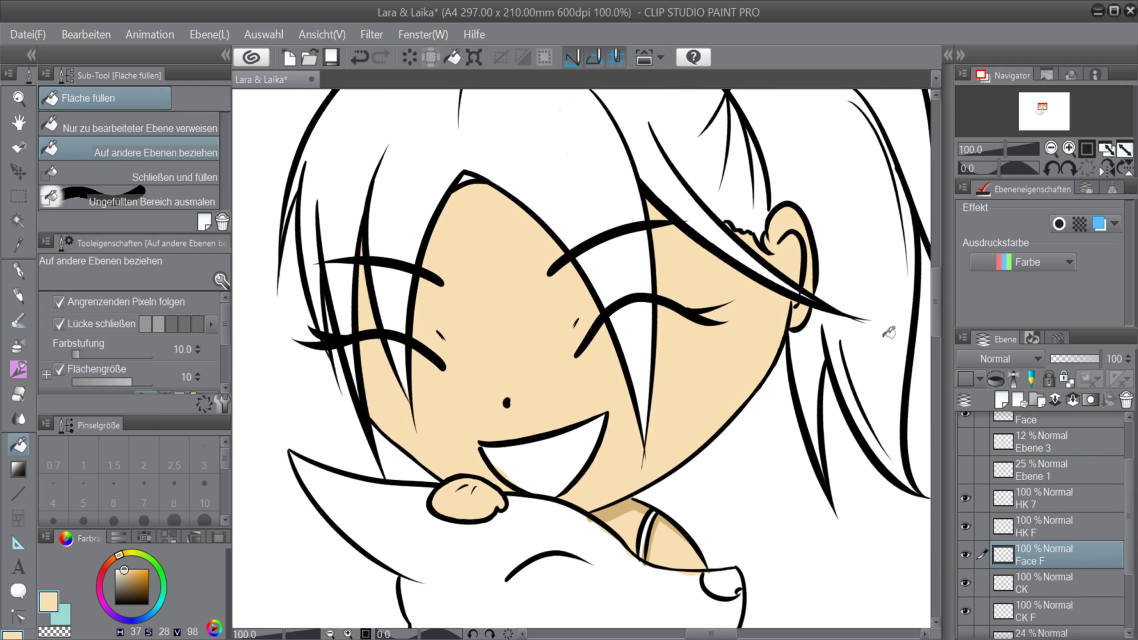
# Touch up the skin colour edges around the girl's hand and face with the G-Pen at size 15.
pyautogui.scroll(-6, 940, 305)
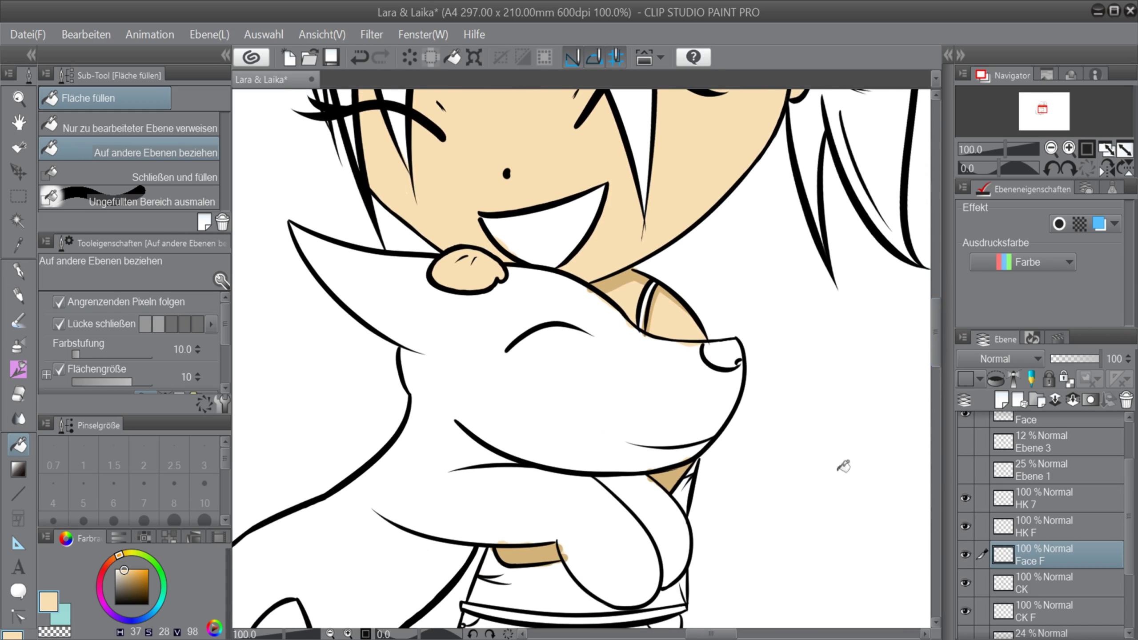
pyautogui.press('p')
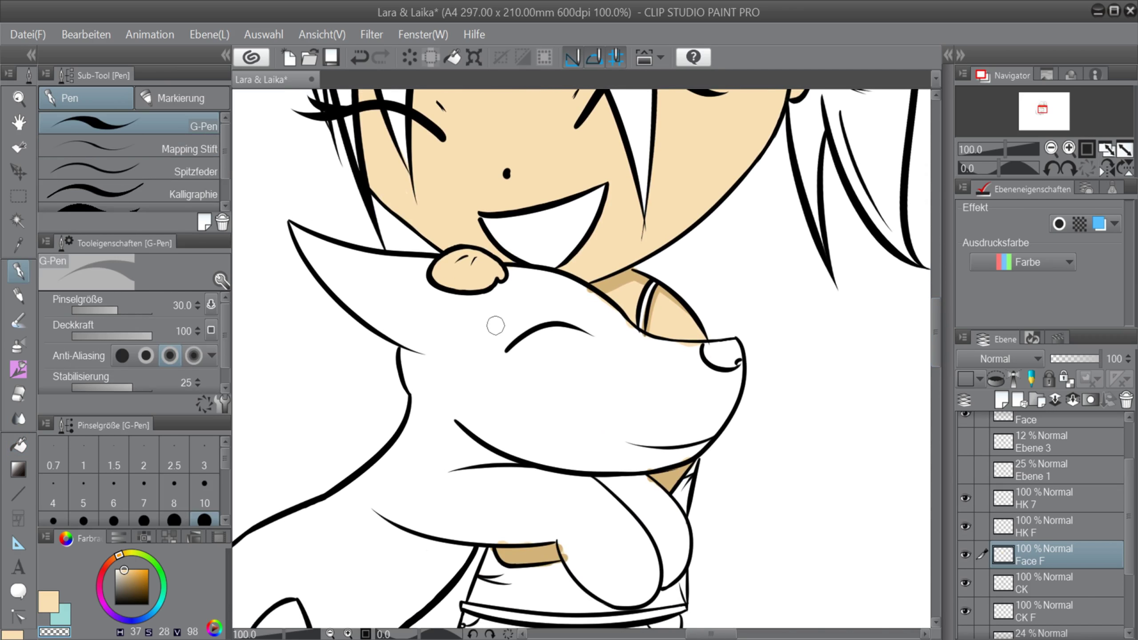
pyautogui.scroll(4, 470, 264)
pyautogui.press('c')
pyautogui.press('[')
pyautogui.press('[')
pyautogui.press('[')
pyautogui.press('[')
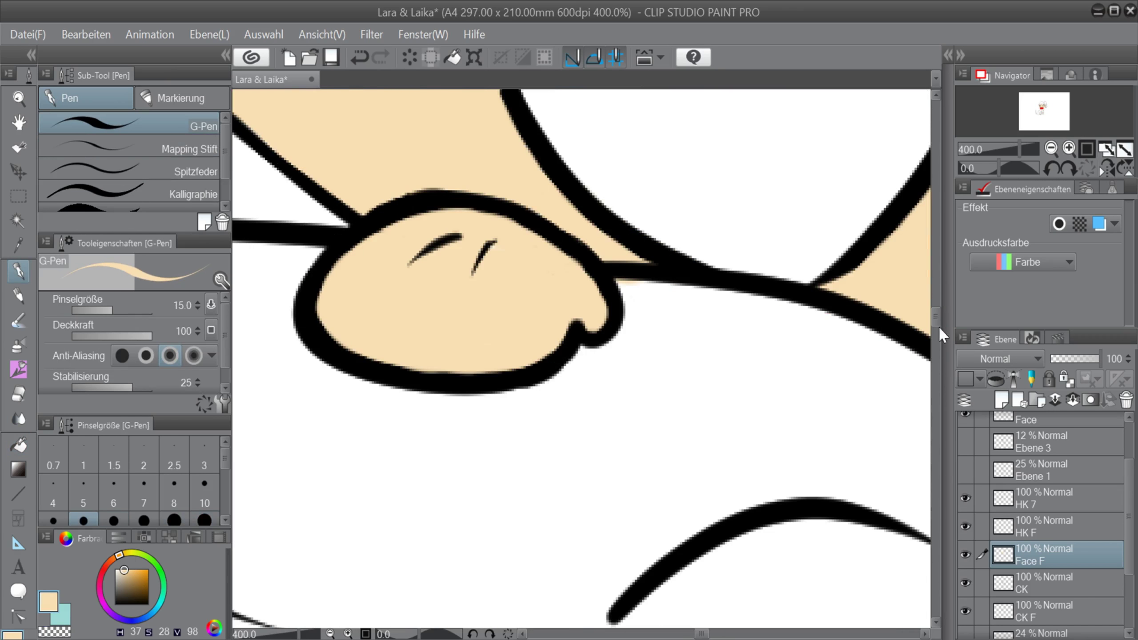
pyautogui.scroll(4, 940, 336)
pyautogui.hscroll(3, 701, 633)
pyautogui.moveTo(706, 638); pyautogui.dragTo(733, 635)
pyautogui.scroll(-4, 783, 579)
pyautogui.moveTo(937, 318); pyautogui.dragTo(938, 333)
pyautogui.scroll(-1, 937, 334)
# Sample the darker tan and shade the skin along the outer hair strands at the girl's temple with brush size 40.
pyautogui.keyDown('alt'); pyautogui.click(644, 427); pyautogui.keyUp('alt')
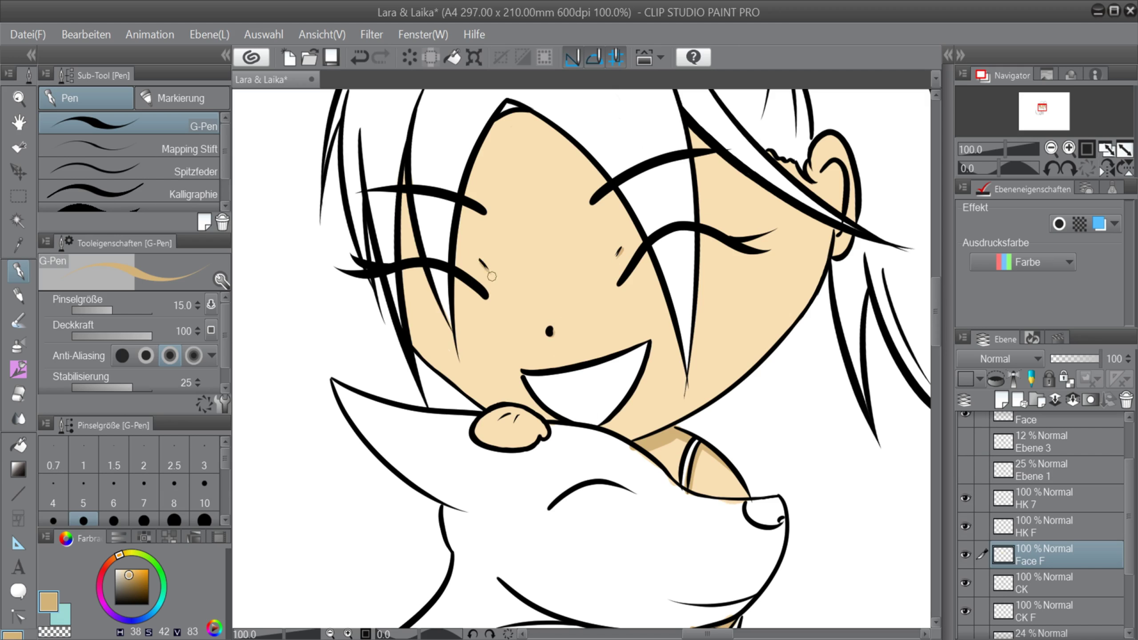
pyautogui.moveTo(936, 310); pyautogui.dragTo(936, 304)
pyautogui.press(']')
pyautogui.press(']')
pyautogui.press(']')
pyautogui.press(']')
pyautogui.press(']')
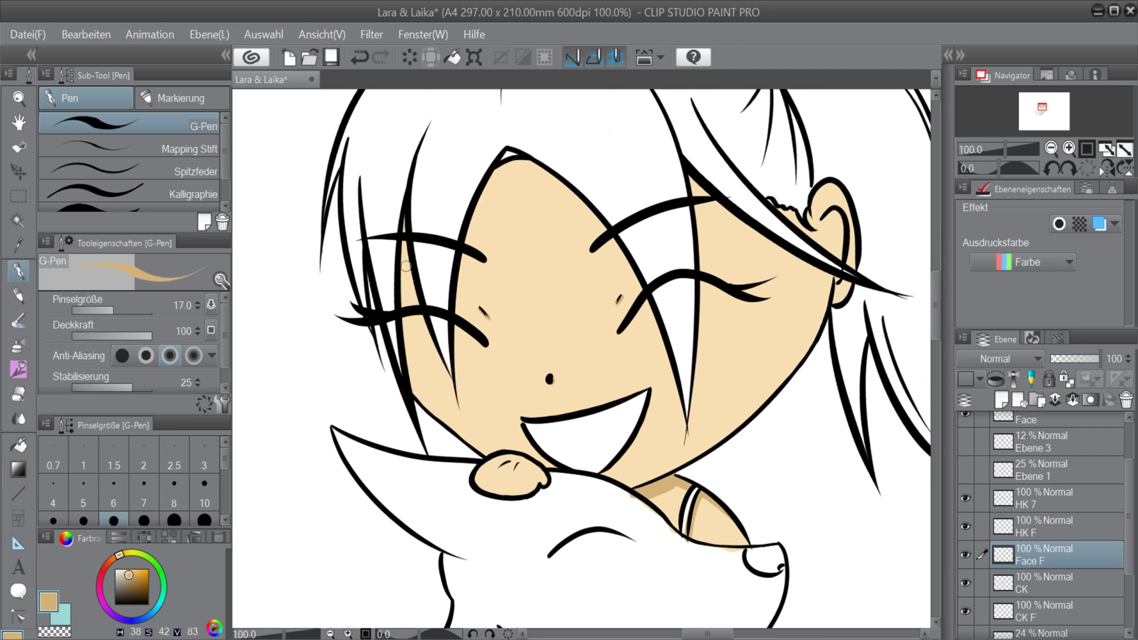
pyautogui.moveTo(403, 221); pyautogui.dragTo(420, 392)
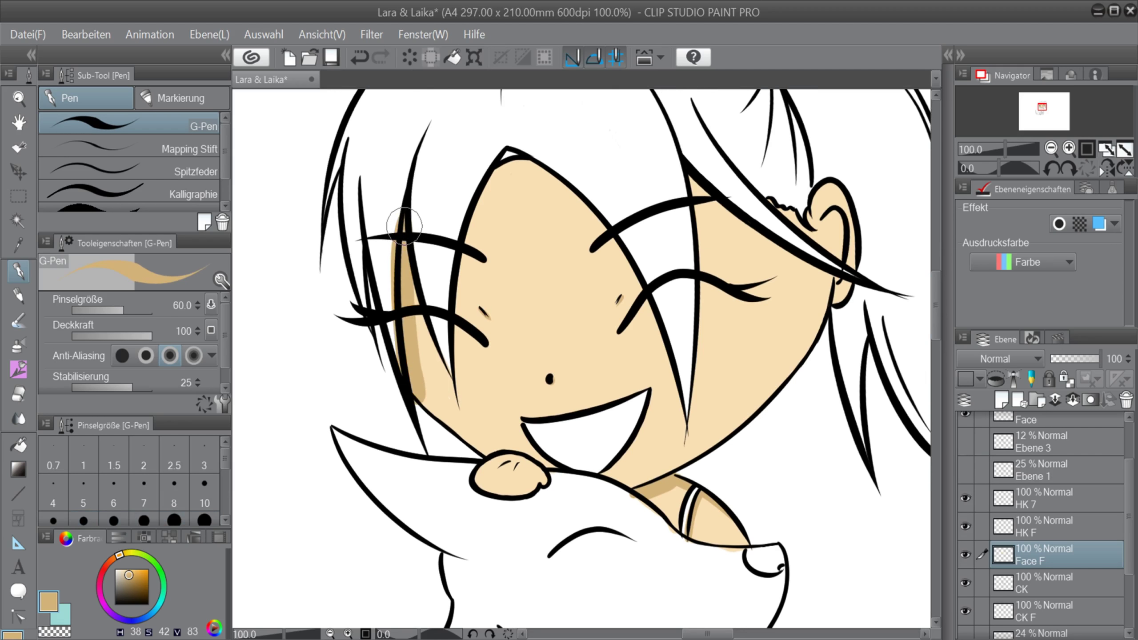
pyautogui.hotkey('ctrl', 'z')
pyautogui.press('[')
pyautogui.press('[')
pyautogui.moveTo(404, 226); pyautogui.dragTo(414, 389)
pyautogui.hotkey('ctrl', 'z')
pyautogui.moveTo(406, 224); pyautogui.dragTo(419, 419)
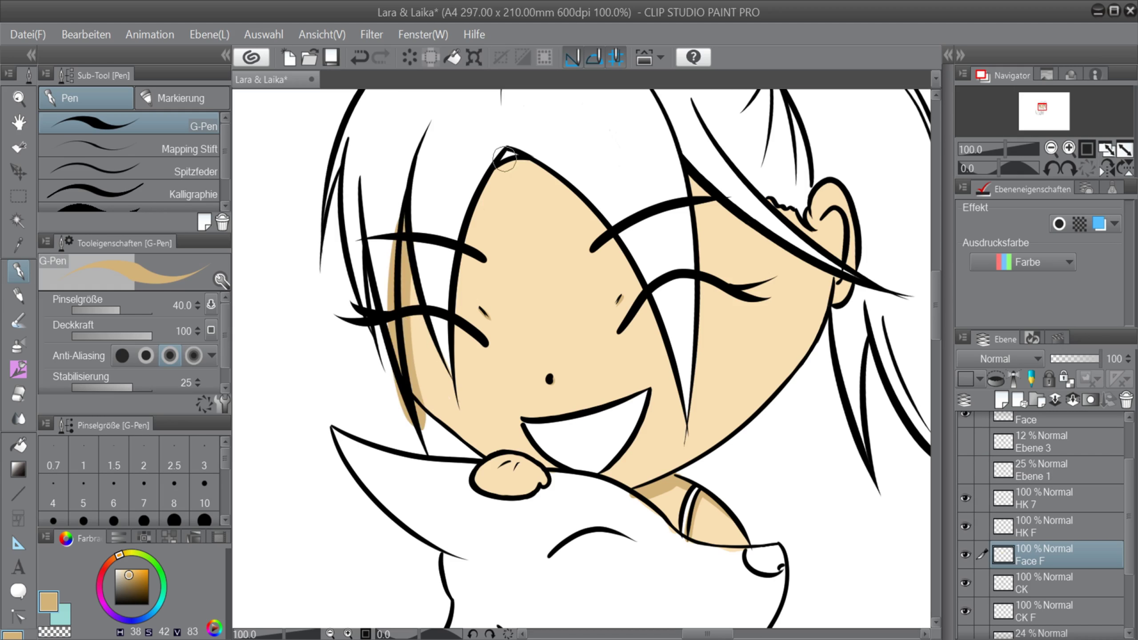
# Shade the face along the inner bang strand from the hair parting down to the cheek, redoing the first attempt.
pyautogui.moveTo(505, 159)
pyautogui.mouseDown()
pyautogui.moveTo(458, 391)
pyautogui.moveTo(458, 281)
pyautogui.moveTo(457, 408)
pyautogui.mouseUp()
pyautogui.hotkey('ctrl', 'z')
pyautogui.hotkey('ctrl', 'z')
pyautogui.moveTo(505, 157); pyautogui.dragTo(471, 439)
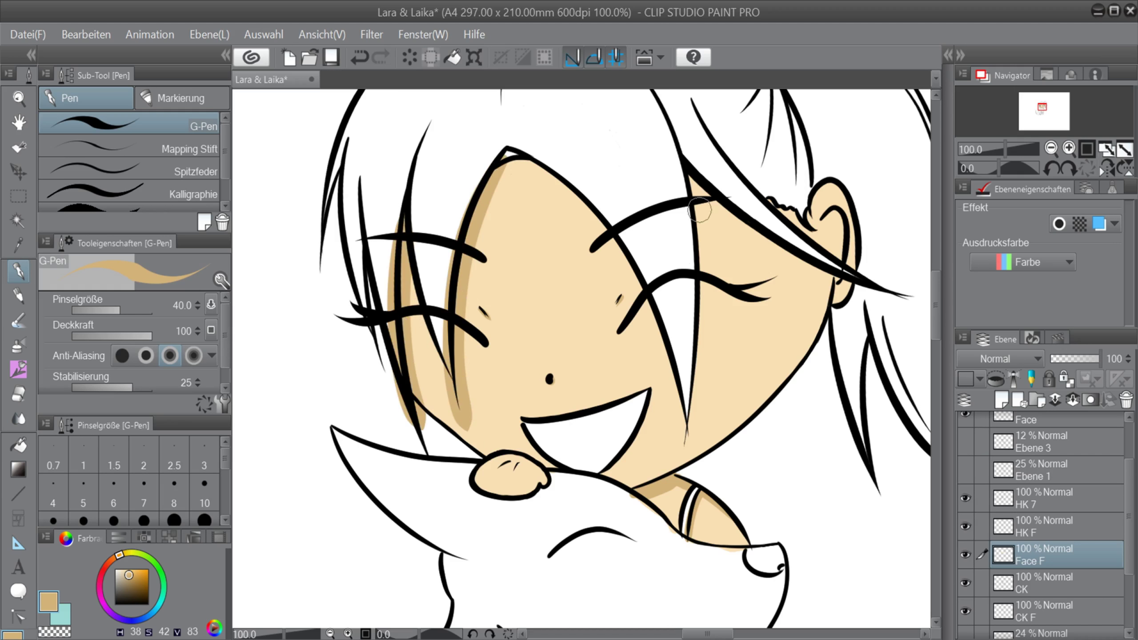
# Shade the face along the bang on the ear side, beneath the swept-back hair towards the ear, and along the forehead fringe.
pyautogui.moveTo(700, 210); pyautogui.dragTo(677, 449)
pyautogui.moveTo(707, 188); pyautogui.dragTo(801, 243)
pyautogui.hotkey('ctrl', 'z')
pyautogui.moveTo(720, 210); pyautogui.dragTo(823, 269)
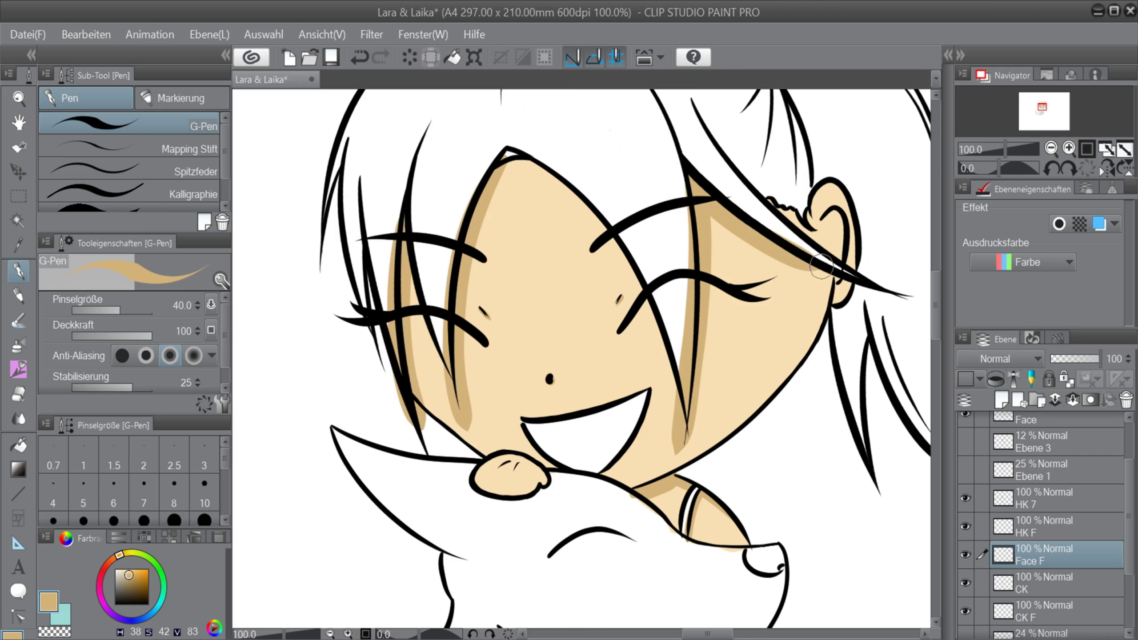
pyautogui.hotkey('ctrl', 'z')
pyautogui.moveTo(698, 184); pyautogui.dragTo(830, 264)
pyautogui.moveTo(507, 150); pyautogui.dragTo(624, 252)
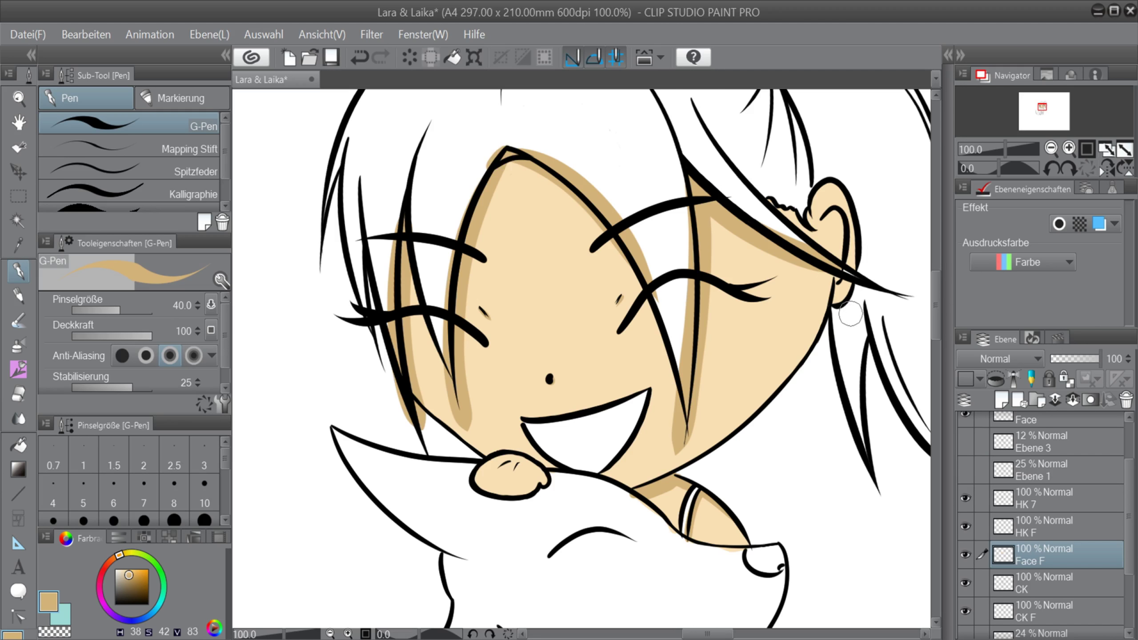
# Shade the small skin area between the hairline and the ear with the tan at brush size 20.
pyautogui.scroll(2, 854, 264)
pyautogui.scroll(-1, 935, 285)
pyautogui.moveTo(934, 286); pyautogui.dragTo(934, 283)
pyautogui.click(145, 521)
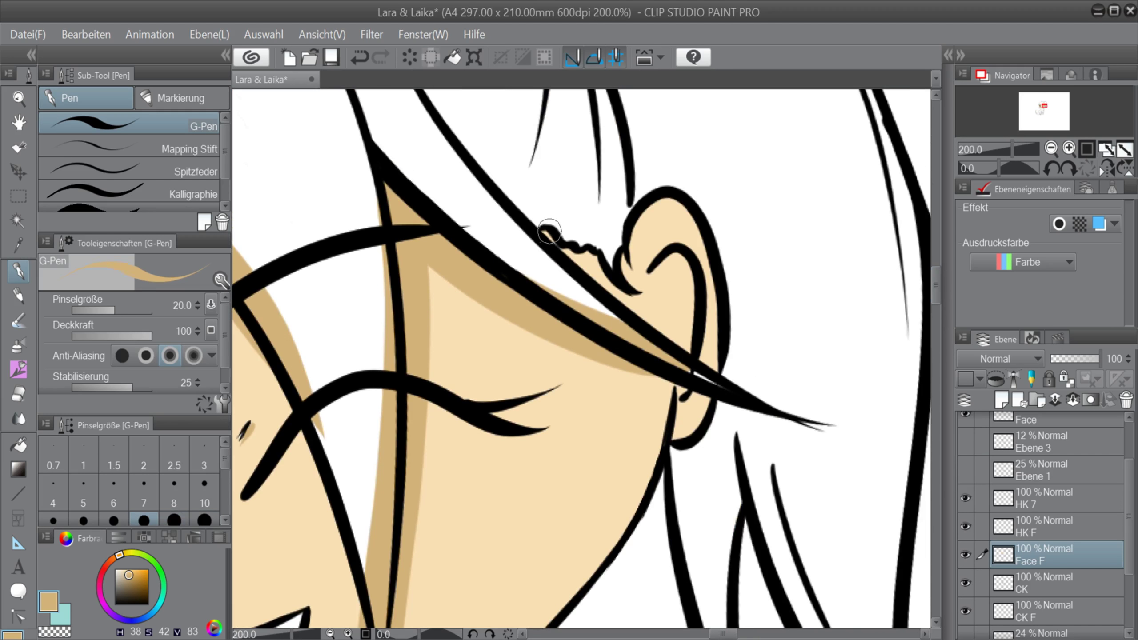
pyautogui.moveTo(549, 231); pyautogui.dragTo(617, 283)
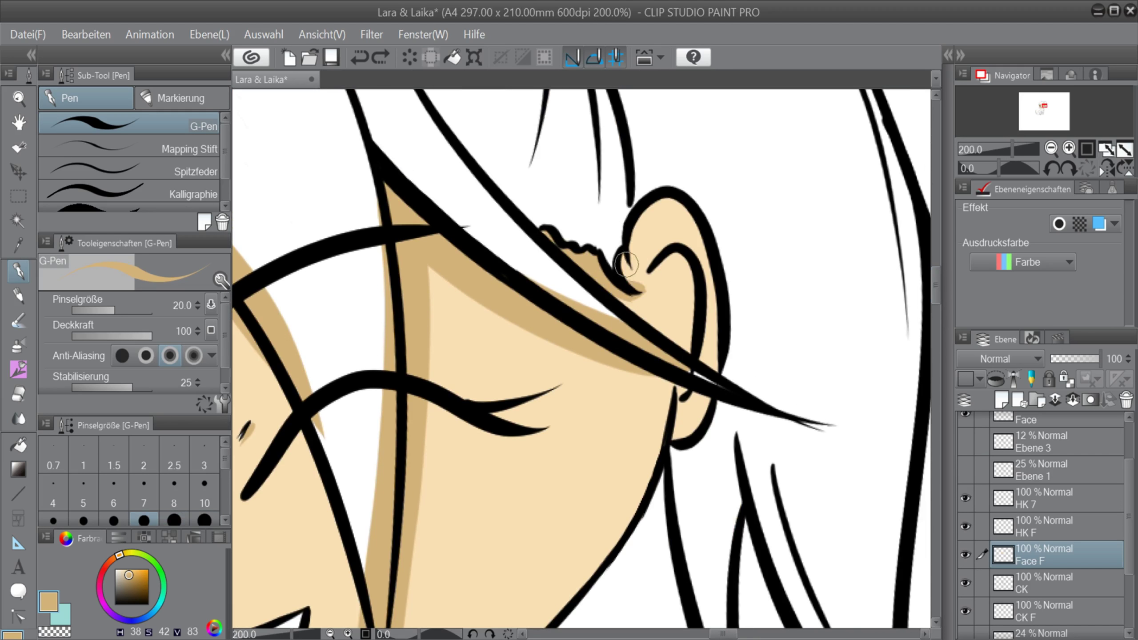
# Shade the inside of the girl's ear and the earlobe with the tan at brush size 15.
pyautogui.scroll(-1, 628, 267)
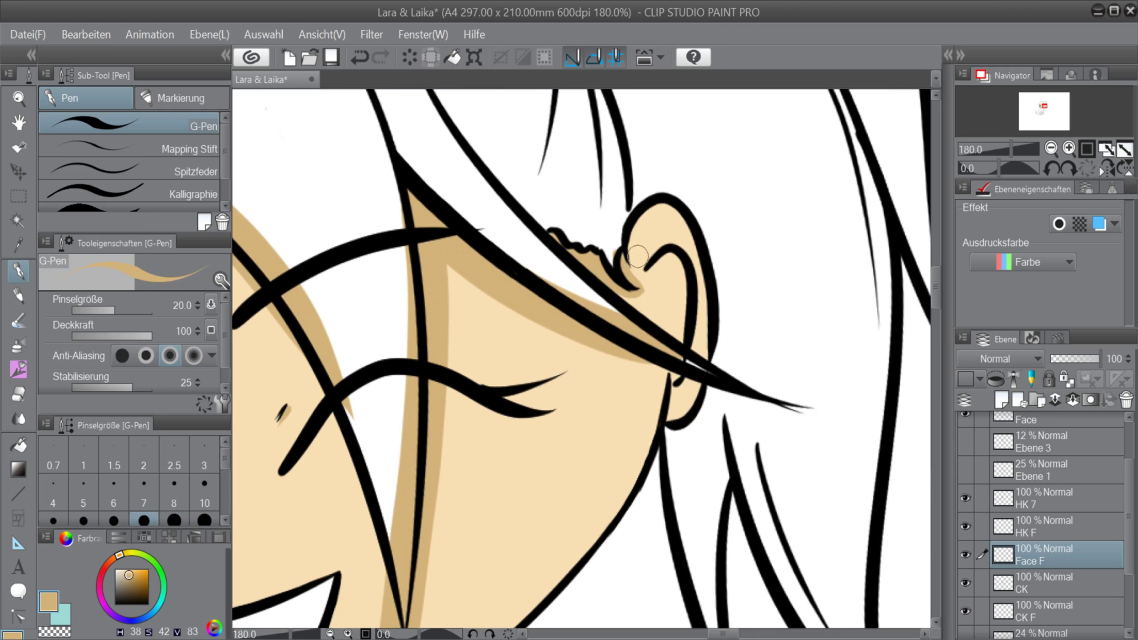
pyautogui.press('[')
pyautogui.press('[')
pyautogui.press('[')
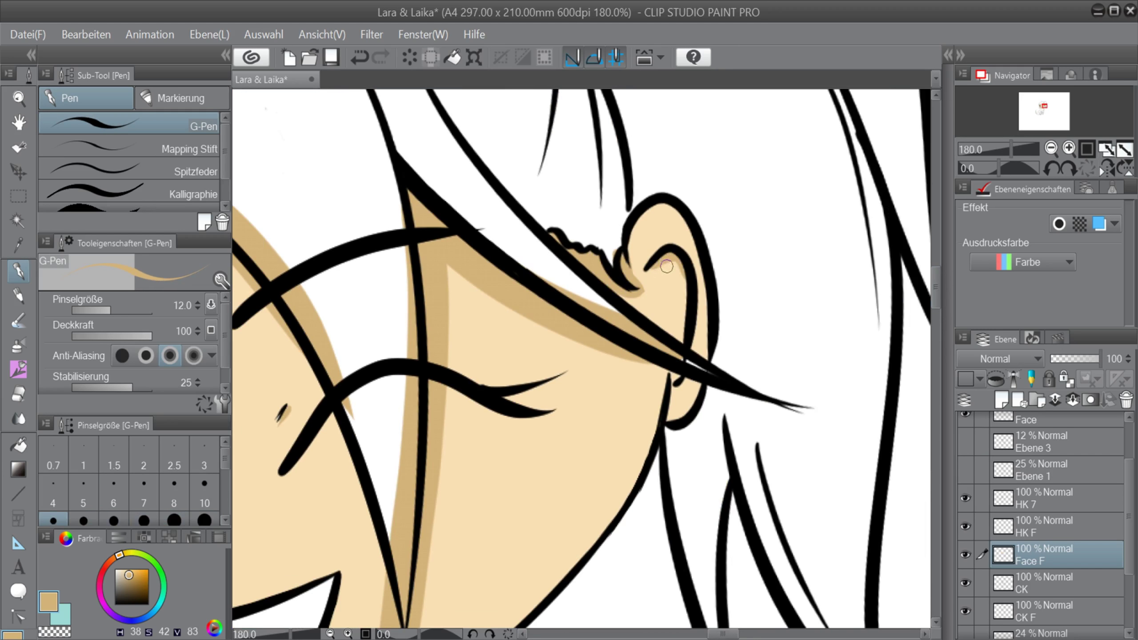
pyautogui.hotkey('ctrl', 'z')
pyautogui.press(']')
pyautogui.moveTo(651, 269); pyautogui.dragTo(687, 291)
pyautogui.moveTo(688, 297); pyautogui.dragTo(684, 356)
pyautogui.hotkey('ctrl', 'z')
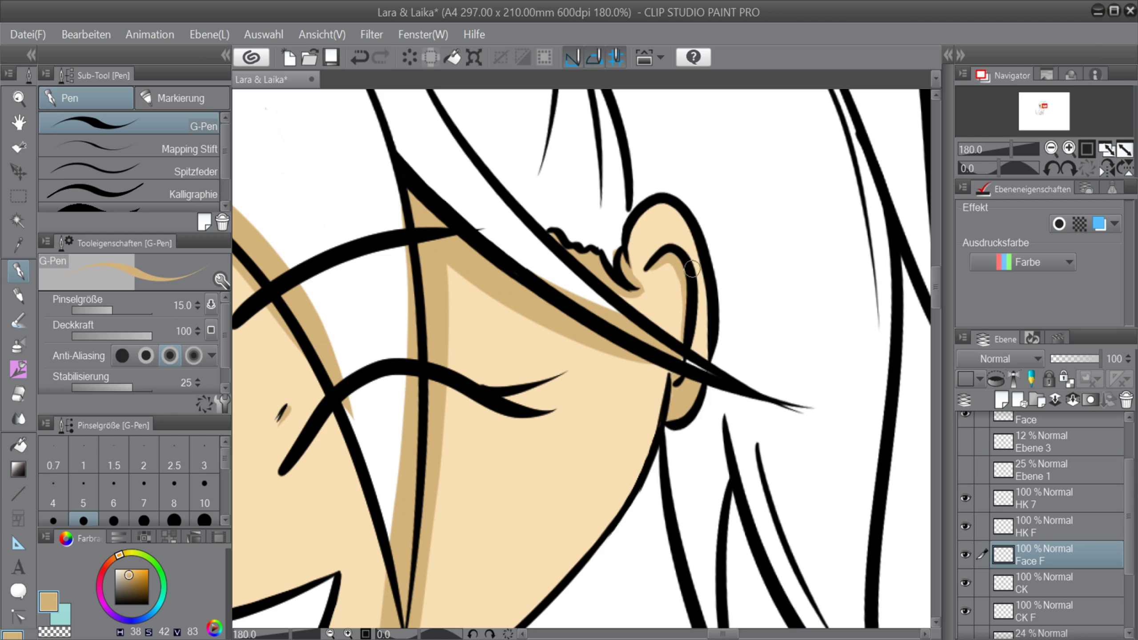
# Sample the light skin tone and trim the excess shading around the tips of the bang strands to taper it.
pyautogui.moveTo(941, 294); pyautogui.dragTo(940, 311)
pyautogui.keyDown('alt'); pyautogui.click(458, 373); pyautogui.keyUp('alt')
pyautogui.moveTo(380, 467)
pyautogui.mouseDown()
pyautogui.moveTo(381, 352)
pyautogui.moveTo(402, 429)
pyautogui.mouseUp()
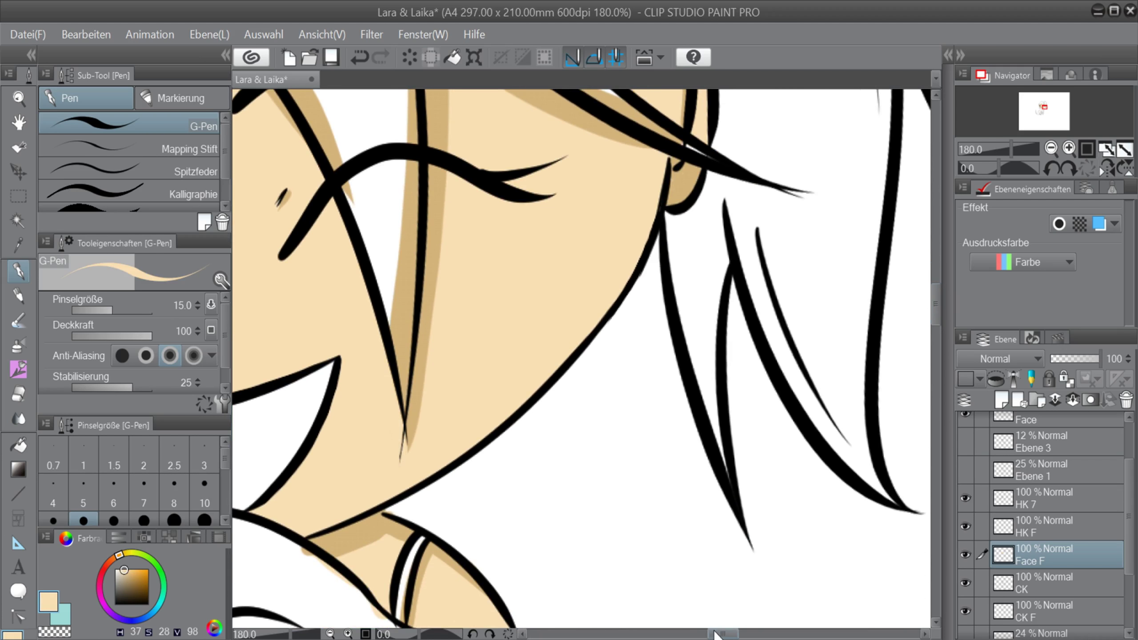
pyautogui.hscroll(-12, 466, 335)
pyautogui.moveTo(471, 360); pyautogui.dragTo(491, 414)
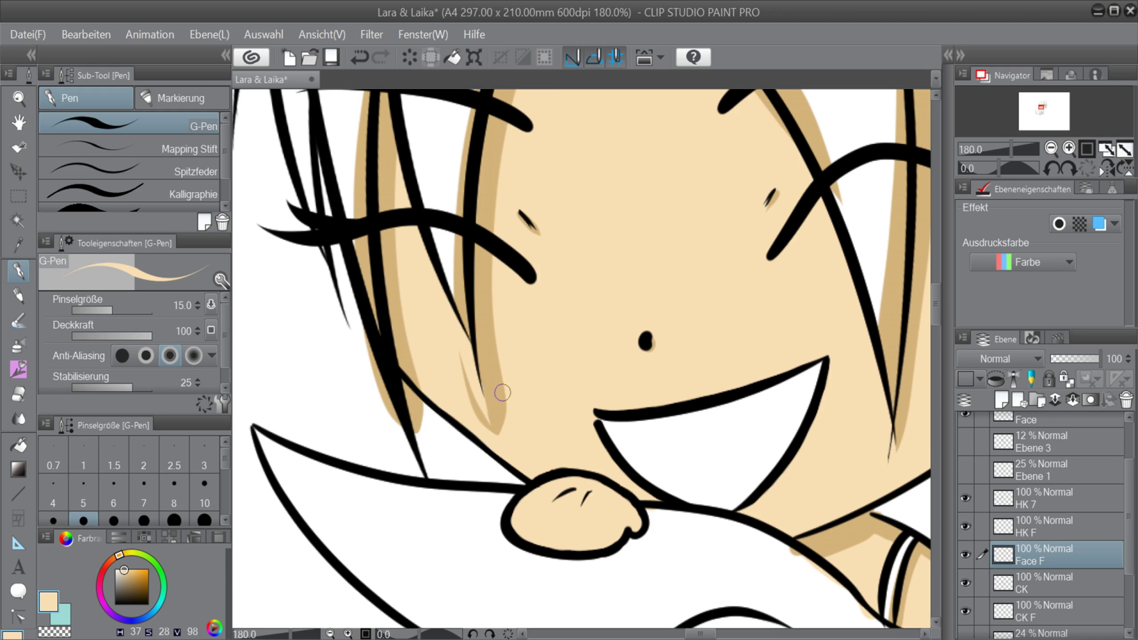
pyautogui.moveTo(495, 308); pyautogui.dragTo(498, 431)
pyautogui.moveTo(491, 343); pyautogui.dragTo(469, 387)
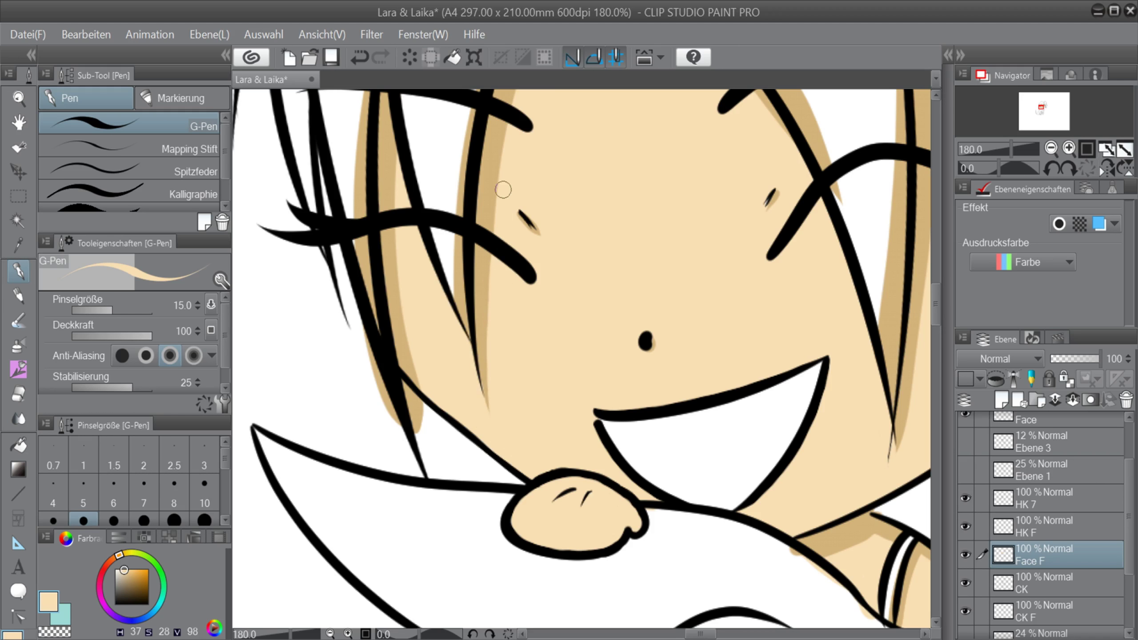
# Undo the last stroke and erase the tan shading that spills past the bang strands beside the cheek outline.
pyautogui.scroll(3, 362, 403)
pyautogui.hotkey('ctrl', 'z')
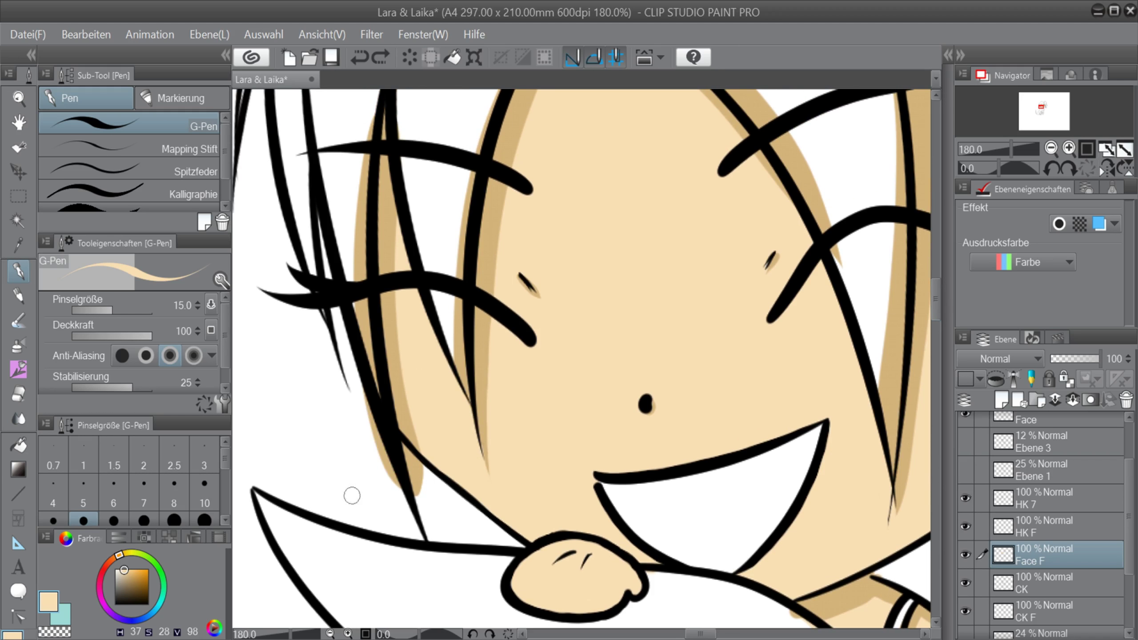
pyautogui.press('c')
pyautogui.moveTo(366, 399)
pyautogui.mouseDown()
pyautogui.moveTo(390, 472)
pyautogui.moveTo(395, 446)
pyautogui.moveTo(405, 486)
pyautogui.mouseUp()
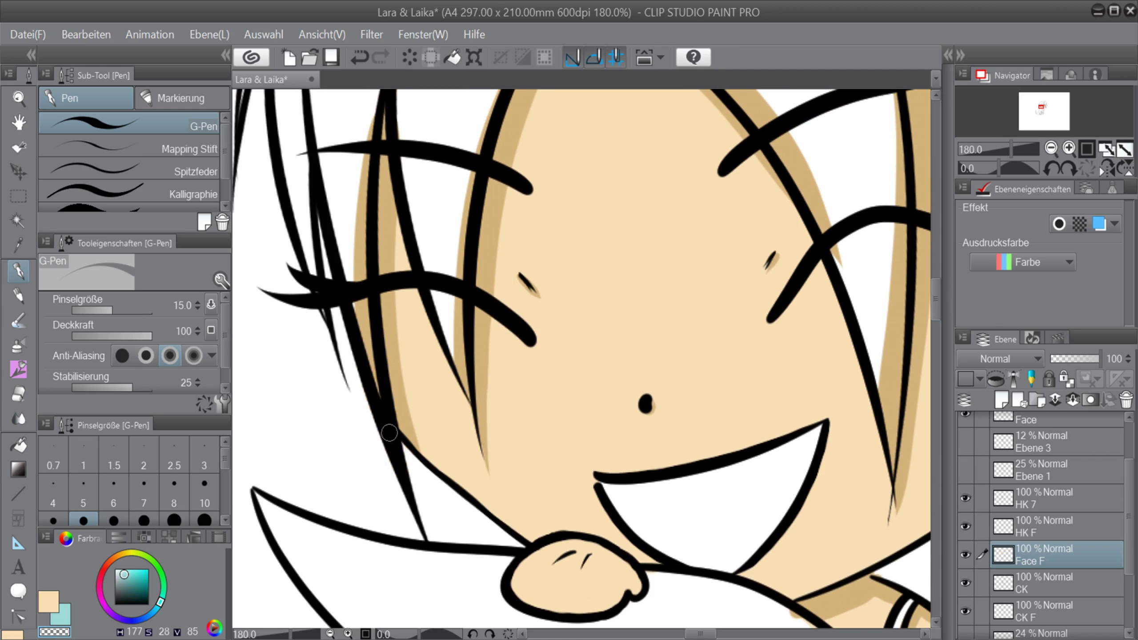
# Shade beneath the finger crease lines on the girl's hand with tan at brush size 6.
pyautogui.scroll(-3, 390, 433)
pyautogui.moveTo(936, 308)
pyautogui.mouseDown()
pyautogui.moveTo(931, 346)
pyautogui.moveTo(934, 327)
pyautogui.mouseUp()
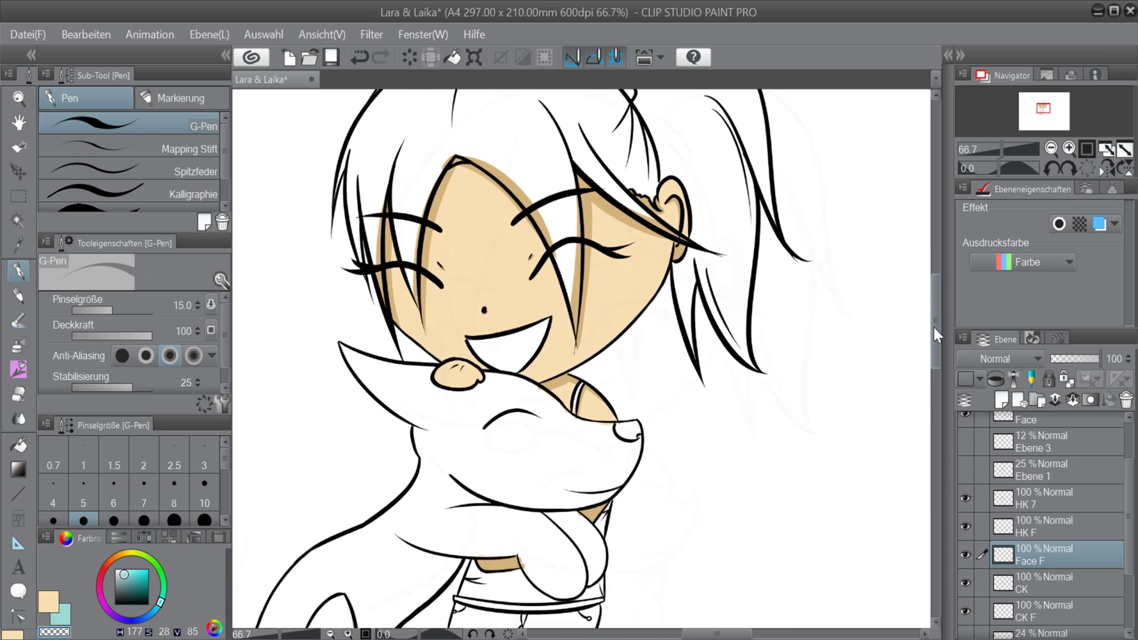
pyautogui.moveTo(934, 327); pyautogui.dragTo(936, 317)
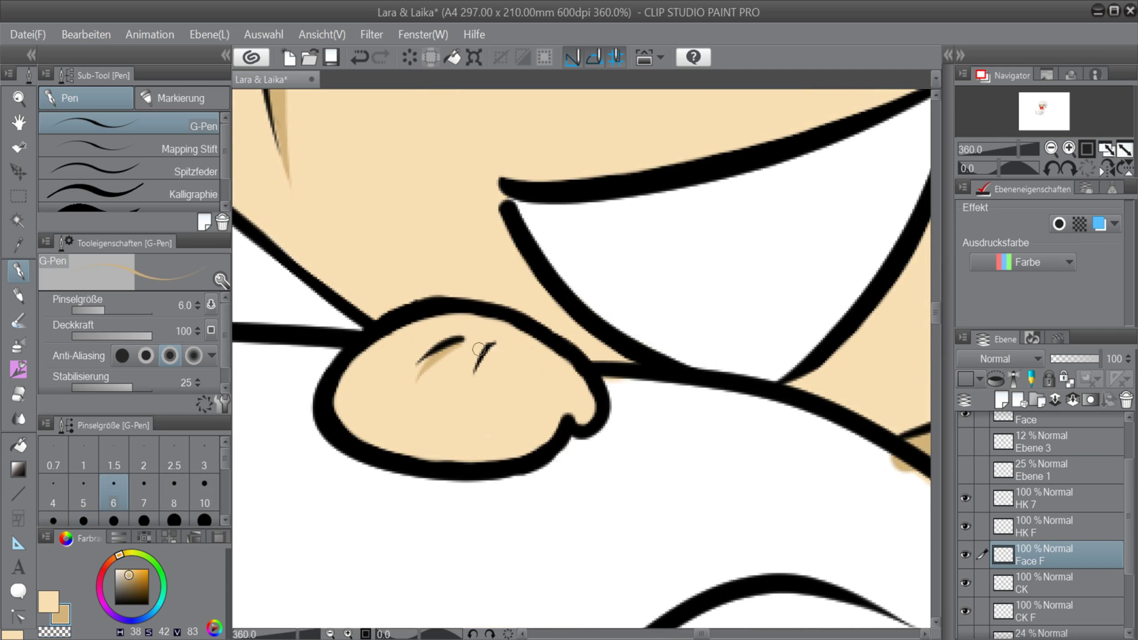
pyautogui.hotkey('ctrl', 'z')
pyautogui.moveTo(462, 344); pyautogui.dragTo(412, 371)
# Shade the upper edge of the bare belly strip with darker brown at brush size 15 on the CK F layer.
pyautogui.moveTo(702, 635); pyautogui.dragTo(716, 635)
pyautogui.moveTo(935, 315); pyautogui.dragTo(933, 357)
pyautogui.moveTo(716, 635); pyautogui.dragTo(705, 635)
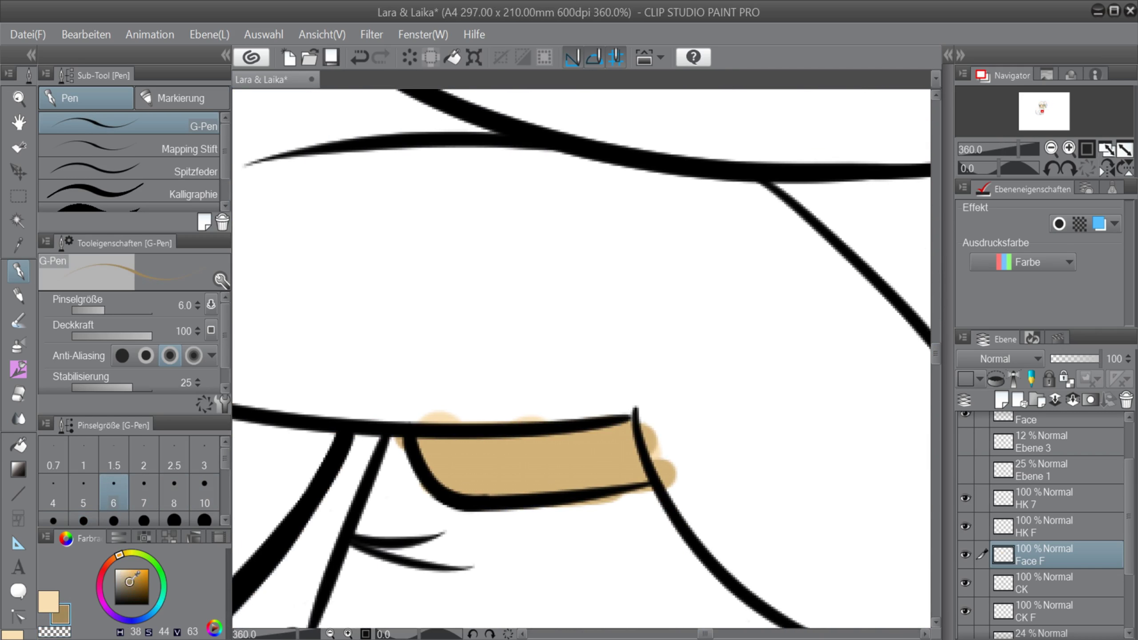
pyautogui.click(83, 521)
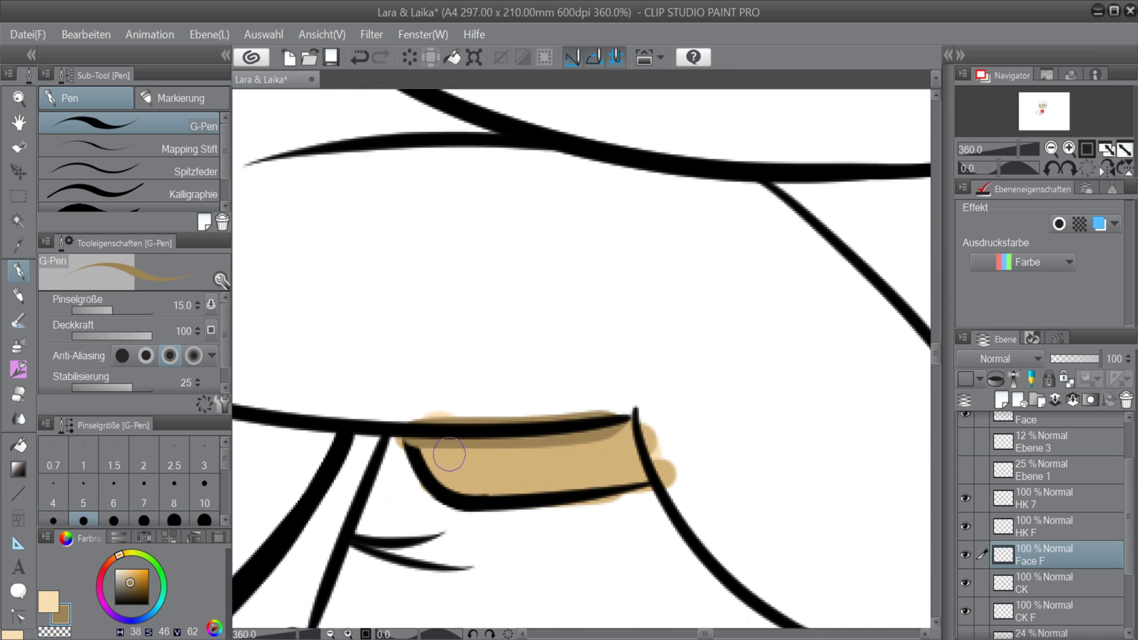
pyautogui.click(1052, 619)
pyautogui.moveTo(412, 438); pyautogui.dragTo(664, 419)
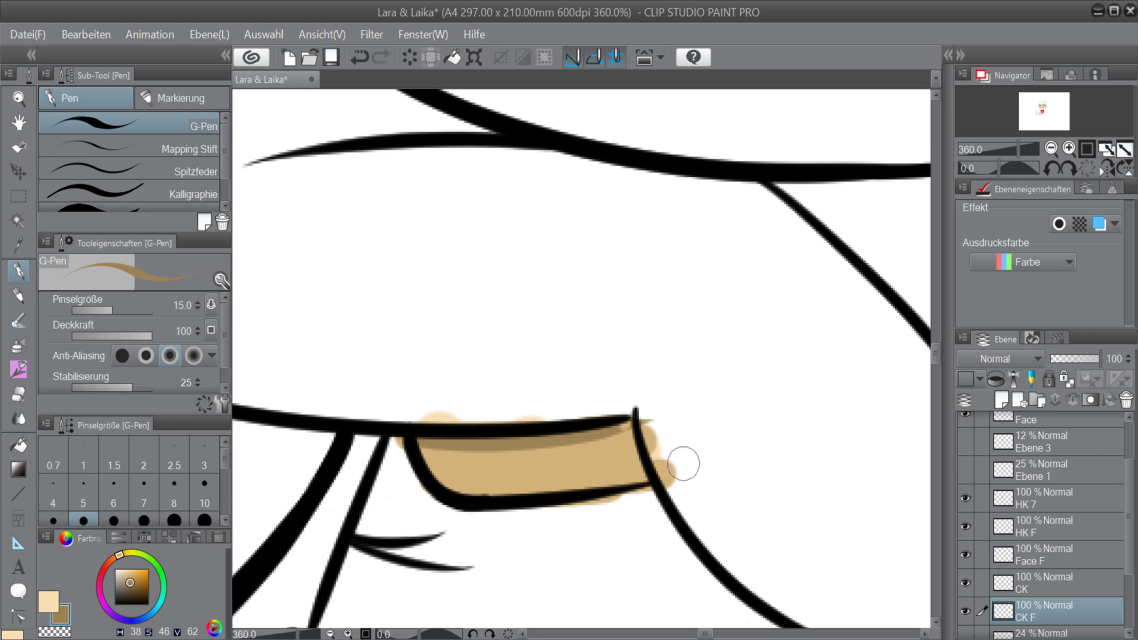
pyautogui.click(1033, 590)
pyautogui.click(1033, 612)
pyautogui.click(1033, 425)
pyautogui.click(59, 630)
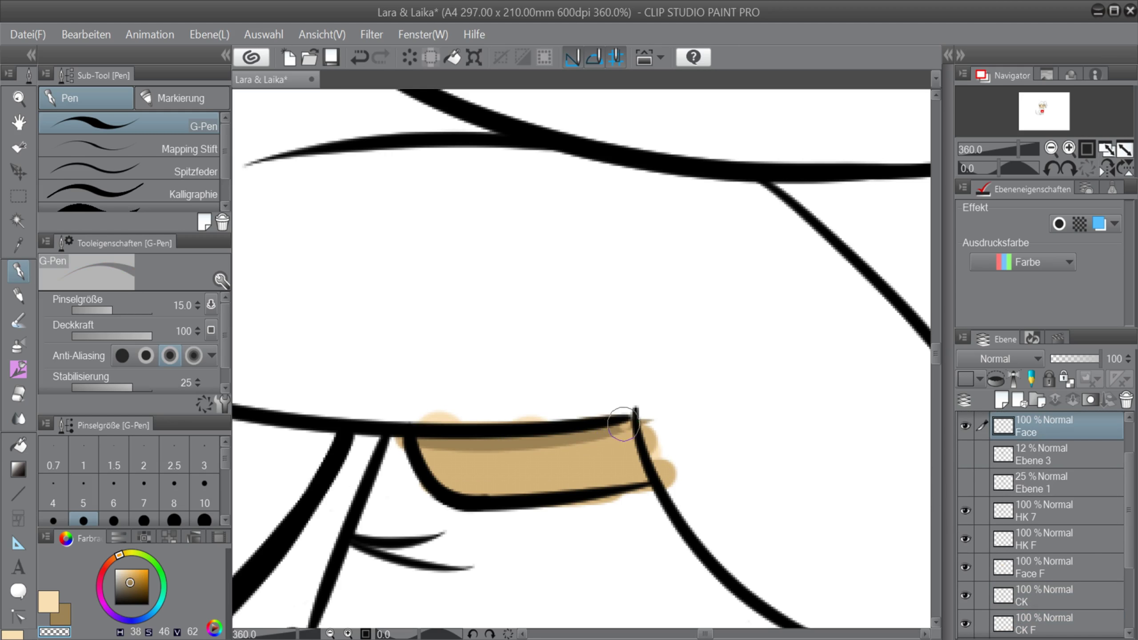
pyautogui.scroll(-2, 1059, 503)
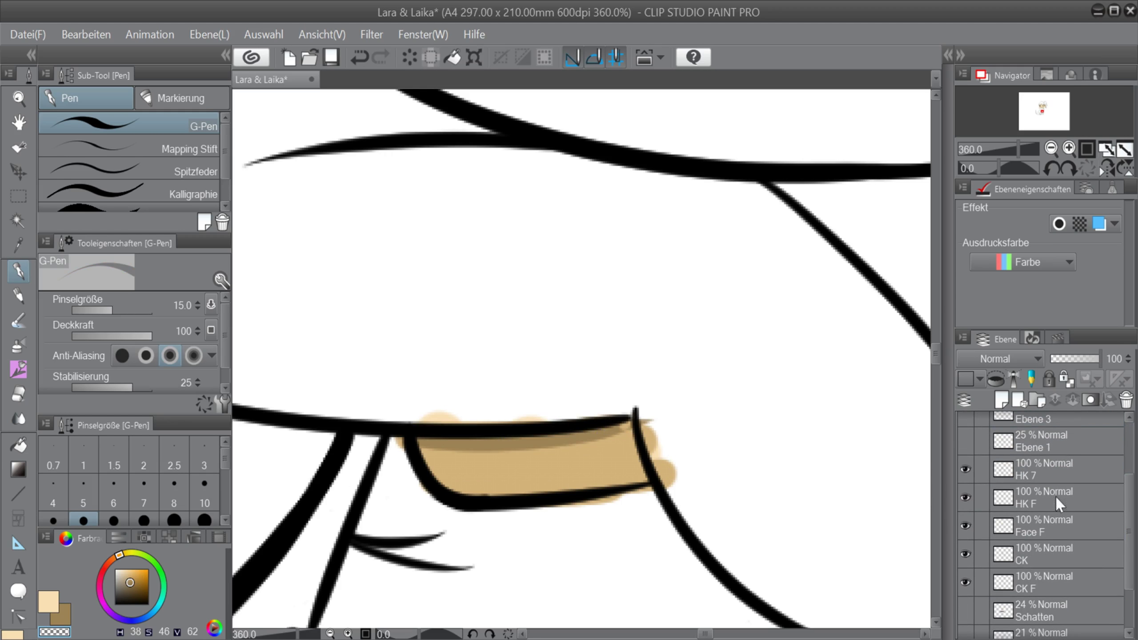
pyautogui.click(965, 499)
pyautogui.click(1026, 527)
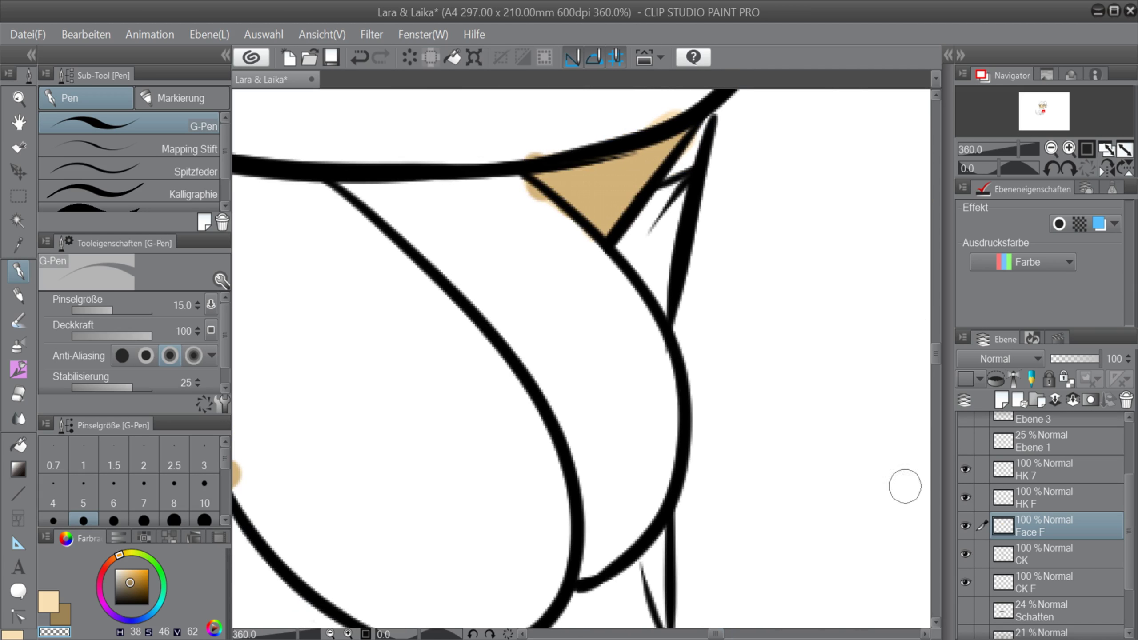
# Shade the upper edge of the triangular skin area below the dog's muzzle with the darker brown on the CK F layer.
pyautogui.hotkey('alt', '[')
pyautogui.hotkey('alt', '[')
pyautogui.press('c')
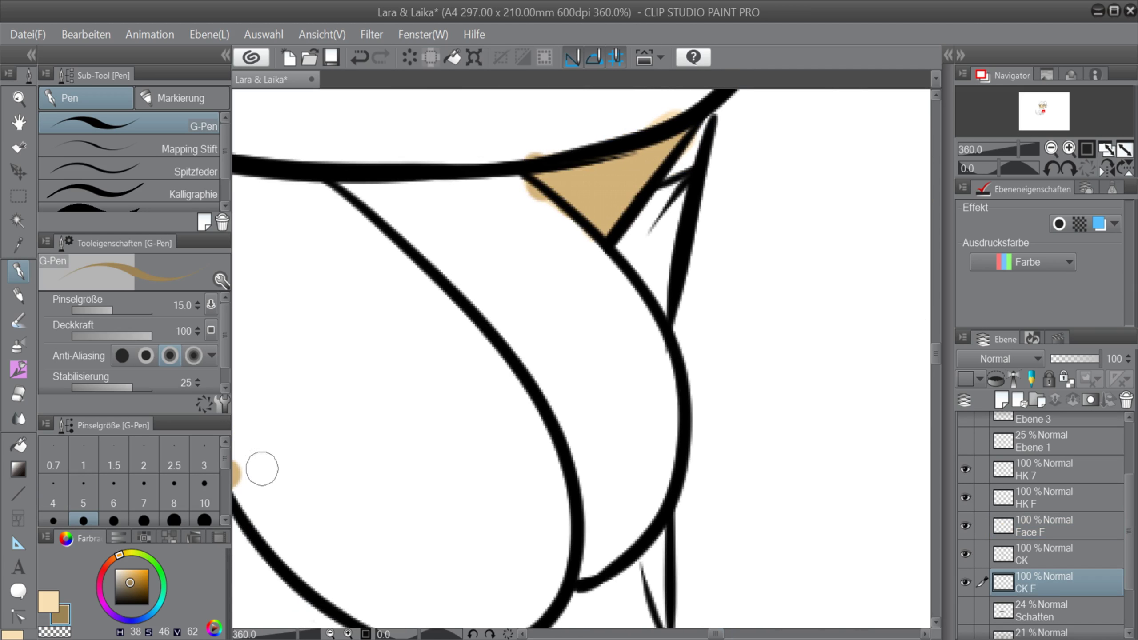
pyautogui.moveTo(936, 354); pyautogui.dragTo(936, 345)
pyautogui.moveTo(550, 363); pyautogui.dragTo(697, 307)
pyautogui.moveTo(676, 345); pyautogui.dragTo(612, 436)
pyautogui.hotkey('ctrl', 'z')
pyautogui.hotkey('ctrl', 'z')
pyautogui.moveTo(675, 342)
pyautogui.mouseDown()
pyautogui.moveTo(614, 410)
pyautogui.moveTo(604, 455)
pyautogui.moveTo(581, 460)
pyautogui.moveTo(500, 355)
pyautogui.mouseUp()
# Erase the tan colour that spills past the outlines around the triangular skin area and the belly strip.
pyautogui.press('c')
pyautogui.moveTo(935, 345); pyautogui.dragTo(935, 368)
pyautogui.moveTo(716, 634); pyautogui.dragTo(703, 634)
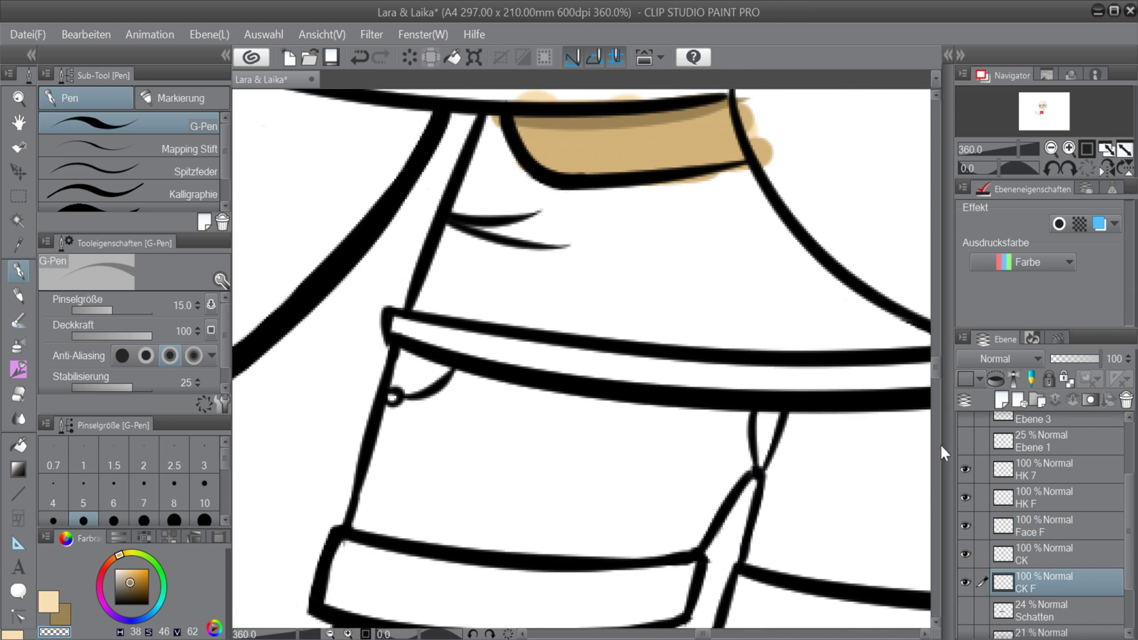
pyautogui.moveTo(935, 368); pyautogui.dragTo(936, 362)
pyautogui.moveTo(750, 229); pyautogui.dragTo(781, 296)
pyautogui.moveTo(552, 207)
pyautogui.mouseDown()
pyautogui.moveTo(525, 207)
pyautogui.moveTo(597, 208)
pyautogui.moveTo(564, 318)
pyautogui.moveTo(641, 296)
pyautogui.mouseUp()
pyautogui.moveTo(935, 367); pyautogui.dragTo(936, 368)
# Create a new layer directly beneath the Face F layer.
pyautogui.scroll(-5, 867, 452)
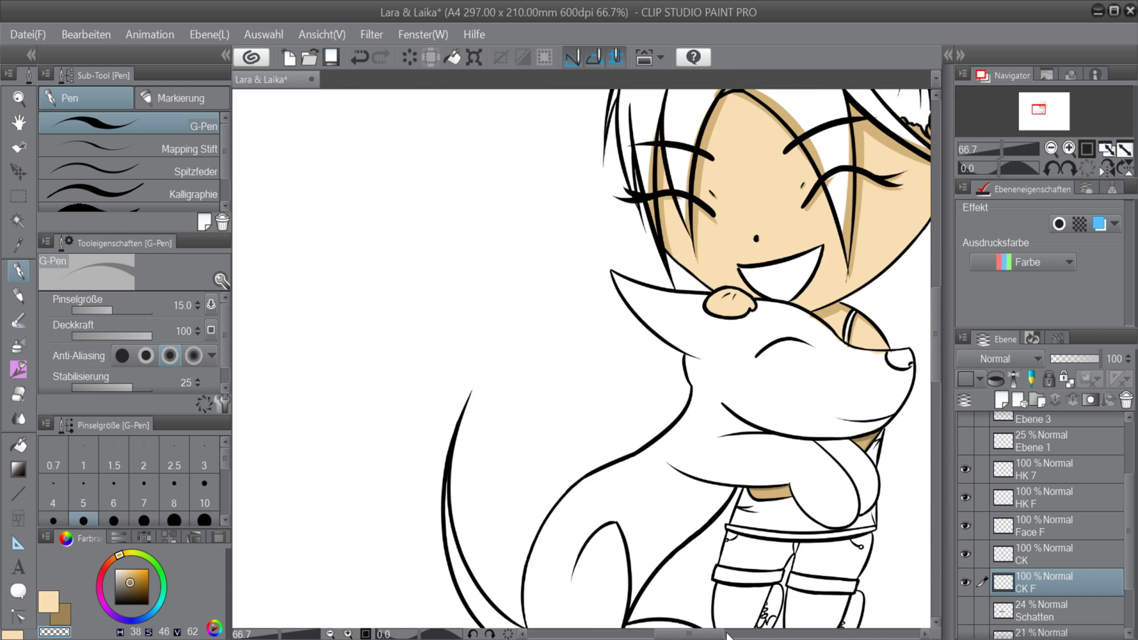
pyautogui.moveTo(715, 634); pyautogui.dragTo(727, 634)
pyautogui.moveTo(936, 330); pyautogui.dragTo(937, 319)
pyautogui.scroll(1, 938, 318)
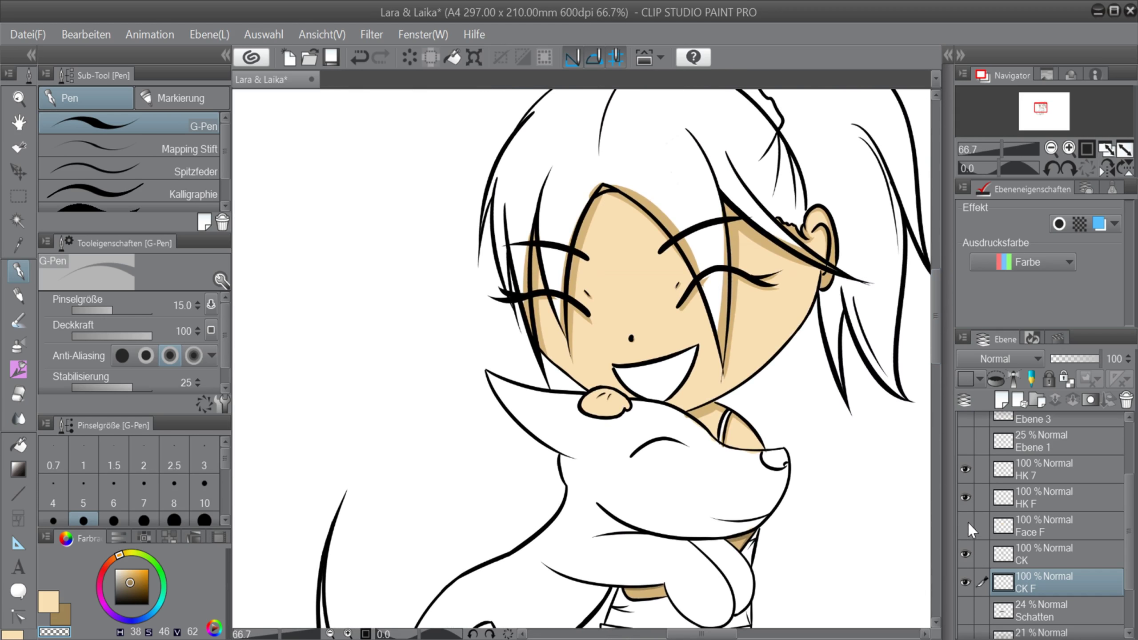
pyautogui.click(1032, 523)
pyautogui.hotkey('ctrl', 'shift', 'n')
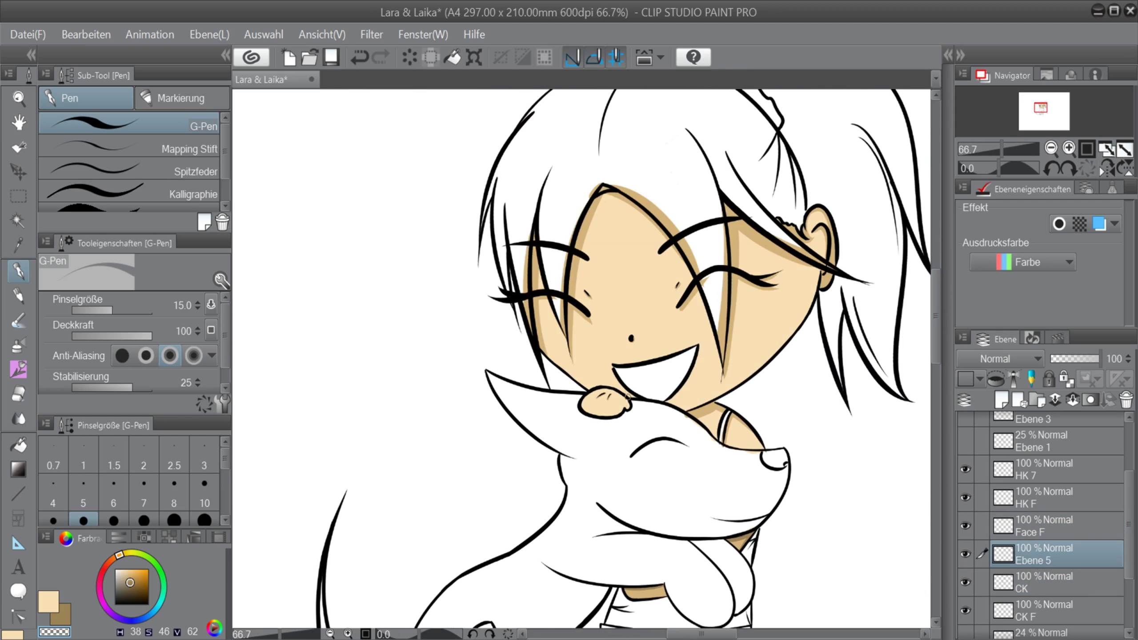
# Shade the upper and ear-side edges inside the smiling mouth with light grey at brush size 40 on the new layer.
pyautogui.click(380, 57)
pyautogui.scroll(-1, 668, 364)
pyautogui.scroll(3, 668, 364)
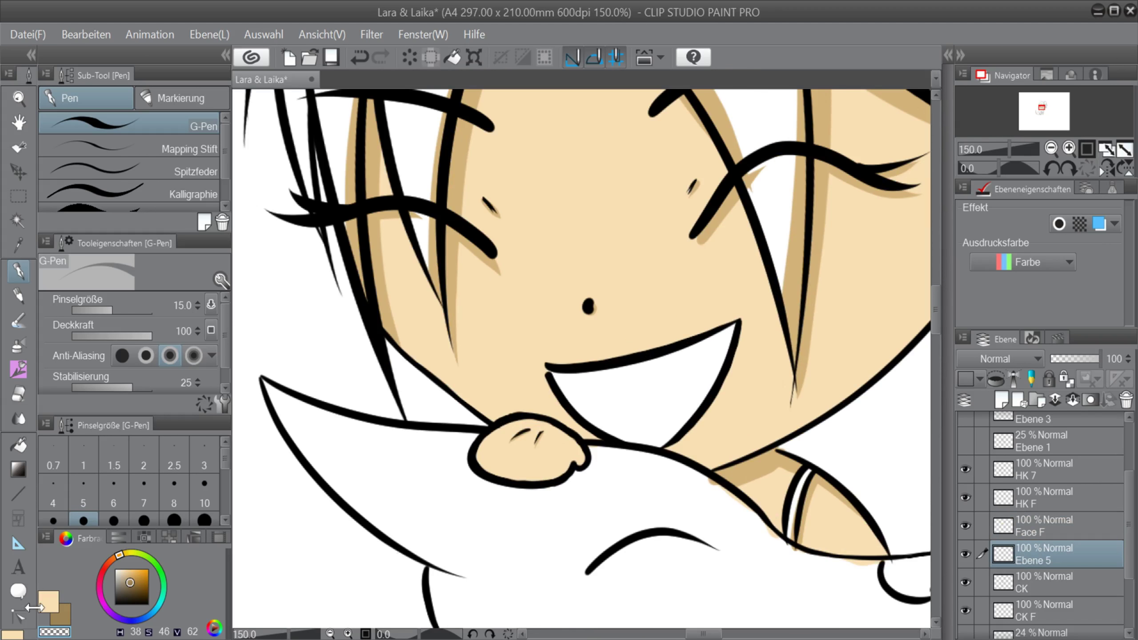
pyautogui.click(61, 616)
pyautogui.keyDown('alt'); pyautogui.click(614, 394); pyautogui.keyUp('alt')
pyautogui.click(116, 575)
pyautogui.click(116, 576)
pyautogui.press(']')
pyautogui.press(']')
pyautogui.press(']')
pyautogui.press(']')
pyautogui.press(']')
pyautogui.moveTo(556, 377); pyautogui.dragTo(723, 333)
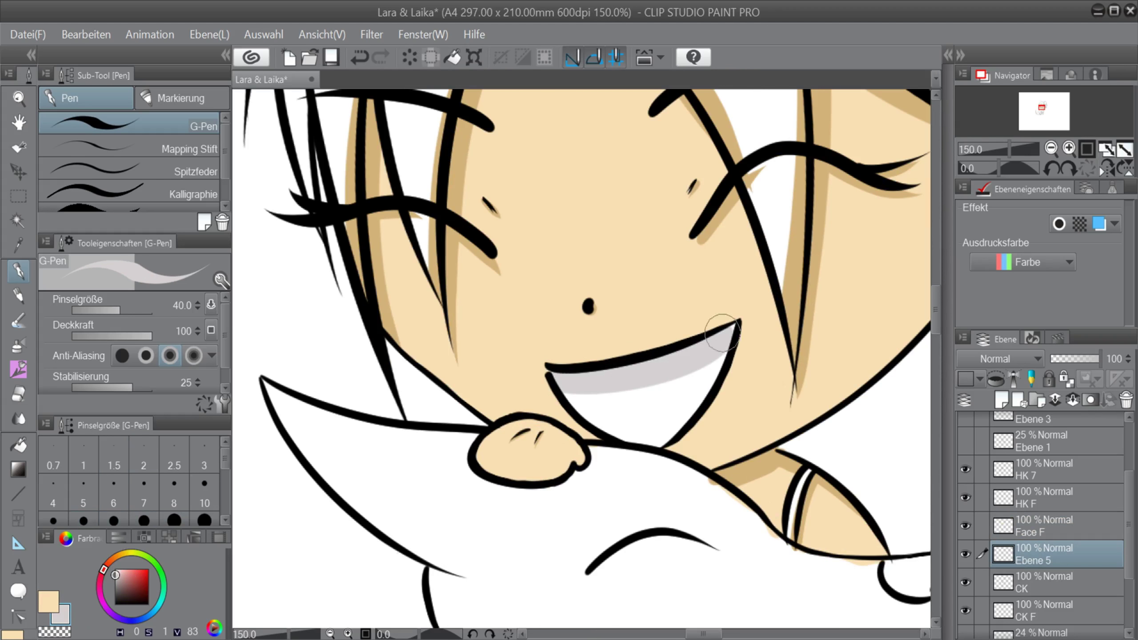
pyautogui.hotkey('ctrl', 'z')
pyautogui.press('[')
pyautogui.moveTo(556, 374)
pyautogui.mouseDown()
pyautogui.moveTo(726, 333)
pyautogui.moveTo(650, 482)
pyautogui.mouseUp()
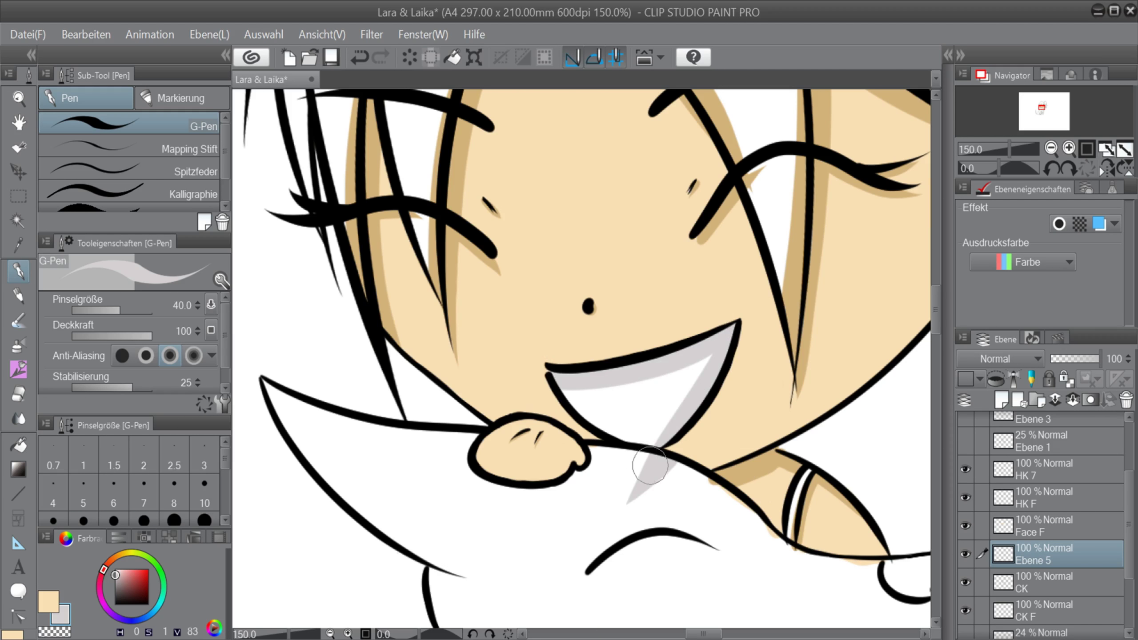
pyautogui.hotkey('ctrl', 'z')
# Erase the grey mouth shading and the skin colour that spill onto the dog's head, using brush size 25.
pyautogui.scroll(-4, 894, 370)
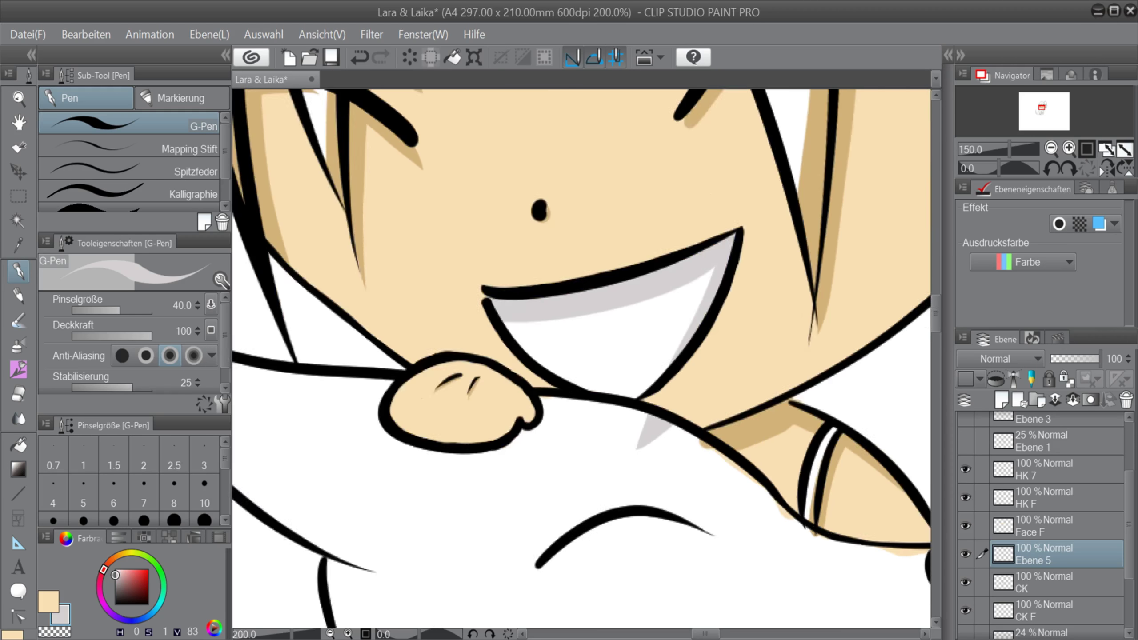
pyautogui.scroll(-3, 901, 375)
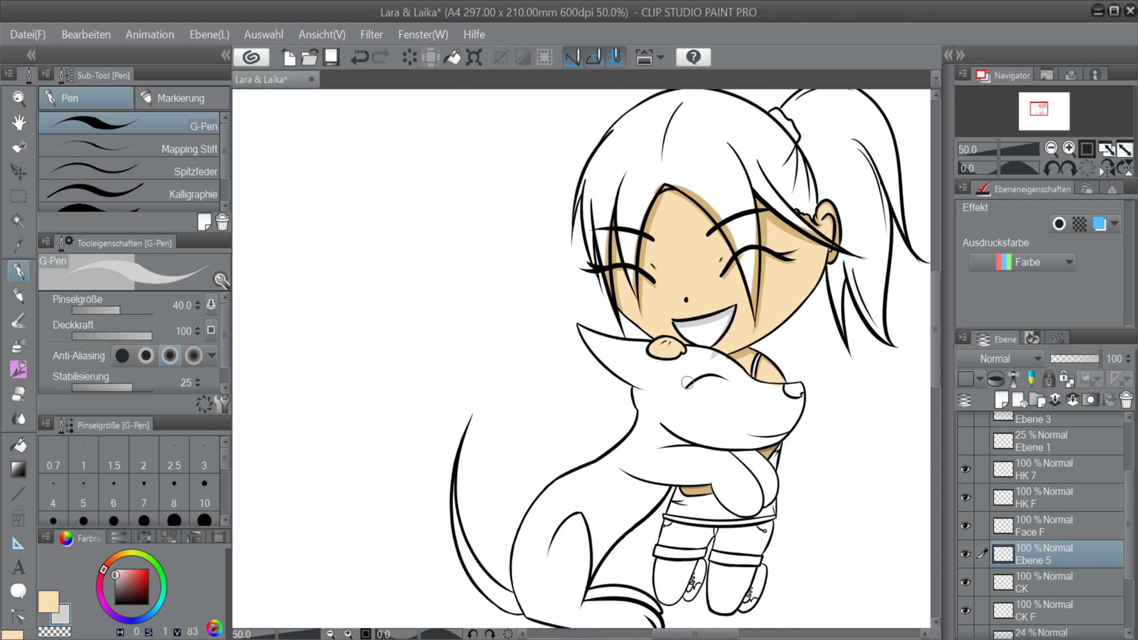
pyautogui.scroll(4, 707, 363)
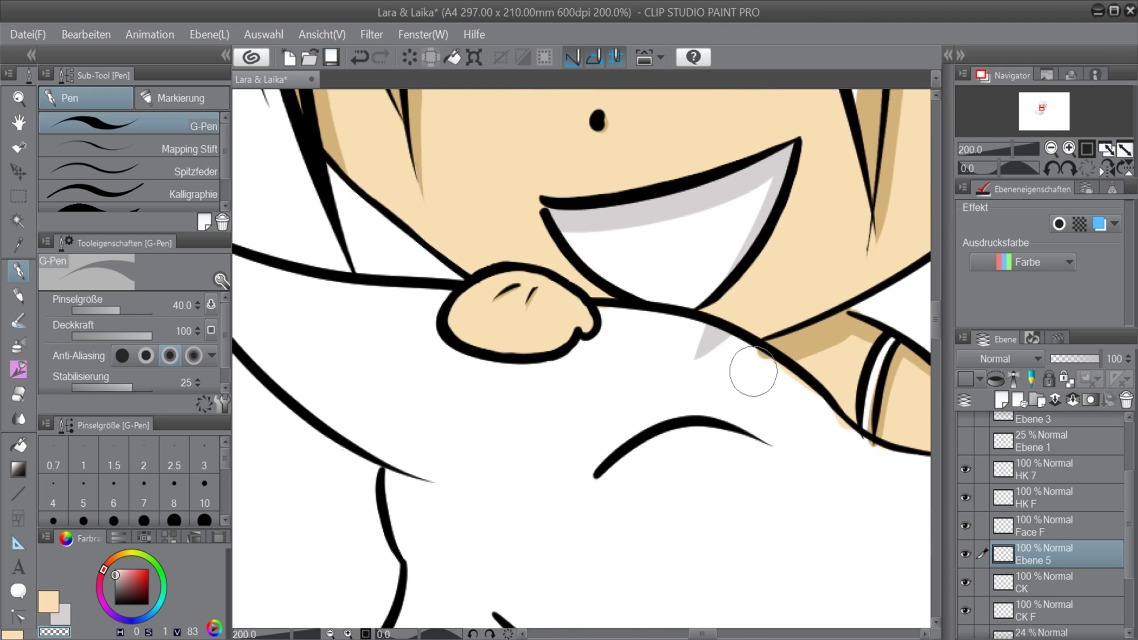
pyautogui.click(1096, 607)
pyautogui.press('[')
pyautogui.press('[')
pyautogui.moveTo(753, 357); pyautogui.dragTo(870, 456)
# Reduce the brush to size 8 and check what the layers contain by hiding and showing them individually.
pyautogui.scroll(-1, 901, 387)
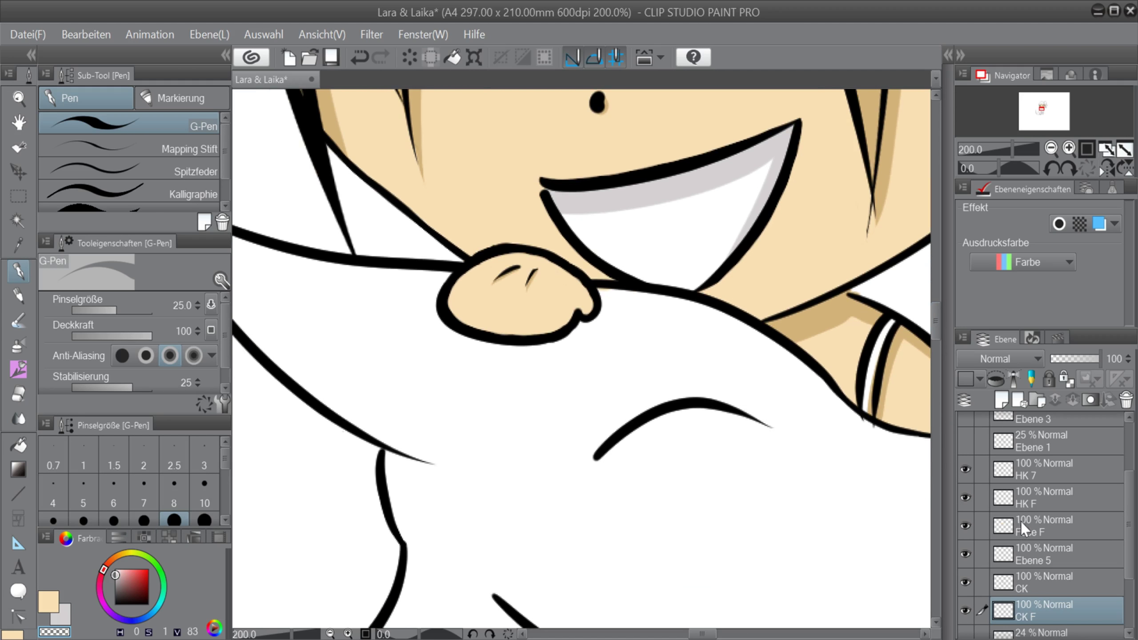
pyautogui.press('[')
pyautogui.press('[')
pyautogui.press('[')
pyautogui.press('[')
pyautogui.press('[')
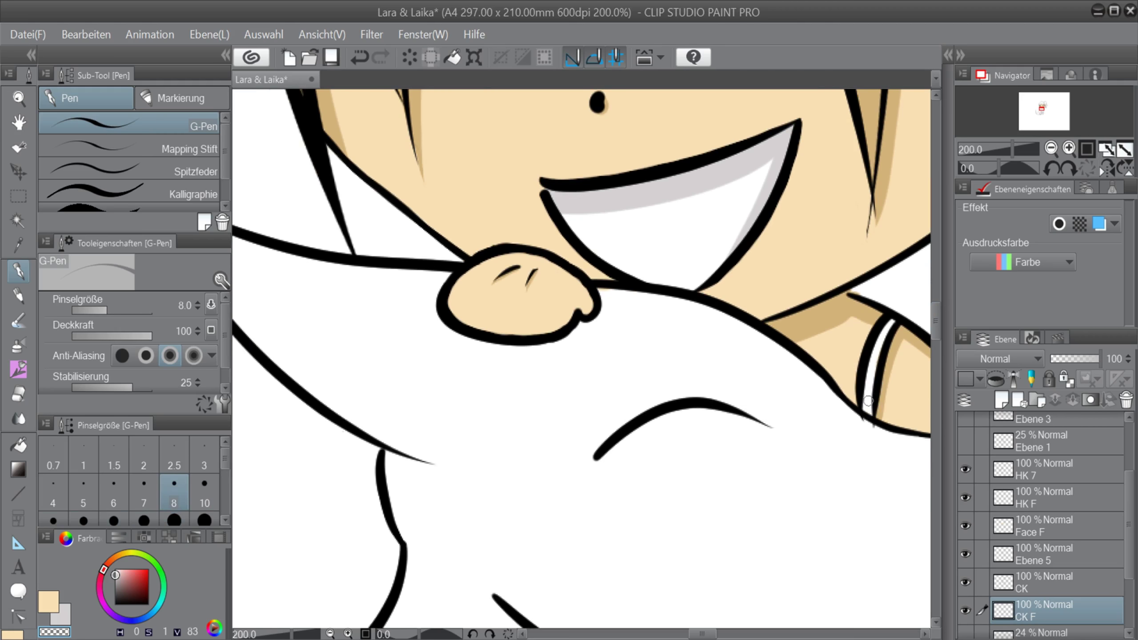
pyautogui.scroll(3, 935, 310)
pyautogui.click(966, 554)
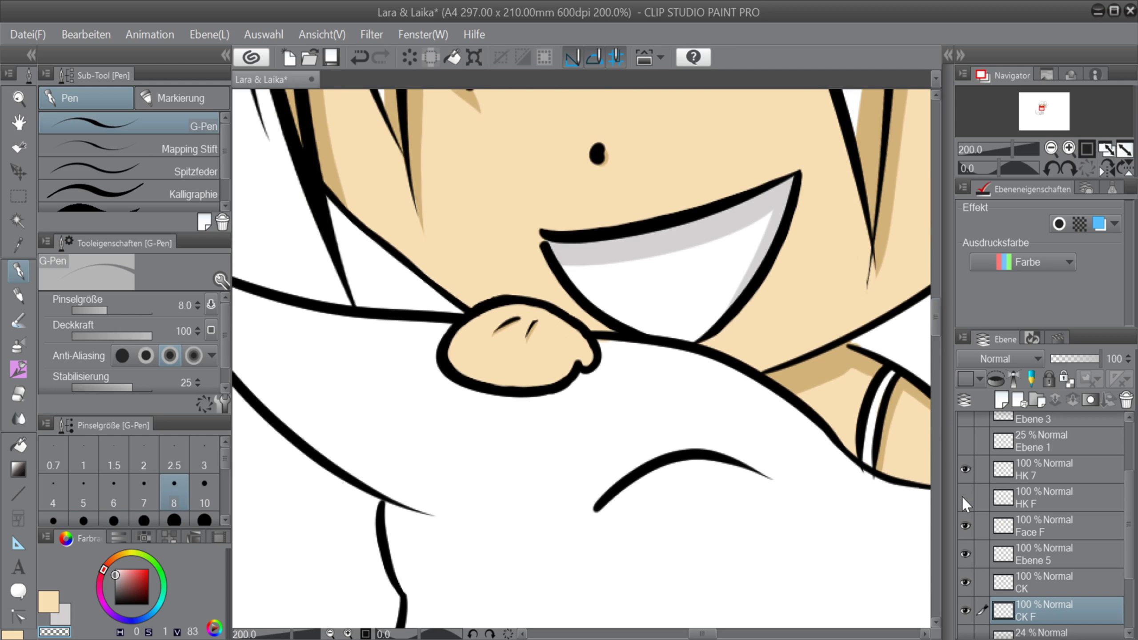
pyautogui.click(966, 470)
pyautogui.click(965, 527)
pyautogui.click(965, 527)
pyautogui.moveTo(1129, 528); pyautogui.dragTo(1130, 489)
pyautogui.click(965, 470)
pyautogui.click(966, 471)
# Draw the dividing line of the teeth across the mouth in black at brush size 8 on the Face layer.
pyautogui.click(1042, 471)
pyautogui.click(116, 604)
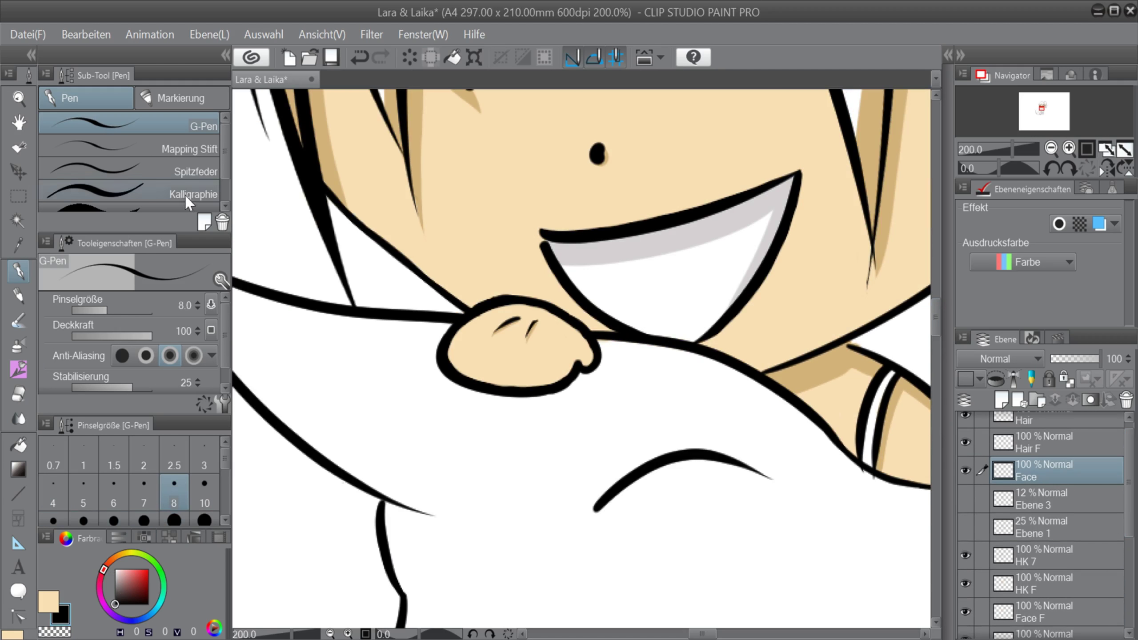
pyautogui.moveTo(781, 196); pyautogui.dragTo(682, 288)
pyautogui.hotkey('ctrl', 'z')
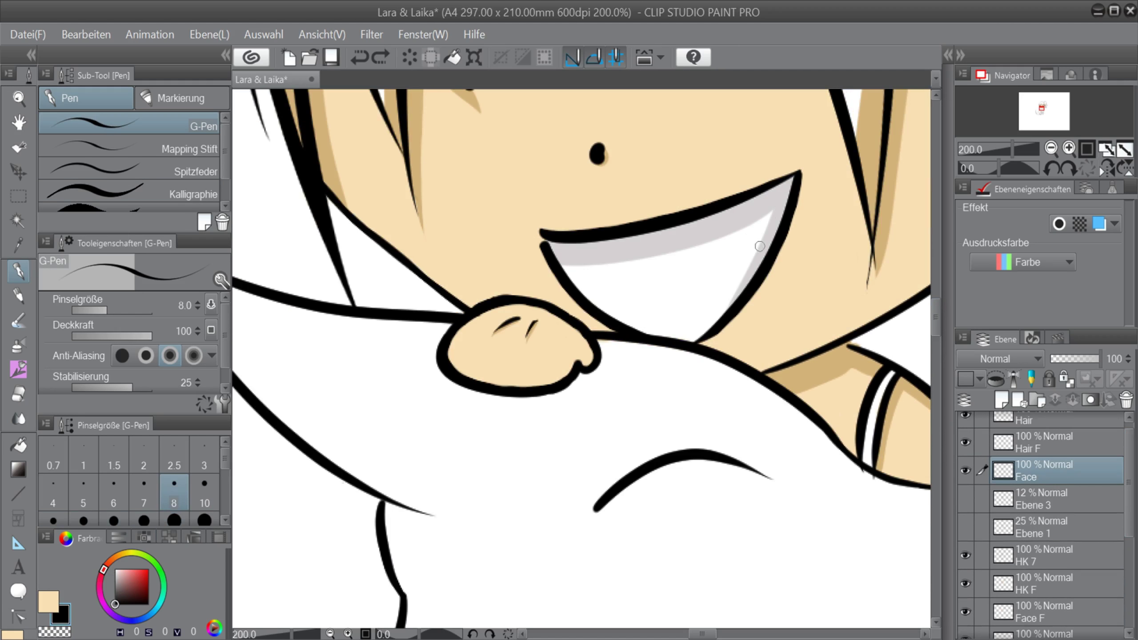
pyautogui.moveTo(762, 245); pyautogui.dragTo(660, 279)
pyautogui.moveTo(578, 281); pyautogui.dragTo(641, 285)
pyautogui.hotkey('ctrl', 'z')
pyautogui.hotkey('ctrl', 'z')
pyautogui.moveTo(764, 244); pyautogui.dragTo(676, 276)
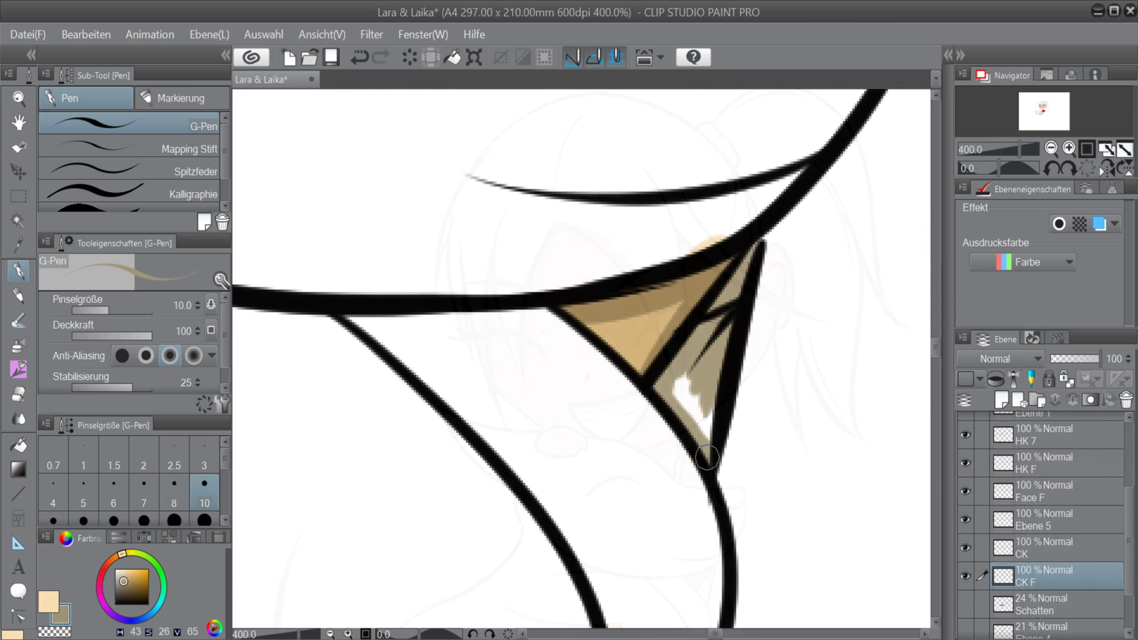
# Fill the shirt's side section and shoulder strap with grey-brown at brush size 10 and dab a test patch on the shorts.
pyautogui.moveTo(707, 457)
pyautogui.mouseDown()
pyautogui.moveTo(690, 394)
pyautogui.moveTo(699, 431)
pyautogui.mouseUp()
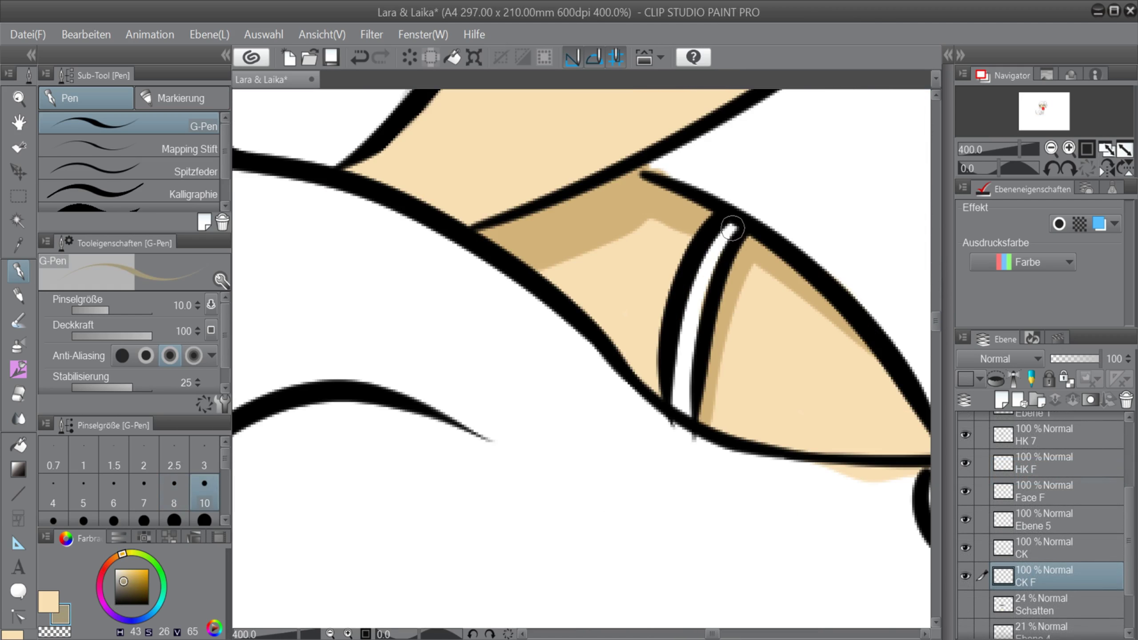
pyautogui.moveTo(735, 213)
pyautogui.mouseDown()
pyautogui.moveTo(686, 359)
pyautogui.moveTo(686, 421)
pyautogui.mouseUp()
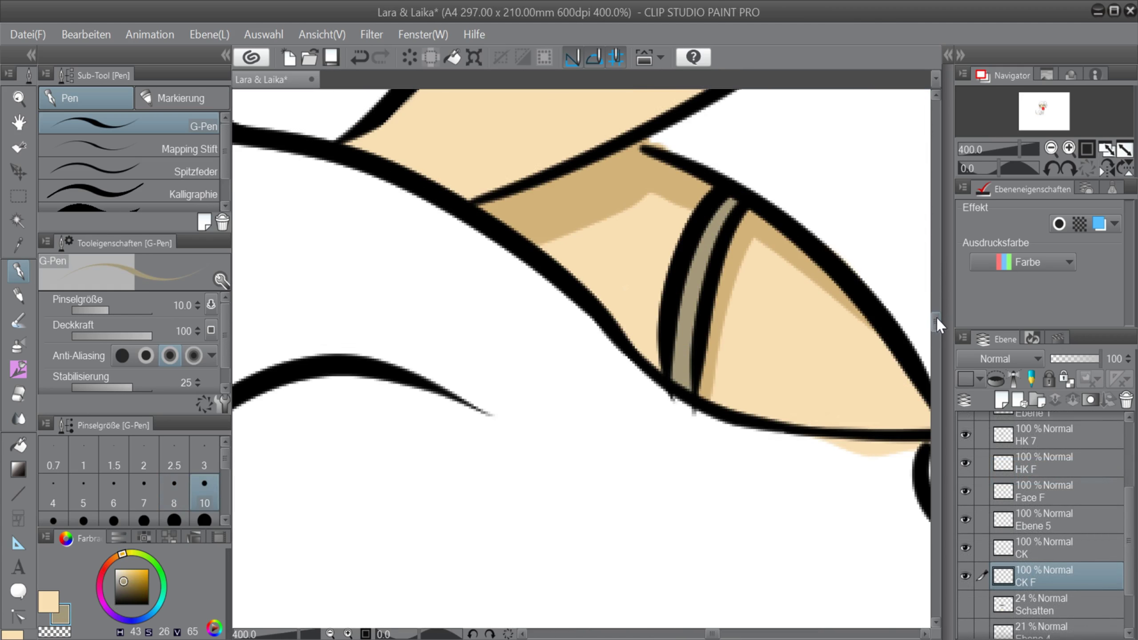
pyautogui.scroll(-5, 829, 336)
pyautogui.moveTo(937, 318); pyautogui.dragTo(935, 338)
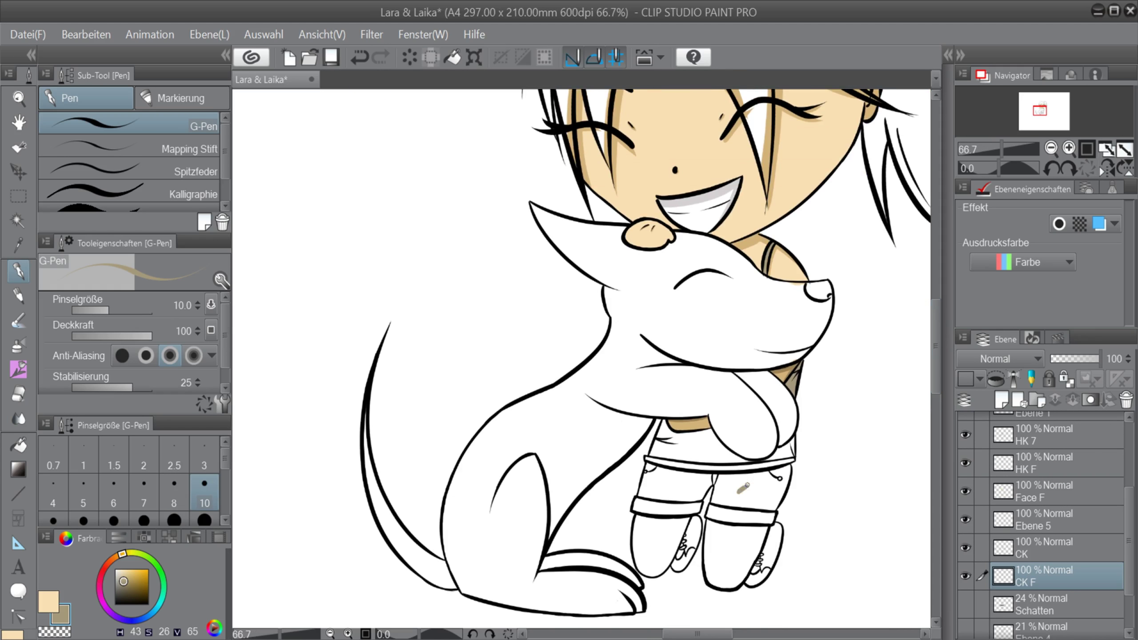
pyautogui.moveTo(747, 485); pyautogui.dragTo(755, 491)
pyautogui.moveTo(935, 372); pyautogui.dragTo(935, 367)
# Repaint the shoulder strap and the shirt's side section with a lighter grey at brush size 10.
pyautogui.click(117, 576)
pyautogui.scroll(5, 774, 271)
pyautogui.moveTo(778, 235); pyautogui.dragTo(726, 422)
pyautogui.scroll(-4, 726, 422)
pyautogui.scroll(2, 615, 334)
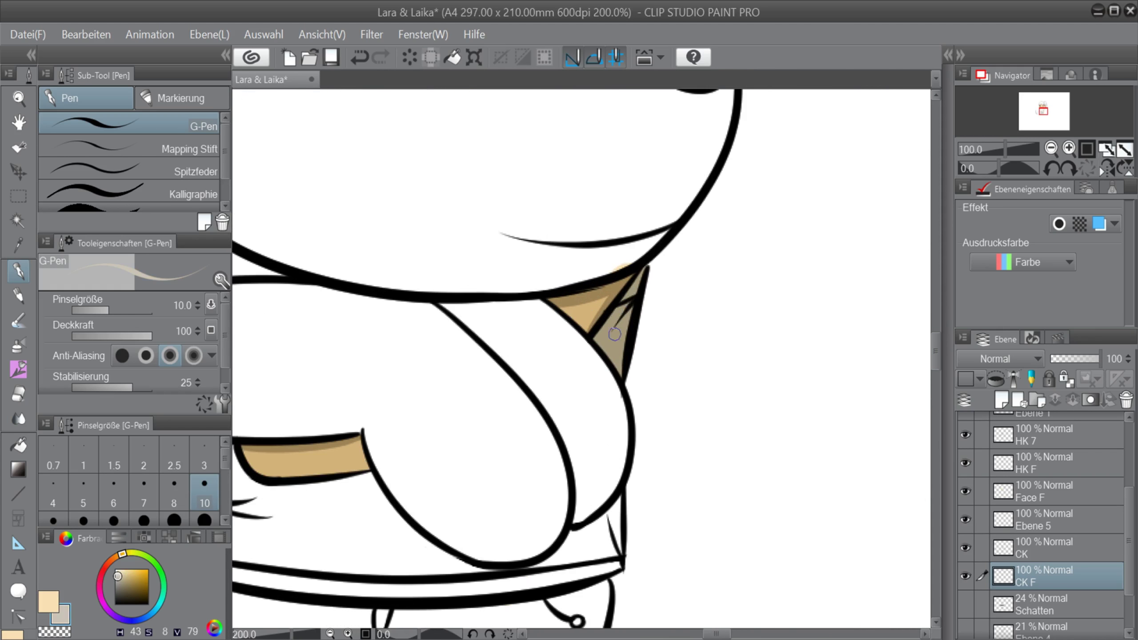
pyautogui.moveTo(614, 334)
pyautogui.mouseDown()
pyautogui.moveTo(642, 271)
pyautogui.moveTo(605, 342)
pyautogui.mouseUp()
# Paint light grey along the shirt's side edges, beside the dog's paw and around the belly strip at brush size 10.
pyautogui.moveTo(718, 633); pyautogui.dragTo(710, 633)
pyautogui.moveTo(937, 363); pyautogui.dragTo(937, 371)
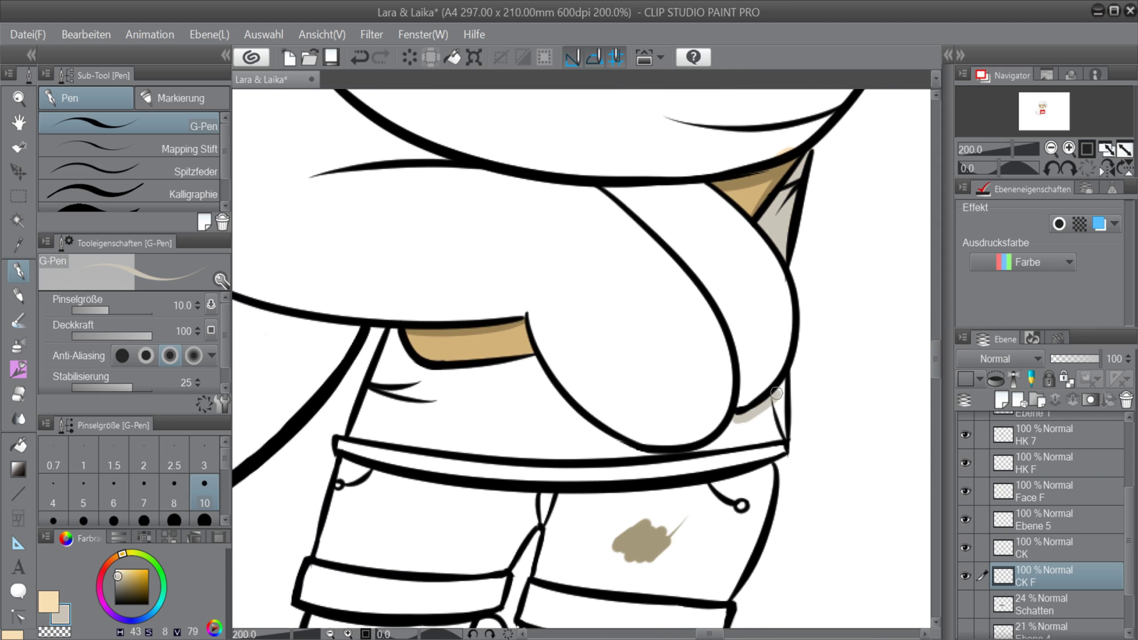
pyautogui.moveTo(400, 346); pyautogui.dragTo(386, 353)
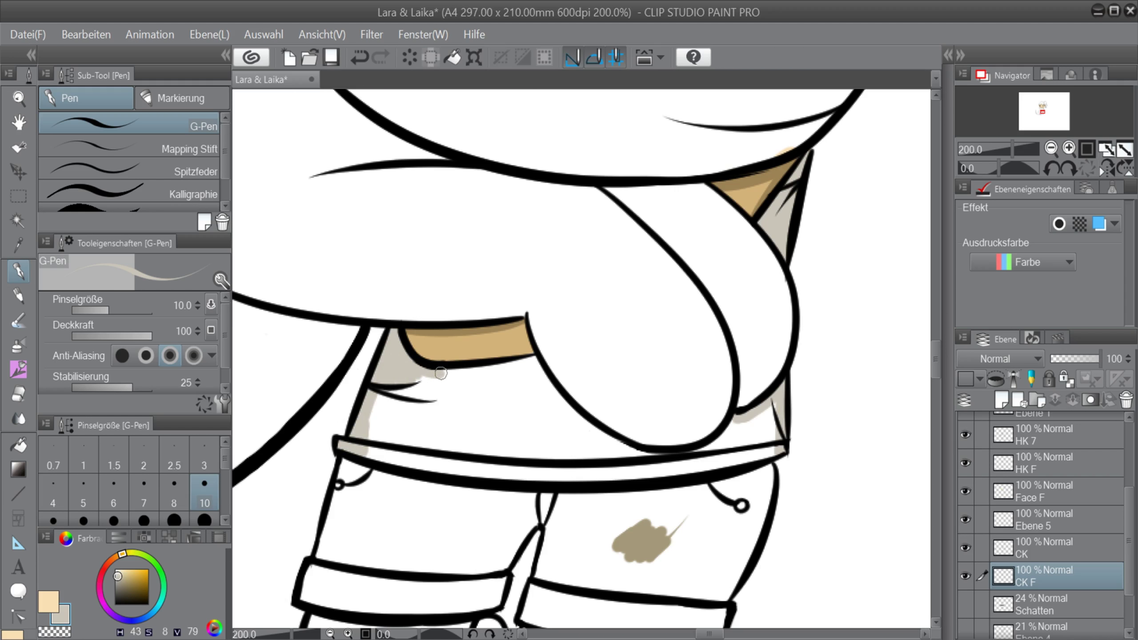
# Fill the rest of the shirt's front and the hem band with light grey at brush size 17.
pyautogui.press(']')
pyautogui.press(']')
pyautogui.press(']')
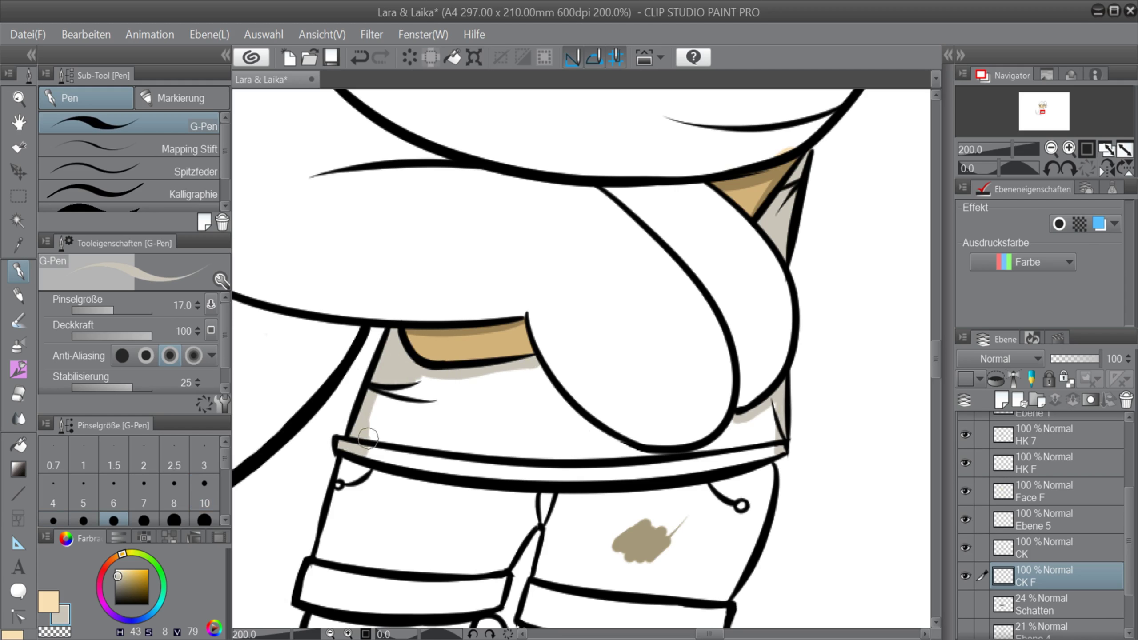
pyautogui.moveTo(371, 439); pyautogui.dragTo(418, 447)
pyautogui.moveTo(366, 450); pyautogui.dragTo(390, 458)
pyautogui.moveTo(999, 167); pyautogui.dragTo(1017, 167)
pyautogui.moveTo(452, 188); pyautogui.dragTo(493, 475)
pyautogui.moveTo(471, 148)
pyautogui.mouseDown()
pyautogui.moveTo(508, 155)
pyautogui.moveTo(541, 282)
pyautogui.moveTo(497, 158)
pyautogui.moveTo(484, 281)
pyautogui.moveTo(490, 401)
pyautogui.moveTo(501, 276)
pyautogui.moveTo(541, 273)
pyautogui.moveTo(557, 317)
pyautogui.moveTo(500, 381)
pyautogui.mouseUp()
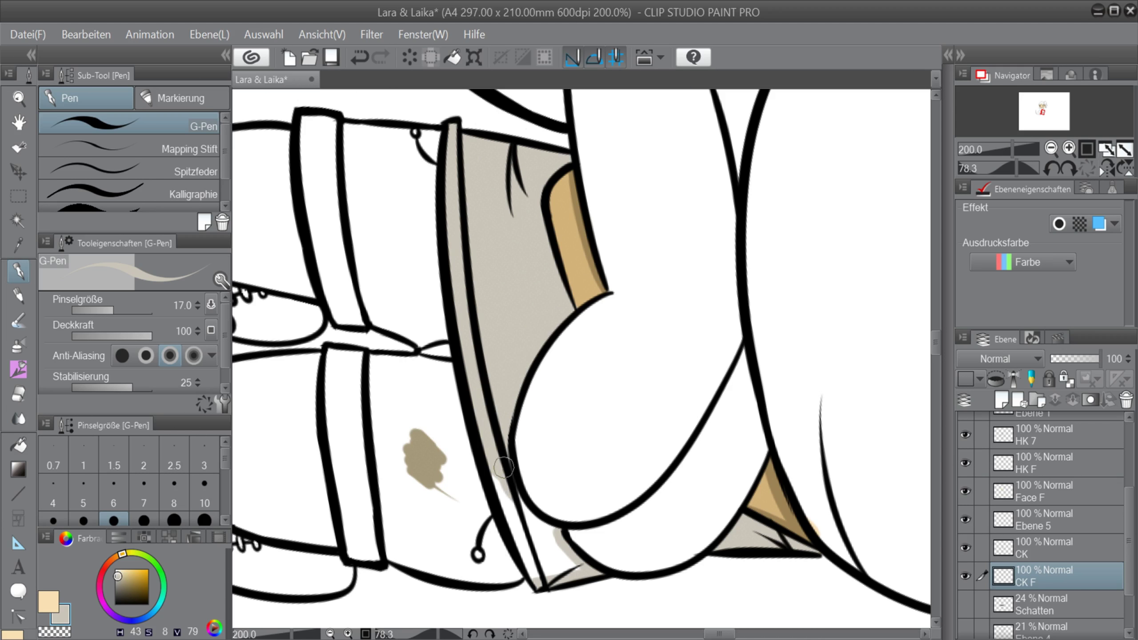
pyautogui.moveTo(504, 468)
pyautogui.mouseDown()
pyautogui.moveTo(538, 576)
pyautogui.moveTo(519, 503)
pyautogui.moveTo(535, 528)
pyautogui.mouseUp()
pyautogui.click(1086, 168)
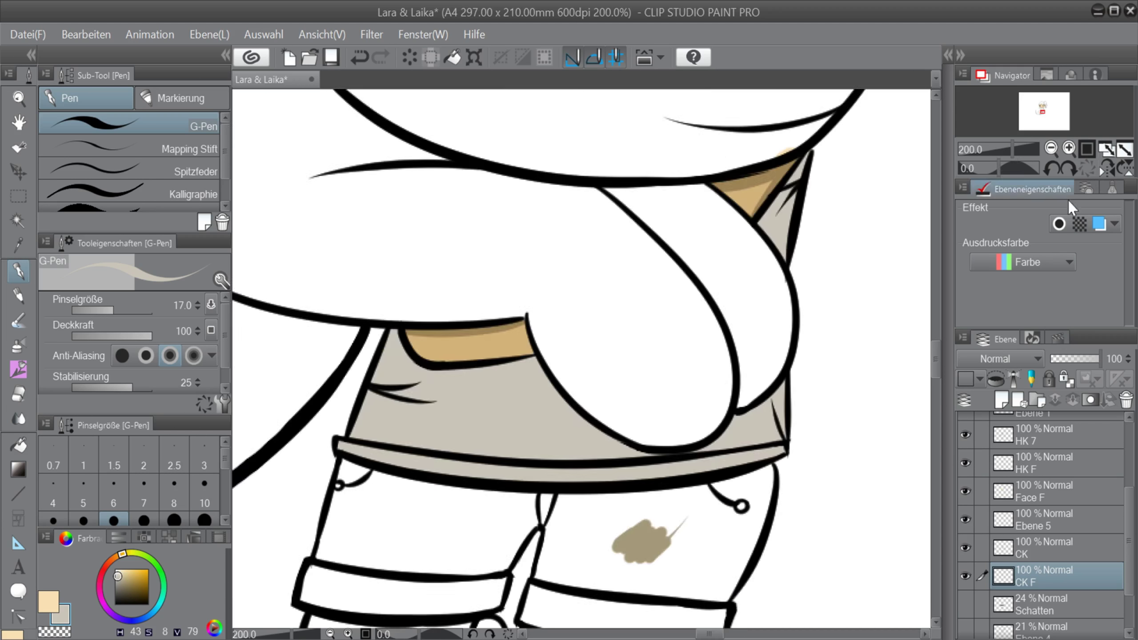
# Paint the shirt's narrow side section beneath the dog's chin with a medium grey at brush size 12.
pyautogui.moveTo(937, 353)
pyautogui.mouseDown()
pyautogui.moveTo(941, 313)
pyautogui.moveTo(940, 324)
pyautogui.mouseUp()
pyautogui.keyDown('alt'); pyautogui.click(720, 200); pyautogui.keyUp('alt')
pyautogui.keyDown('alt'); pyautogui.click(720, 197); pyautogui.keyUp('alt')
pyautogui.press('[')
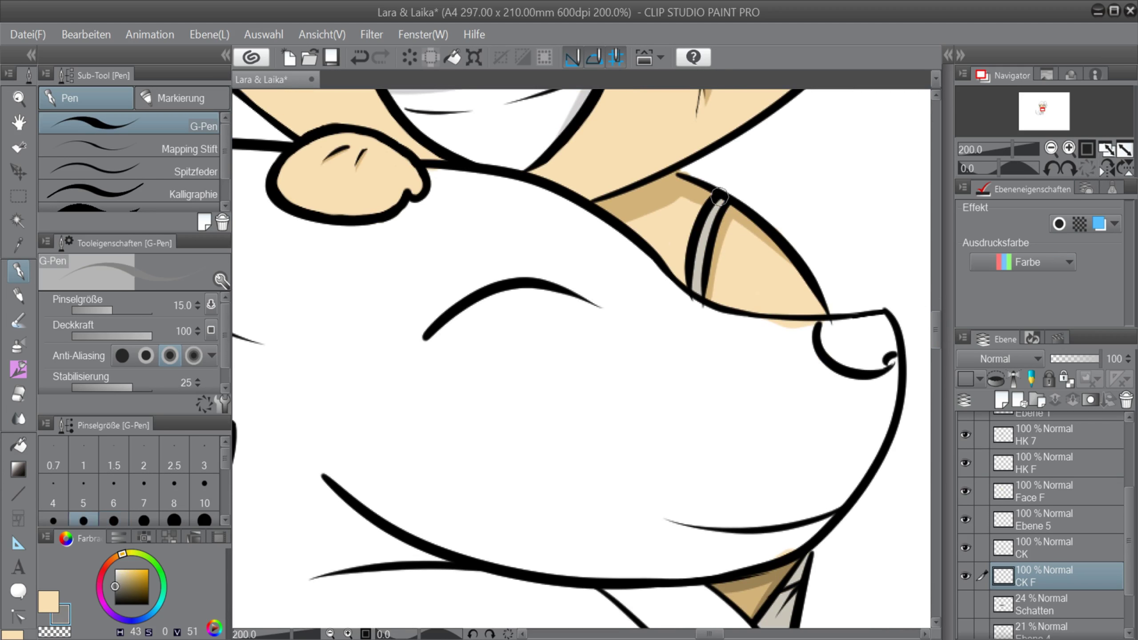
pyautogui.press('[')
pyautogui.scroll(-5, 927, 221)
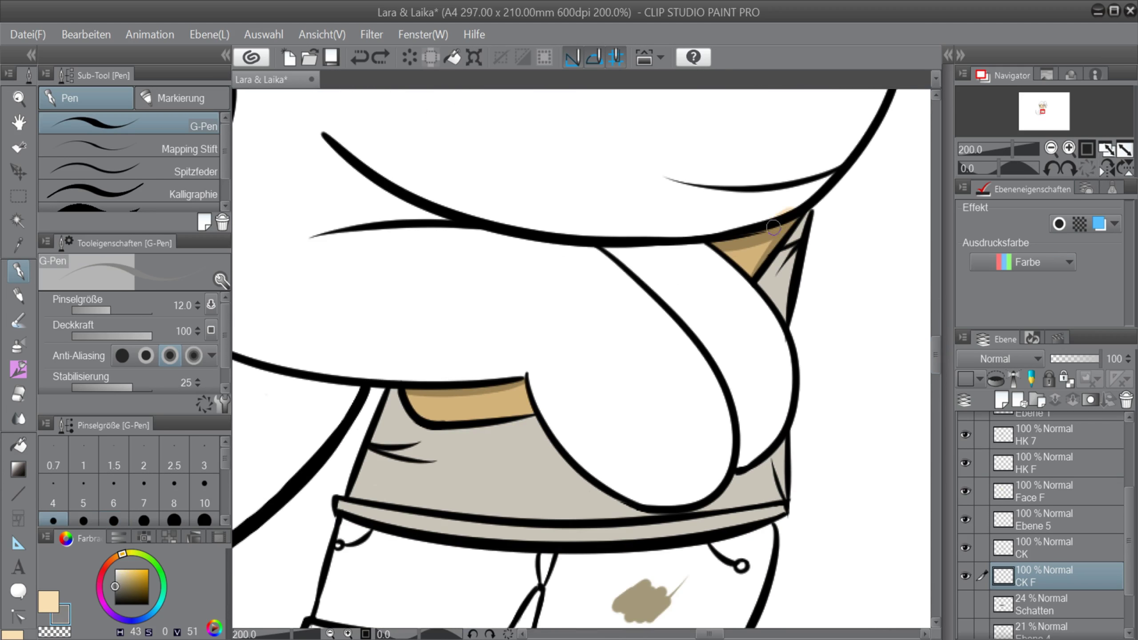
pyautogui.moveTo(798, 234); pyautogui.dragTo(780, 266)
pyautogui.moveTo(784, 310); pyautogui.dragTo(773, 286)
# Draw fold shadows in the shirt's narrow side section with very dark grey at brush size 7.
pyautogui.moveTo(115, 587); pyautogui.dragTo(115, 596)
pyautogui.press('[')
pyautogui.press('[')
pyautogui.press('[')
pyautogui.moveTo(795, 255); pyautogui.dragTo(772, 291)
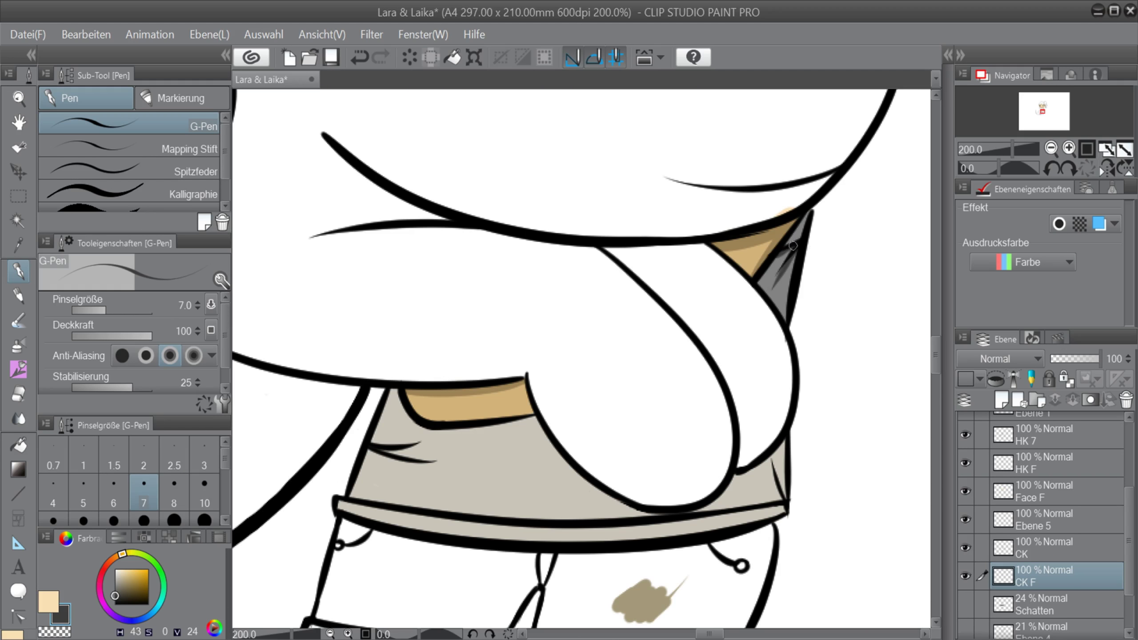
# Paint dark grey shadows on the shirt along the underside of the dog's paws at brush size 10.
pyautogui.scroll(-2, 827, 326)
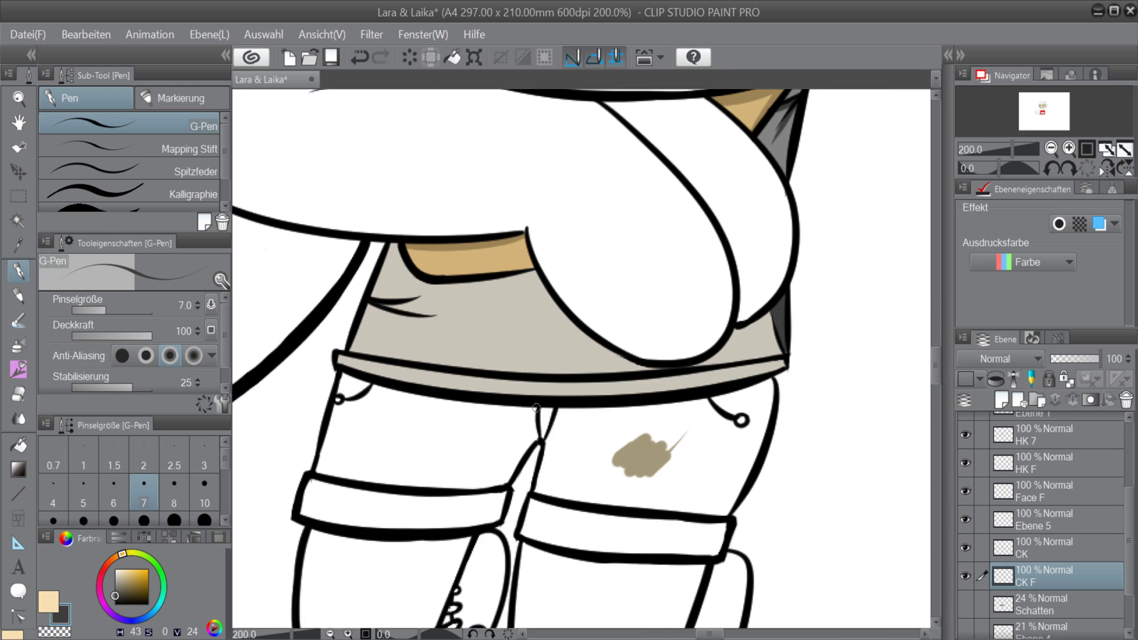
pyautogui.press(']')
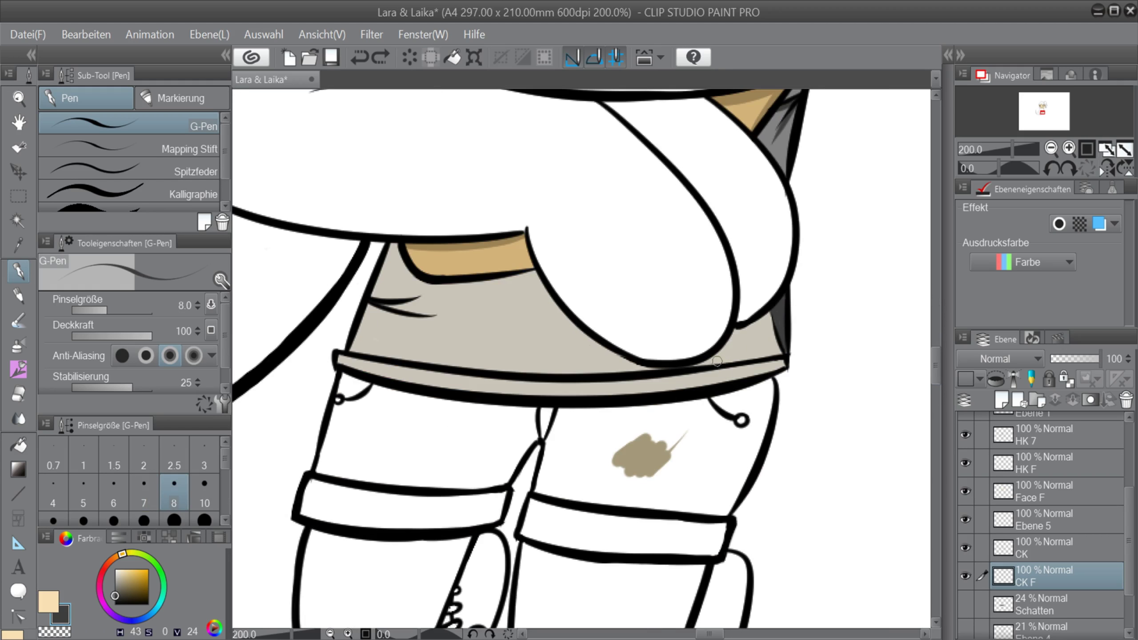
pyautogui.keyDown('alt'); pyautogui.click(787, 122); pyautogui.keyUp('alt')
pyautogui.scroll(2, 677, 357)
pyautogui.press(']')
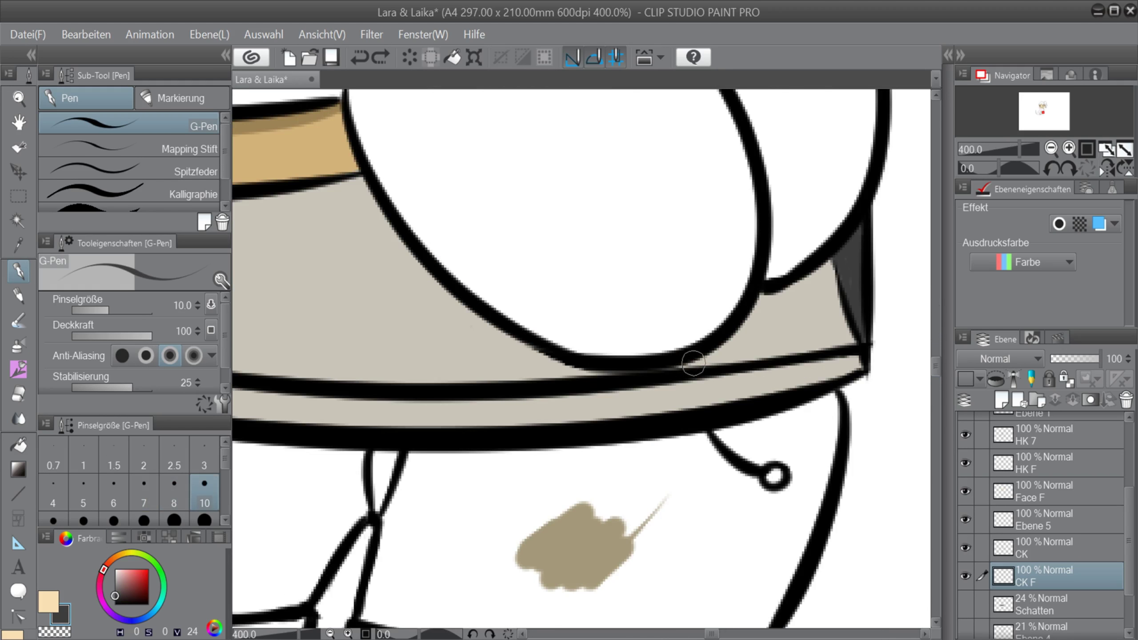
pyautogui.moveTo(690, 364); pyautogui.dragTo(773, 294)
pyautogui.hotkey('ctrl', 'z')
pyautogui.moveTo(666, 373)
pyautogui.mouseDown()
pyautogui.moveTo(766, 298)
pyautogui.moveTo(834, 265)
pyautogui.mouseUp()
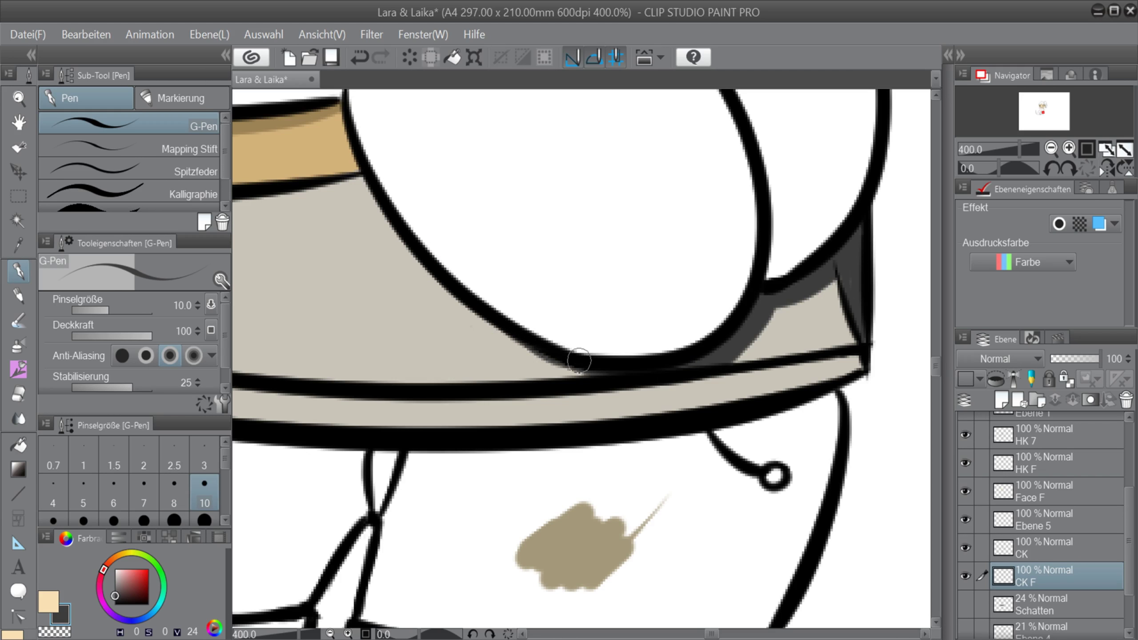
pyautogui.moveTo(579, 361); pyautogui.dragTo(603, 371)
pyautogui.scroll(-5, 600, 370)
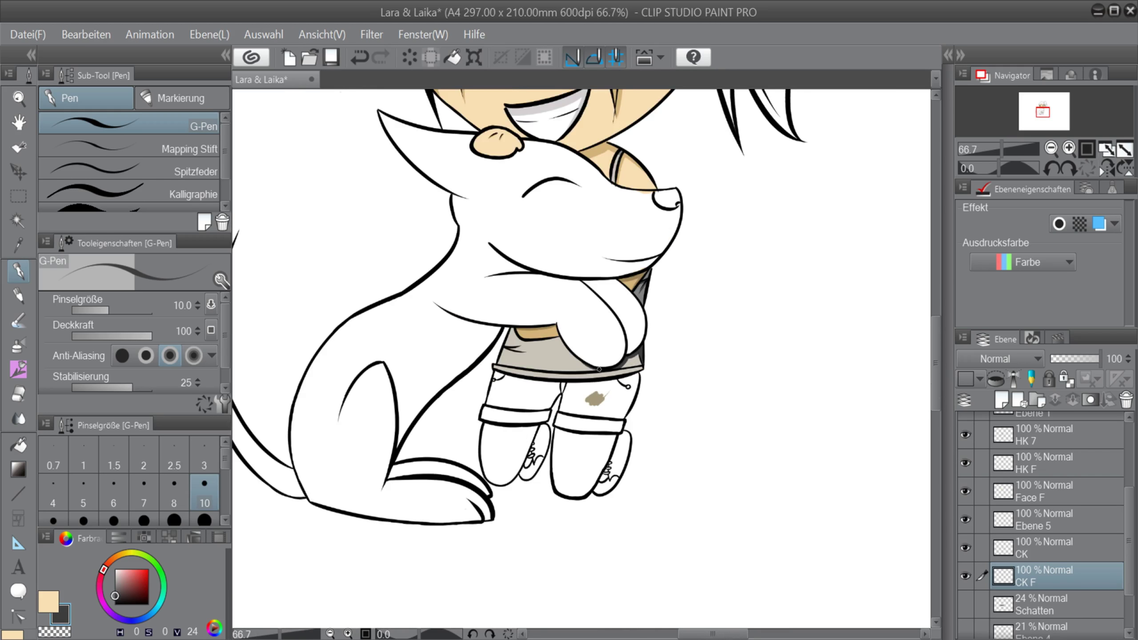
pyautogui.scroll(5, 618, 354)
pyautogui.hotkey('ctrl', 'z')
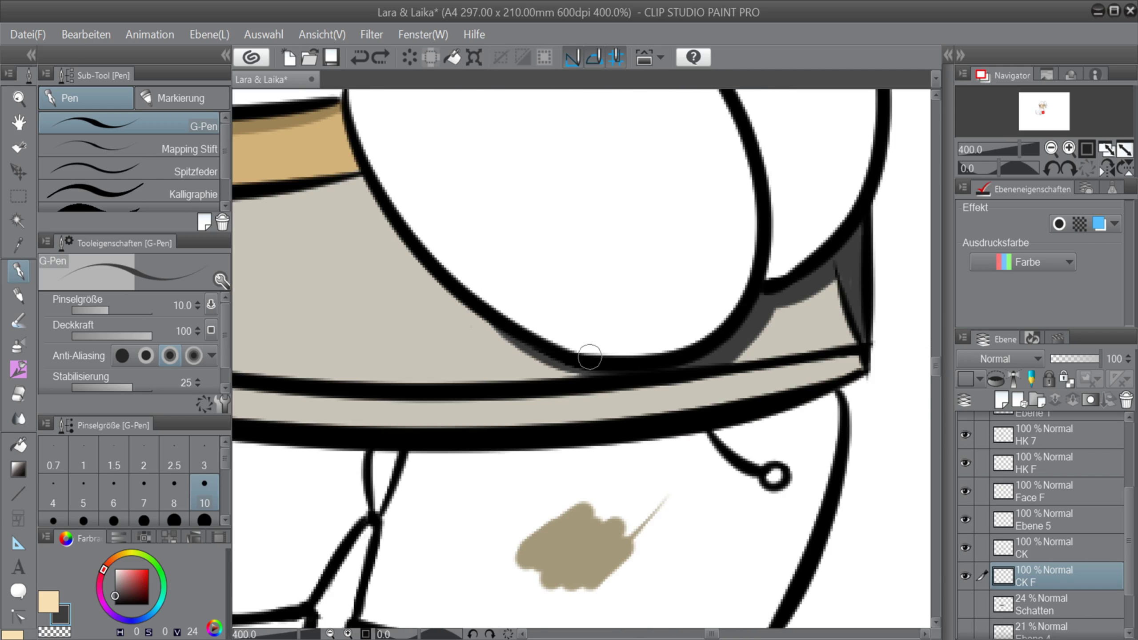
# Paint medium grey over the shirt area beneath the paws and the adjoining end of the hem at brush size 10.
pyautogui.moveTo(718, 634); pyautogui.dragTo(721, 634)
pyautogui.rightClick(658, 331)
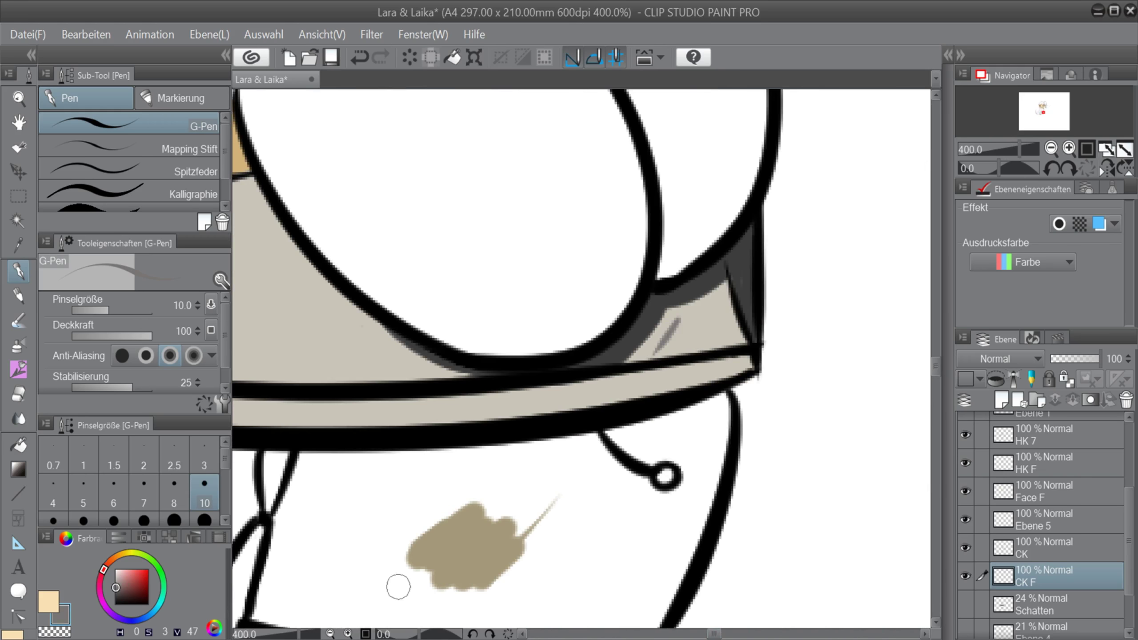
pyautogui.hotkey('ctrl', 'z')
pyautogui.moveTo(676, 317); pyautogui.dragTo(621, 366)
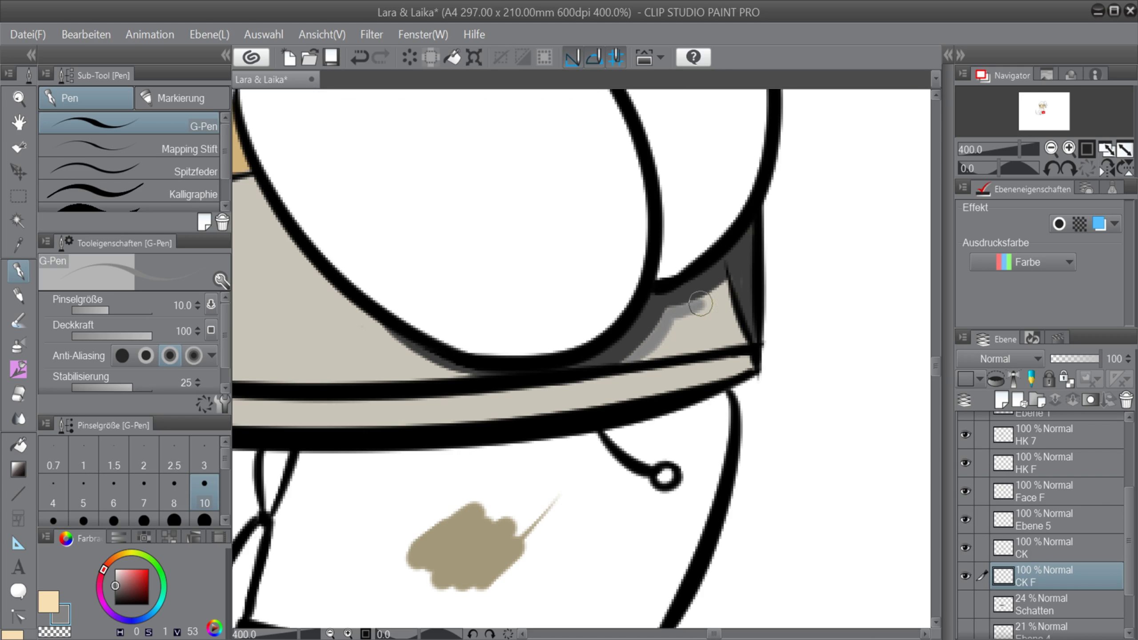
pyautogui.moveTo(724, 285)
pyautogui.mouseDown()
pyautogui.moveTo(729, 322)
pyautogui.moveTo(730, 294)
pyautogui.moveTo(707, 345)
pyautogui.moveTo(717, 296)
pyautogui.moveTo(669, 330)
pyautogui.mouseUp()
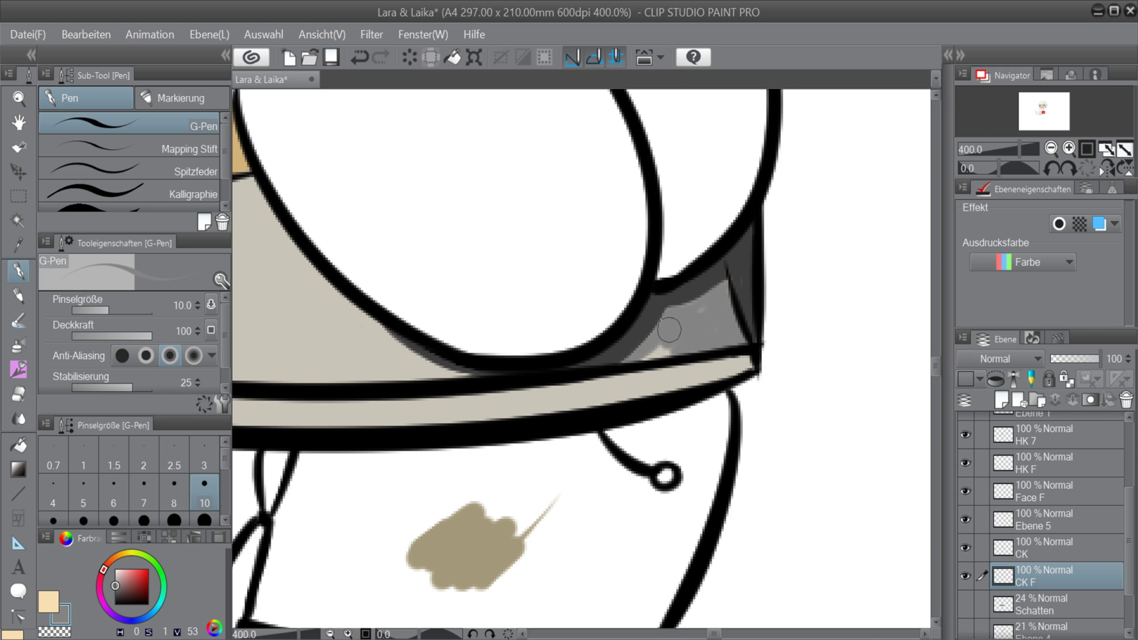
pyautogui.scroll(-4, 690, 348)
pyautogui.scroll(3, 757, 323)
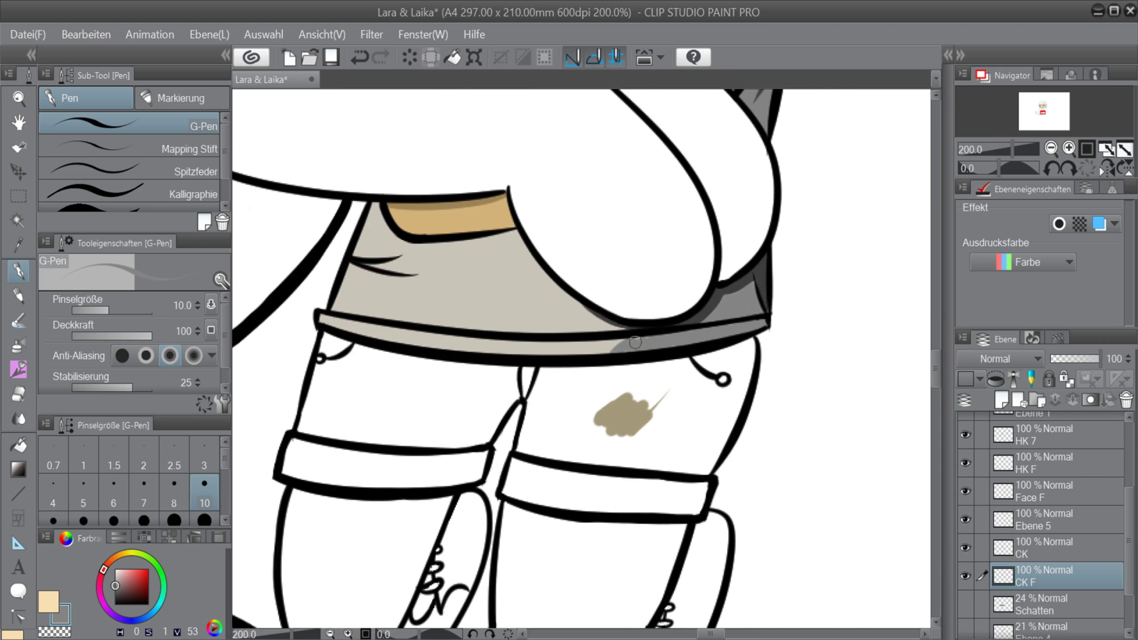
pyautogui.scroll(-4, 713, 359)
pyautogui.scroll(5, 462, 379)
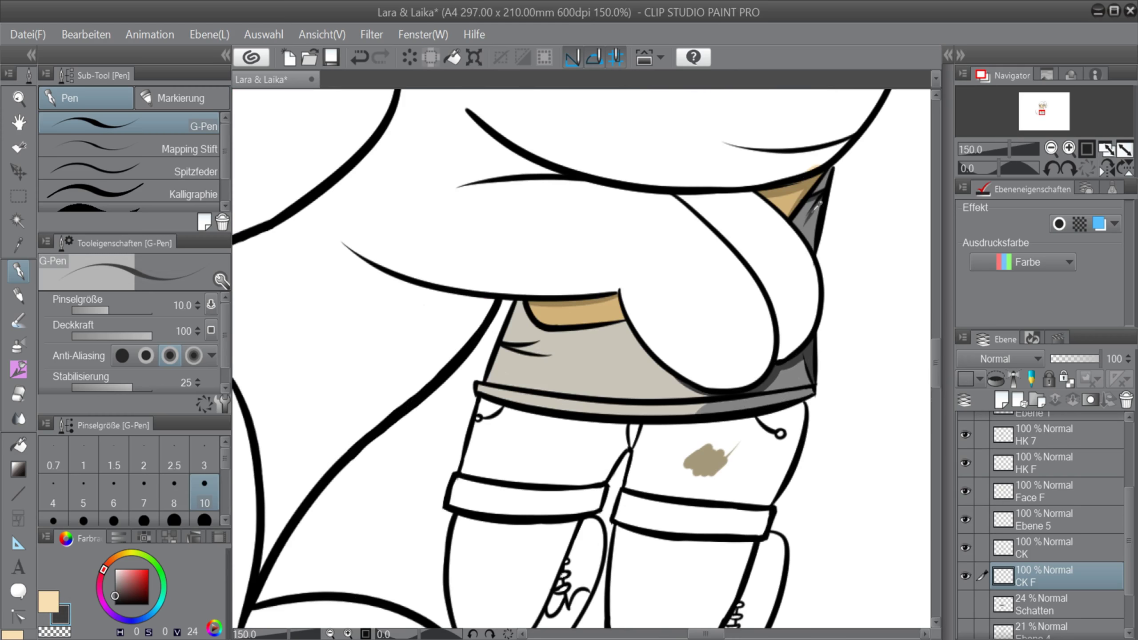
# Draw dark grey shadows beneath the two crease lines on the shirt's front at brush size 7.
pyautogui.click(144, 492)
pyautogui.moveTo(412, 366); pyautogui.dragTo(536, 353)
pyautogui.moveTo(408, 376); pyautogui.dragTo(576, 398)
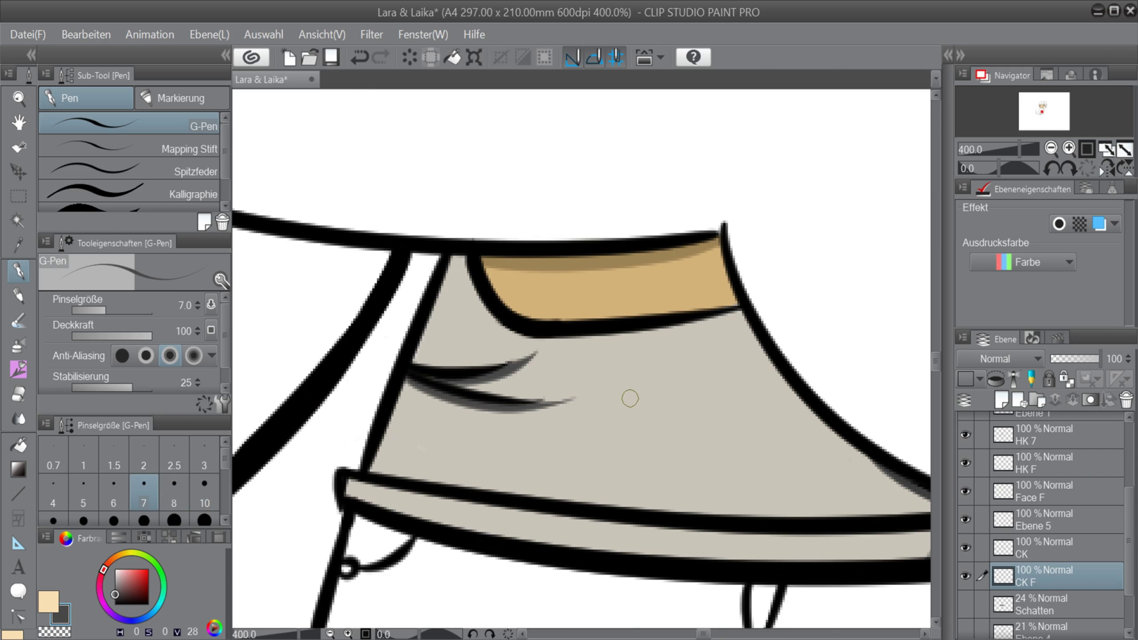
pyautogui.scroll(-3, 630, 398)
pyautogui.scroll(3, 615, 395)
pyautogui.scroll(-2, 569, 406)
pyautogui.scroll(2, 529, 406)
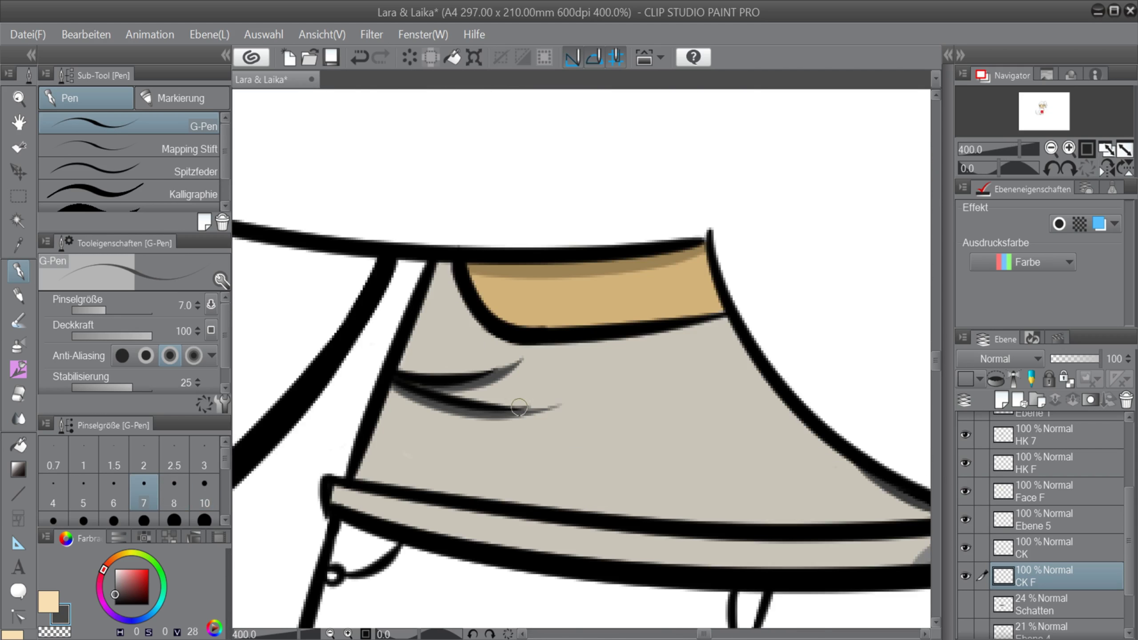
# Shade beneath the shirt's lower neckline and along the adjoining side edge with dark grey at brush size 10.
pyautogui.click(205, 492)
pyautogui.moveTo(488, 325)
pyautogui.mouseDown()
pyautogui.moveTo(618, 354)
pyautogui.moveTo(726, 319)
pyautogui.mouseUp()
pyautogui.hotkey('ctrl', 'z')
pyautogui.hotkey('ctrl', 'z')
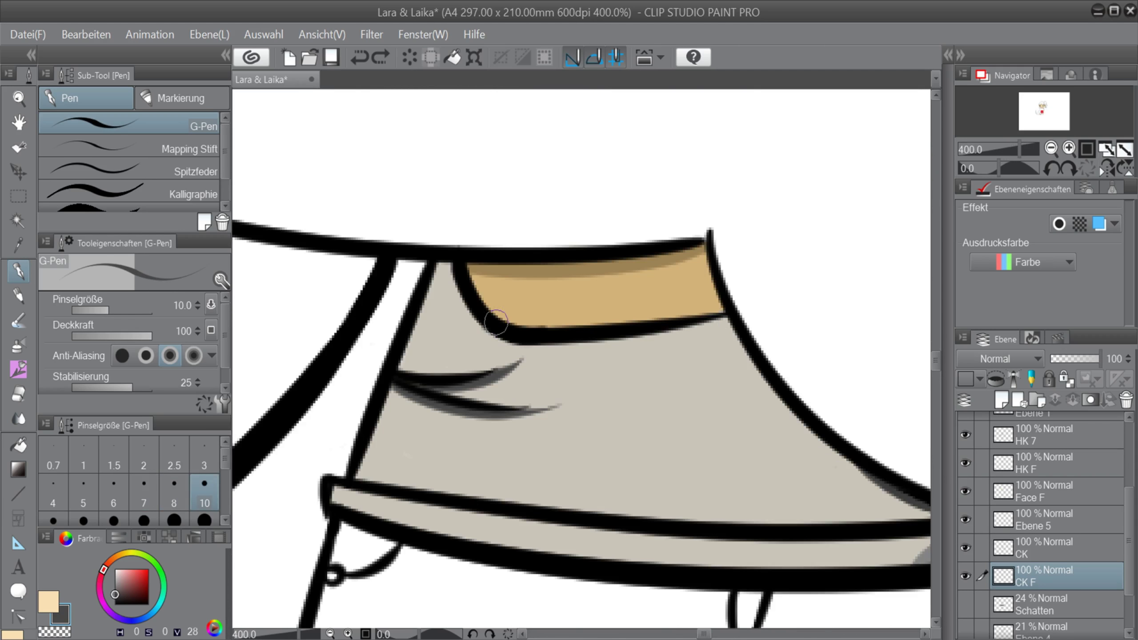
pyautogui.hotkey('ctrl', 'z')
pyautogui.moveTo(493, 323); pyautogui.dragTo(728, 318)
pyautogui.hotkey('ctrl', 'z')
pyautogui.moveTo(446, 262); pyautogui.dragTo(478, 325)
pyautogui.moveTo(444, 252); pyautogui.dragTo(399, 371)
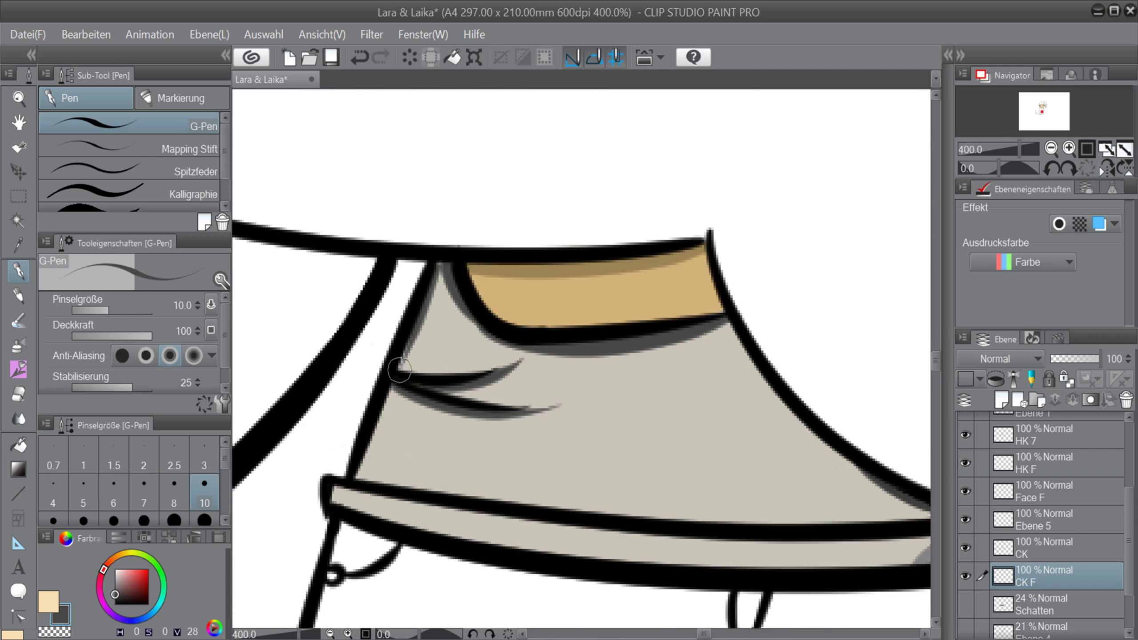
pyautogui.moveTo(442, 266)
pyautogui.mouseDown()
pyautogui.moveTo(421, 354)
pyautogui.moveTo(445, 305)
pyautogui.moveTo(475, 317)
pyautogui.moveTo(442, 292)
pyautogui.moveTo(371, 446)
pyautogui.mouseUp()
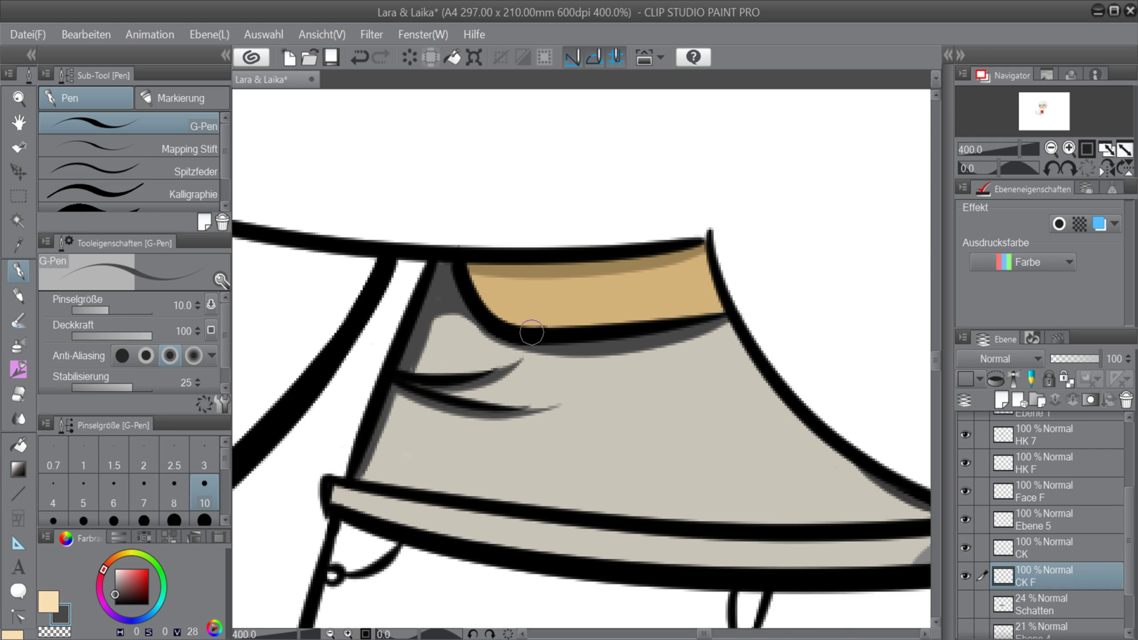
# Thicken the dark shadow beneath the shirt's neckline and trim its edge with light grey at brush size 10.
pyautogui.scroll(-5, 531, 332)
pyautogui.scroll(5, 603, 339)
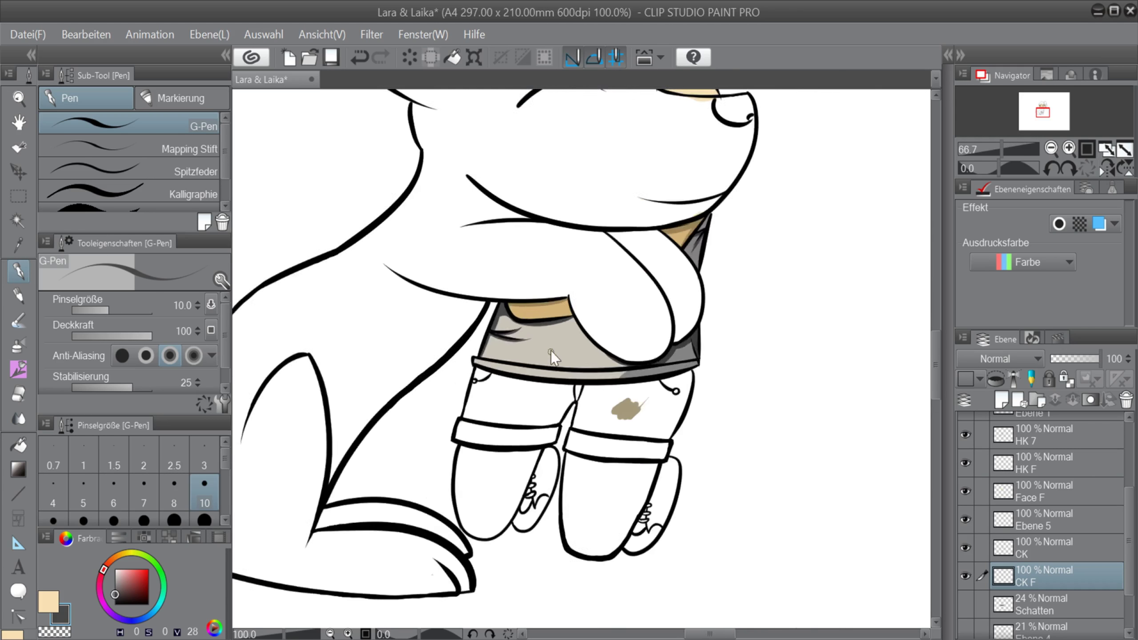
pyautogui.moveTo(449, 269)
pyautogui.mouseDown()
pyautogui.moveTo(500, 310)
pyautogui.moveTo(699, 303)
pyautogui.mouseUp()
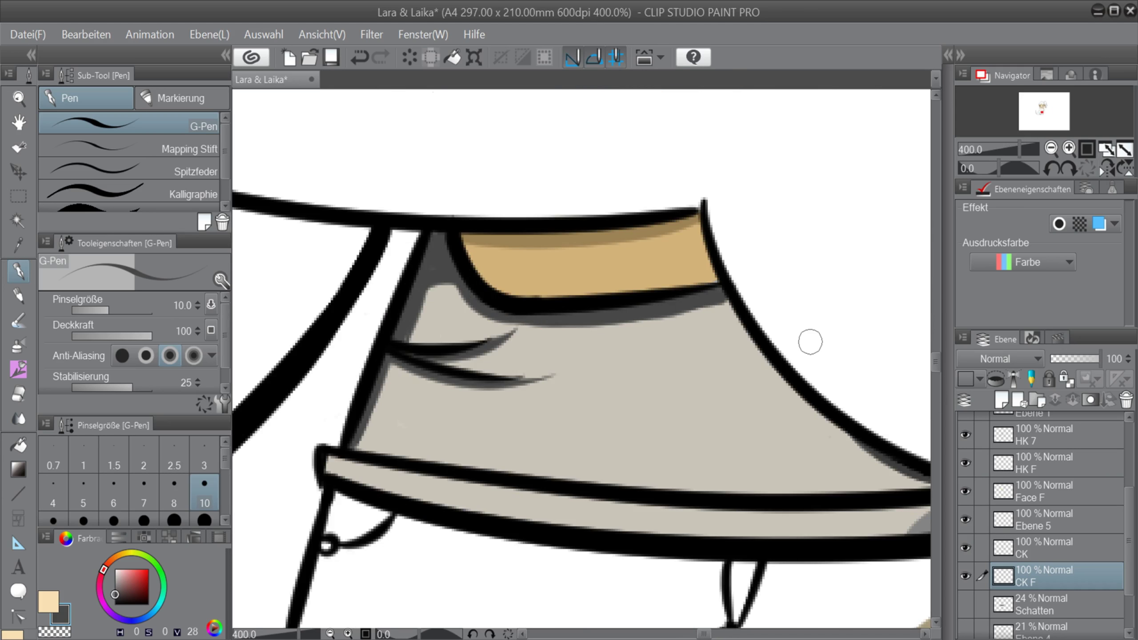
pyautogui.hotkey('ctrl', 'z')
pyautogui.click(378, 57)
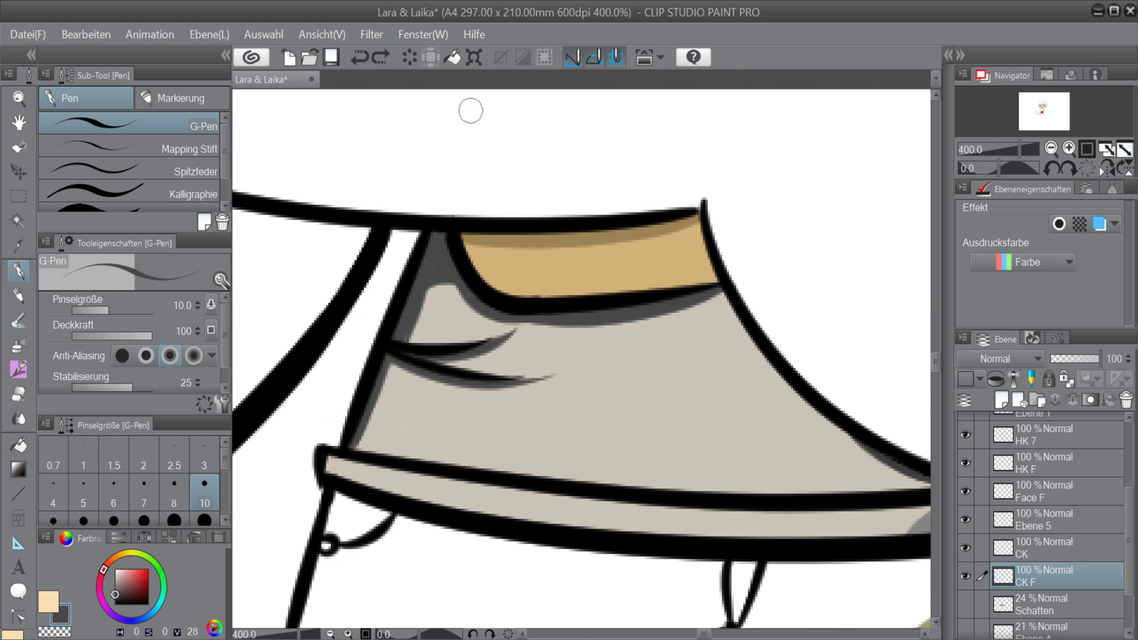
pyautogui.click(381, 55)
pyautogui.keyDown('alt'); pyautogui.click(653, 322); pyautogui.keyUp('alt')
pyautogui.scroll(-5, 664, 397)
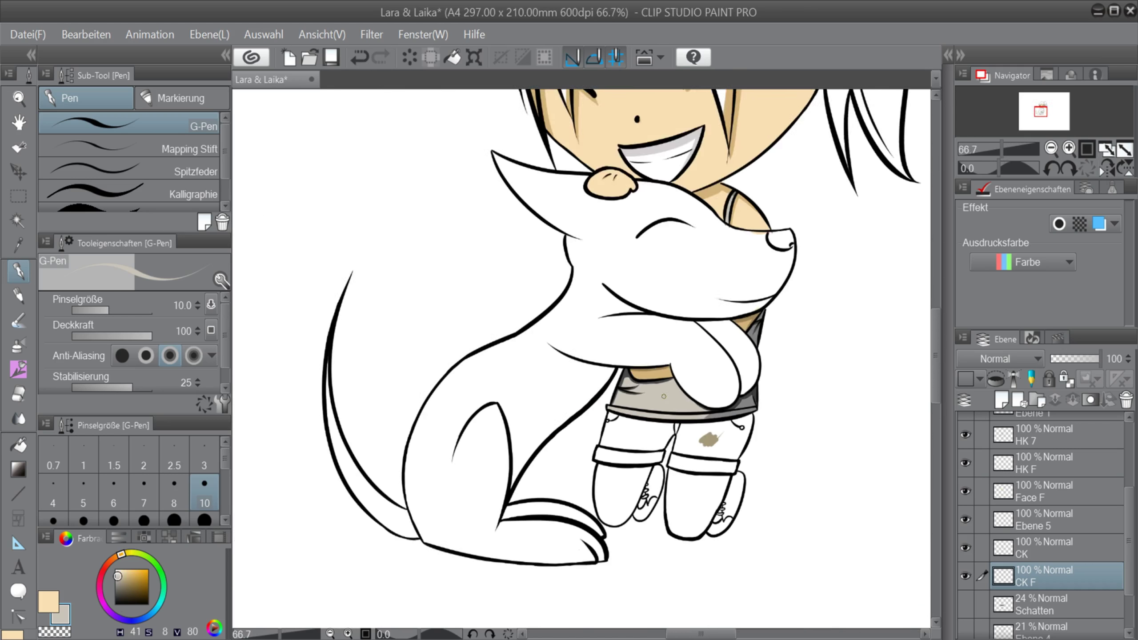
pyautogui.scroll(7, 663, 379)
pyautogui.hotkey('ctrl', 'z')
pyautogui.moveTo(676, 377); pyautogui.dragTo(793, 357)
pyautogui.keyDown('alt'); pyautogui.click(331, 455); pyautogui.keyUp('alt')
pyautogui.scroll(-5, 639, 472)
pyautogui.scroll(3, 611, 464)
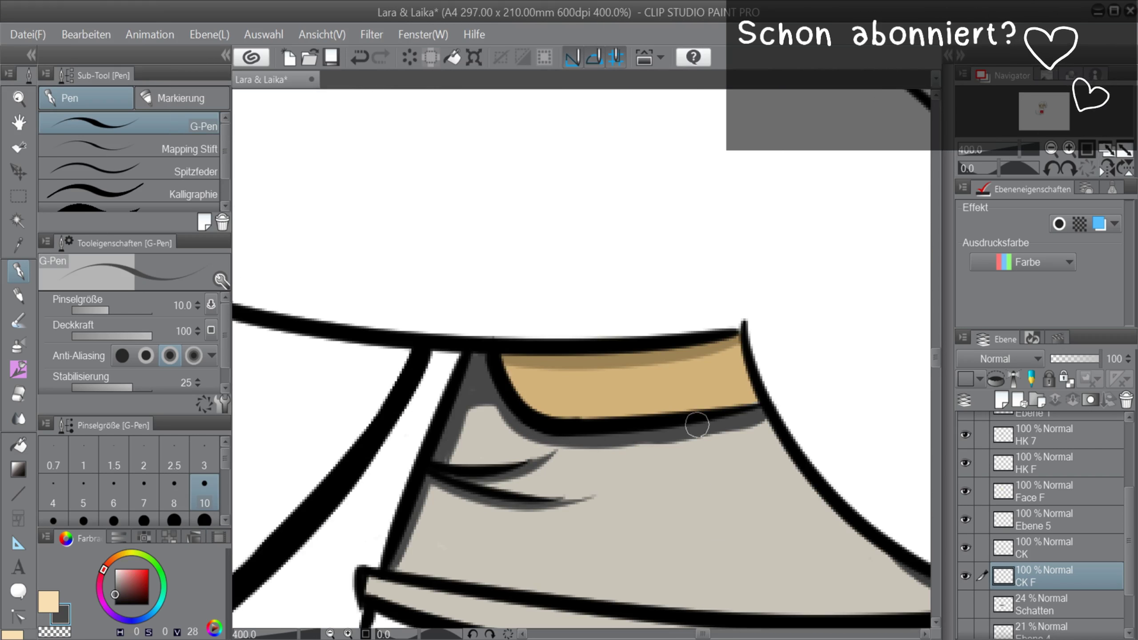
# Paint the left shorts leg's pocket, outer edge and cuff with the test patch's grey-brown, enlarging the brush to size 30 for the cuff.
pyautogui.scroll(-3, 820, 429)
pyautogui.scroll(-3, 820, 430)
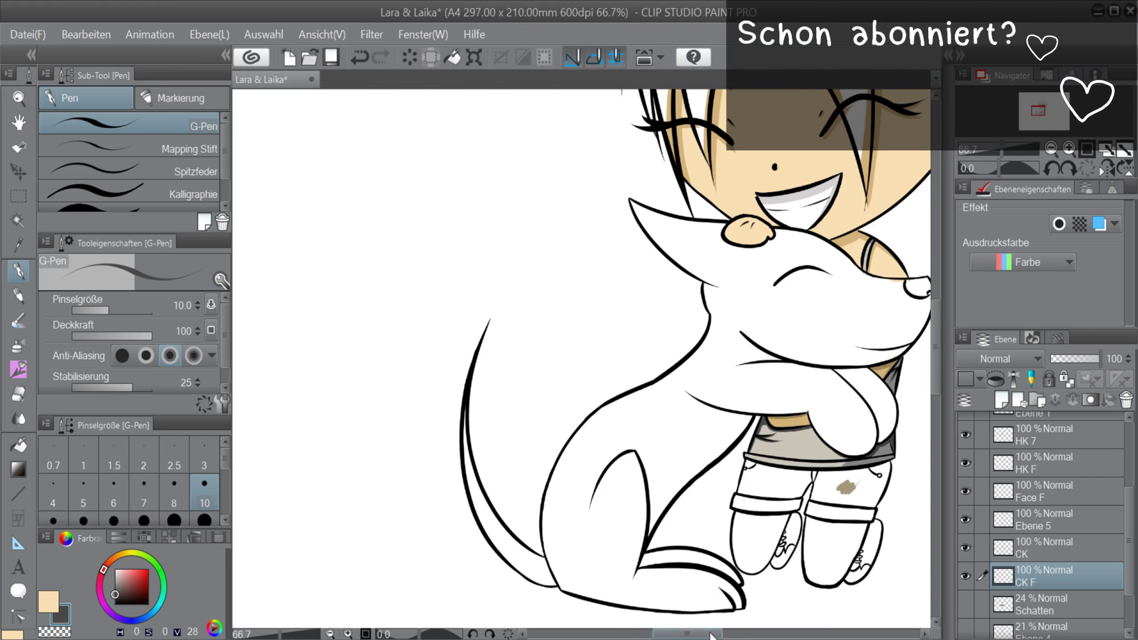
pyautogui.scroll(3, 720, 530)
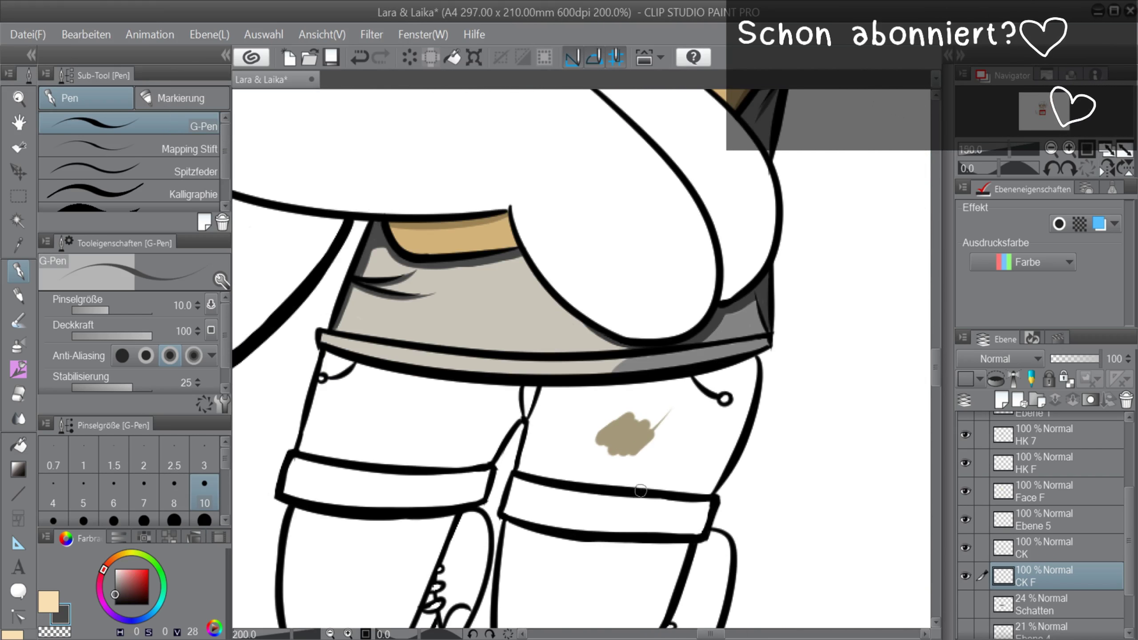
pyautogui.scroll(1, 452, 412)
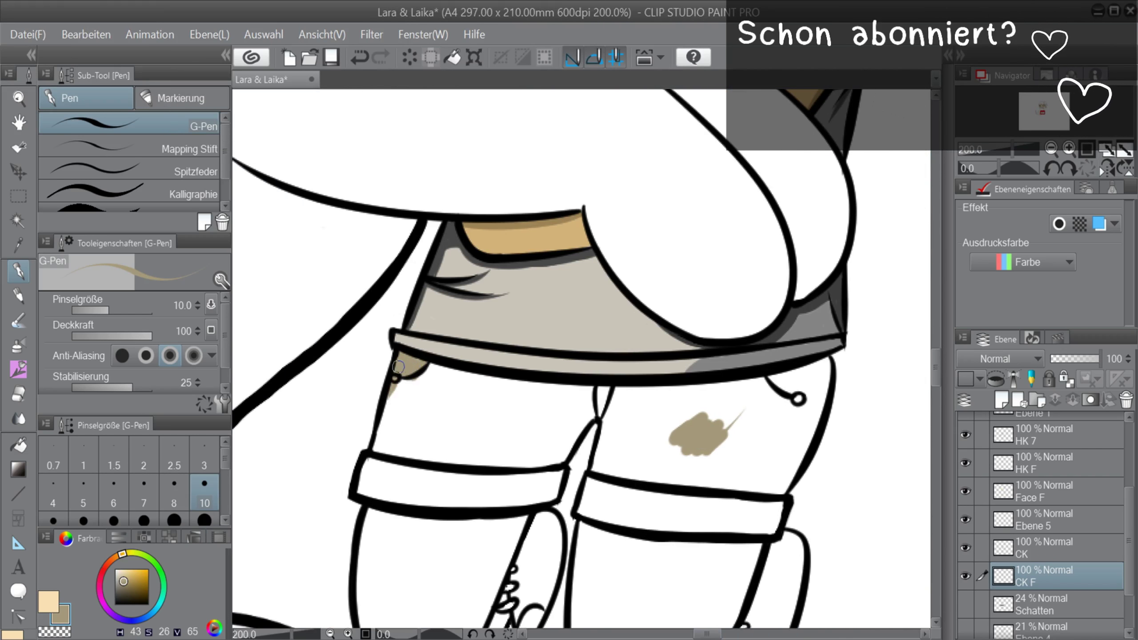
pyautogui.moveTo(411, 364); pyautogui.dragTo(366, 496)
pyautogui.moveTo(411, 382)
pyautogui.keyDown('shift'); pyautogui.mouseDown()
pyautogui.moveTo(461, 236)
pyautogui.moveTo(551, 184)
pyautogui.mouseUp(); pyautogui.keyUp('shift')
pyautogui.press(']')
pyautogui.press(']')
pyautogui.press(']')
pyautogui.press(']')
pyautogui.press(']')
pyautogui.press(']')
pyautogui.moveTo(452, 148)
pyautogui.mouseDown()
pyautogui.moveTo(445, 191)
pyautogui.moveTo(461, 202)
pyautogui.moveTo(456, 285)
pyautogui.mouseUp()
pyautogui.moveTo(461, 202); pyautogui.dragTo(455, 337)
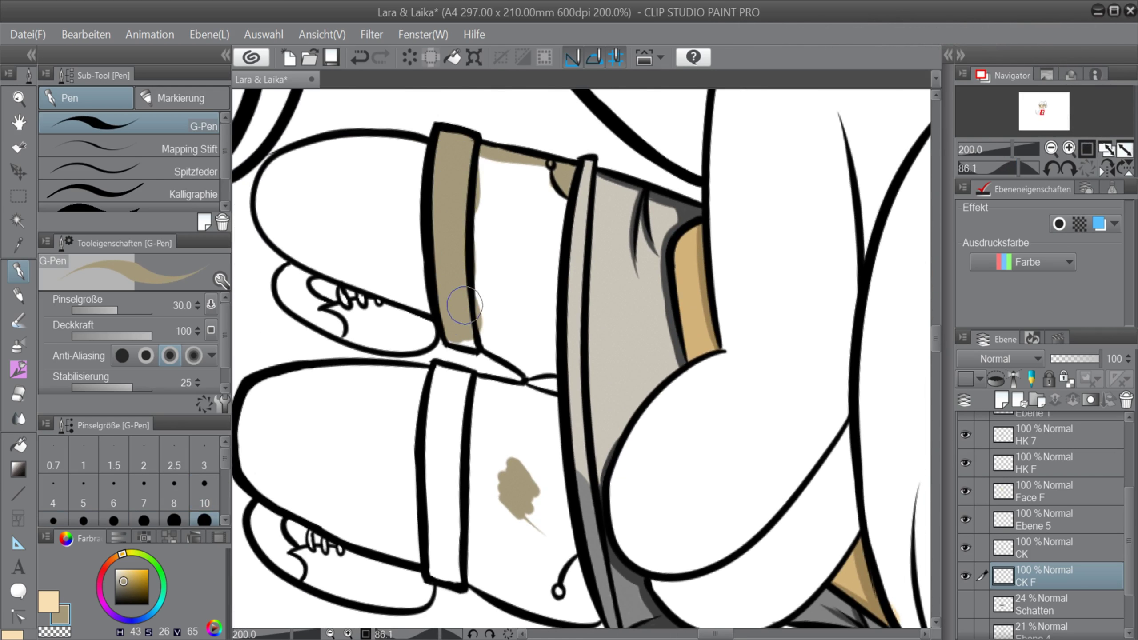
# Fill the rest of the left shorts leg between cuff and hem with grey-brown using a large brush.
pyautogui.press('[')
pyautogui.press('[')
pyautogui.press(']')
pyautogui.press(']')
pyautogui.press(']')
pyautogui.moveTo(487, 169); pyautogui.dragTo(492, 321)
pyautogui.moveTo(501, 168)
pyautogui.mouseDown()
pyautogui.moveTo(486, 298)
pyautogui.moveTo(524, 174)
pyautogui.moveTo(557, 208)
pyautogui.moveTo(545, 282)
pyautogui.moveTo(521, 228)
pyautogui.moveTo(513, 264)
pyautogui.moveTo(548, 364)
pyautogui.moveTo(536, 322)
pyautogui.moveTo(548, 427)
pyautogui.moveTo(498, 328)
pyautogui.mouseUp()
# Fill most of the right shorts leg and its cuff with the same grey-brown, starting from the inner edge.
pyautogui.moveTo(936, 344); pyautogui.dragTo(937, 351)
pyautogui.moveTo(446, 237)
pyautogui.mouseDown()
pyautogui.moveTo(438, 243)
pyautogui.moveTo(439, 224)
pyautogui.mouseUp()
pyautogui.press('[')
pyautogui.press('[')
pyautogui.press('[')
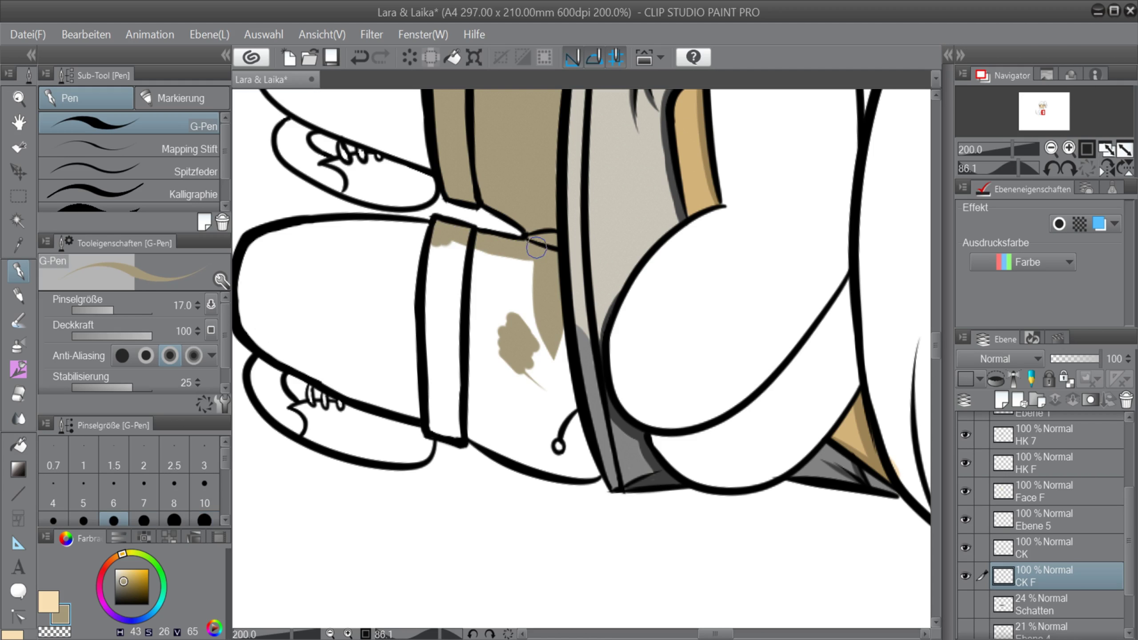
pyautogui.press(']')
pyautogui.press(']')
pyautogui.moveTo(461, 287)
pyautogui.mouseDown()
pyautogui.moveTo(440, 249)
pyautogui.moveTo(446, 382)
pyautogui.moveTo(477, 284)
pyautogui.moveTo(497, 417)
pyautogui.moveTo(528, 283)
pyautogui.moveTo(542, 325)
pyautogui.moveTo(555, 323)
pyautogui.moveTo(564, 404)
pyautogui.moveTo(505, 409)
pyautogui.moveTo(475, 396)
pyautogui.moveTo(450, 407)
pyautogui.mouseUp()
# Fill the remaining gaps at the right shorts leg's cuff, outer edge and pocket with grey-brown at brush sizes 20 and 15.
pyautogui.press('[')
pyautogui.press('[')
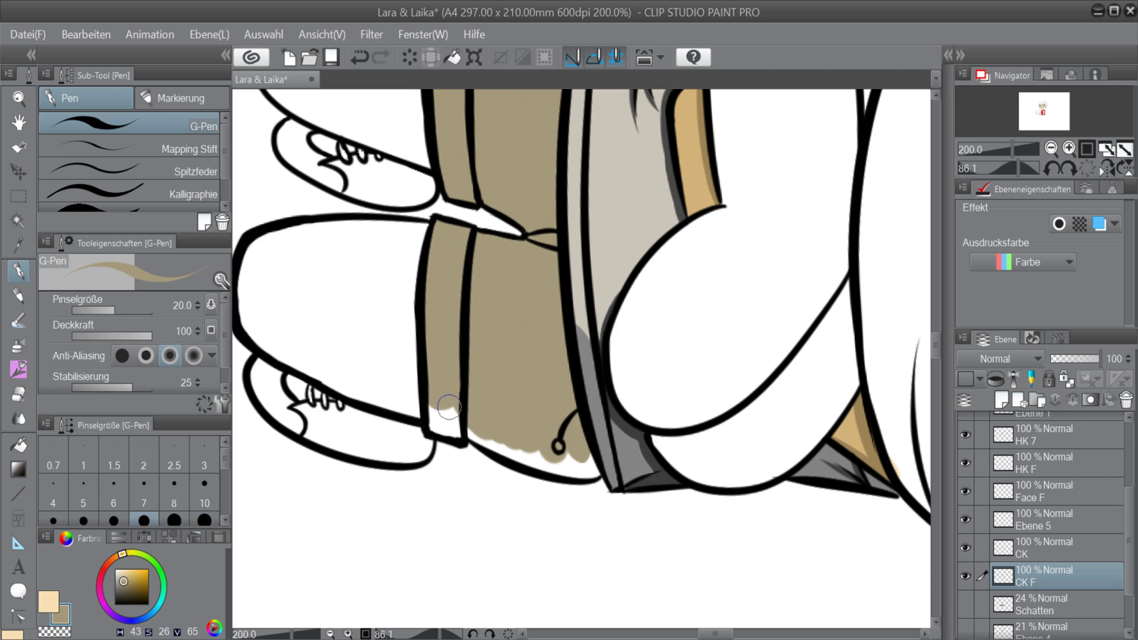
pyautogui.moveTo(542, 457)
pyautogui.mouseDown()
pyautogui.moveTo(567, 460)
pyautogui.moveTo(561, 483)
pyautogui.mouseUp()
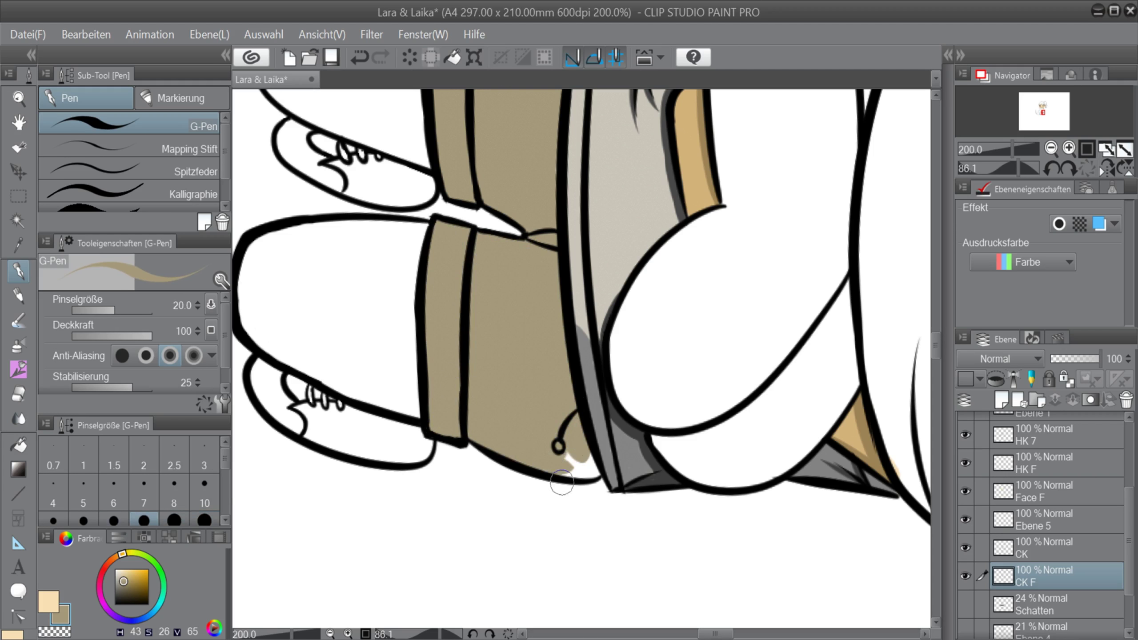
pyautogui.scroll(2, 571, 445)
pyautogui.press('[')
pyautogui.press('[')
pyautogui.moveTo(491, 532)
pyautogui.mouseDown()
pyautogui.moveTo(546, 558)
pyautogui.moveTo(629, 500)
pyautogui.mouseUp()
pyautogui.scroll(-5, 629, 500)
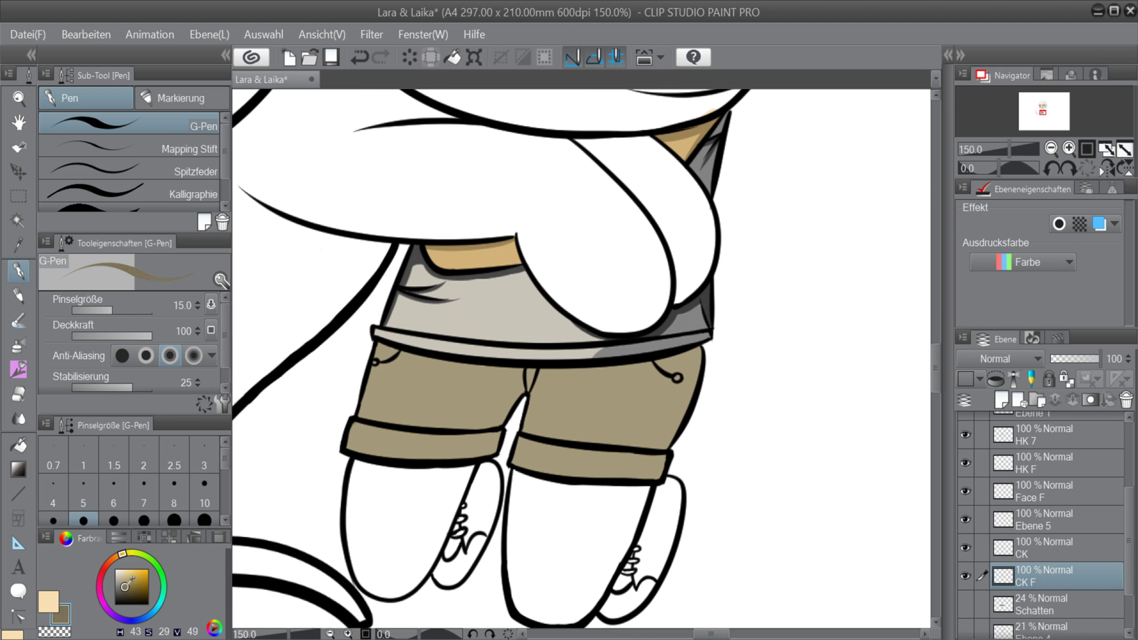
# Choose a dark grey-brown (hue 43, saturation 28, value 31) and try a shadow under the right shorts pocket at brush size 10.
pyautogui.click(124, 589)
pyautogui.scroll(3, 676, 373)
pyautogui.moveTo(623, 342); pyautogui.dragTo(676, 376)
pyautogui.hotkey('ctrl', 'z')
pyautogui.click(124, 594)
pyautogui.press('[')
pyautogui.press('[')
pyautogui.hotkey('ctrl', 'z')
pyautogui.moveTo(627, 340); pyautogui.dragTo(673, 371)
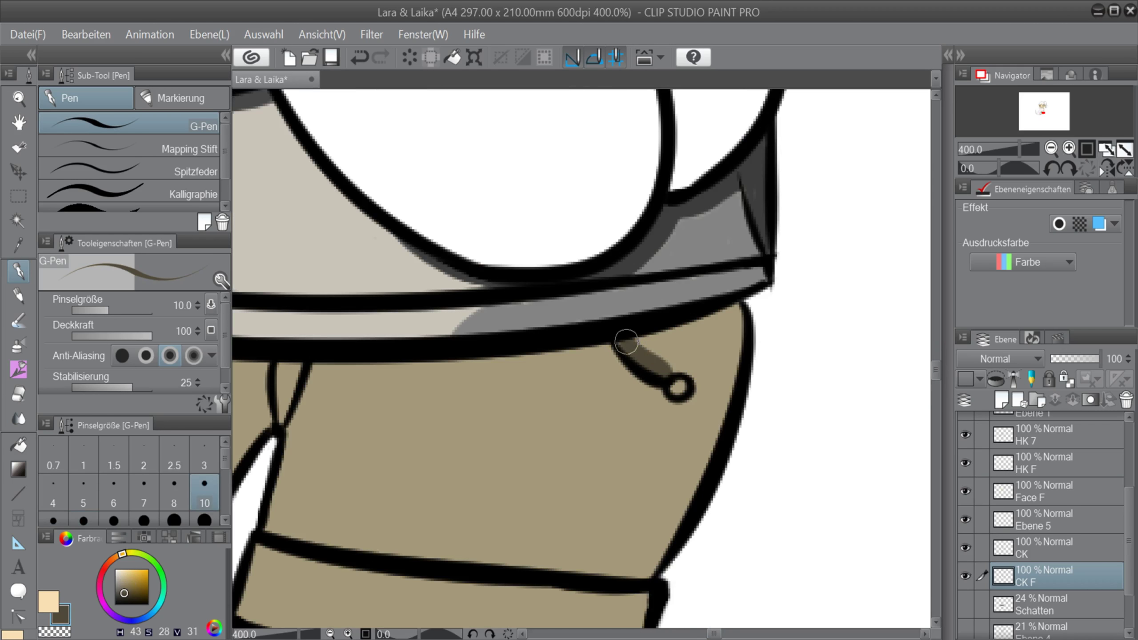
# Redo the right pocket's shadow and shade the right shorts leg's outer edge with dark grey-brown at brush size 8.
pyautogui.hotkey('ctrl', 'z')
pyautogui.press('[')
pyautogui.moveTo(625, 341)
pyautogui.mouseDown()
pyautogui.moveTo(733, 403)
pyautogui.moveTo(645, 344)
pyautogui.moveTo(714, 319)
pyautogui.moveTo(744, 399)
pyautogui.moveTo(736, 312)
pyautogui.mouseUp()
pyautogui.hotkey('ctrl', 'z')
pyautogui.moveTo(740, 317)
pyautogui.mouseDown()
pyautogui.moveTo(662, 548)
pyautogui.moveTo(672, 579)
pyautogui.moveTo(665, 556)
pyautogui.moveTo(716, 448)
pyautogui.mouseUp()
pyautogui.hotkey('ctrl', 'z')
pyautogui.hotkey('ctrl', 'z')
# Shade the right cuff and the top of both shorts legs beneath the shirt hem with dark grey-brown.
pyautogui.scroll(-5, 735, 426)
pyautogui.moveTo(644, 374); pyautogui.dragTo(626, 435)
pyautogui.moveTo(715, 634); pyautogui.dragTo(711, 634)
pyautogui.moveTo(413, 323)
pyautogui.mouseDown()
pyautogui.moveTo(582, 368)
pyautogui.moveTo(790, 370)
pyautogui.moveTo(628, 359)
pyautogui.mouseUp()
pyautogui.hotkey('ctrl', 'z')
pyautogui.hotkey('ctrl', 'z')
pyautogui.moveTo(999, 169); pyautogui.dragTo(1020, 178)
pyautogui.scroll(2, 903, 310)
pyautogui.scroll(-4, 579, 404)
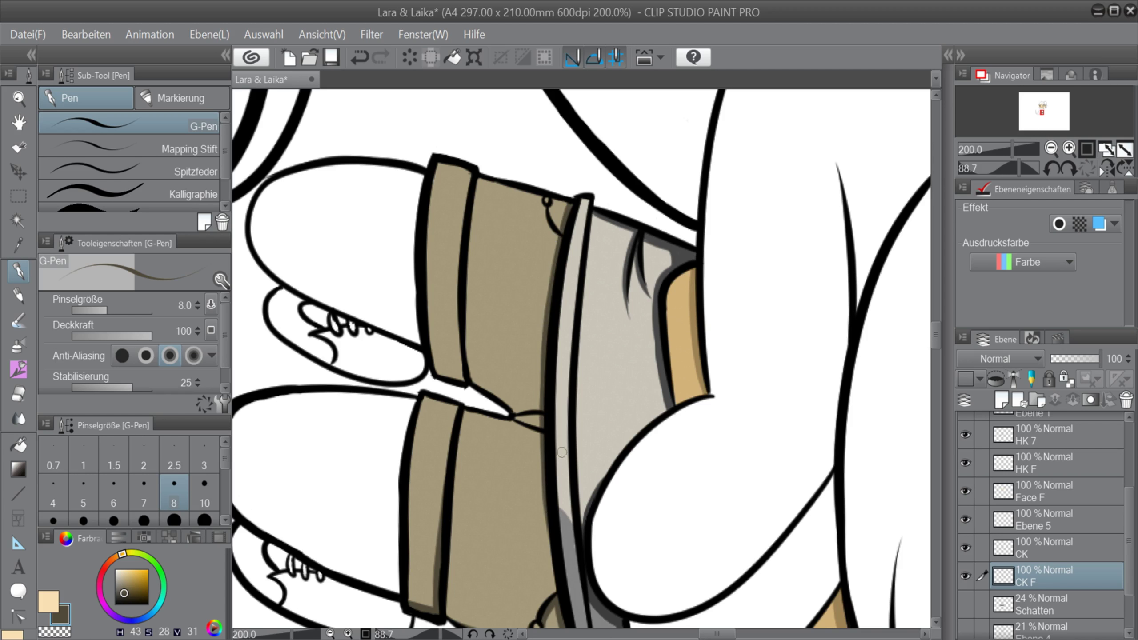
pyautogui.scroll(-3, 561, 452)
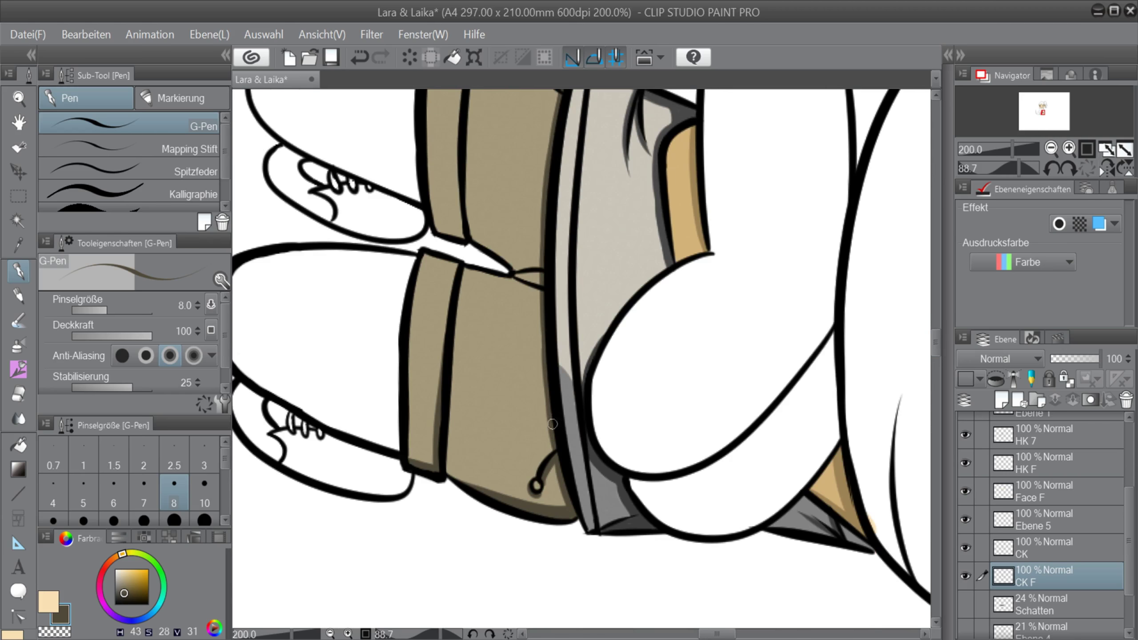
pyautogui.scroll(3, 552, 259)
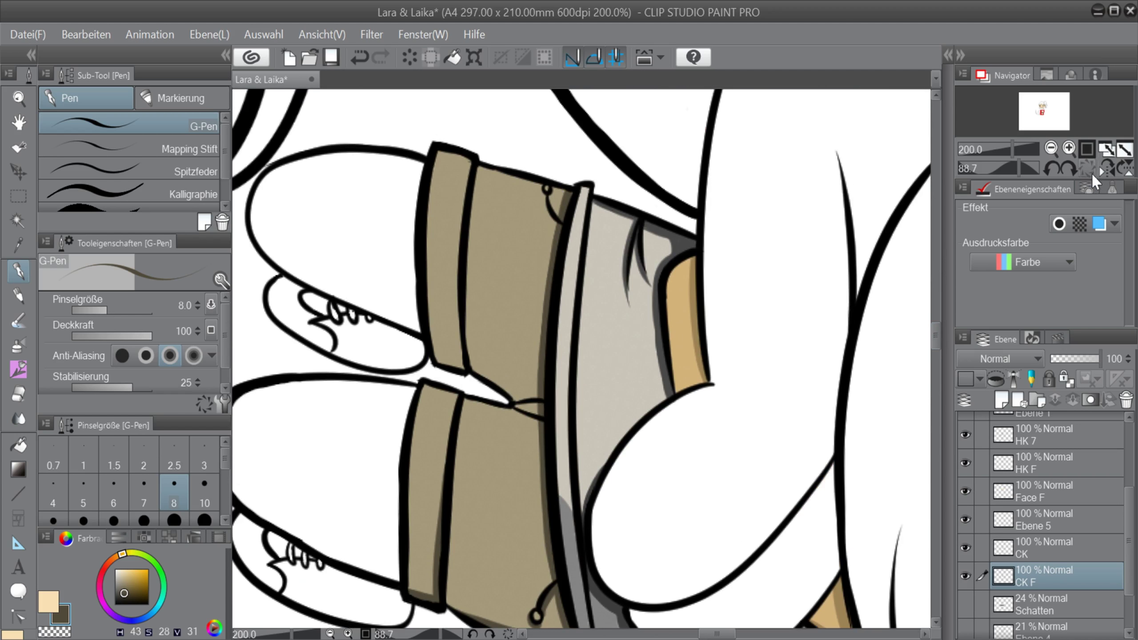
# Shade the crotch seam and the left shorts leg's inner edge, pocket button and inner cuff end at brush size 6.
pyautogui.click(1090, 172)
pyautogui.scroll(4, 654, 405)
pyautogui.scroll(-2, 602, 434)
pyautogui.press('[')
pyautogui.press('[')
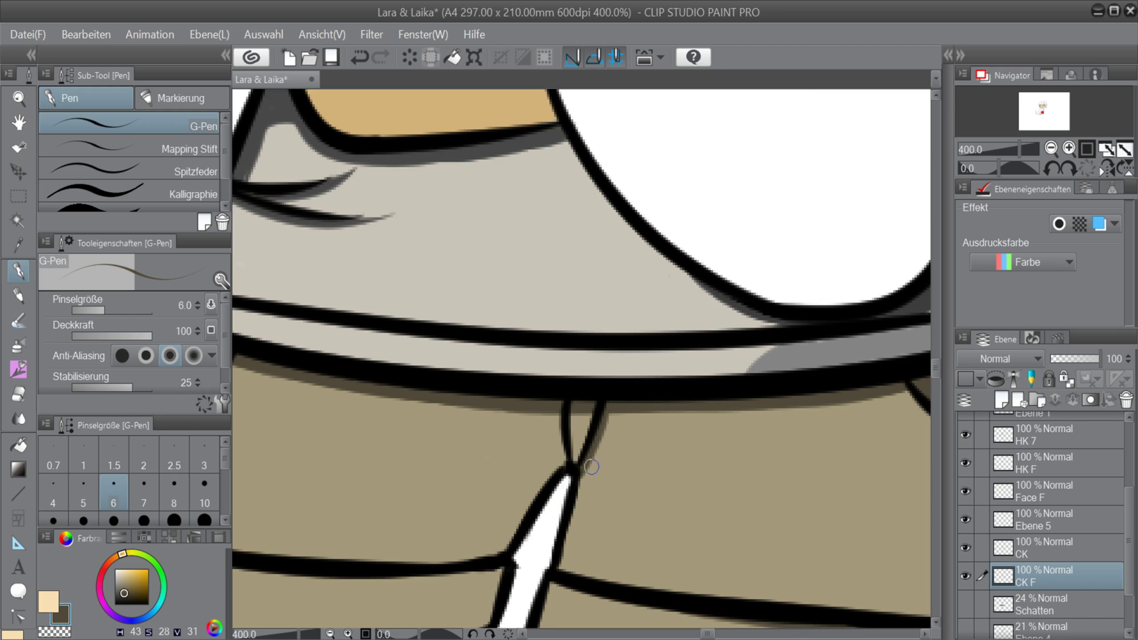
pyautogui.hotkey('ctrl', 'z')
pyautogui.moveTo(707, 634); pyautogui.dragTo(706, 634)
pyautogui.moveTo(936, 368); pyautogui.dragTo(936, 374)
pyautogui.moveTo(632, 297); pyautogui.dragTo(572, 387)
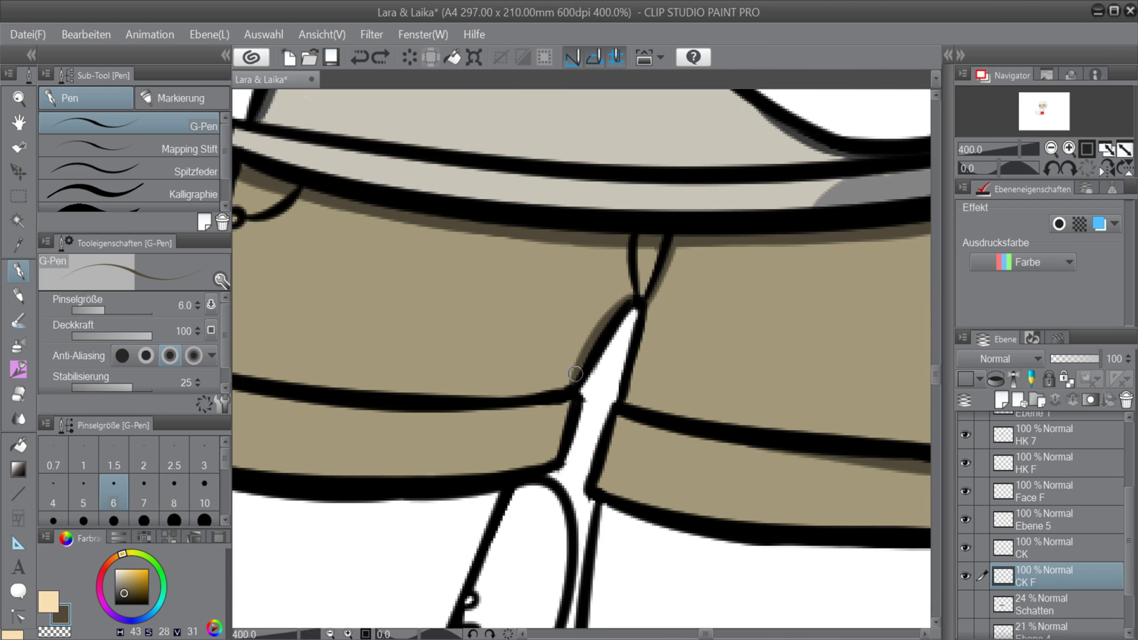
pyautogui.hscroll(-6, 644, 440)
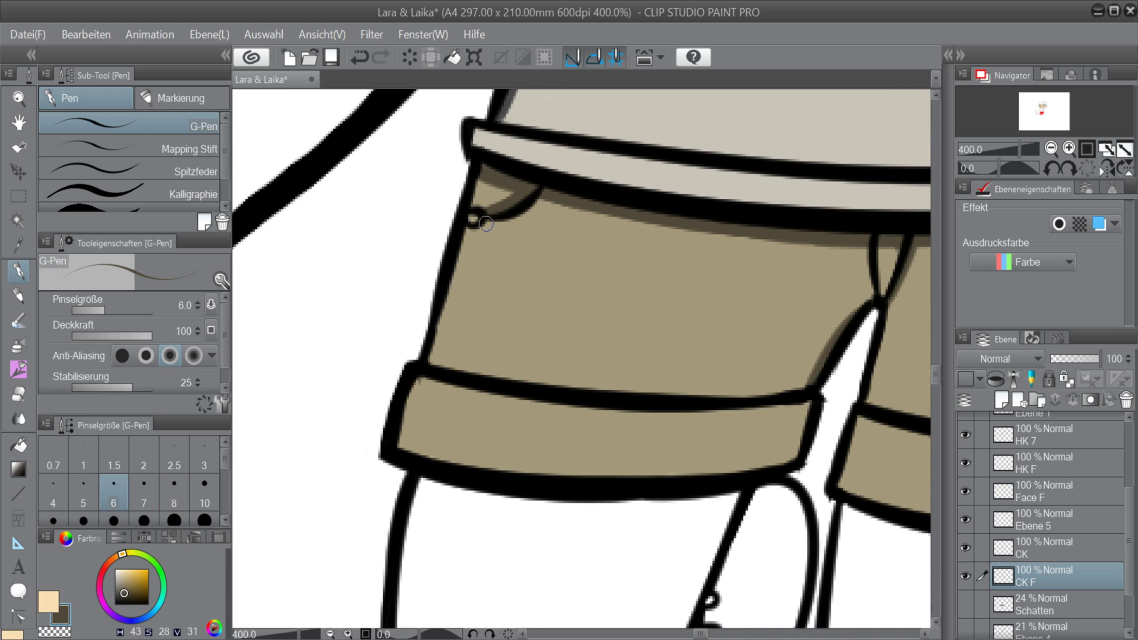
pyautogui.moveTo(792, 460); pyautogui.dragTo(808, 403)
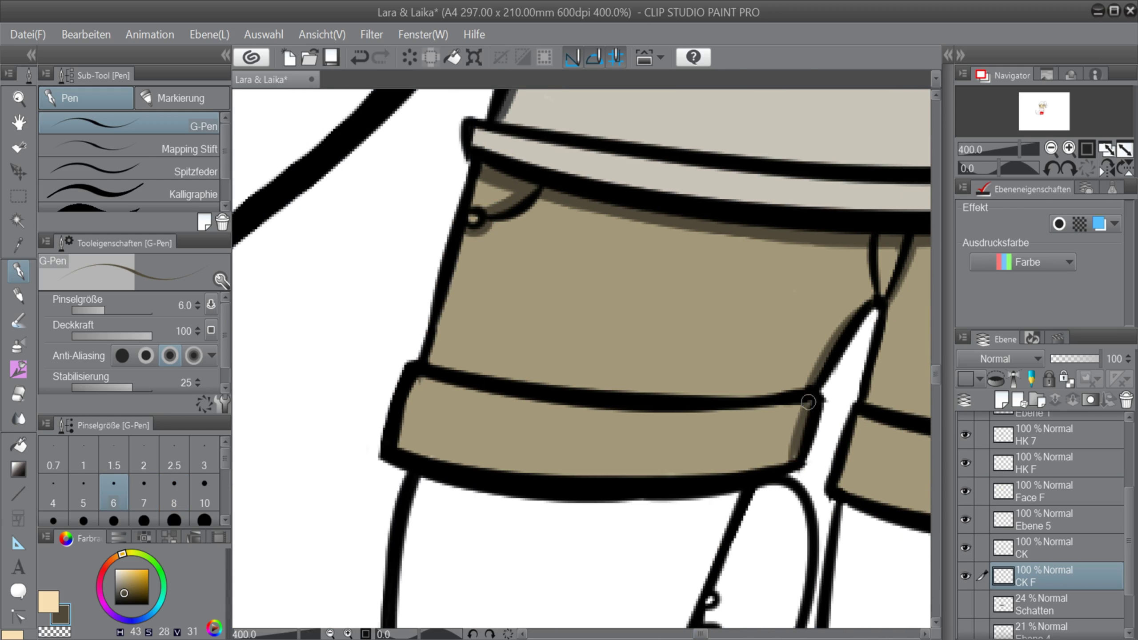
pyautogui.moveTo(541, 397); pyautogui.dragTo(802, 414)
pyautogui.hotkey('ctrl', 'z')
pyautogui.hotkey('ctrl', 'z')
pyautogui.moveTo(577, 399)
pyautogui.mouseDown()
pyautogui.moveTo(823, 421)
pyautogui.moveTo(806, 415)
pyautogui.mouseUp()
pyautogui.hotkey('ctrl', 'z')
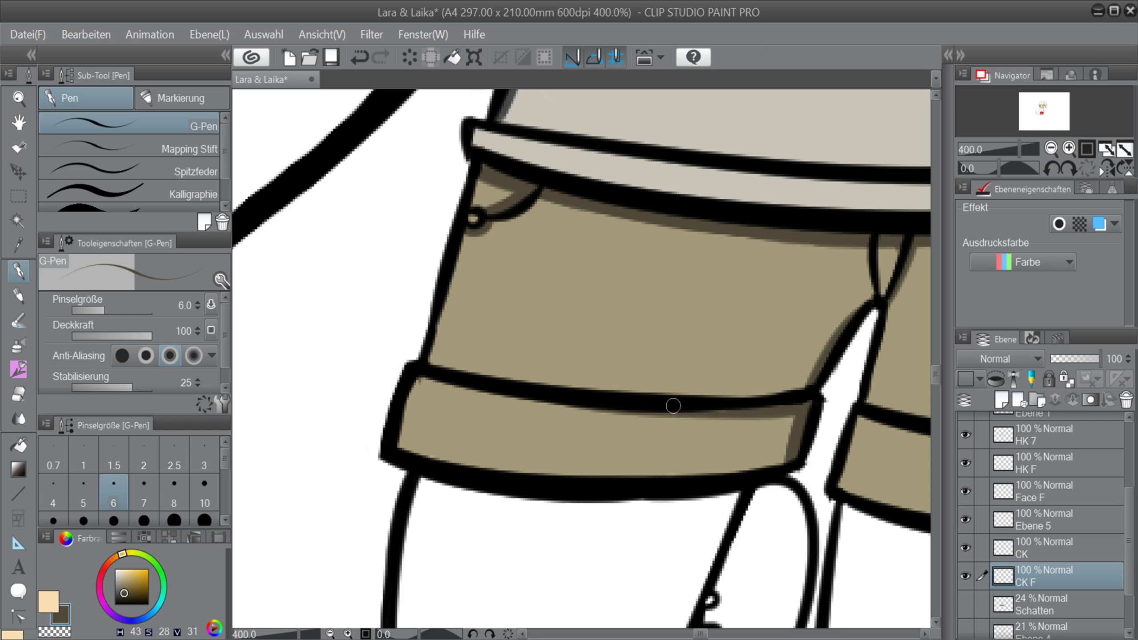
pyautogui.hotkey('ctrl', 'z')
pyautogui.moveTo(414, 378); pyautogui.dragTo(802, 417)
pyautogui.hotkey('ctrl', 'z')
pyautogui.press('[')
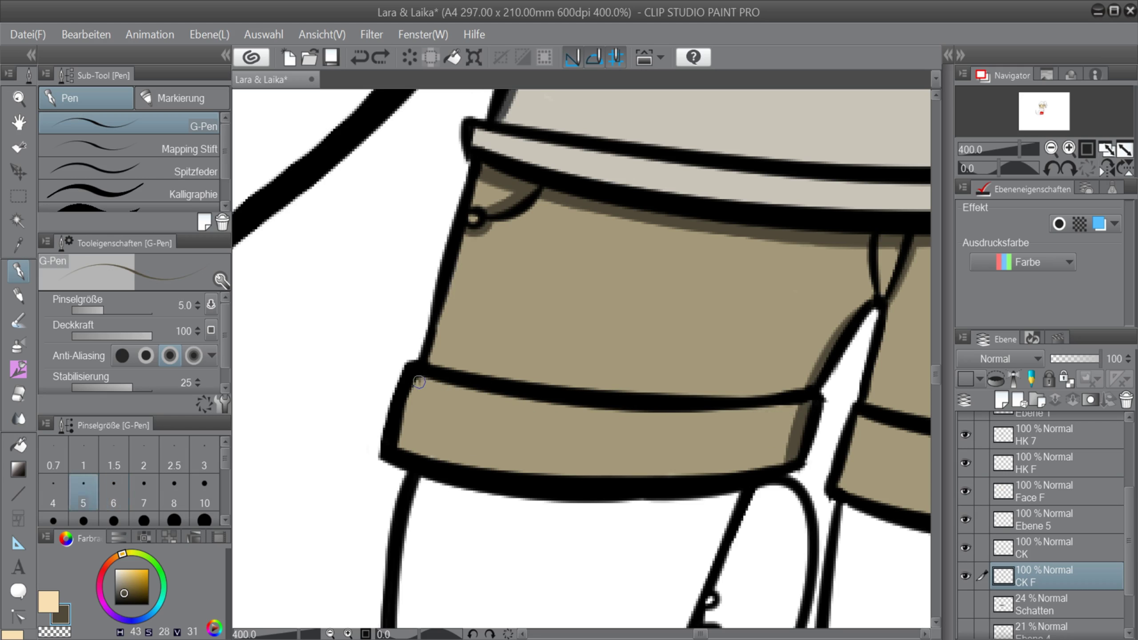
# Shade beneath the left cuff's upper seam with dark grey-brown at brush size 8.
pyautogui.press(']')
pyautogui.press(']')
pyautogui.press(']')
pyautogui.moveTo(416, 379)
pyautogui.mouseDown()
pyautogui.moveTo(811, 406)
pyautogui.moveTo(576, 414)
pyautogui.mouseUp()
# Paint over the shading beneath the right cuff's upper seam with the shorts' base grey-brown.
pyautogui.moveTo(700, 634); pyautogui.dragTo(710, 634)
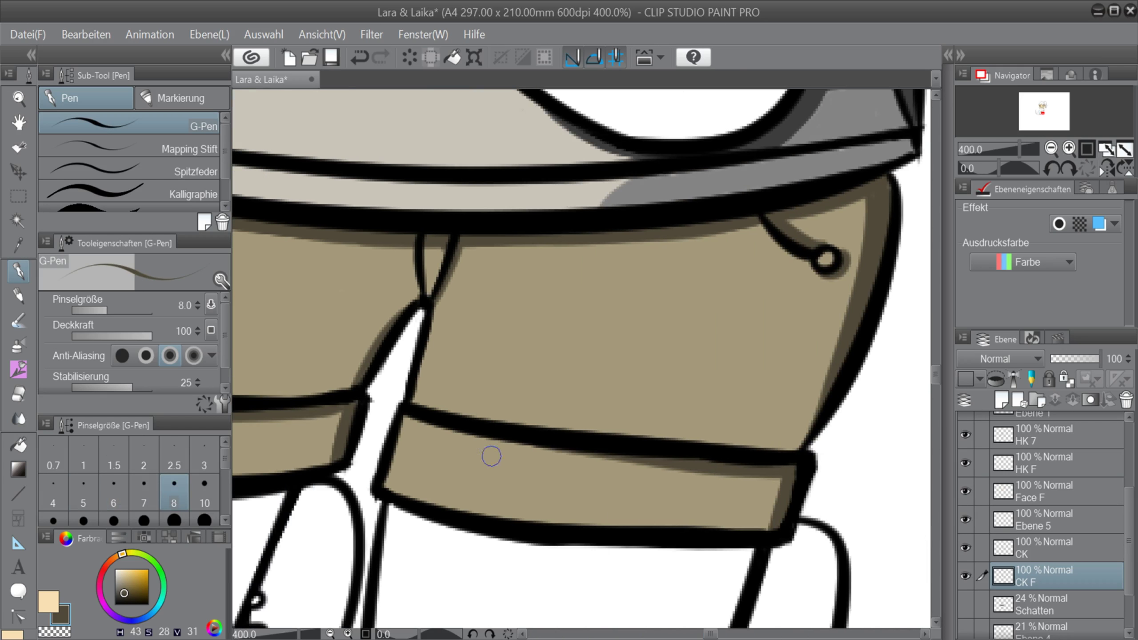
pyautogui.keyDown('alt'); pyautogui.click(586, 488); pyautogui.keyUp('alt')
pyautogui.moveTo(742, 466); pyautogui.dragTo(536, 452)
# Pick up the shadow grey-brown and repaint an even shadow along the right cuff's upper seam.
pyautogui.keyDown('alt'); pyautogui.click(322, 407); pyautogui.keyUp('alt')
pyautogui.moveTo(409, 421)
pyautogui.mouseDown()
pyautogui.moveTo(785, 463)
pyautogui.moveTo(760, 474)
pyautogui.moveTo(794, 463)
pyautogui.mouseUp()
pyautogui.hotkey('ctrl', 'z')
pyautogui.hotkey('ctrl', 'z')
pyautogui.hotkey('ctrl', 'z')
pyautogui.moveTo(411, 422); pyautogui.dragTo(777, 470)
pyautogui.hotkey('ctrl', 'z')
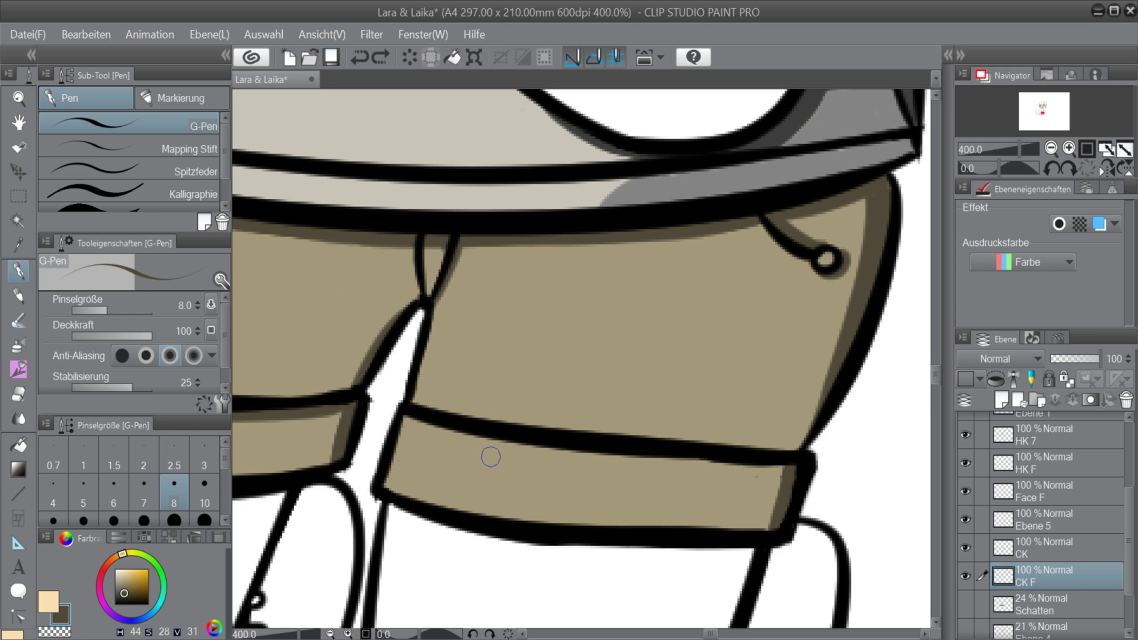
pyautogui.hotkey('ctrl', 'y')
pyautogui.hotkey('ctrl', 'z')
pyautogui.hotkey('ctrl', 'y')
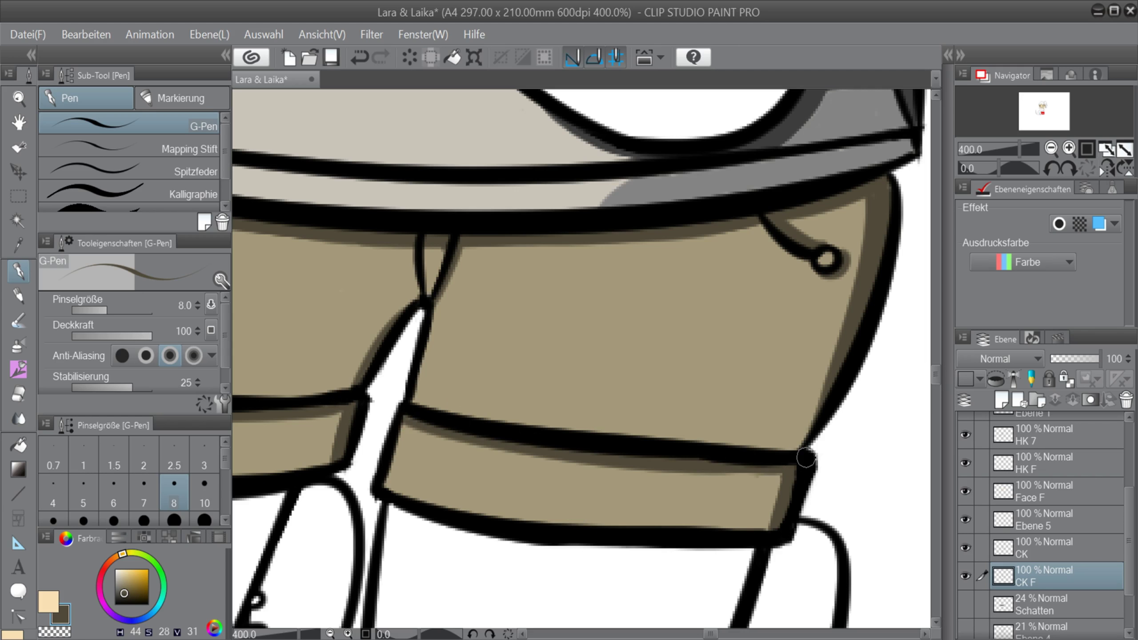
# Save the Lara & Laika drawing.
pyautogui.scroll(-5, 806, 457)
pyautogui.moveTo(937, 359); pyautogui.dragTo(936, 339)
pyautogui.scroll(-1, 937, 365)
pyautogui.click(27, 35)
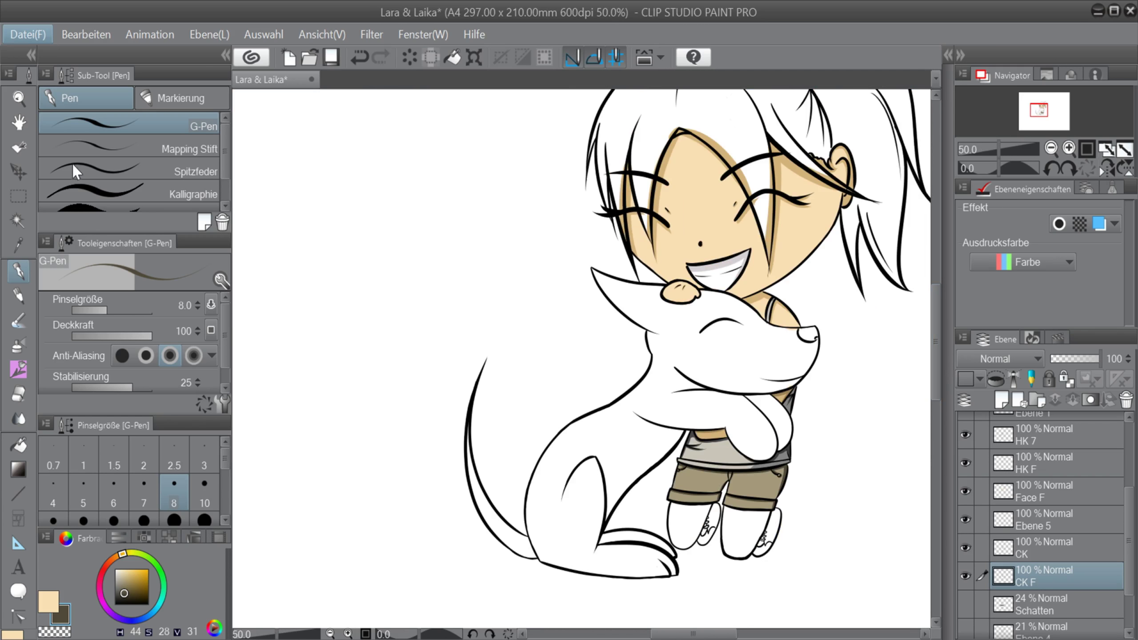
pyautogui.moveTo(707, 634); pyautogui.dragTo(718, 634)
pyautogui.moveTo(938, 367)
pyautogui.mouseDown()
pyautogui.moveTo(937, 330)
pyautogui.moveTo(937, 363)
pyautogui.mouseUp()
# Pick up the face's skin colour and paint along the inside of the left leg's outline at brush size 15.
pyautogui.keyDown('alt'); pyautogui.click(717, 252); pyautogui.keyUp('alt')
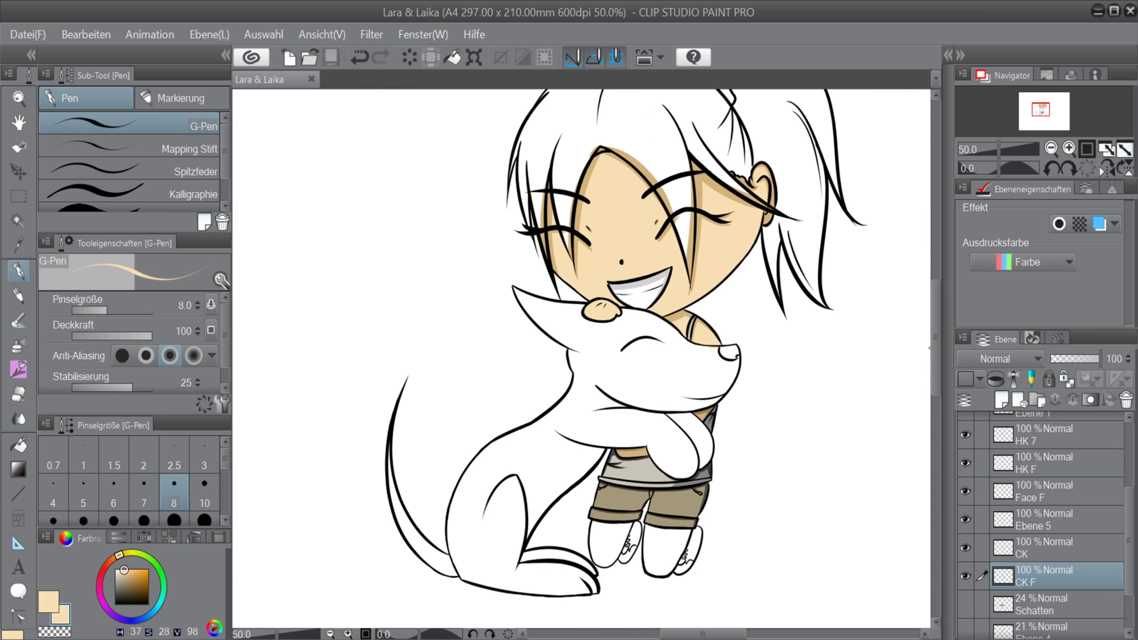
pyautogui.scroll(3, 623, 615)
pyautogui.scroll(3, 674, 407)
pyautogui.press(']')
pyautogui.press(']')
pyautogui.press(']')
pyautogui.moveTo(318, 182)
pyautogui.mouseDown()
pyautogui.moveTo(325, 167)
pyautogui.moveTo(634, 183)
pyautogui.moveTo(532, 399)
pyautogui.moveTo(474, 482)
pyautogui.moveTo(297, 344)
pyautogui.moveTo(349, 488)
pyautogui.moveTo(455, 497)
pyautogui.mouseUp()
pyautogui.hotkey('ctrl', 'z')
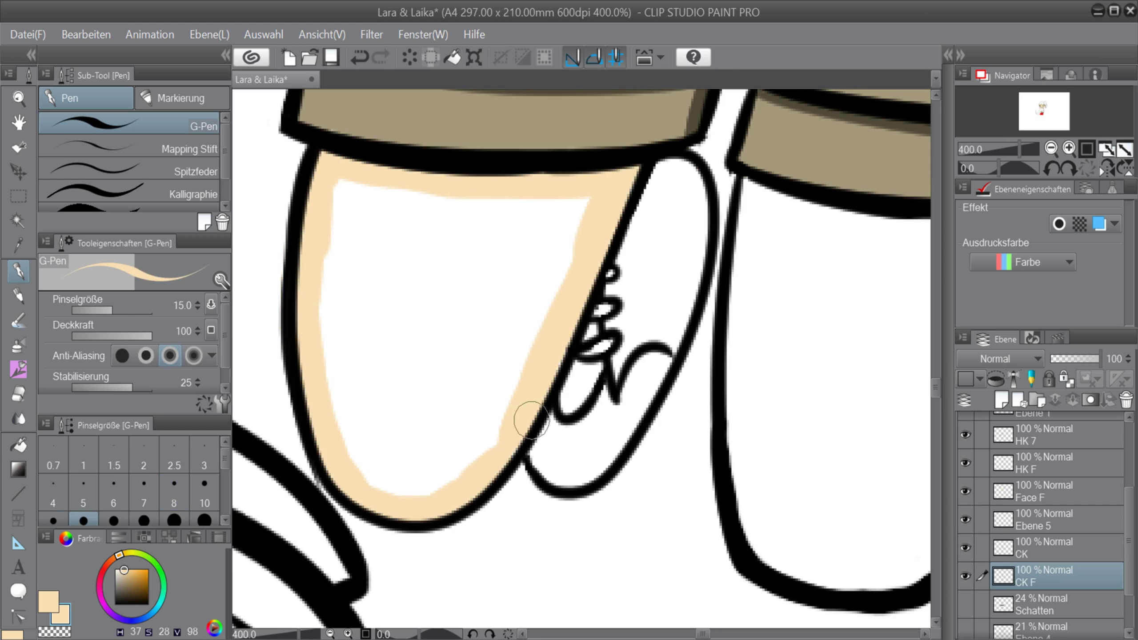
# Fill the rest of the left leg with the skin colour at brush size 30.
pyautogui.press(']')
pyautogui.press(']')
pyautogui.press(']')
pyautogui.press(']')
pyautogui.moveTo(358, 198)
pyautogui.mouseDown()
pyautogui.moveTo(335, 339)
pyautogui.moveTo(564, 214)
pyautogui.moveTo(399, 399)
pyautogui.moveTo(425, 425)
pyautogui.mouseUp()
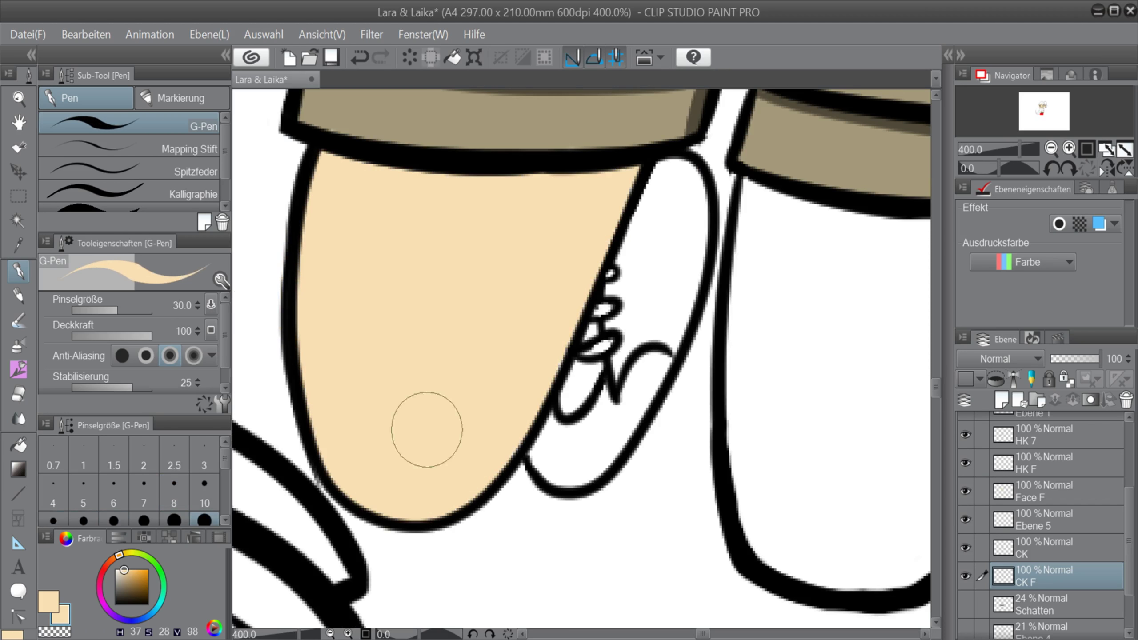
# Paint the right leg with the skin colour, edges first with a smaller brush, the middle with a larger one.
pyautogui.moveTo(702, 634); pyautogui.dragTo(709, 635)
pyautogui.press('[')
pyautogui.press('[')
pyautogui.press('[')
pyautogui.moveTo(426, 183)
pyautogui.mouseDown()
pyautogui.moveTo(448, 204)
pyautogui.moveTo(419, 297)
pyautogui.moveTo(688, 233)
pyautogui.moveTo(679, 366)
pyautogui.mouseUp()
pyautogui.press(']')
pyautogui.press(']')
pyautogui.press(']')
pyautogui.moveTo(466, 314)
pyautogui.mouseDown()
pyautogui.moveTo(443, 325)
pyautogui.moveTo(437, 508)
pyautogui.moveTo(566, 561)
pyautogui.moveTo(706, 323)
pyautogui.moveTo(503, 254)
pyautogui.moveTo(529, 527)
pyautogui.moveTo(514, 380)
pyautogui.mouseUp()
# Shade the left leg beneath the cuff and along its inner edge with the darker skin tone at brush size 15.
pyautogui.moveTo(709, 635); pyautogui.dragTo(702, 635)
pyautogui.moveTo(936, 392)
pyautogui.mouseDown()
pyautogui.moveTo(945, 318)
pyautogui.moveTo(935, 390)
pyautogui.mouseUp()
pyautogui.rightClick(907, 464)
pyautogui.press('[')
pyautogui.press('[')
pyautogui.press('[')
pyautogui.press('[')
pyautogui.moveTo(370, 217)
pyautogui.mouseDown()
pyautogui.moveTo(684, 221)
pyautogui.moveTo(553, 534)
pyautogui.mouseUp()
pyautogui.hotkey('ctrl', 'z')
pyautogui.moveTo(653, 242)
pyautogui.mouseDown()
pyautogui.moveTo(535, 581)
pyautogui.moveTo(644, 323)
pyautogui.moveTo(660, 251)
pyautogui.mouseUp()
pyautogui.hotkey('ctrl', 'z')
pyautogui.scroll(-6, 735, 521)
pyautogui.scroll(4, 771, 513)
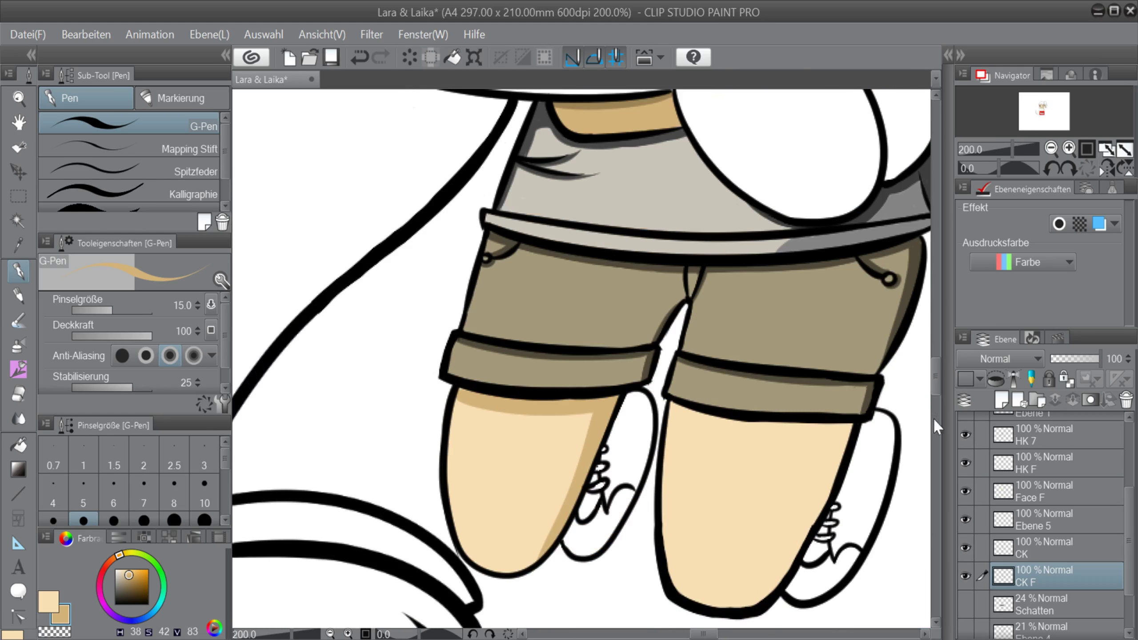
# Shade the top of the right leg beneath the cuff with the darker skin tone.
pyautogui.scroll(2, 601, 518)
pyautogui.scroll(-6, 730, 610)
pyautogui.scroll(4, 834, 605)
pyautogui.moveTo(935, 365); pyautogui.dragTo(934, 368)
pyautogui.hotkey('ctrl', '+')
pyautogui.moveTo(341, 269); pyautogui.dragTo(699, 305)
# Shade the right leg's outer edge down to the knee with the darker skin tone.
pyautogui.moveTo(939, 393); pyautogui.dragTo(939, 398)
pyautogui.moveTo(652, 164); pyautogui.dragTo(563, 467)
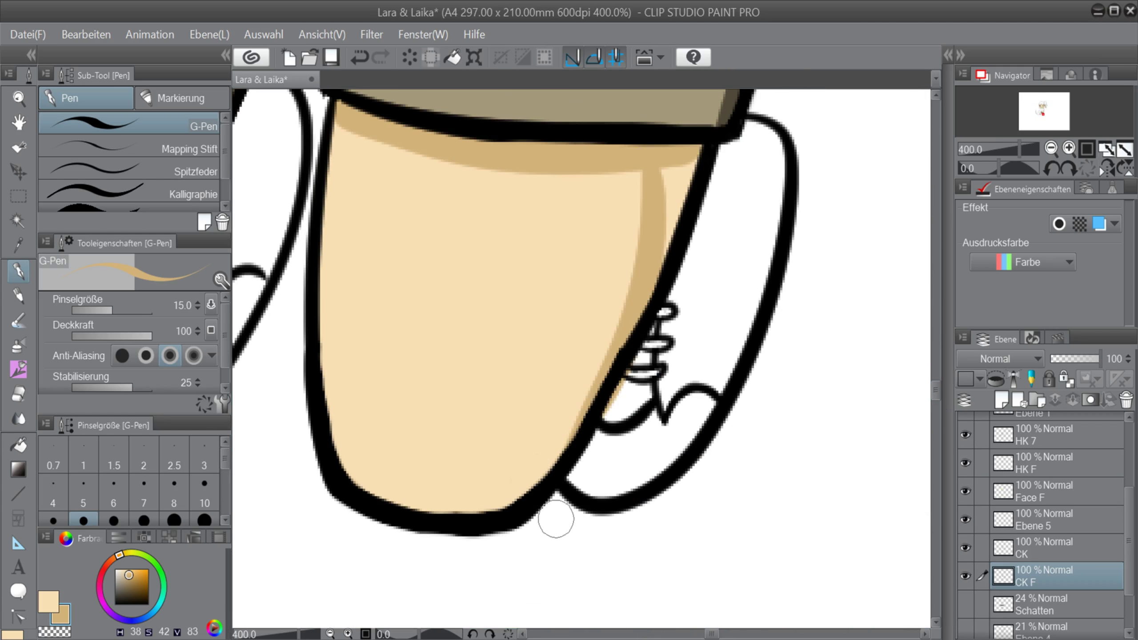
pyautogui.hotkey('ctrl', 'z')
pyautogui.moveTo(515, 532); pyautogui.dragTo(649, 169)
pyautogui.moveTo(665, 232)
pyautogui.mouseDown()
pyautogui.moveTo(652, 271)
pyautogui.moveTo(640, 568)
pyautogui.mouseUp()
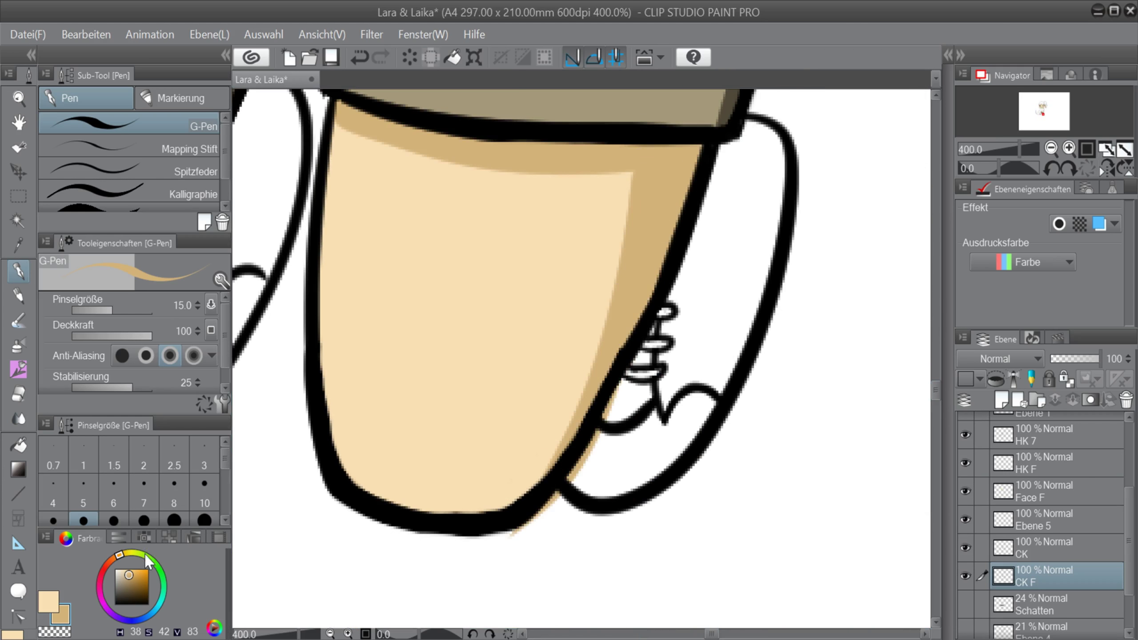
# Erase the skin shading that spills outside the right leg's outline using the transparent colour.
pyautogui.click(55, 631)
pyautogui.moveTo(630, 389); pyautogui.dragTo(526, 547)
pyautogui.scroll(-6, 597, 537)
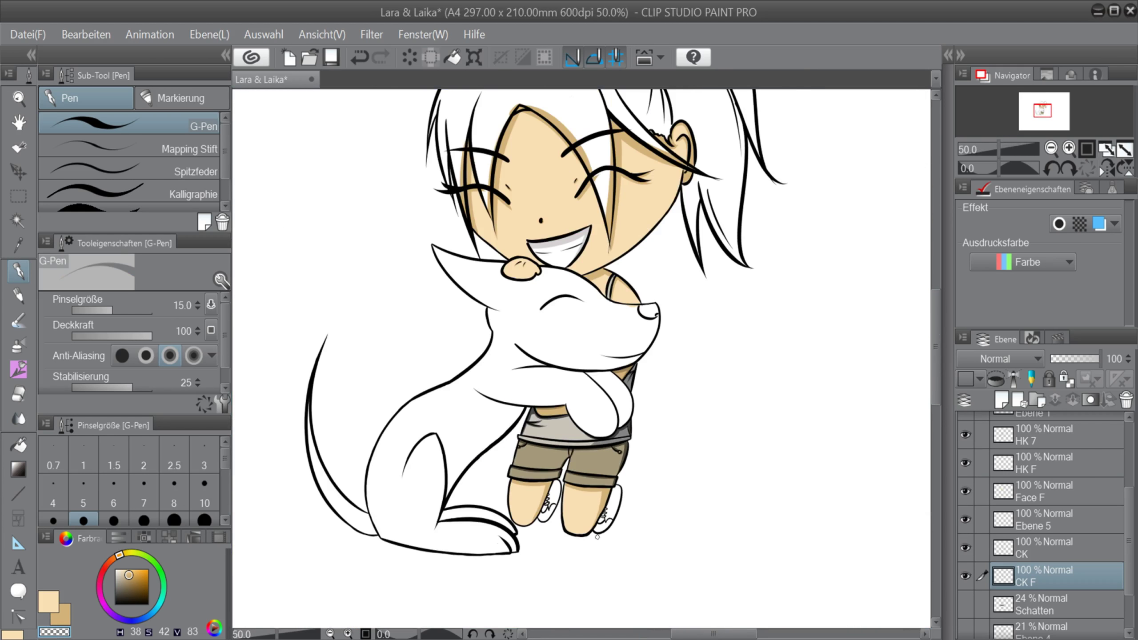
pyautogui.scroll(4, 597, 536)
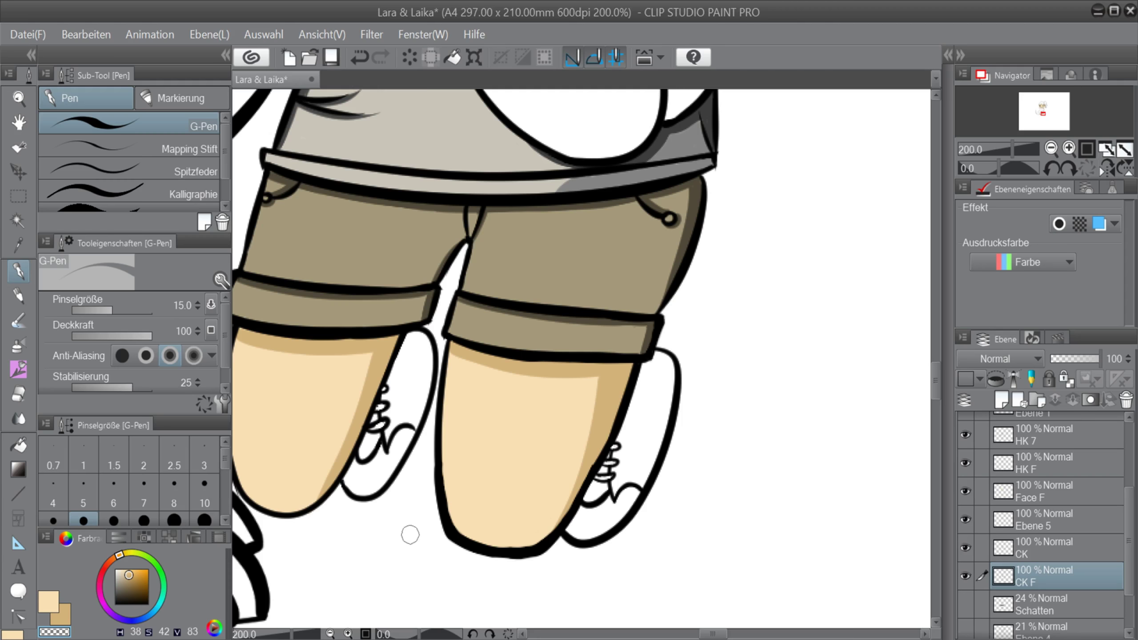
# Choose a brown (hue 29, saturation 56, value 60) for the shoes and enlarge the brush to size 20.
pyautogui.click(61, 617)
pyautogui.click(135, 572)
pyautogui.click(115, 558)
pyautogui.click(134, 582)
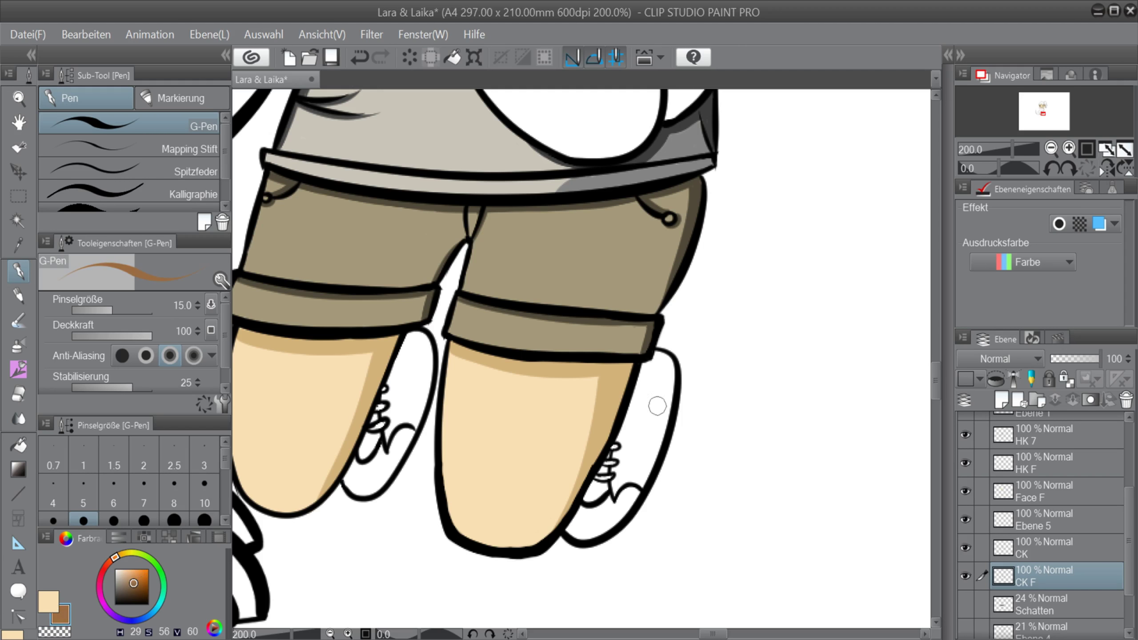
pyautogui.press('[')
pyautogui.press('[')
pyautogui.press(']')
pyautogui.press(']')
pyautogui.press(']')
pyautogui.press(']')
pyautogui.moveTo(649, 383); pyautogui.dragTo(646, 468)
pyautogui.moveTo(638, 389); pyautogui.dragTo(627, 462)
pyautogui.hotkey('ctrl', 'z')
pyautogui.hotkey('ctrl', 'z')
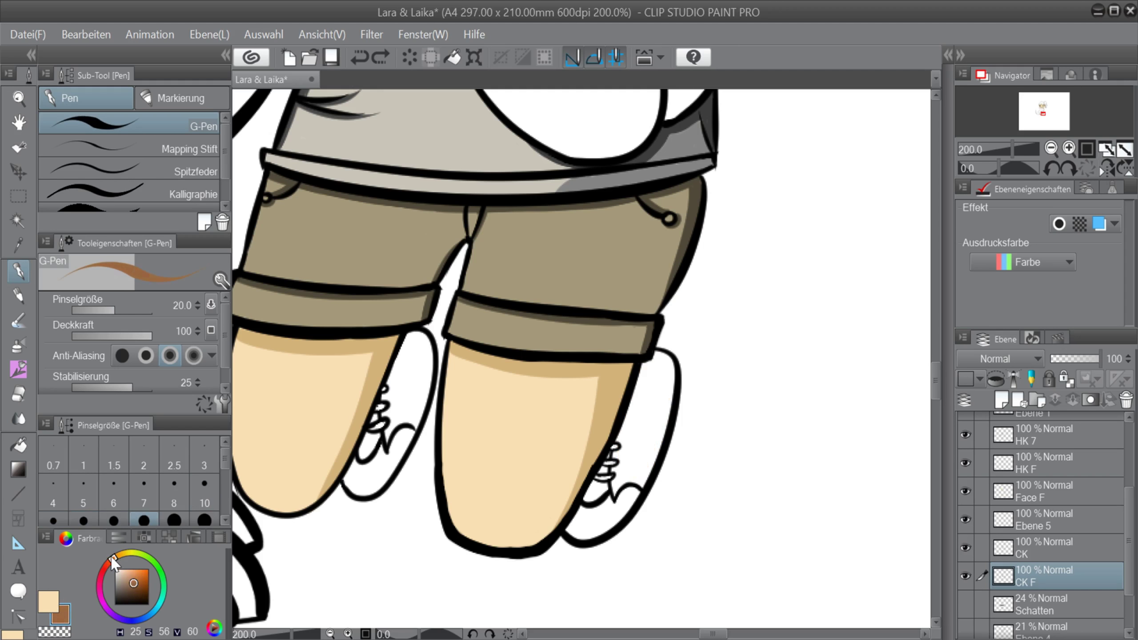
# Change the colour to a reddish brown (hue 21, saturation 71, value 67) and fill both shoes.
pyautogui.moveTo(134, 582); pyautogui.dragTo(139, 578)
pyautogui.moveTo(632, 529); pyautogui.dragTo(656, 446)
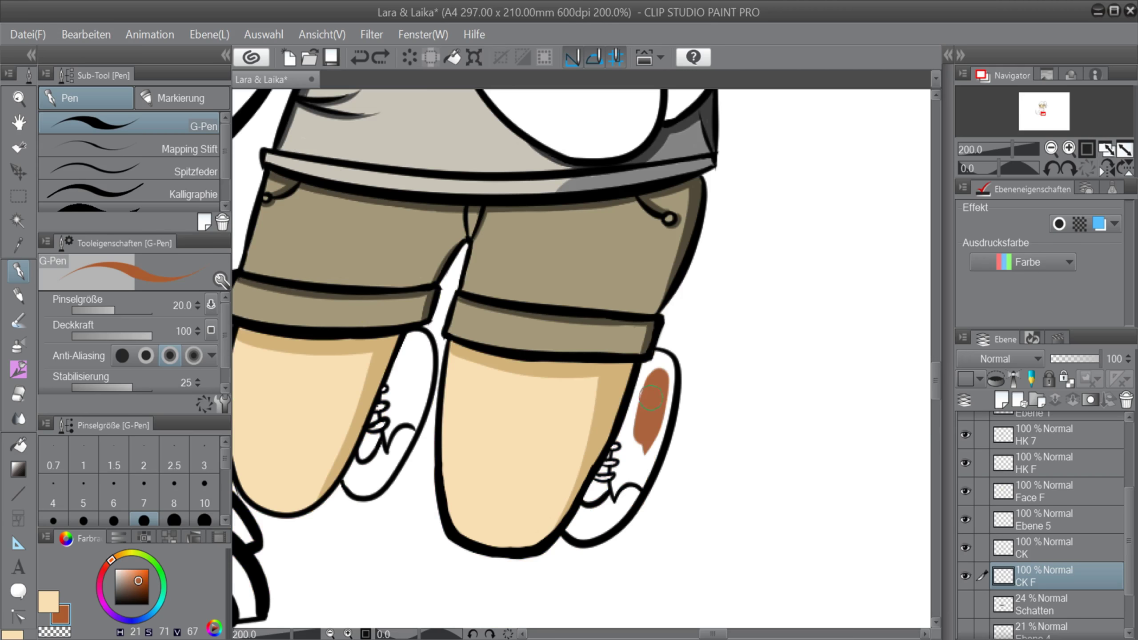
pyautogui.moveTo(651, 398)
pyautogui.mouseDown()
pyautogui.moveTo(659, 403)
pyautogui.moveTo(652, 359)
pyautogui.moveTo(628, 439)
pyautogui.moveTo(578, 522)
pyautogui.moveTo(637, 475)
pyautogui.moveTo(623, 448)
pyautogui.mouseUp()
pyautogui.moveTo(403, 339)
pyautogui.mouseDown()
pyautogui.moveTo(423, 375)
pyautogui.moveTo(399, 381)
pyautogui.moveTo(357, 486)
pyautogui.moveTo(410, 406)
pyautogui.mouseUp()
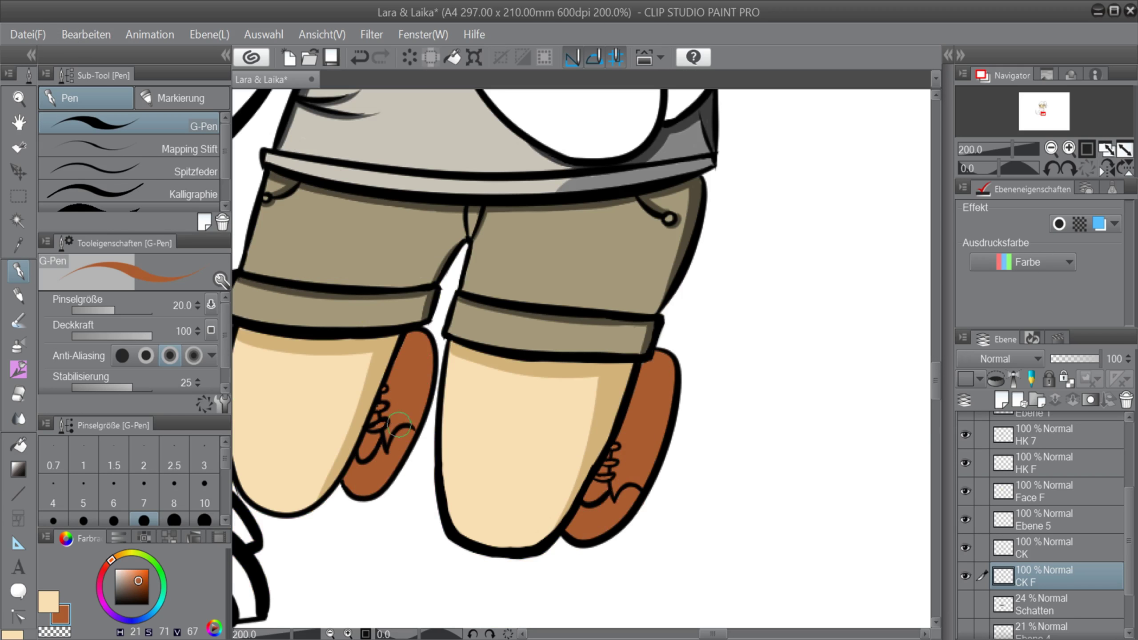
# Shade the right shoe's edges and toe cap with dark brown (hue 21, saturation 69, value 29), reducing the brush to size 6.
pyautogui.moveTo(138, 585); pyautogui.dragTo(137, 595)
pyautogui.moveTo(645, 359)
pyautogui.mouseDown()
pyautogui.moveTo(634, 513)
pyautogui.moveTo(667, 554)
pyautogui.moveTo(562, 540)
pyautogui.moveTo(622, 479)
pyautogui.moveTo(631, 370)
pyautogui.moveTo(580, 533)
pyautogui.moveTo(641, 419)
pyautogui.moveTo(637, 371)
pyautogui.moveTo(572, 510)
pyautogui.moveTo(592, 522)
pyautogui.moveTo(639, 374)
pyautogui.moveTo(665, 357)
pyautogui.moveTo(639, 368)
pyautogui.moveTo(582, 509)
pyautogui.mouseUp()
pyautogui.hotkey('ctrl', 'z')
pyautogui.click(114, 520)
pyautogui.press('[')
pyautogui.press('[')
pyautogui.press('[')
pyautogui.hotkey('ctrl', 'z')
pyautogui.press('[')
pyautogui.press('[')
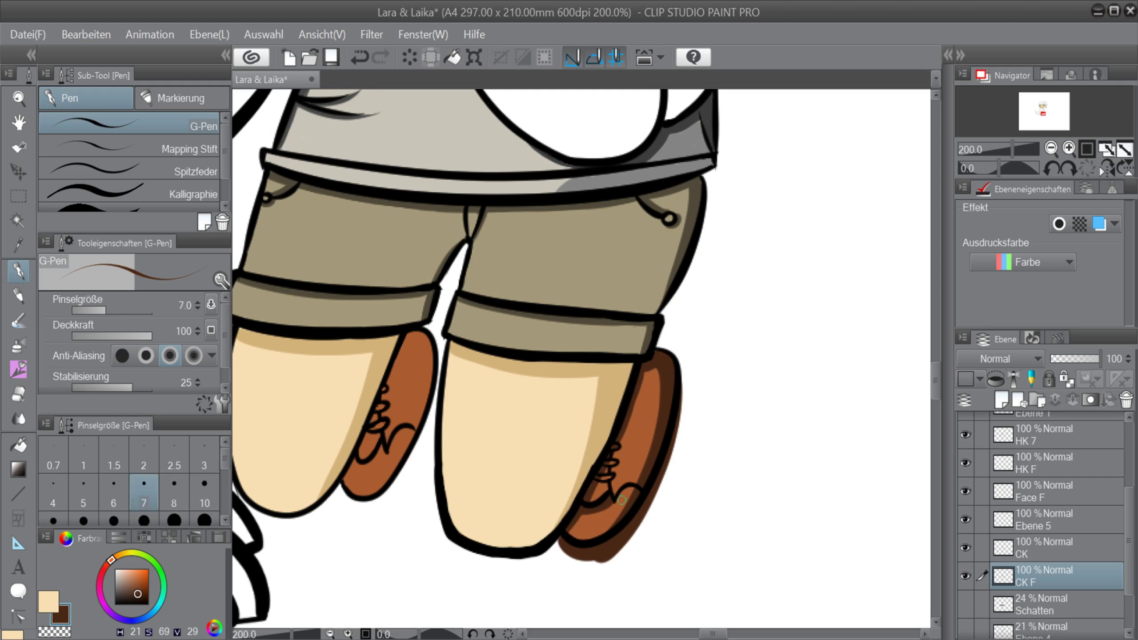
pyautogui.press('[')
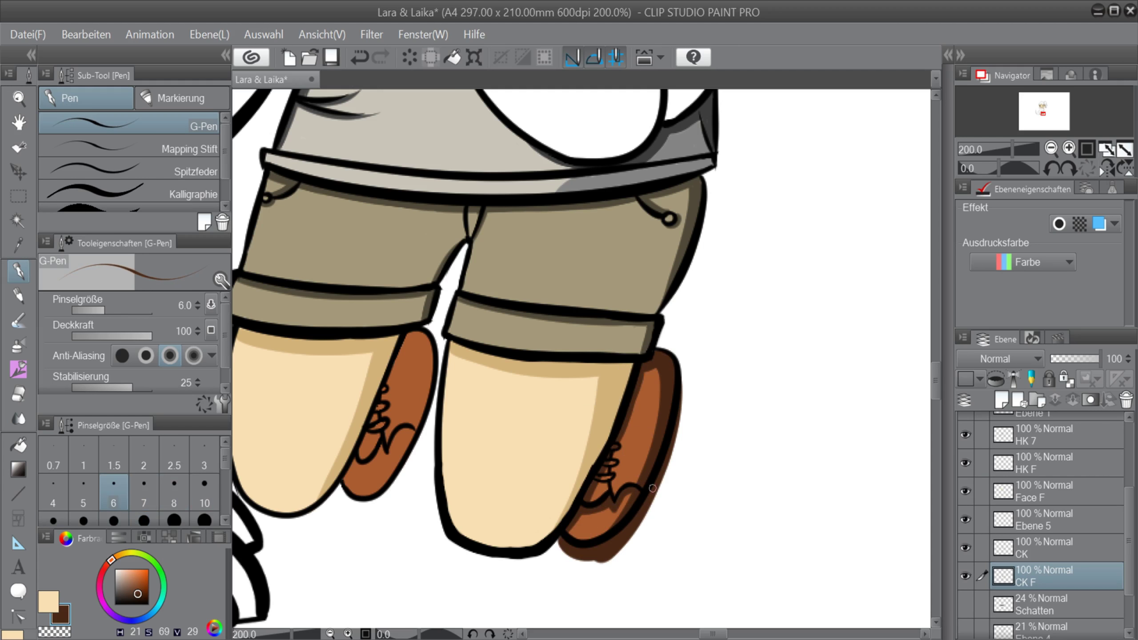
# Erase the dark brown outside the right shoe's outline using the transparent colour at brush size 10.
pyautogui.click(55, 632)
pyautogui.press('[')
pyautogui.press('[')
pyautogui.press(']')
pyautogui.press(']')
pyautogui.press(']')
pyautogui.press(']')
pyautogui.press(']')
pyautogui.moveTo(686, 383)
pyautogui.mouseDown()
pyautogui.moveTo(661, 477)
pyautogui.moveTo(591, 563)
pyautogui.mouseUp()
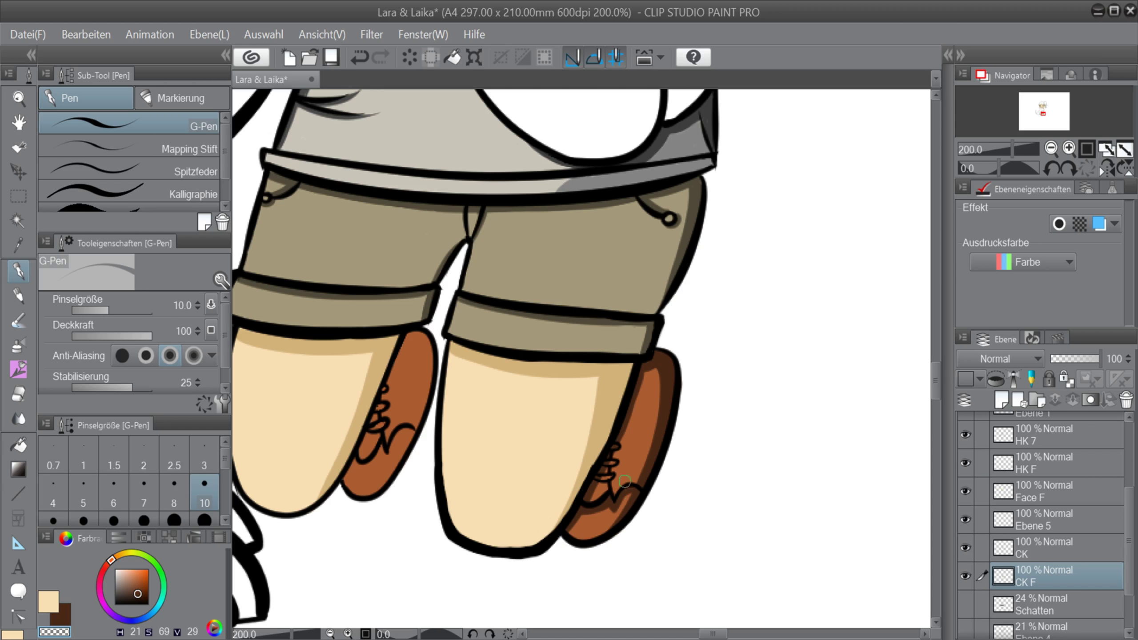
pyautogui.scroll(2, 608, 462)
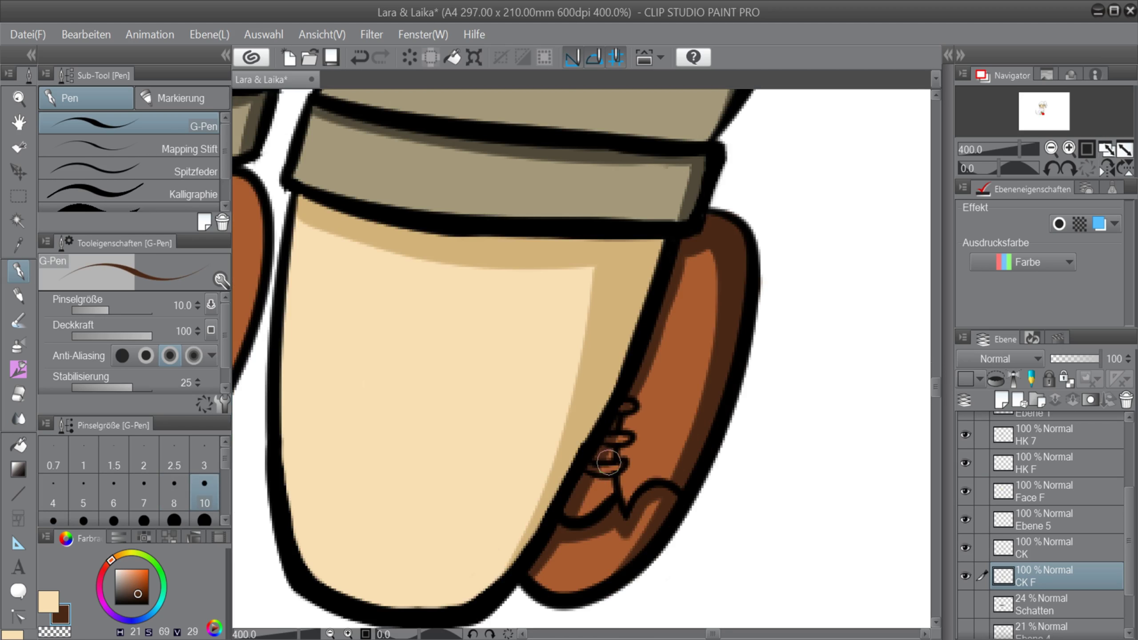
# Shade the right shoe's tongue between and below the laces dark brown with a size 6 brush.
pyautogui.scroll(2, 608, 463)
pyautogui.press('[')
pyautogui.press('[')
pyautogui.press('[')
pyautogui.click(609, 445)
pyautogui.moveTo(600, 526); pyautogui.dragTo(588, 537)
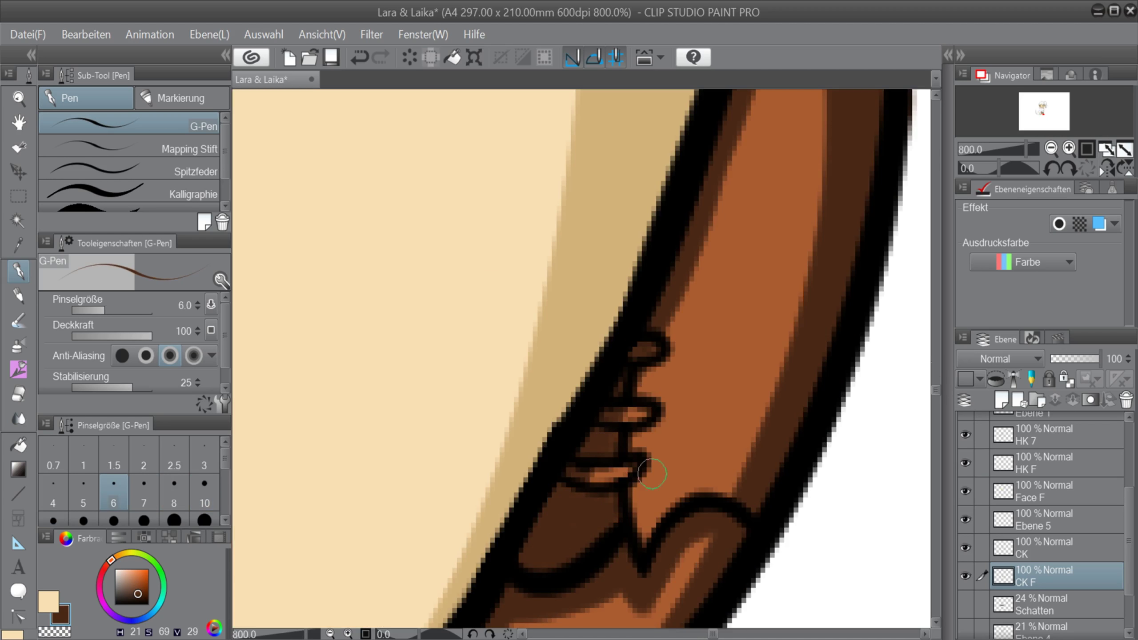
# Paint the right shoe's three laces pale pink (hue 21, saturation 24, value 90) with a size 3 brush.
pyautogui.keyDown('alt'); pyautogui.click(652, 474); pyautogui.keyUp('alt')
pyautogui.scroll(4, 890, 442)
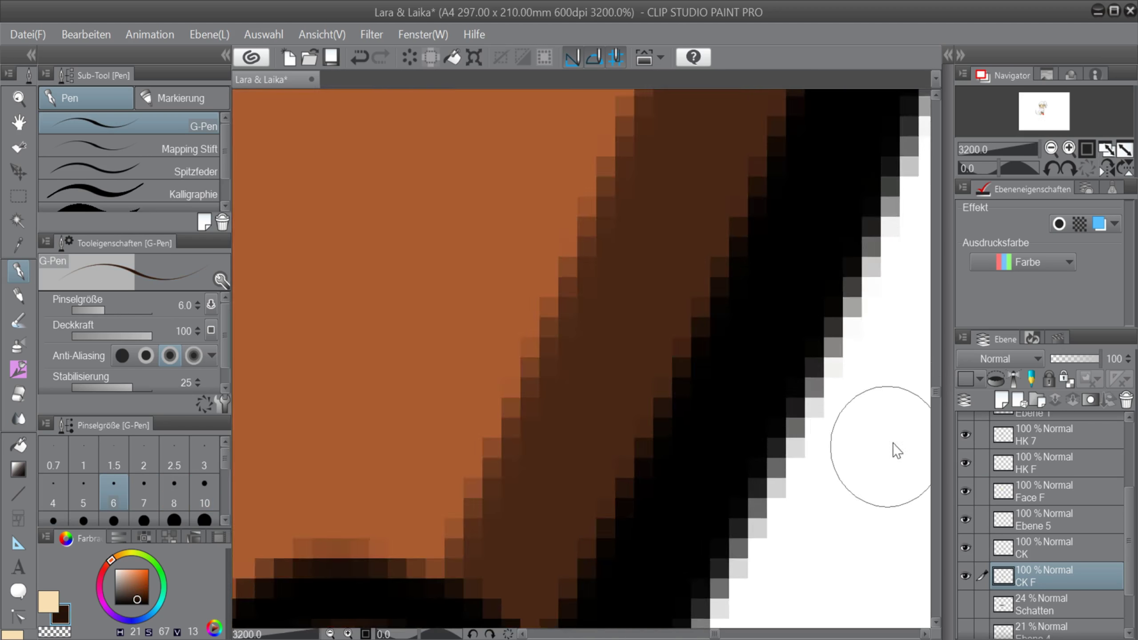
pyautogui.scroll(-4, 890, 447)
pyautogui.scroll(1, 603, 305)
pyautogui.scroll(1, 621, 381)
pyautogui.click(123, 572)
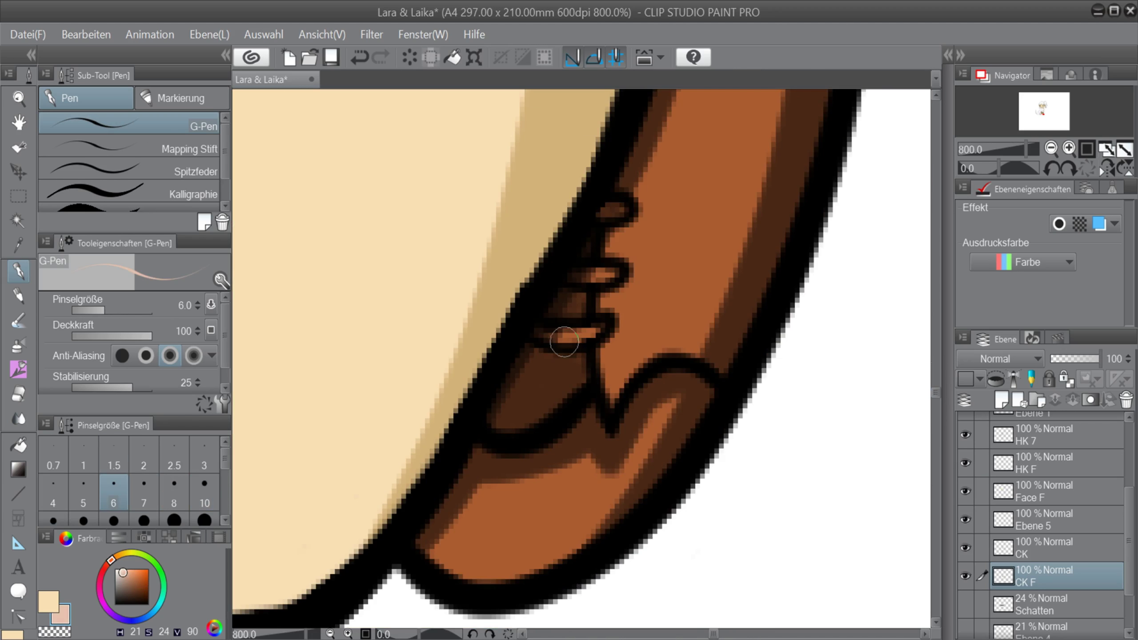
pyautogui.press('[')
pyautogui.press('[')
pyautogui.press('[')
pyautogui.moveTo(598, 333); pyautogui.dragTo(534, 330)
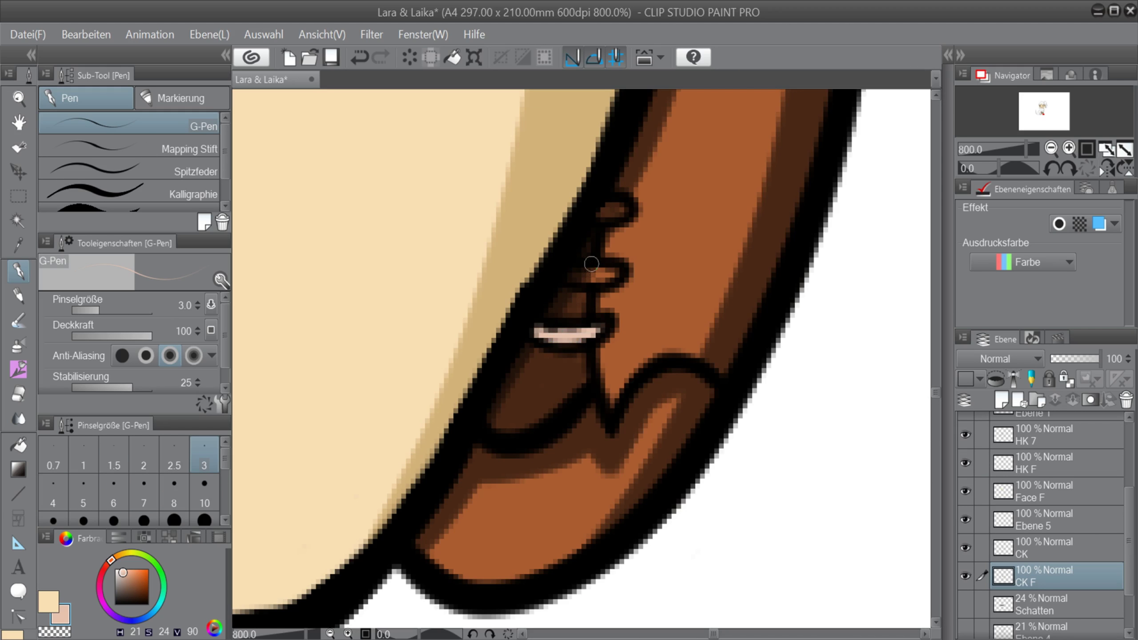
pyautogui.moveTo(614, 274); pyautogui.dragTo(569, 275)
pyautogui.moveTo(607, 210)
pyautogui.mouseDown()
pyautogui.moveTo(623, 209)
pyautogui.moveTo(607, 211)
pyautogui.mouseUp()
pyautogui.click(119, 583)
pyautogui.moveTo(119, 582); pyautogui.dragTo(125, 595)
pyautogui.press('[')
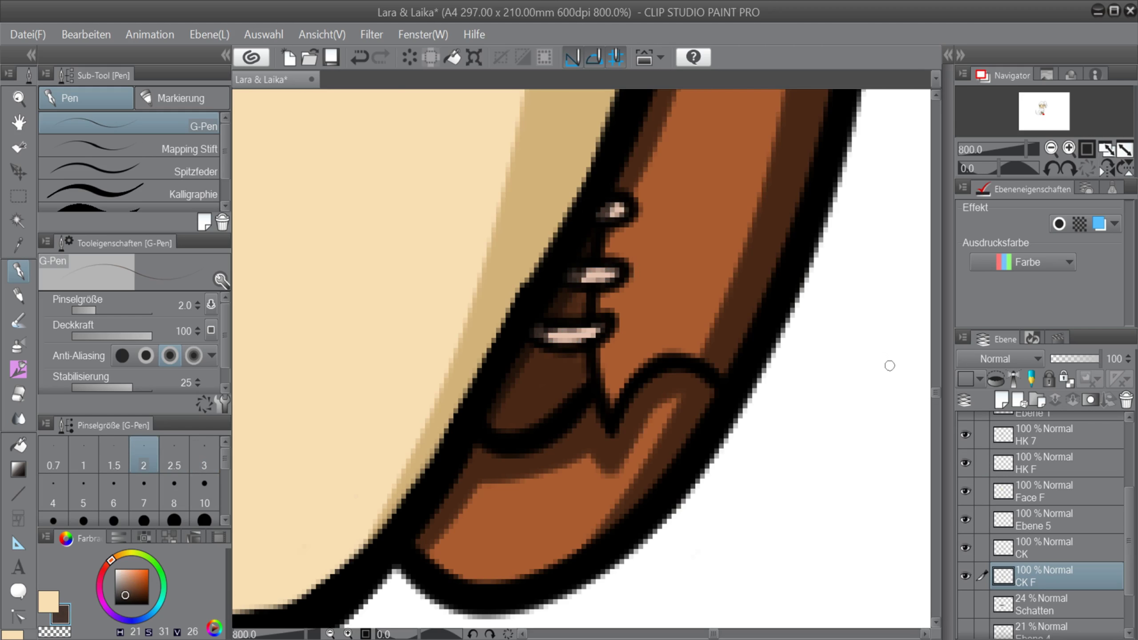
pyautogui.scroll(-9, 890, 366)
pyautogui.moveTo(938, 382)
pyautogui.mouseDown()
pyautogui.moveTo(939, 353)
pyautogui.moveTo(938, 368)
pyautogui.mouseUp()
pyautogui.scroll(1, 732, 428)
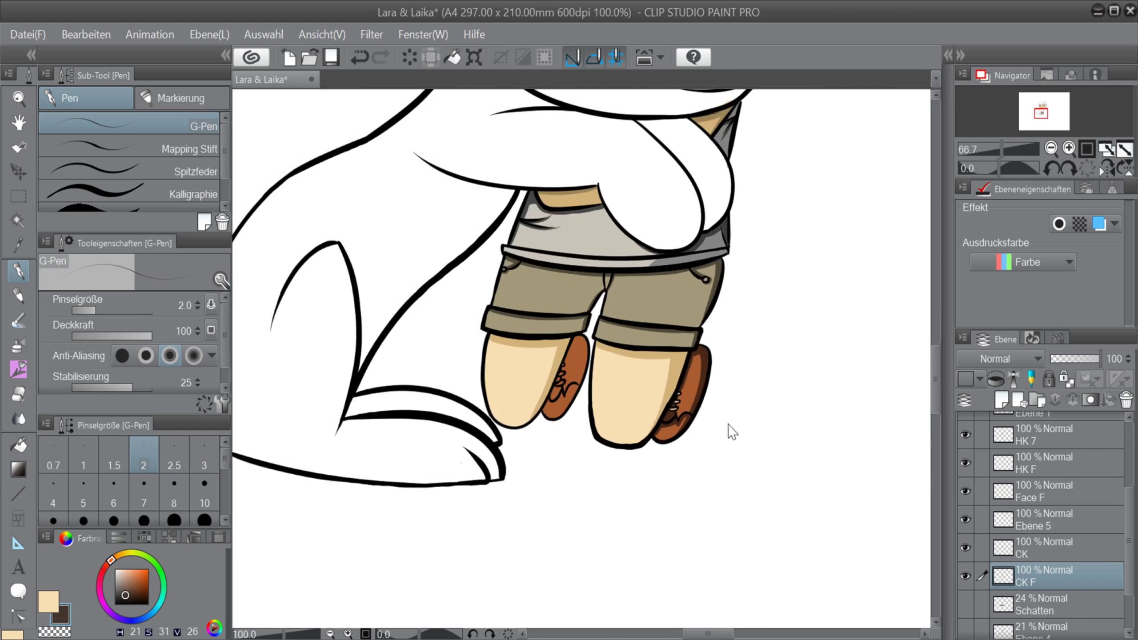
# Choose a muted brown (hue 21, saturation 54, value 49) and fill the right shoe's side and toe cap.
pyautogui.scroll(4, 697, 403)
pyautogui.rightClick(709, 361)
pyautogui.click(136, 587)
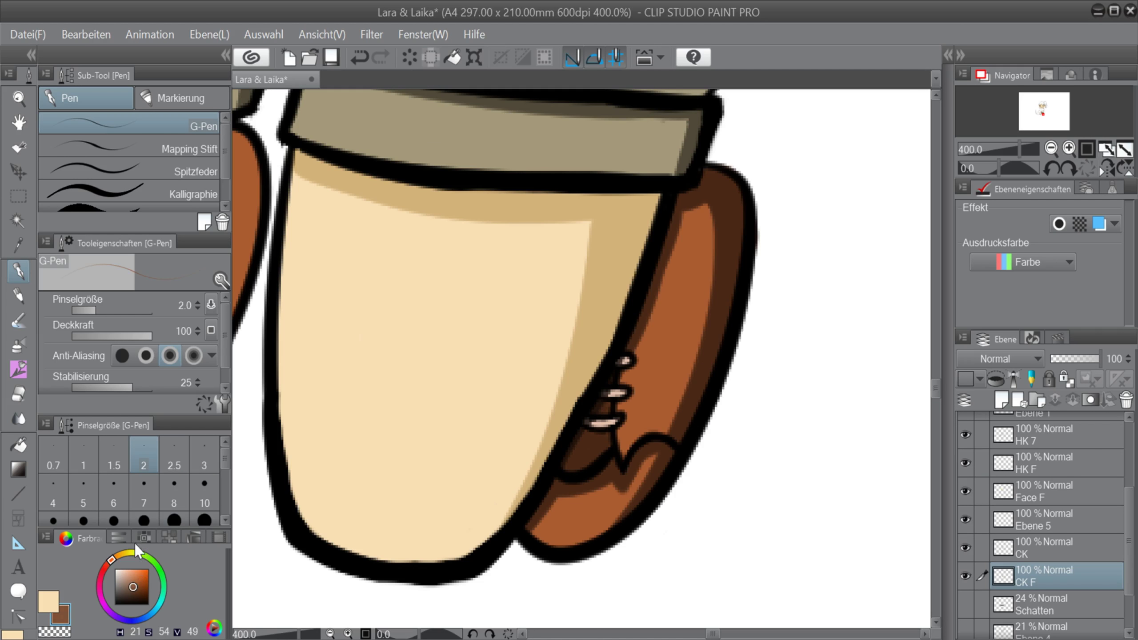
pyautogui.press('g')
pyautogui.click(671, 364)
pyautogui.click(595, 511)
# Shade the right shoe's outer edge dark brown (hue 21, saturation 69, value 29) at brush size 12 and the toe cap seam at size 7.
pyautogui.rightClick(728, 190)
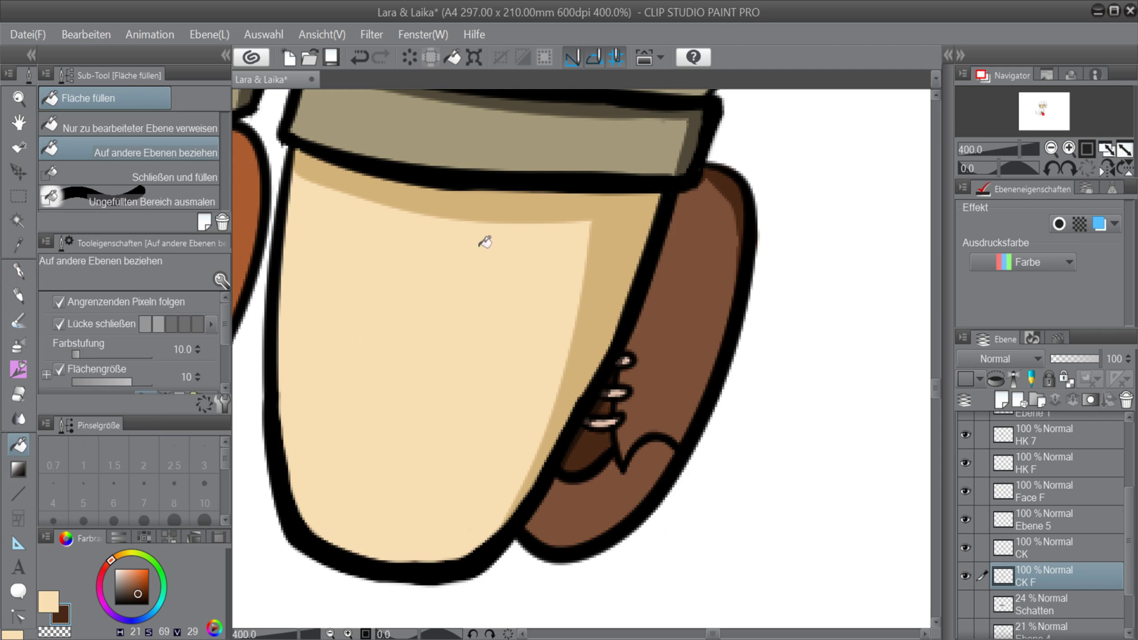
pyautogui.press('p')
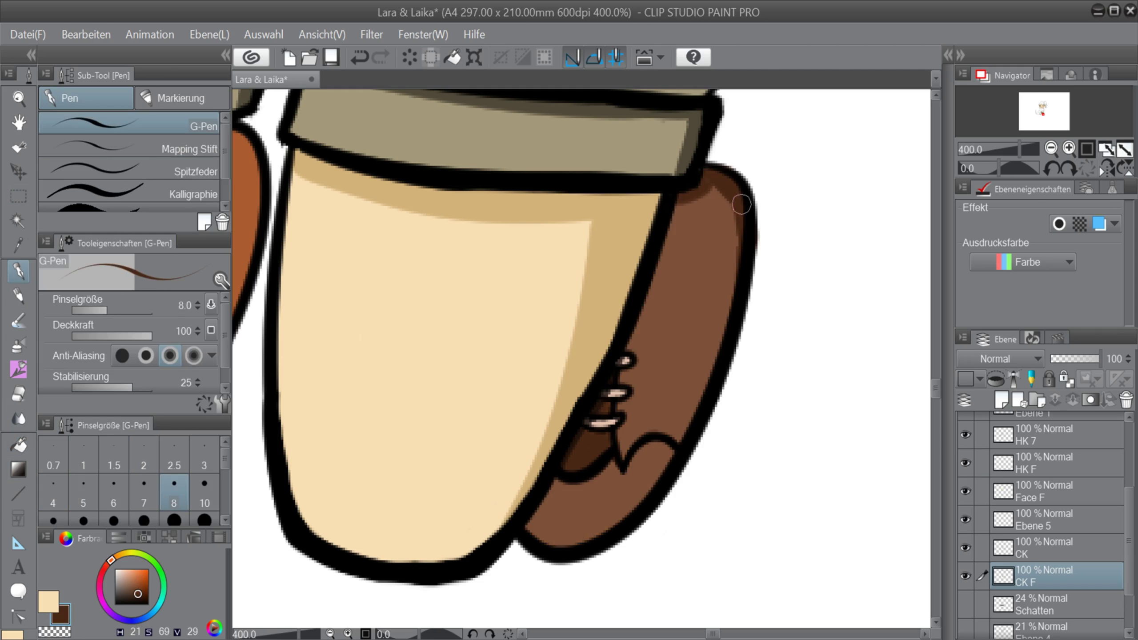
pyautogui.press(']')
pyautogui.press(']')
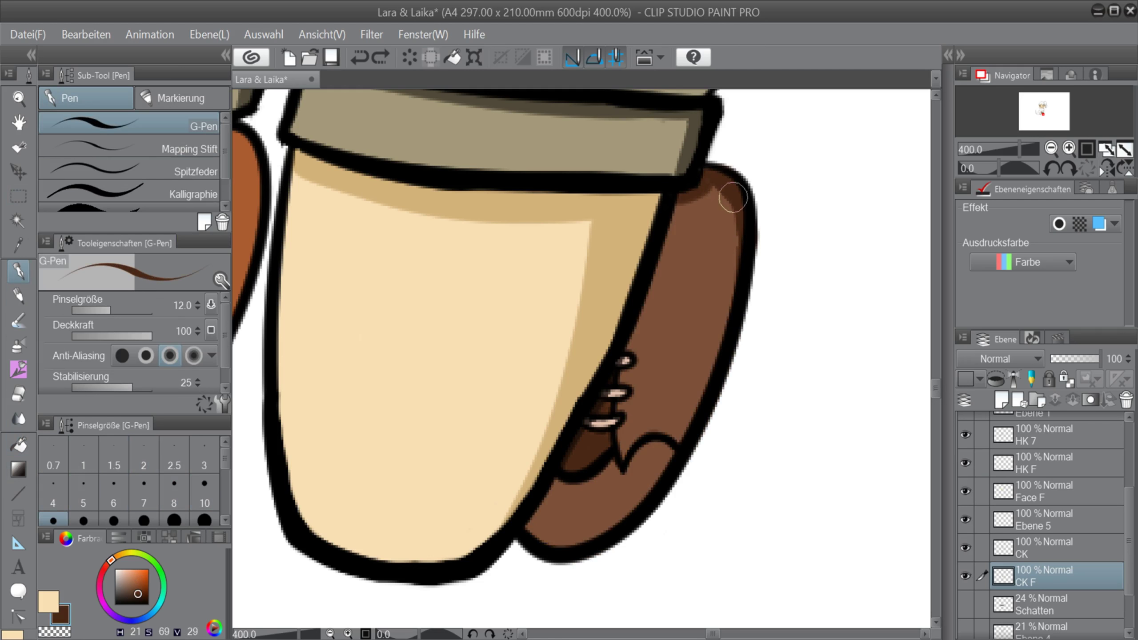
pyautogui.moveTo(733, 198)
pyautogui.mouseDown()
pyautogui.moveTo(652, 497)
pyautogui.moveTo(536, 542)
pyautogui.moveTo(658, 502)
pyautogui.moveTo(655, 481)
pyautogui.moveTo(614, 529)
pyautogui.moveTo(516, 530)
pyautogui.mouseUp()
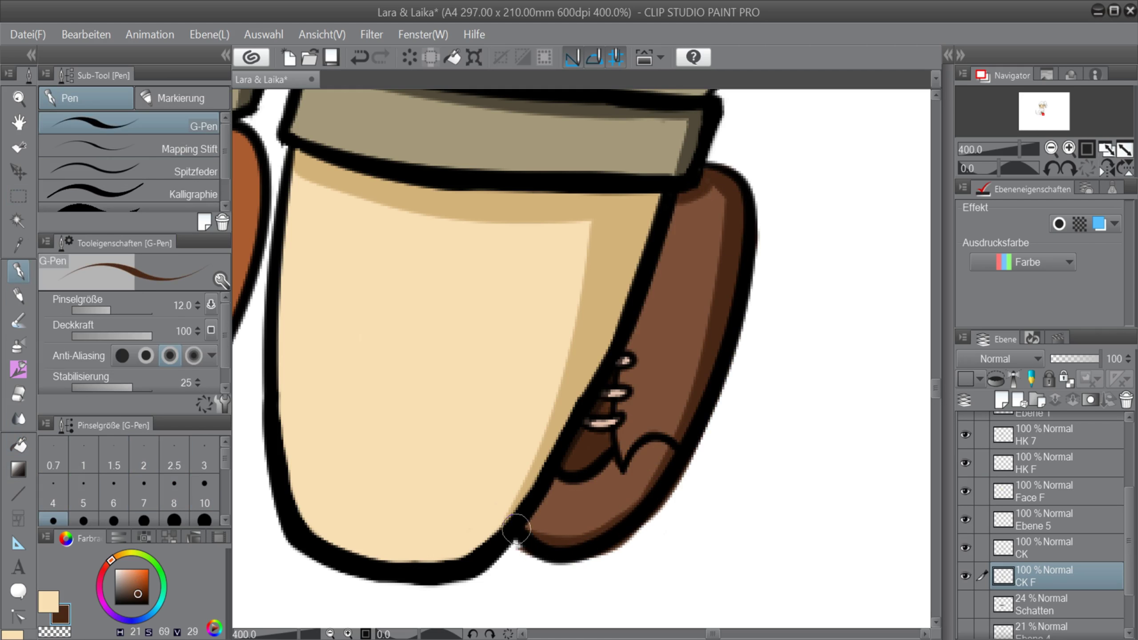
pyautogui.press('[')
pyautogui.press('[')
pyautogui.press('[')
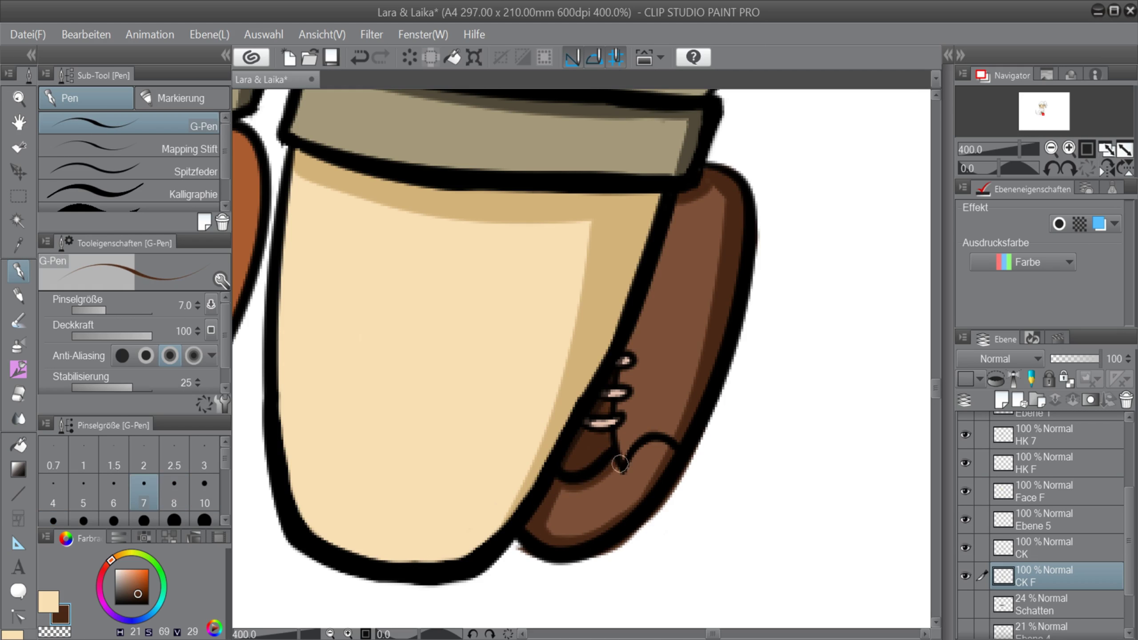
pyautogui.moveTo(621, 464)
pyautogui.mouseDown()
pyautogui.moveTo(644, 444)
pyautogui.moveTo(675, 443)
pyautogui.mouseUp()
pyautogui.press('[')
pyautogui.press('[')
pyautogui.press('[')
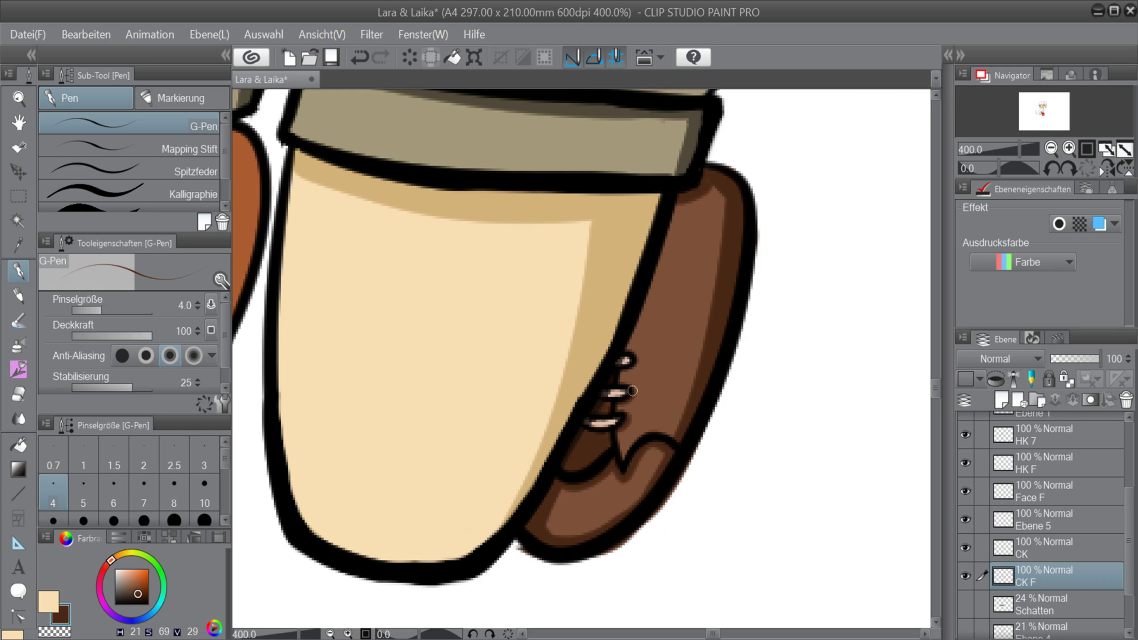
pyautogui.press(']')
pyautogui.press(']')
pyautogui.moveTo(624, 352)
pyautogui.mouseDown()
pyautogui.moveTo(674, 205)
pyautogui.moveTo(631, 325)
pyautogui.mouseUp()
pyautogui.hotkey('ctrl', 'z')
pyautogui.hotkey('ctrl', 'z')
pyautogui.moveTo(679, 207); pyautogui.dragTo(623, 348)
pyautogui.hotkey('ctrl', 'z')
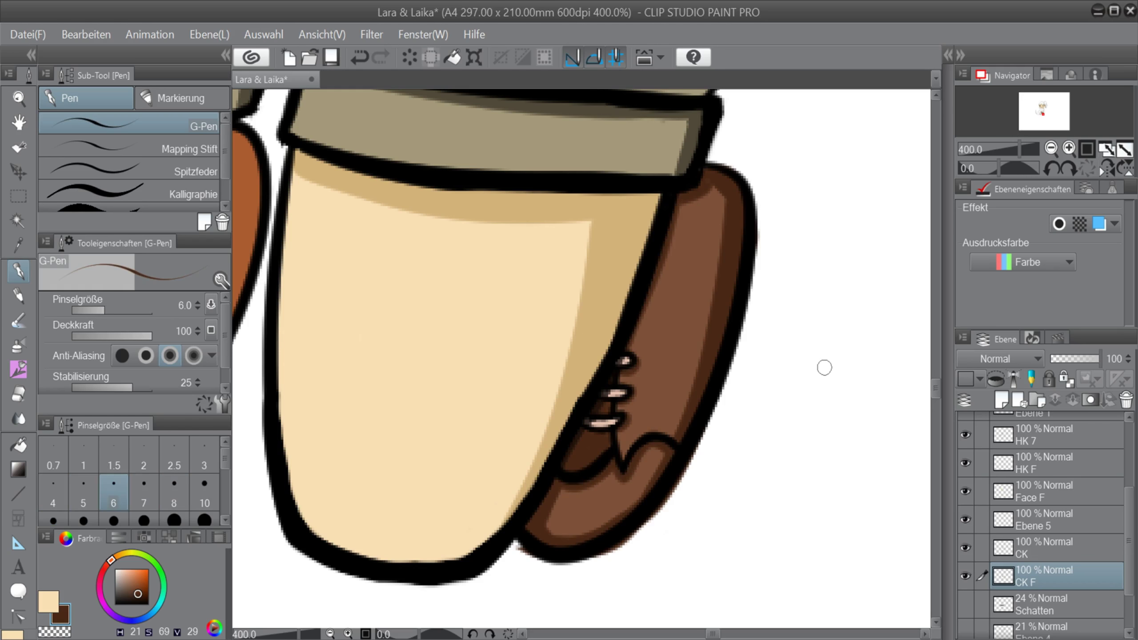
pyautogui.scroll(-5, 824, 368)
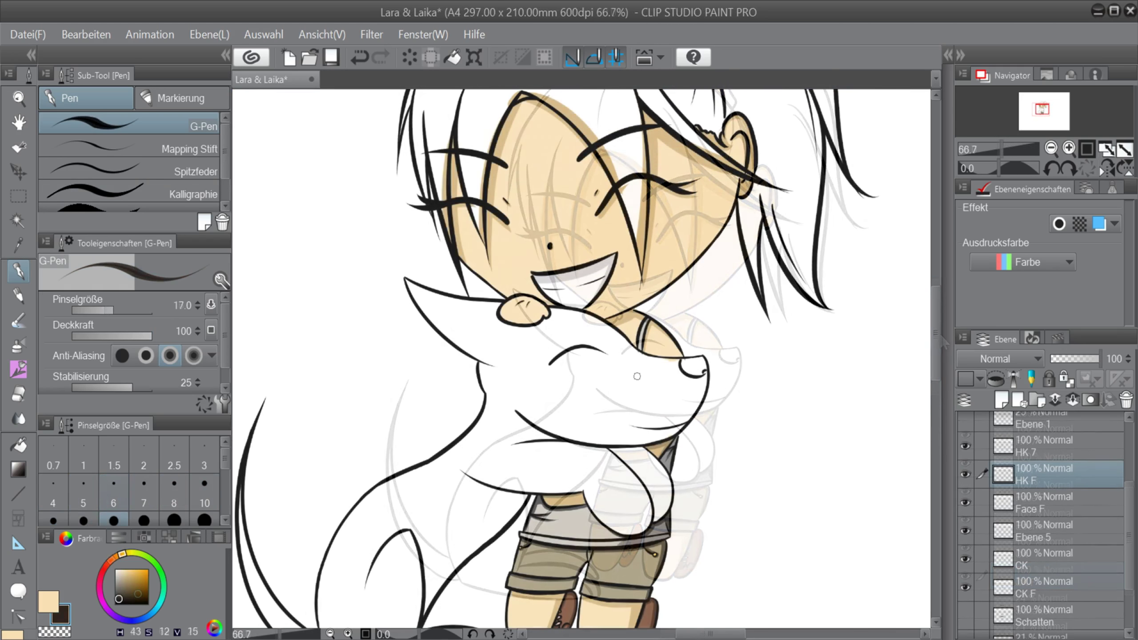
pyautogui.press(']')
pyautogui.press(']')
pyautogui.press(']')
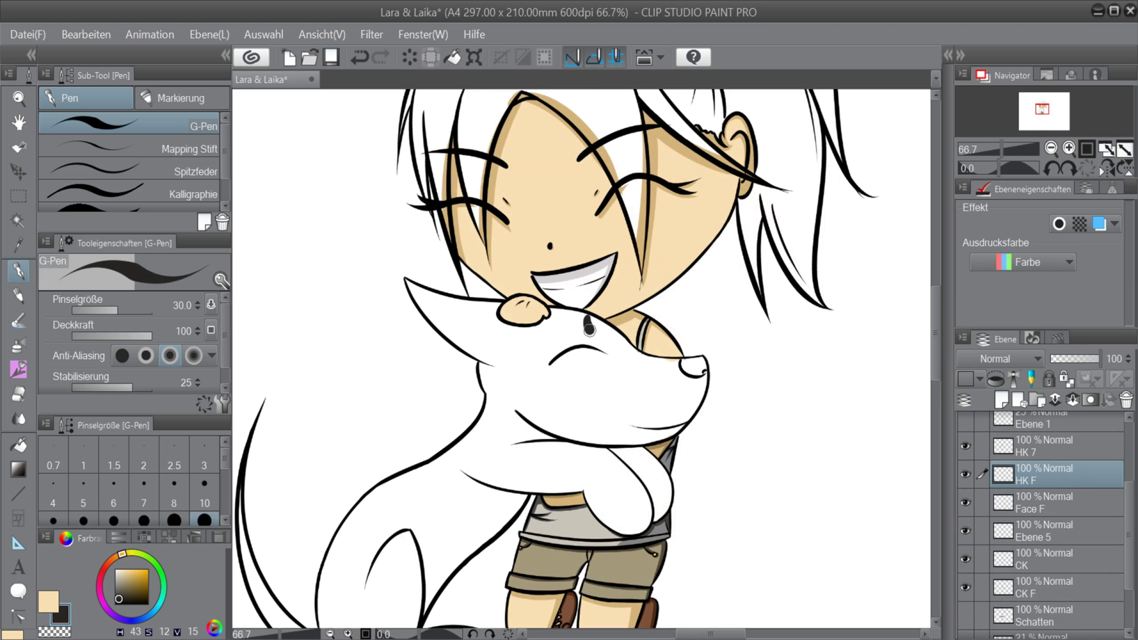
pyautogui.moveTo(589, 328)
pyautogui.mouseDown()
pyautogui.moveTo(614, 375)
pyautogui.moveTo(585, 402)
pyautogui.moveTo(582, 440)
pyautogui.mouseUp()
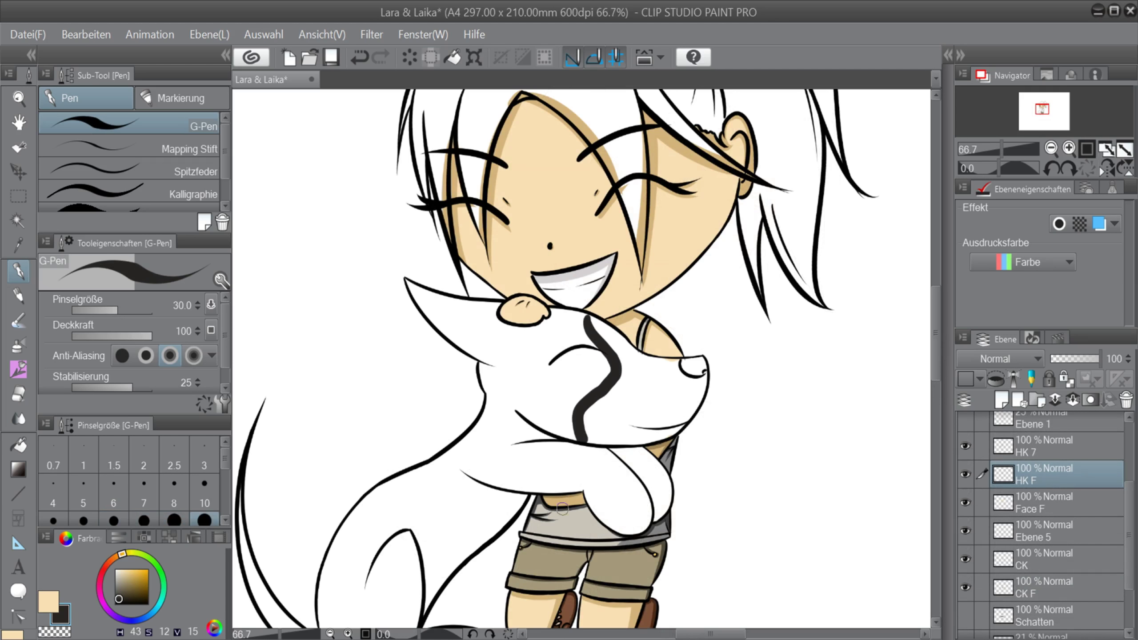
pyautogui.hotkey('ctrl', 'z')
# Draw a wavy marking boundary across the dog's muzzle in dark grey (hue 43, saturation 12, value 28) at brush size 25.
pyautogui.click(118, 595)
pyautogui.press('[')
pyautogui.moveTo(587, 315); pyautogui.dragTo(606, 354)
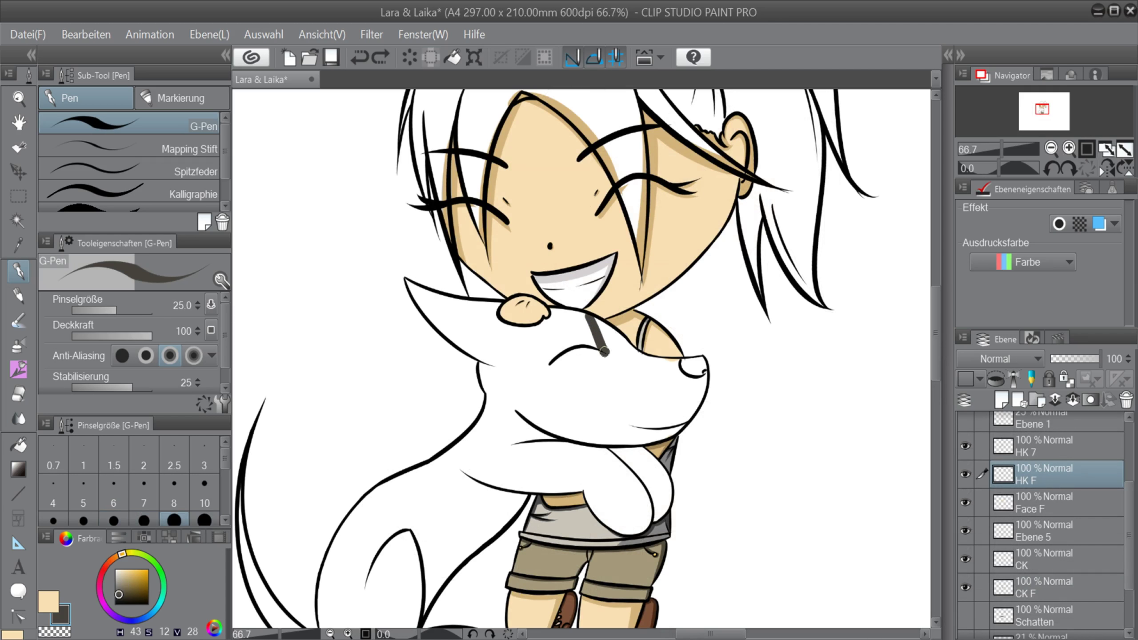
pyautogui.moveTo(593, 393); pyautogui.dragTo(593, 441)
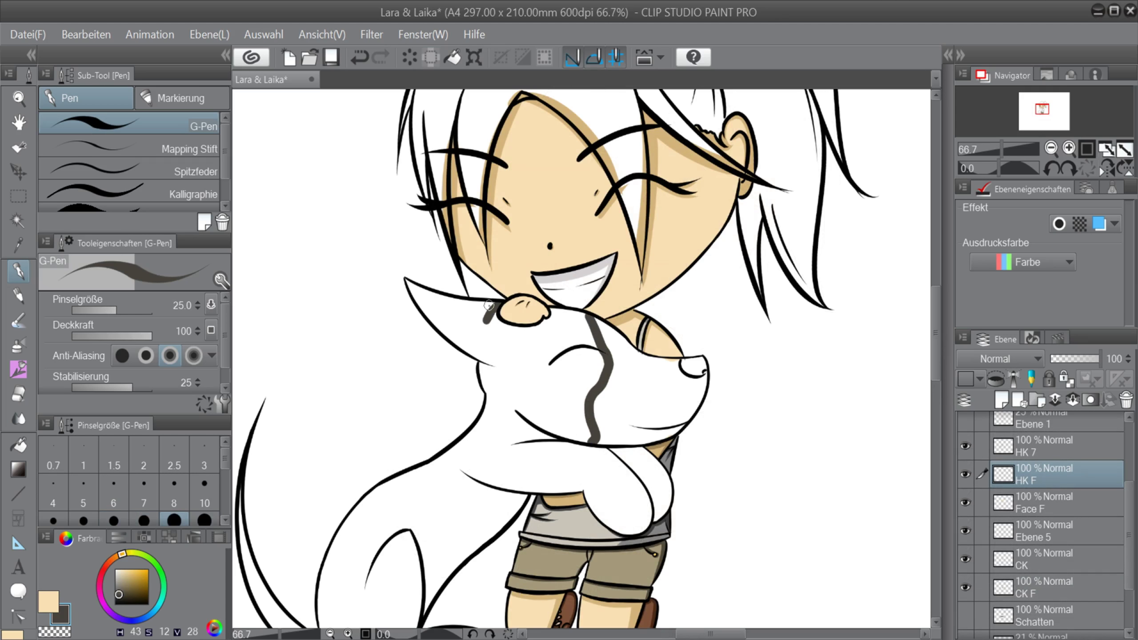
# Colour the dog's ear and the area around the girl's hand dark grey at brush size 20, with a jagged fur edge.
pyautogui.scroll(5, 417, 288)
pyautogui.press('[')
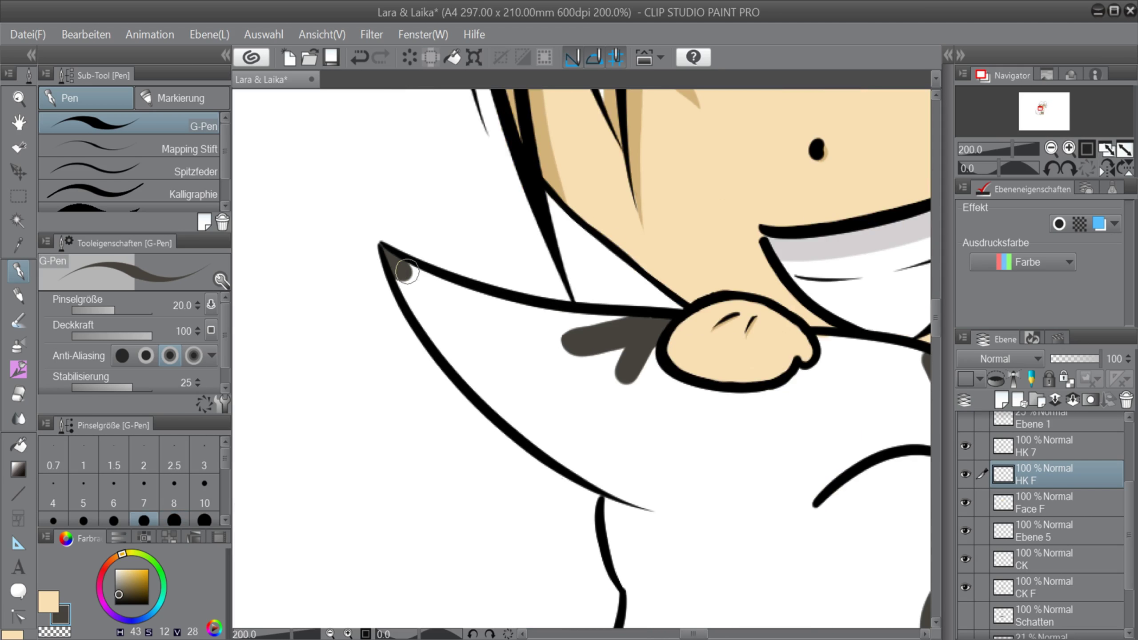
pyautogui.moveTo(407, 271)
pyautogui.mouseDown()
pyautogui.moveTo(598, 324)
pyautogui.moveTo(411, 287)
pyautogui.moveTo(495, 403)
pyautogui.moveTo(537, 419)
pyautogui.moveTo(561, 388)
pyautogui.moveTo(526, 335)
pyautogui.moveTo(563, 331)
pyautogui.moveTo(620, 356)
pyautogui.moveTo(546, 359)
pyautogui.moveTo(610, 359)
pyautogui.moveTo(650, 344)
pyautogui.moveTo(666, 384)
pyautogui.moveTo(763, 400)
pyautogui.moveTo(831, 359)
pyautogui.moveTo(832, 344)
pyautogui.moveTo(885, 352)
pyautogui.mouseUp()
pyautogui.moveTo(561, 437)
pyautogui.mouseDown()
pyautogui.moveTo(569, 462)
pyautogui.moveTo(581, 451)
pyautogui.moveTo(549, 402)
pyautogui.moveTo(623, 412)
pyautogui.moveTo(641, 377)
pyautogui.mouseUp()
pyautogui.scroll(1, 827, 530)
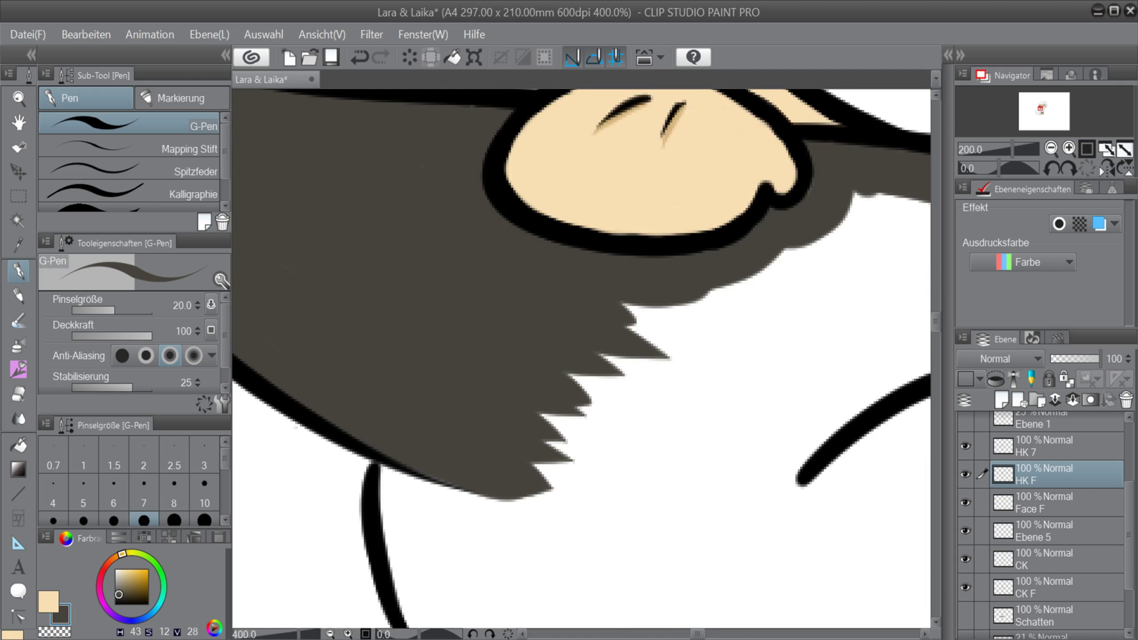
# Reshape the upper end of the dog's muzzle marking towards the hand and erase the excess with the transparent colour.
pyautogui.scroll(-1, 838, 553)
pyautogui.moveTo(695, 634); pyautogui.dragTo(702, 634)
pyautogui.moveTo(937, 320); pyautogui.dragTo(938, 327)
pyautogui.scroll(-3, 939, 334)
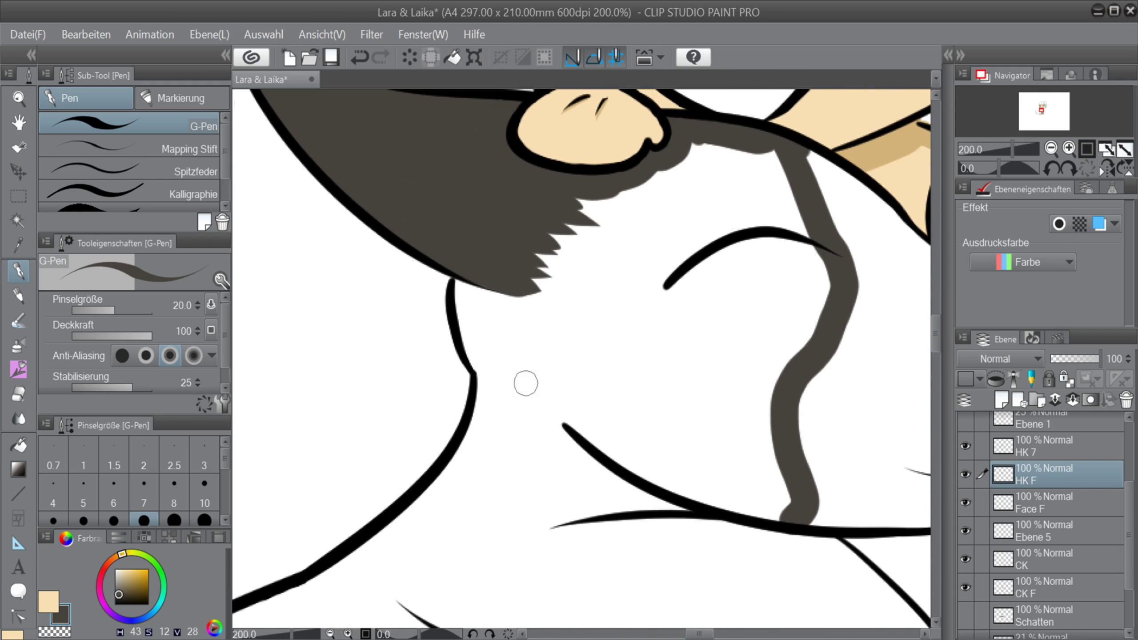
pyautogui.moveTo(809, 204)
pyautogui.mouseDown()
pyautogui.moveTo(762, 161)
pyautogui.moveTo(789, 170)
pyautogui.moveTo(816, 202)
pyautogui.moveTo(832, 187)
pyautogui.moveTo(817, 160)
pyautogui.mouseUp()
pyautogui.click(55, 632)
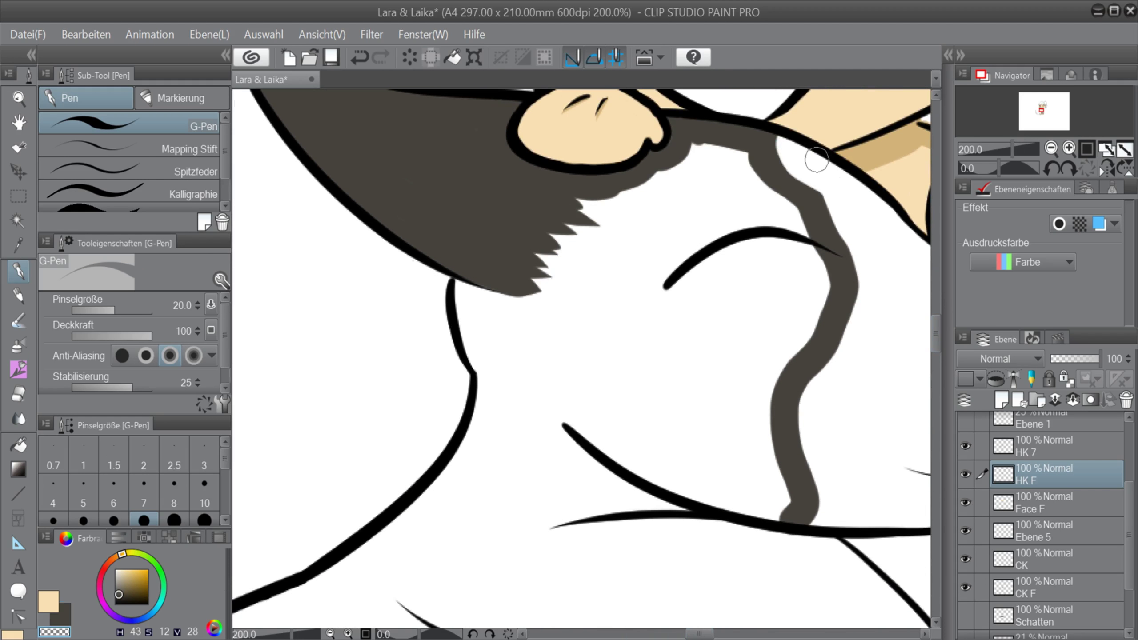
pyautogui.press('c')
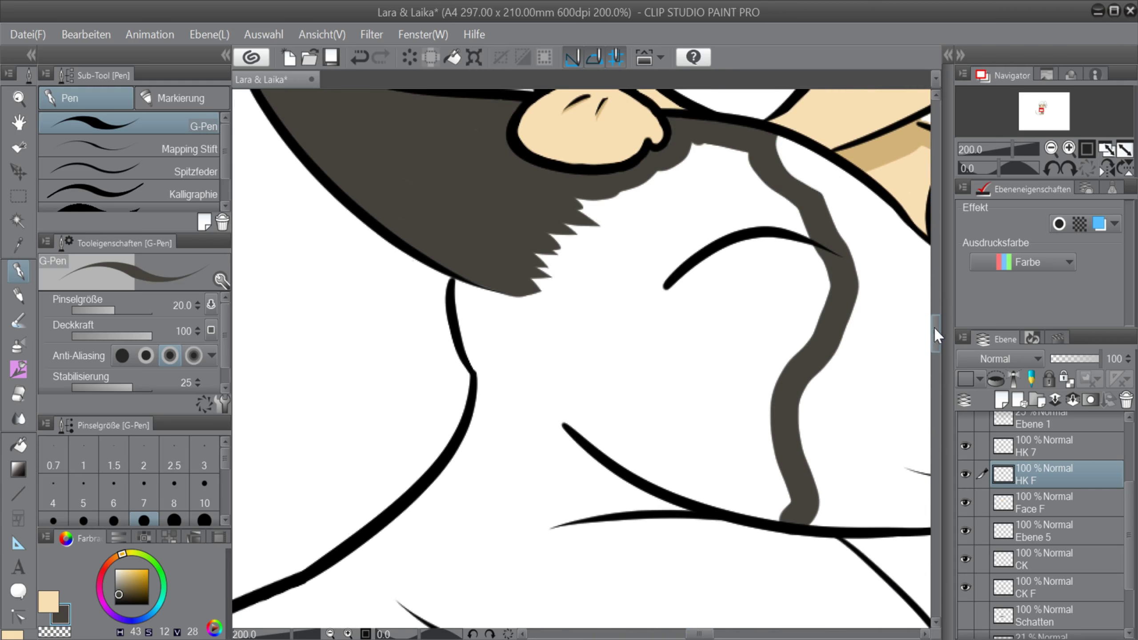
# Toggle the HK F, HK 7 and CK layers to check which one holds the dog's upper foreleg line, and undo the test stroke.
pyautogui.moveTo(935, 330); pyautogui.dragTo(935, 354)
pyautogui.scroll(-1, 775, 487)
pyautogui.moveTo(667, 355); pyautogui.dragTo(629, 378)
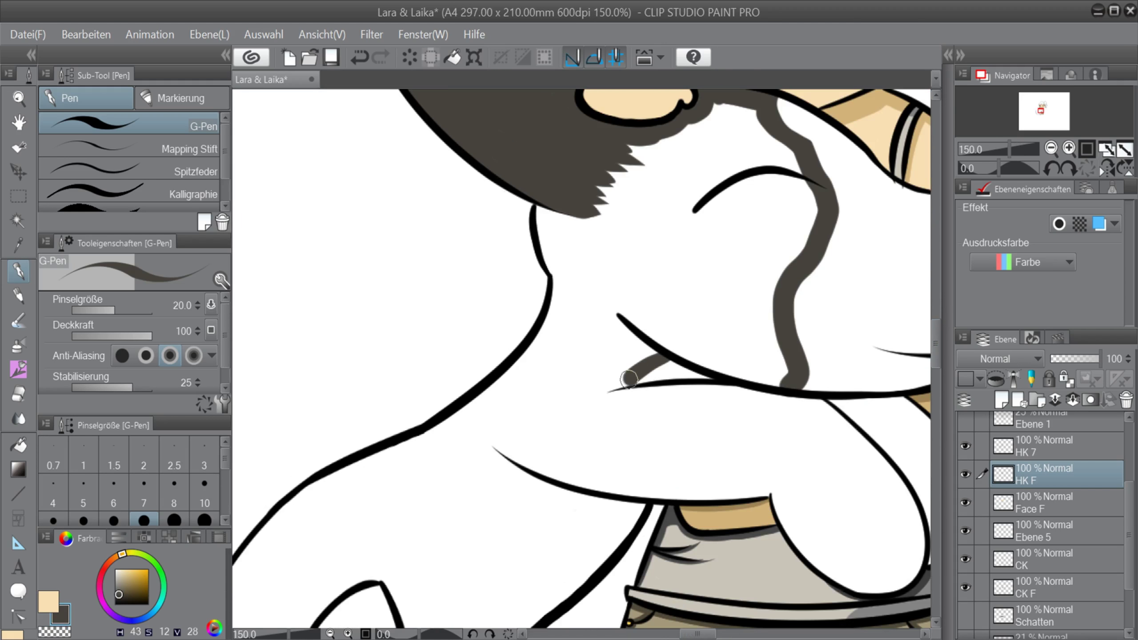
pyautogui.click(965, 474)
pyautogui.click(965, 474)
pyautogui.click(965, 446)
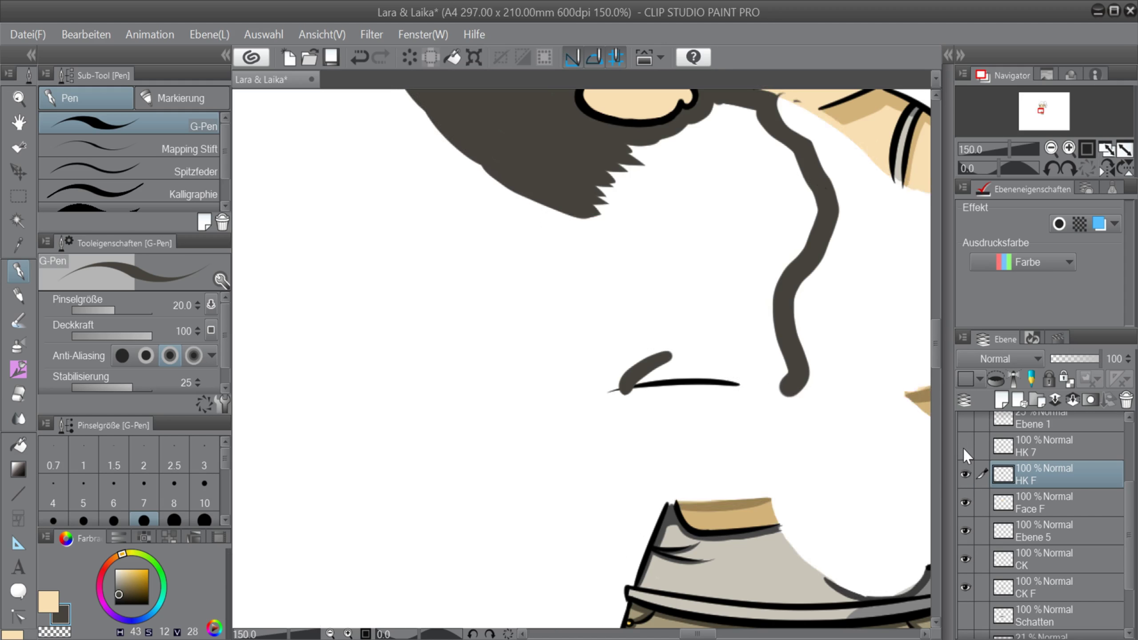
pyautogui.click(965, 446)
pyautogui.click(964, 559)
pyautogui.click(965, 559)
pyautogui.click(1004, 559)
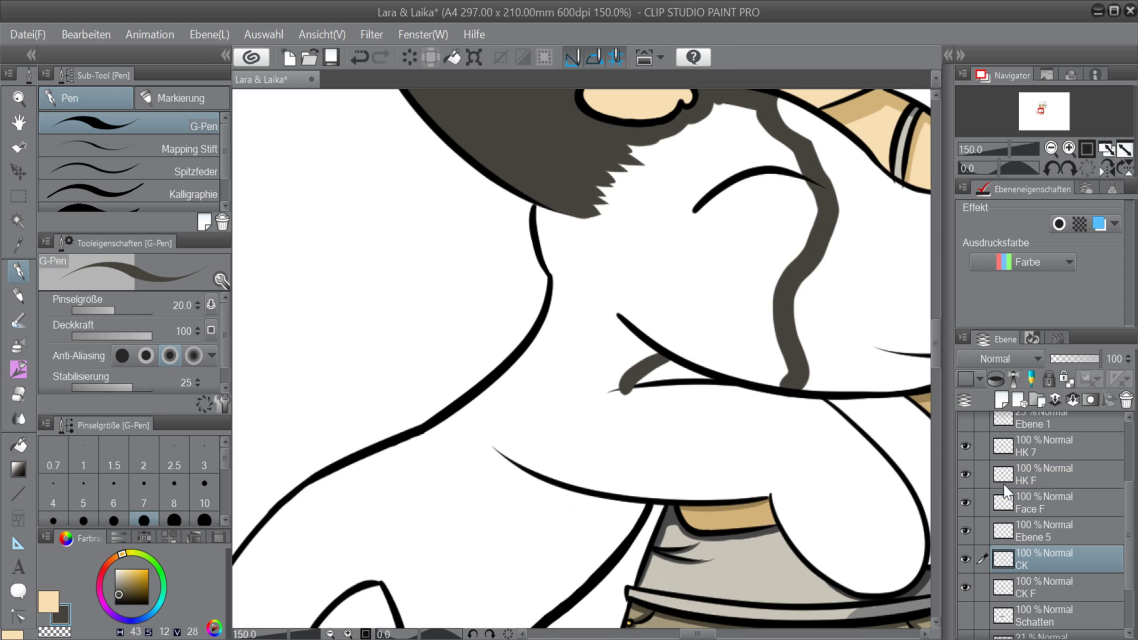
pyautogui.hotkey('ctrl', 'z')
# Move the CK layer above HK 7 and lower its opacity to 16%.
pyautogui.moveTo(1002, 570); pyautogui.dragTo(1022, 433)
pyautogui.click(968, 467)
pyautogui.click(968, 468)
pyautogui.click(964, 445)
pyautogui.click(964, 446)
pyautogui.moveTo(1073, 361); pyautogui.dragTo(1059, 362)
# Trace the dog's faded upper foreleg line in black on the HK 7 layer with a size 7 brush.
pyautogui.click(1031, 475)
pyautogui.click(49, 602)
pyautogui.click(115, 604)
pyautogui.press(']')
pyautogui.scroll(3, 668, 422)
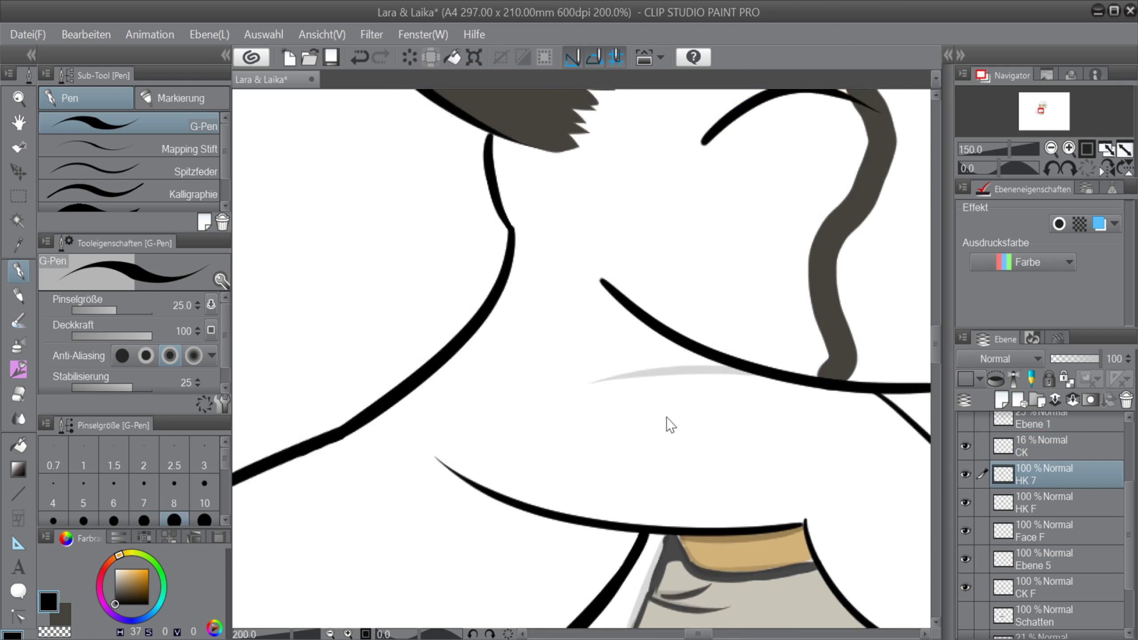
pyautogui.press('[')
pyautogui.press('[')
pyautogui.press('[')
pyautogui.press('[')
pyautogui.press('[')
pyautogui.press('[')
pyautogui.moveTo(780, 333); pyautogui.dragTo(834, 331)
pyautogui.press('[')
pyautogui.hotkey('ctrl', 'z')
pyautogui.moveTo(515, 352)
pyautogui.mouseDown()
pyautogui.moveTo(651, 330)
pyautogui.moveTo(817, 320)
pyautogui.mouseUp()
pyautogui.hotkey('ctrl', 'z')
pyautogui.moveTo(569, 339); pyautogui.dragTo(838, 323)
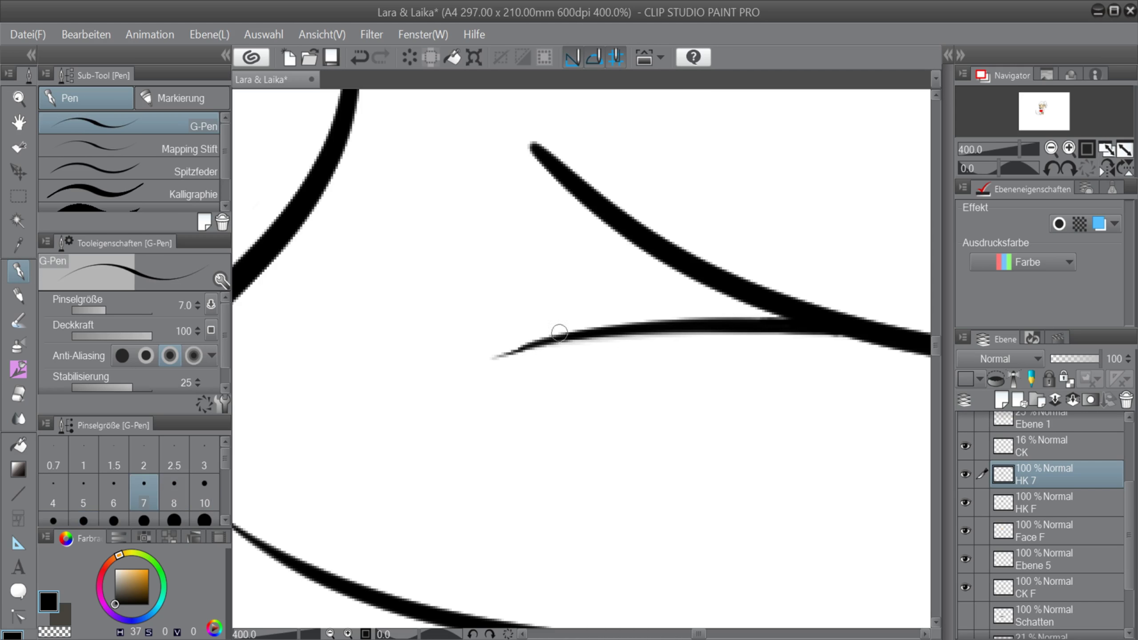
# Restore the CK layer to 100% opacity and move it back between Ebene 5 and CK F.
pyautogui.scroll(-5, 559, 333)
pyautogui.click(1031, 446)
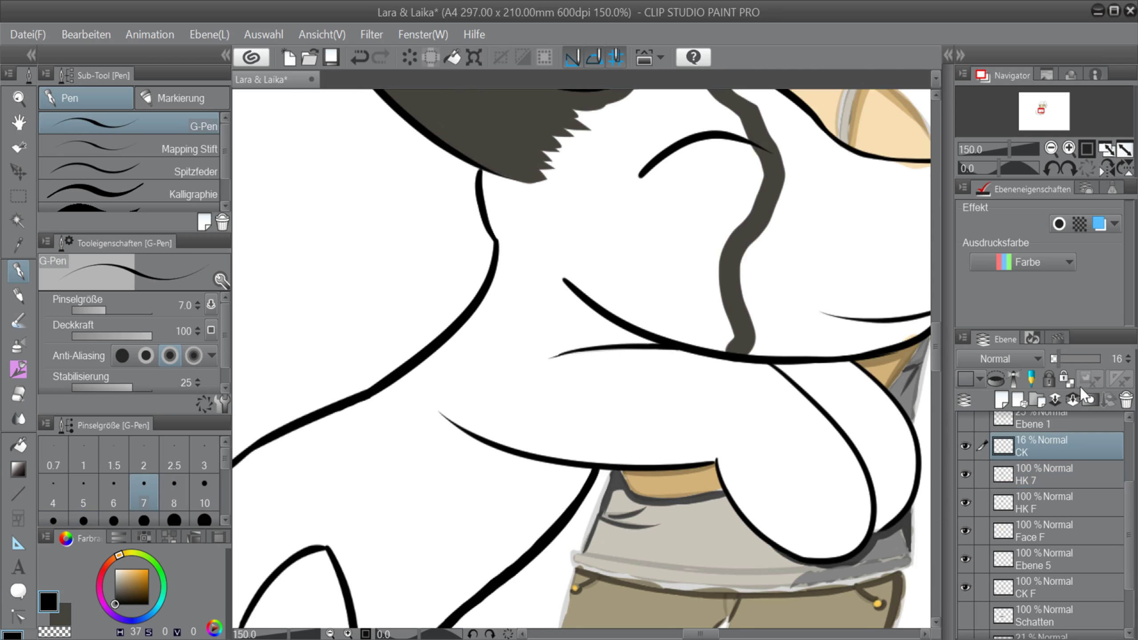
pyautogui.click(1100, 360)
pyautogui.moveTo(1042, 452); pyautogui.dragTo(1054, 570)
# Erase the old foreleg line from the CK layer using the transparent colour at brush size 15.
pyautogui.click(54, 632)
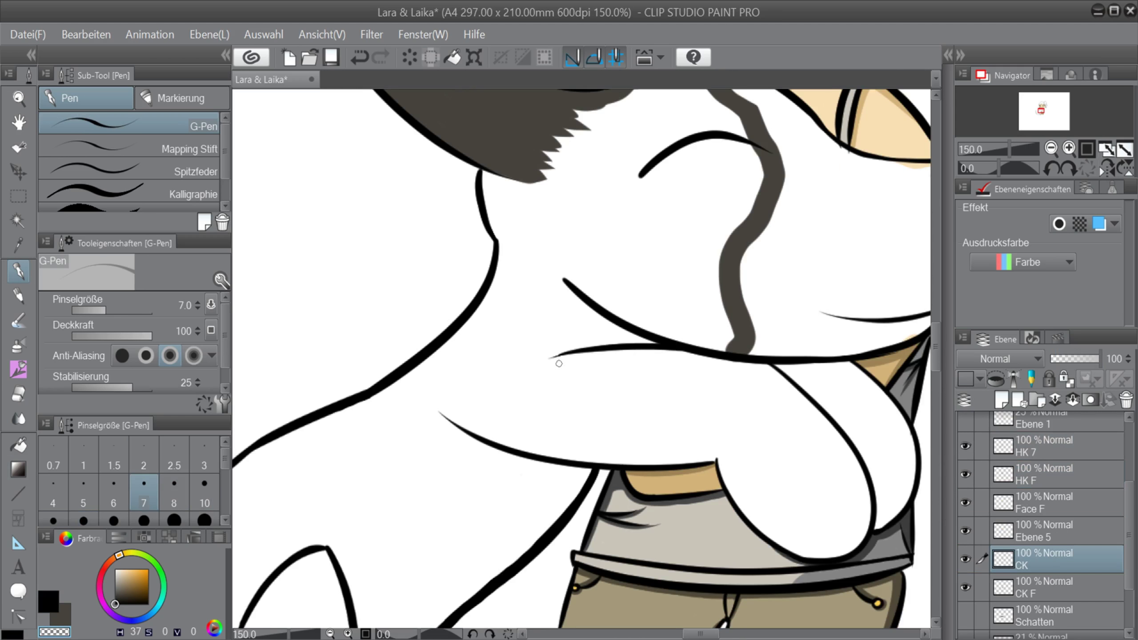
pyautogui.press('[')
pyautogui.press('[')
pyautogui.press(']')
pyautogui.press(']')
pyautogui.press(']')
pyautogui.press(']')
pyautogui.press(']')
pyautogui.press(']')
pyautogui.moveTo(559, 363); pyautogui.dragTo(631, 353)
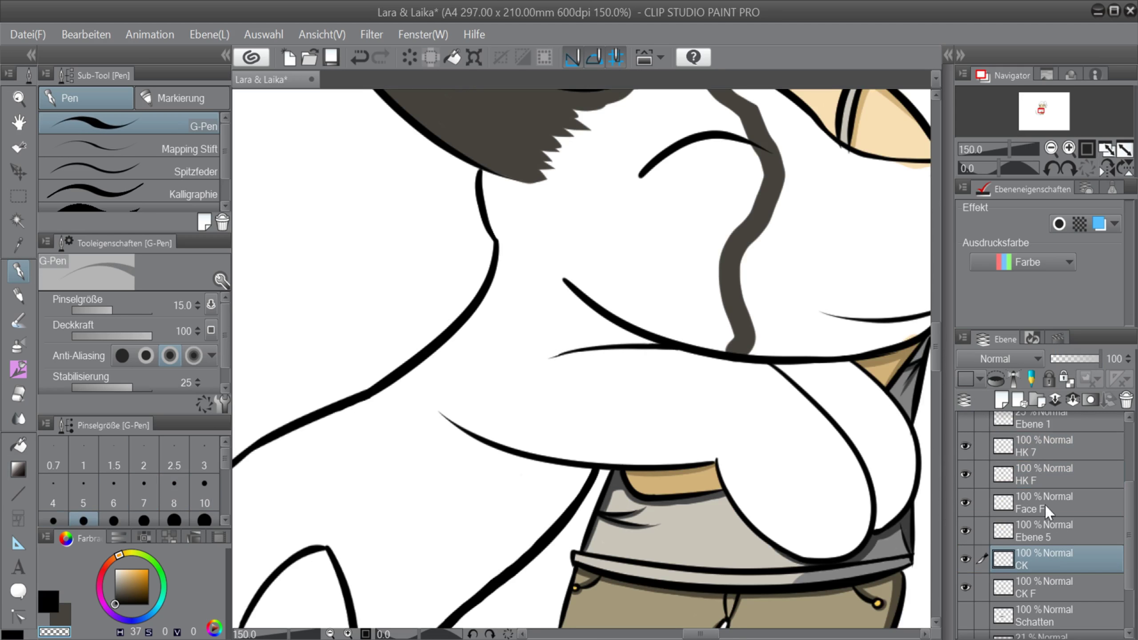
# Paint dark grey fur spikes between the dog's jaw and foreleg on the HK F layer at brush size 12.
pyautogui.click(1030, 475)
pyautogui.click(966, 475)
pyautogui.click(67, 617)
pyautogui.press(']')
pyautogui.press('[')
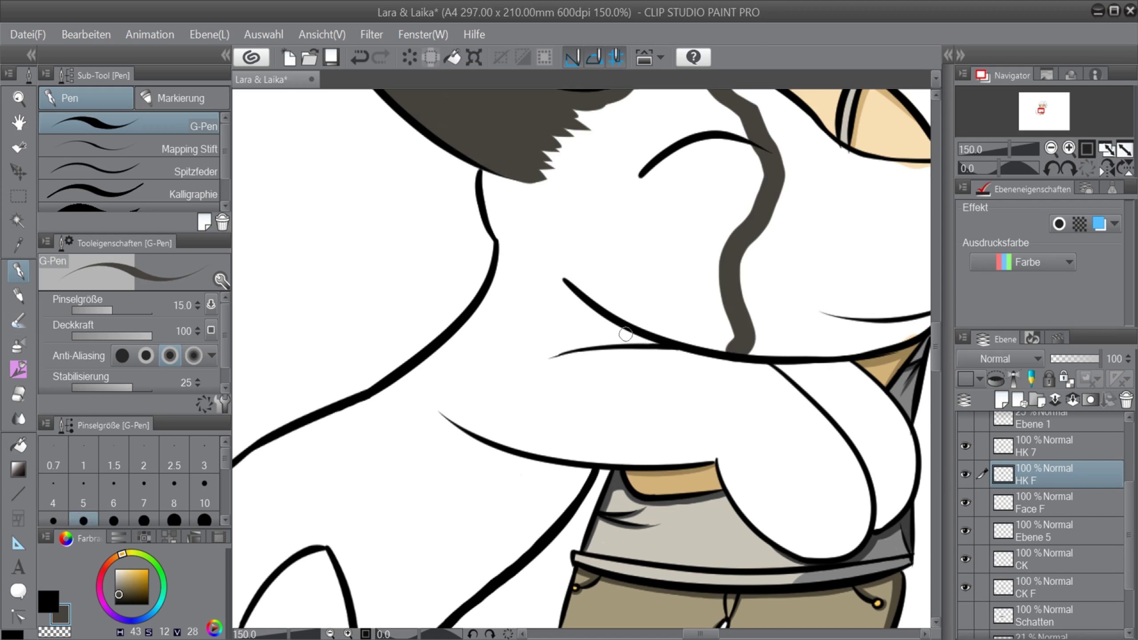
pyautogui.press('[')
pyautogui.moveTo(587, 349)
pyautogui.mouseDown()
pyautogui.moveTo(653, 345)
pyautogui.moveTo(592, 331)
pyautogui.mouseUp()
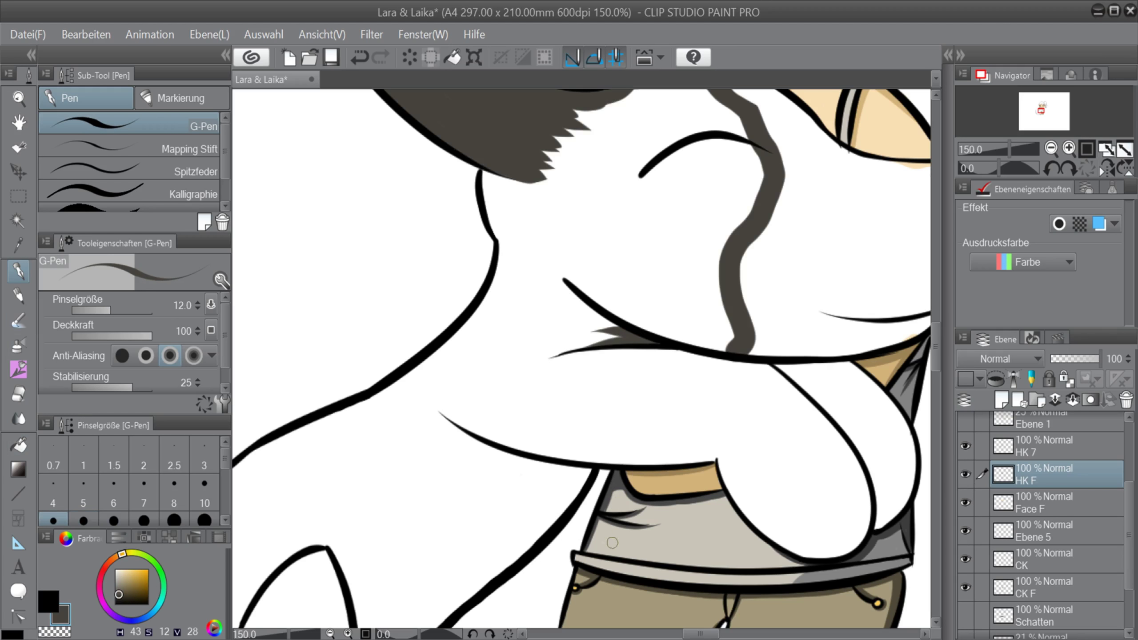
# Draw the dark grey marking boundary along the dog's belly down to the hind leg at brush size 12.
pyautogui.moveTo(660, 466)
pyautogui.mouseDown()
pyautogui.moveTo(710, 432)
pyautogui.moveTo(599, 417)
pyautogui.moveTo(554, 348)
pyautogui.moveTo(690, 343)
pyautogui.mouseUp()
pyautogui.moveTo(936, 352); pyautogui.dragTo(938, 361)
pyautogui.moveTo(701, 634); pyautogui.dragTo(697, 634)
pyautogui.scroll(-2, 923, 354)
pyautogui.moveTo(643, 297)
pyautogui.mouseDown()
pyautogui.moveTo(560, 369)
pyautogui.moveTo(435, 534)
pyautogui.mouseUp()
pyautogui.scroll(-7, 924, 376)
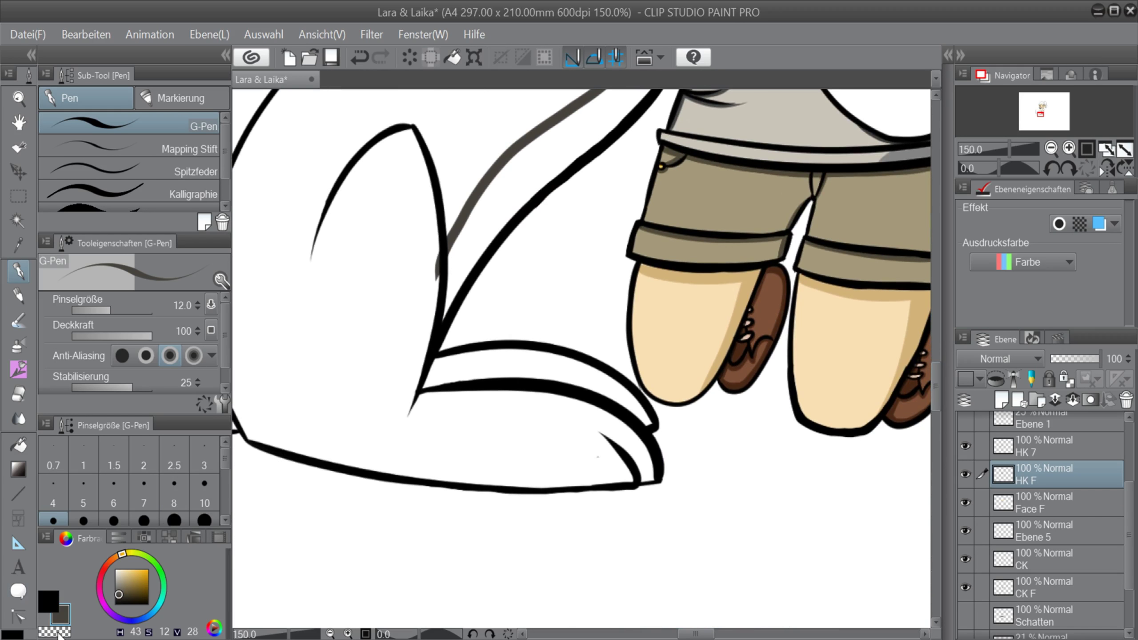
# Draw the marking boundary down the dog's hind leg and across its paw at brush size 12, and fill the markings dark grey.
pyautogui.moveTo(414, 128)
pyautogui.mouseDown()
pyautogui.moveTo(404, 392)
pyautogui.moveTo(412, 366)
pyautogui.moveTo(372, 445)
pyautogui.moveTo(509, 486)
pyautogui.mouseUp()
pyautogui.hotkey('ctrl', 'z')
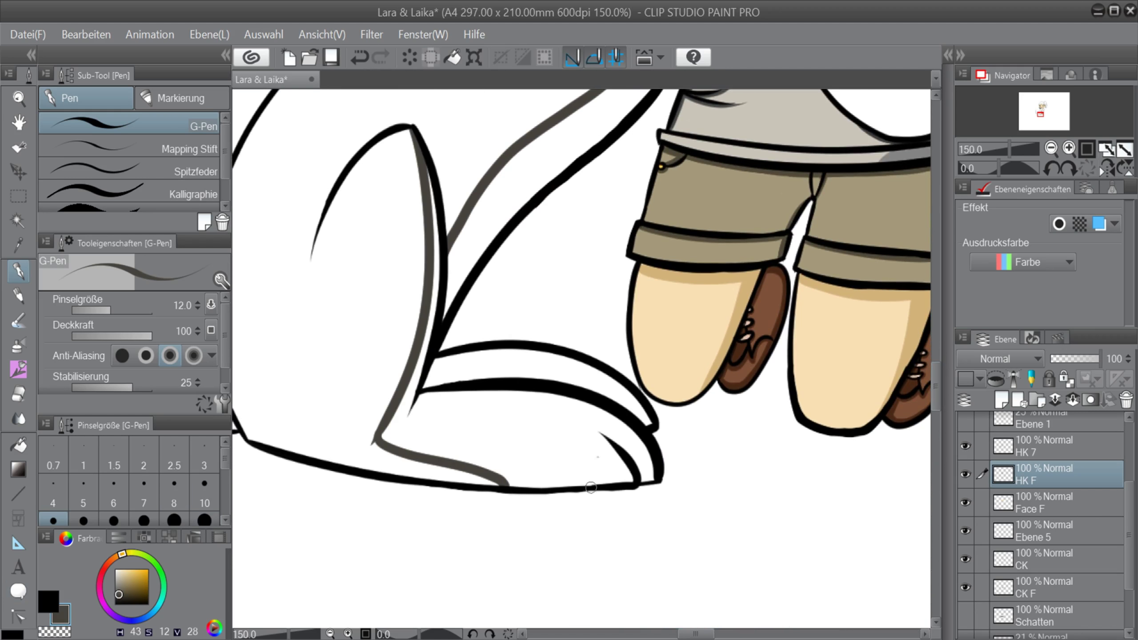
pyautogui.moveTo(695, 634); pyautogui.dragTo(682, 634)
pyautogui.moveTo(937, 380); pyautogui.dragTo(937, 361)
pyautogui.press('[')
pyautogui.hotkey('ctrl', '-')
pyautogui.hotkey('ctrl', '-')
pyautogui.hotkey('ctrl', '-')
pyautogui.click(18, 444)
pyautogui.click(522, 390)
pyautogui.click(588, 389)
# Cover the missed white specks on the dog's head and smooth its marking edge with the dark grey G-Pen at size 10.
pyautogui.moveTo(710, 633); pyautogui.dragTo(716, 633)
pyautogui.press('p')
pyautogui.hotkey('ctrl', '+')
pyautogui.hotkey('ctrl', '+')
pyautogui.hotkey('ctrl', '+')
pyautogui.hotkey('ctrl', '+')
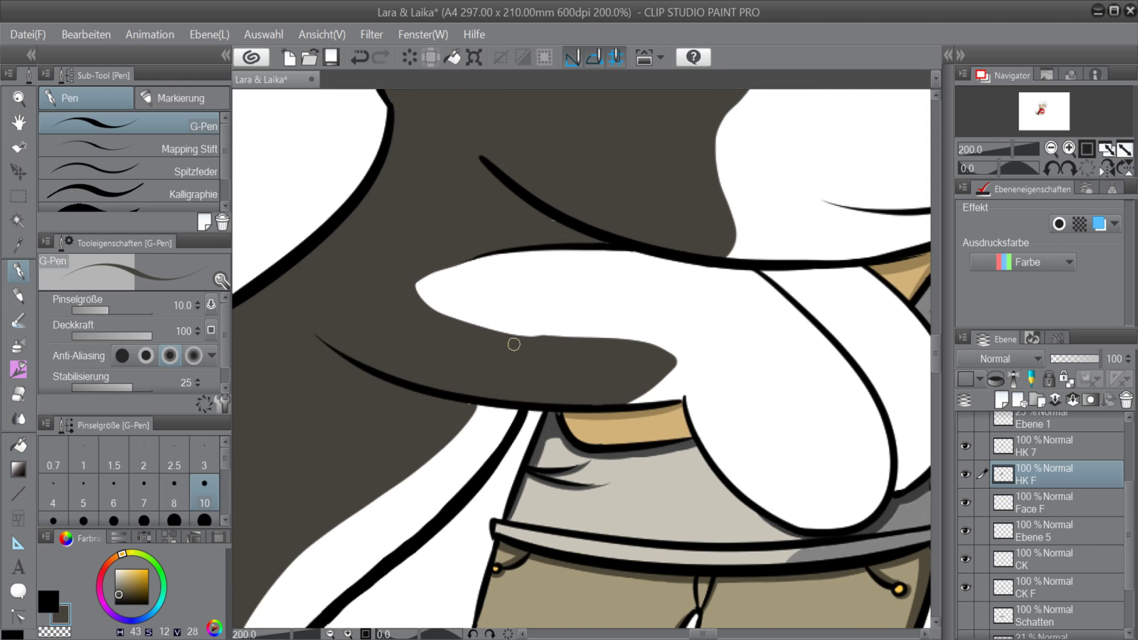
pyautogui.scroll(5, 890, 341)
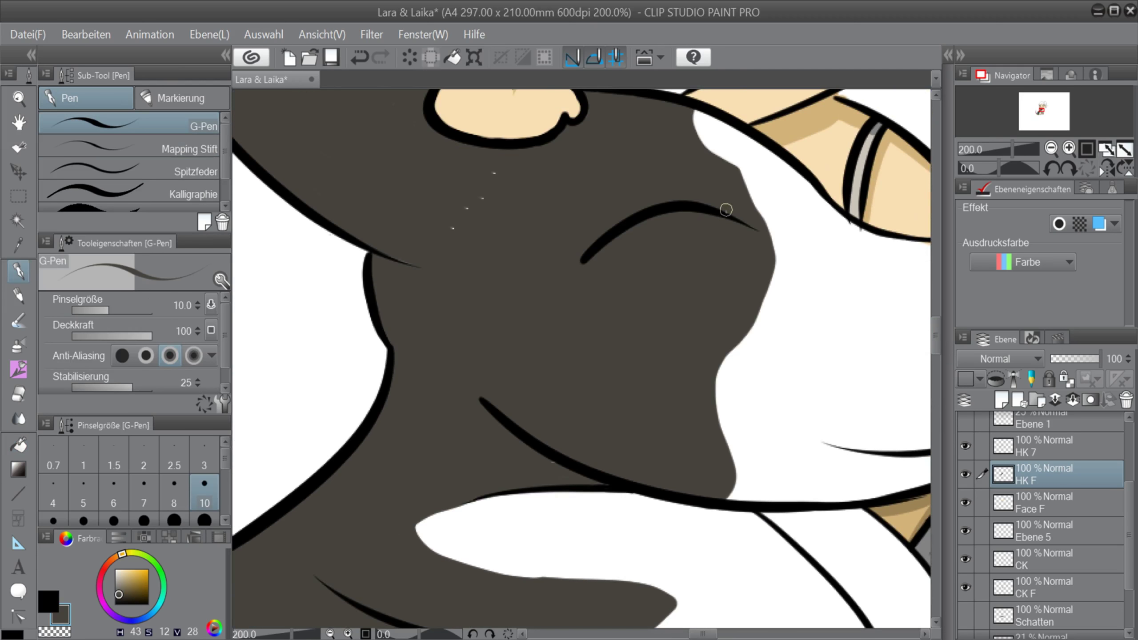
pyautogui.moveTo(740, 172); pyautogui.dragTo(767, 239)
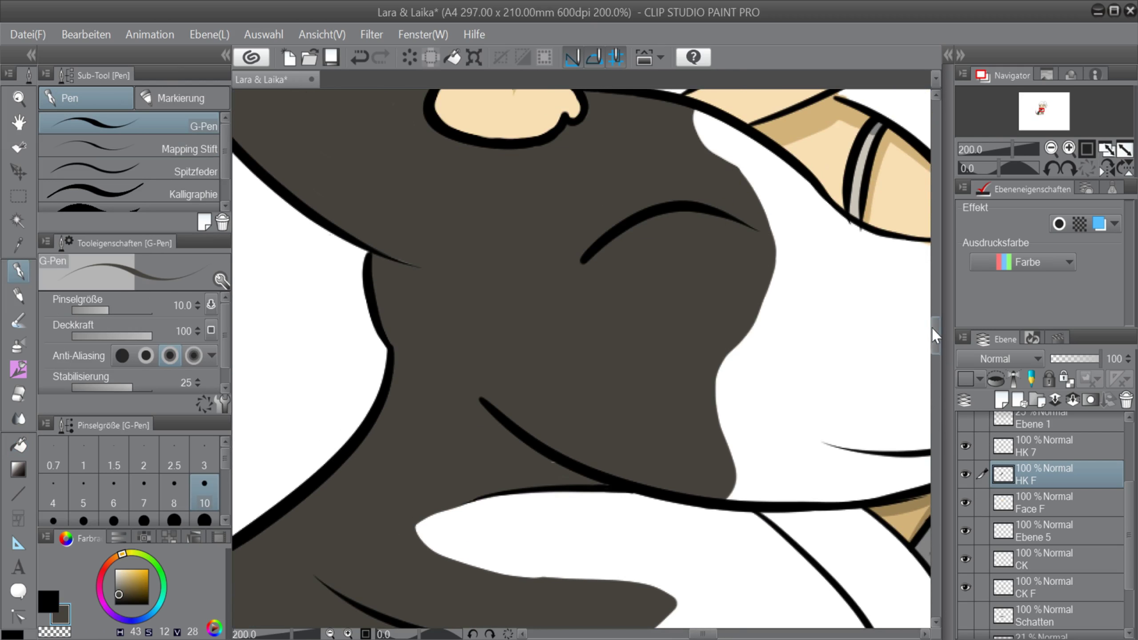
# Check the fill edges along the dog's neck, foreleg and hind paw, toggling the visibility of the HK 7 line layer.
pyautogui.moveTo(934, 330); pyautogui.dragTo(934, 336)
pyautogui.moveTo(700, 634); pyautogui.dragTo(696, 634)
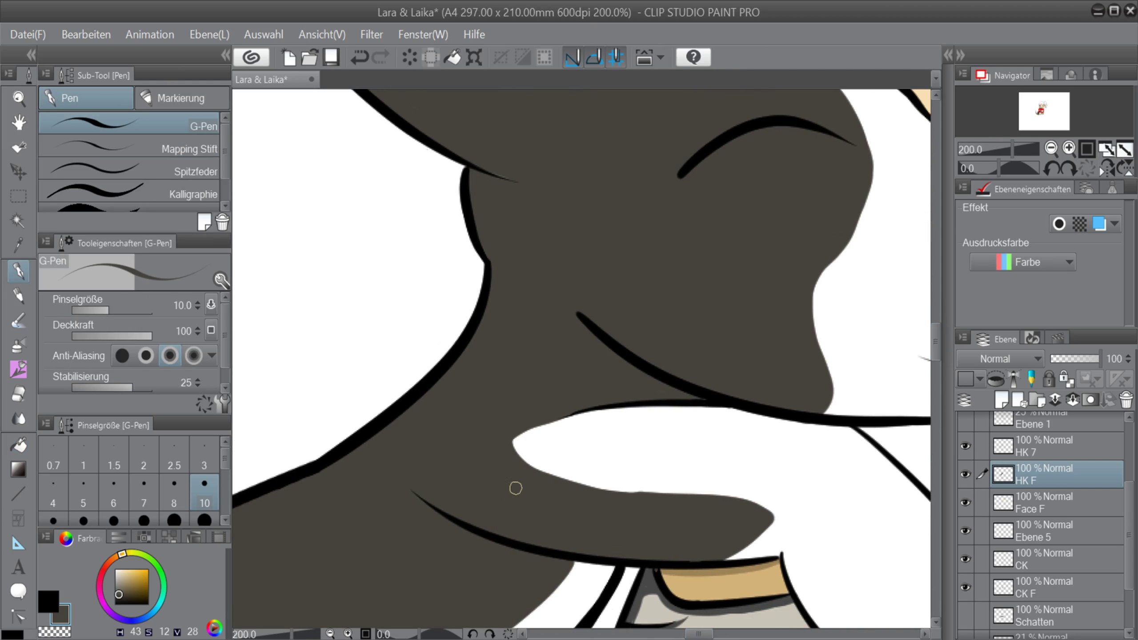
pyautogui.moveTo(936, 348); pyautogui.dragTo(936, 385)
pyautogui.scroll(-3, 623, 551)
pyautogui.hscroll(-2, 623, 552)
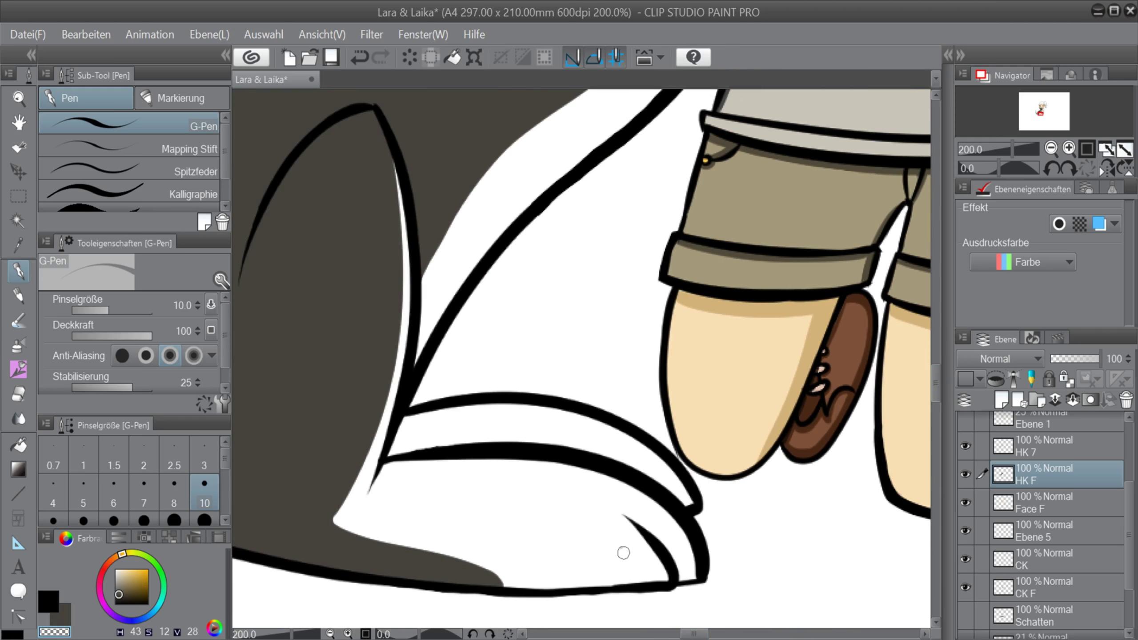
pyautogui.click(965, 447)
pyautogui.click(965, 447)
# Try to cover the white gap inside the narrow tip of the dog's tail with the pen on the HK 7 layer.
pyautogui.hscroll(-3, 869, 501)
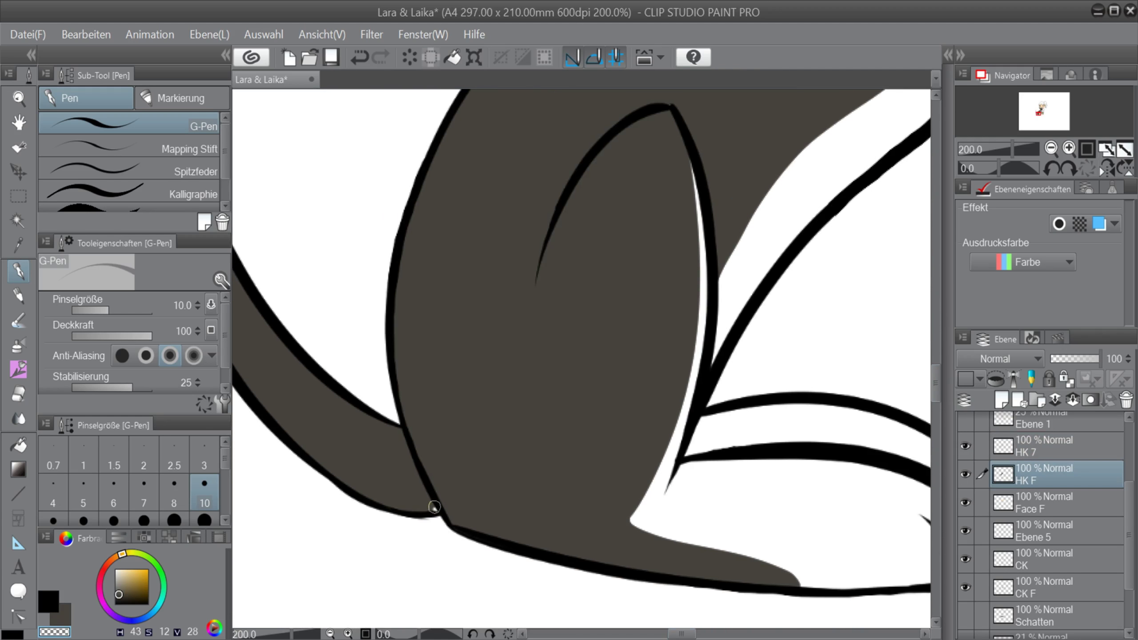
pyautogui.press('x')
pyautogui.press('c')
pyautogui.click(1064, 443)
pyautogui.moveTo(687, 634); pyautogui.dragTo(676, 634)
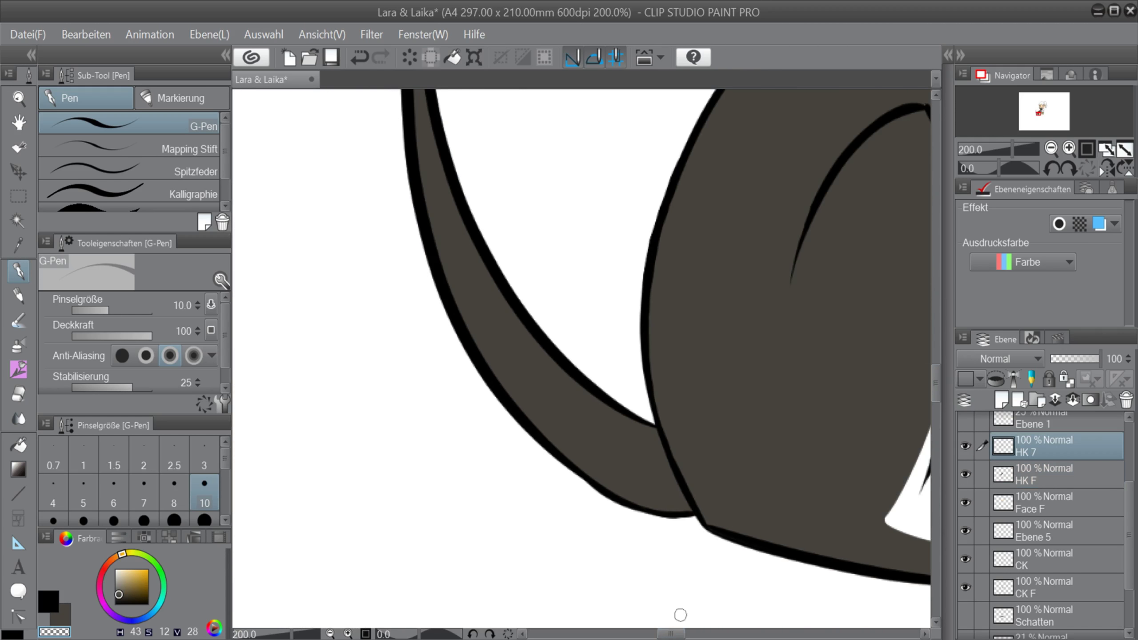
pyautogui.moveTo(936, 394); pyautogui.dragTo(936, 366)
pyautogui.press('c')
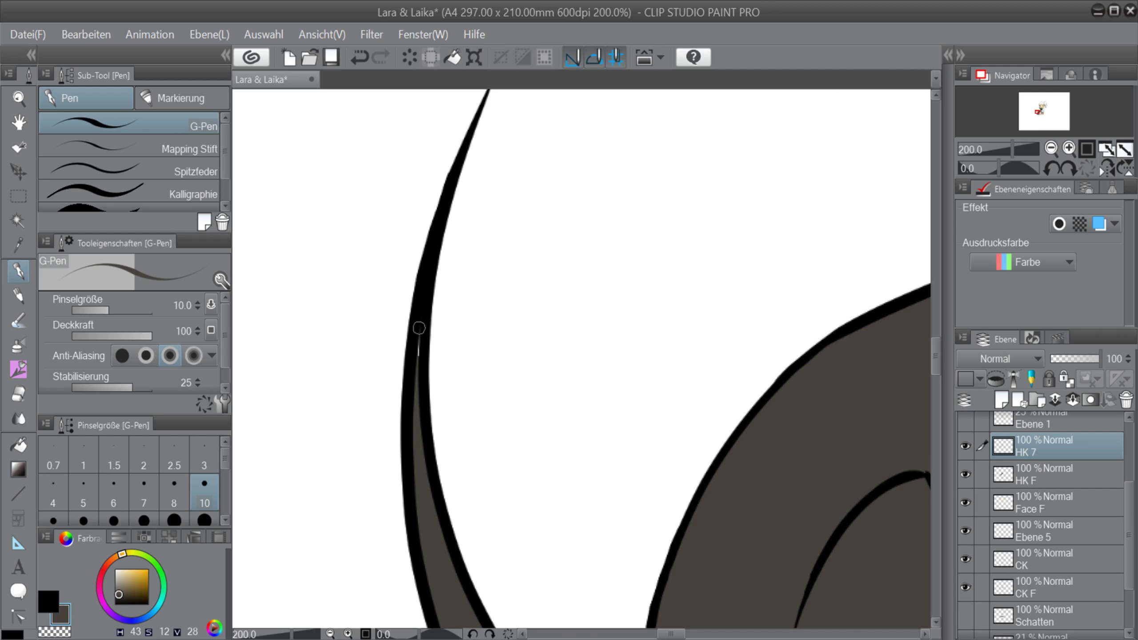
pyautogui.moveTo(419, 327)
pyautogui.mouseDown()
pyautogui.moveTo(418, 377)
pyautogui.moveTo(419, 349)
pyautogui.mouseUp()
pyautogui.hotkey('ctrl', 'z')
# Erase the grey wedge between the dog's jaw and foreleg on HK F and test brown shadow tones there, settling on H 43, S 44, V 26.
pyautogui.click(1030, 474)
pyautogui.moveTo(672, 634); pyautogui.dragTo(692, 635)
pyautogui.moveTo(938, 386); pyautogui.dragTo(938, 338)
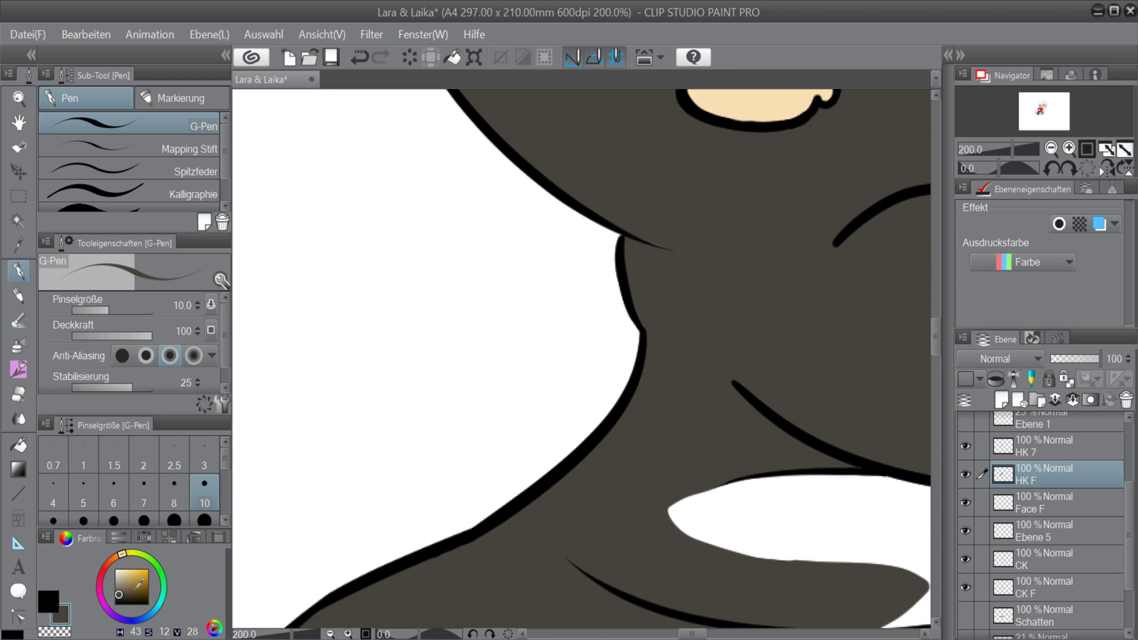
pyautogui.moveTo(128, 589); pyautogui.dragTo(127, 593)
pyautogui.moveTo(698, 635); pyautogui.dragTo(705, 634)
pyautogui.scroll(-1, 573, 457)
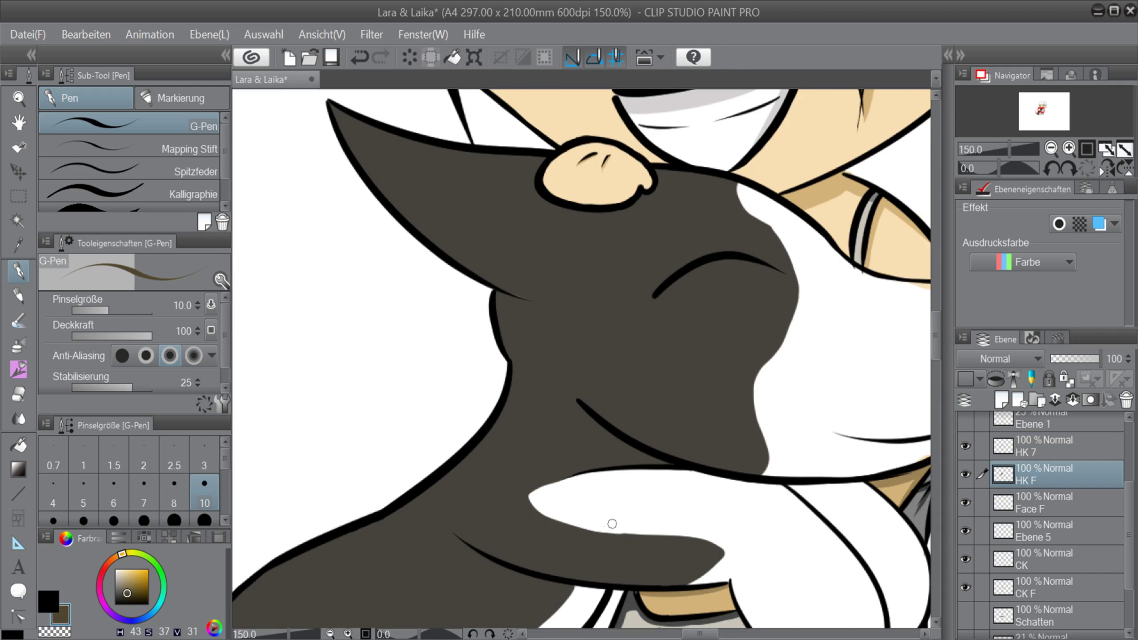
pyautogui.press('c')
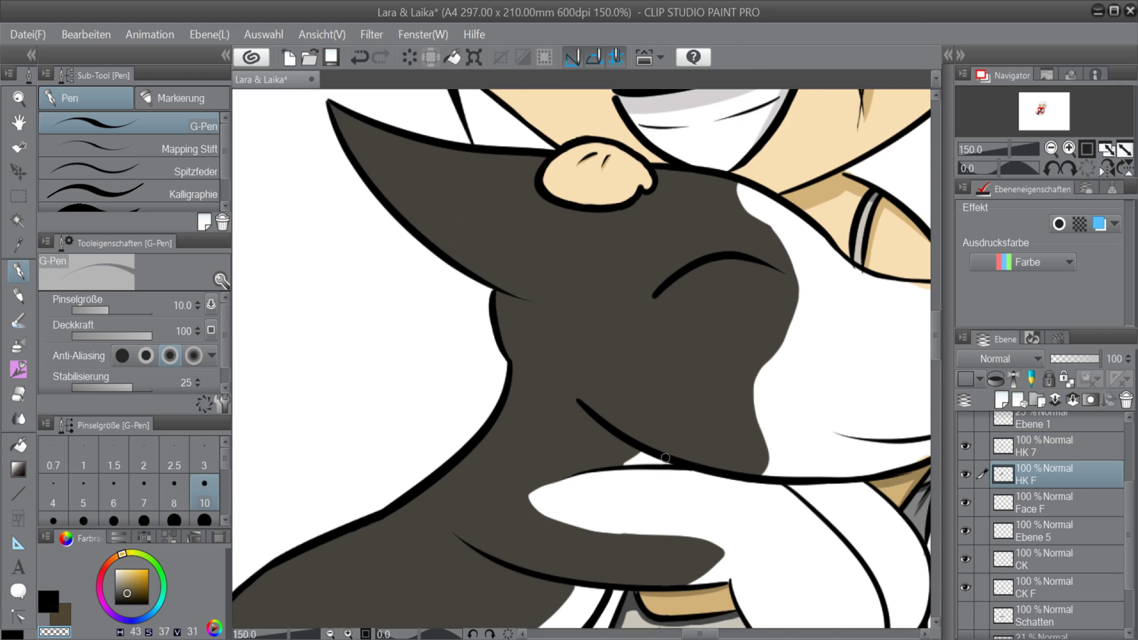
pyautogui.press('c')
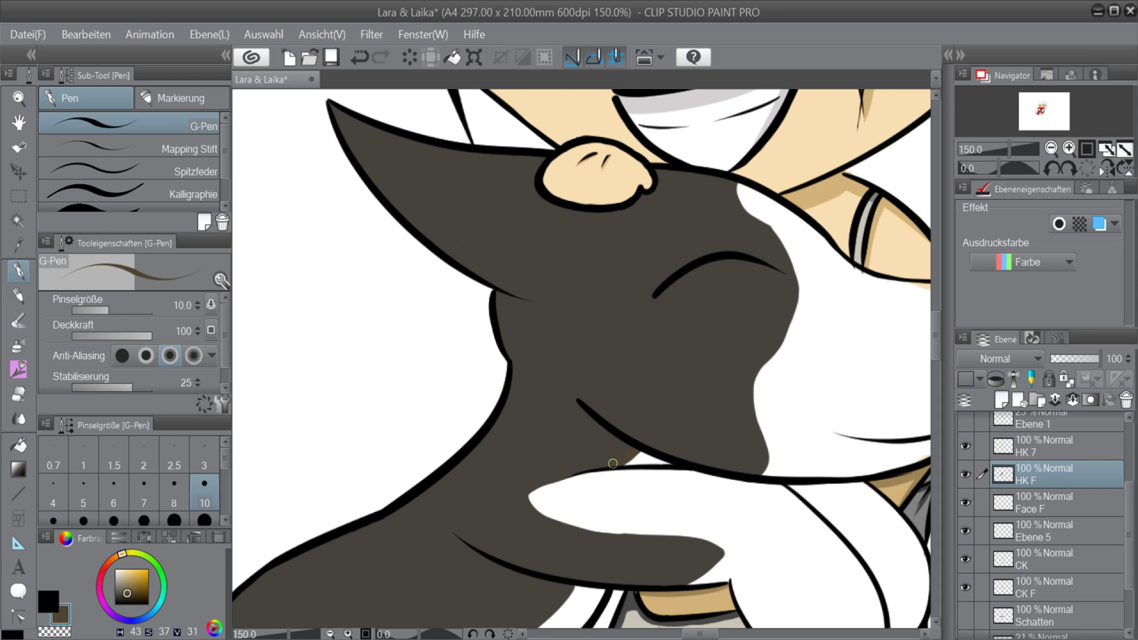
pyautogui.moveTo(128, 589); pyautogui.dragTo(124, 586)
pyautogui.moveTo(618, 463); pyautogui.dragTo(632, 451)
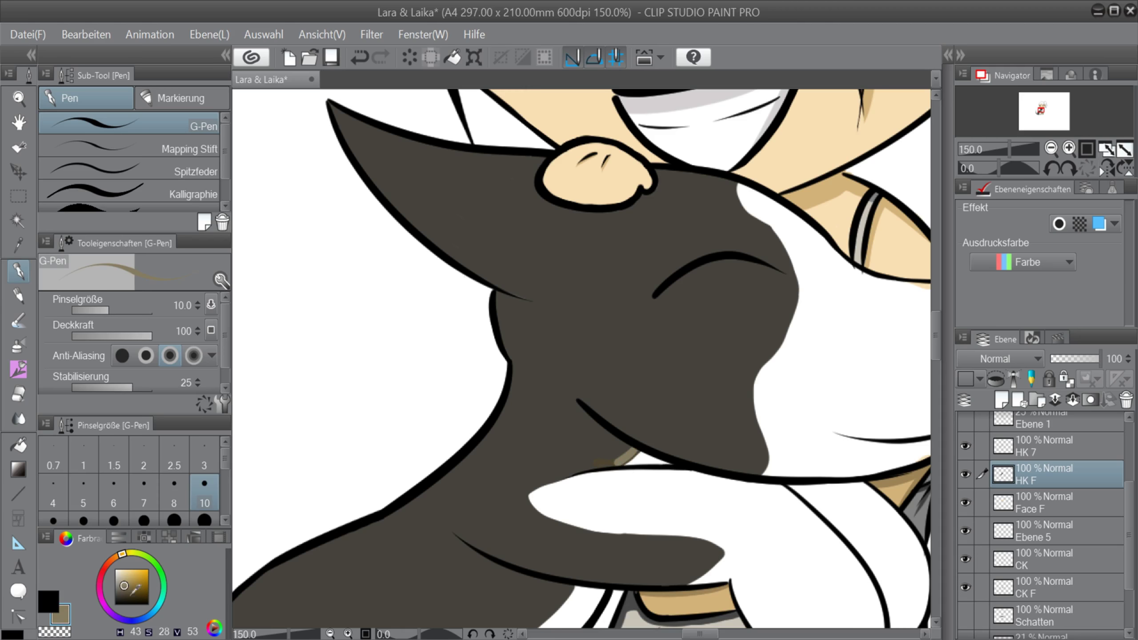
pyautogui.keyDown('alt'); pyautogui.click(628, 454); pyautogui.keyUp('alt')
pyautogui.keyDown('alt'); pyautogui.click(634, 449); pyautogui.keyUp('alt')
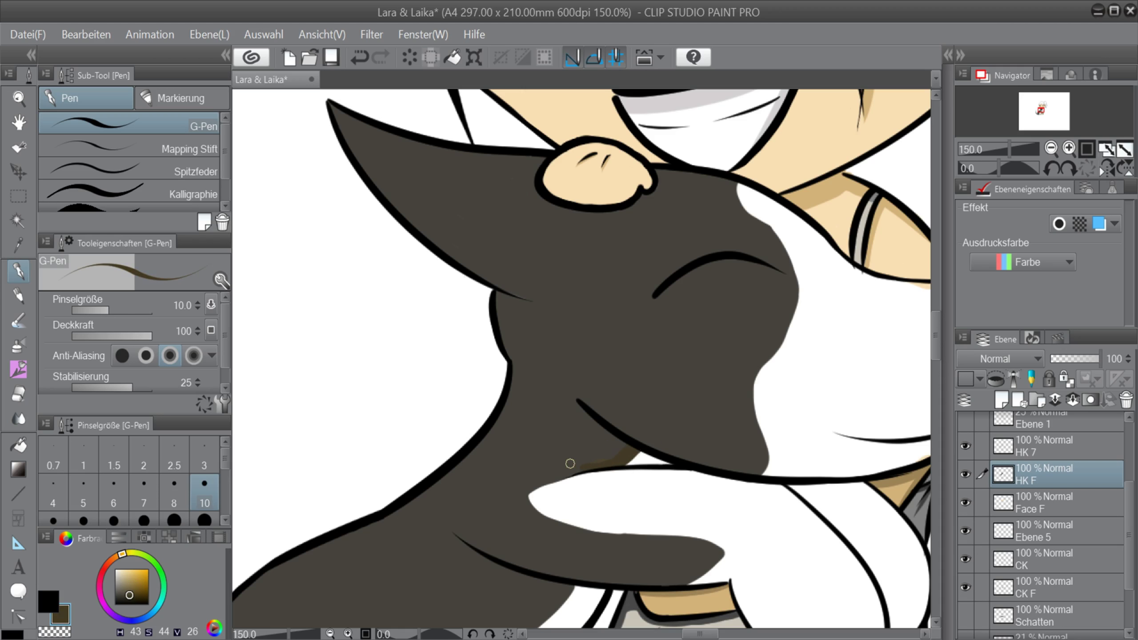
# Paint a dark brown shadow across the dog's neck at brush sizes 10 and 15 and along the top edge of its head.
pyautogui.moveTo(605, 464); pyautogui.dragTo(475, 436)
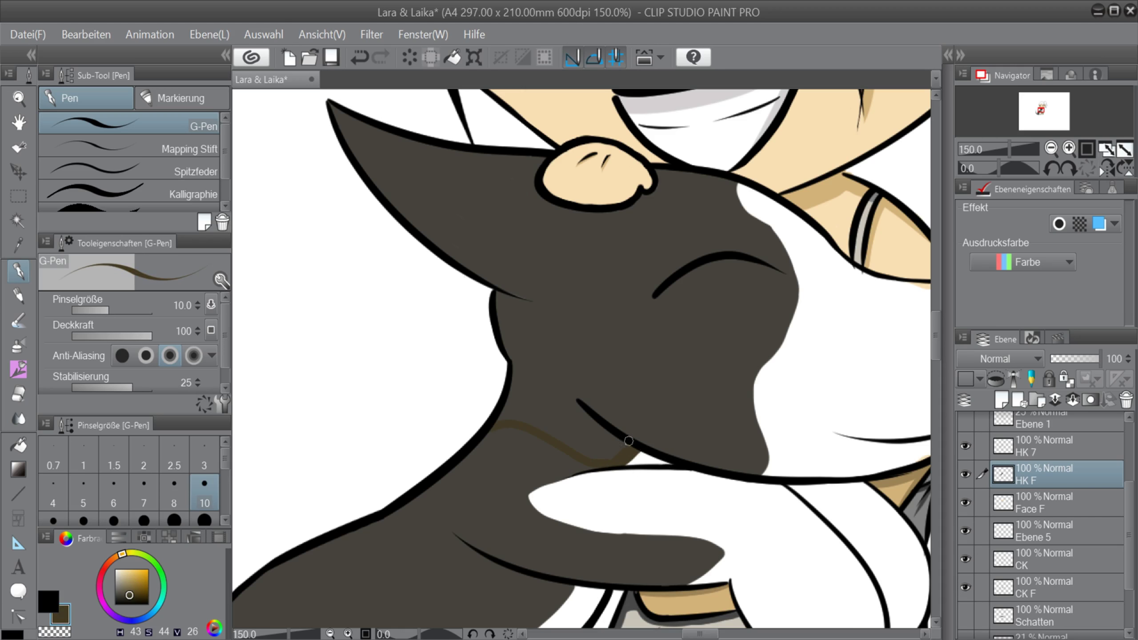
pyautogui.moveTo(935, 336); pyautogui.dragTo(934, 329)
pyautogui.moveTo(500, 380); pyautogui.dragTo(618, 502)
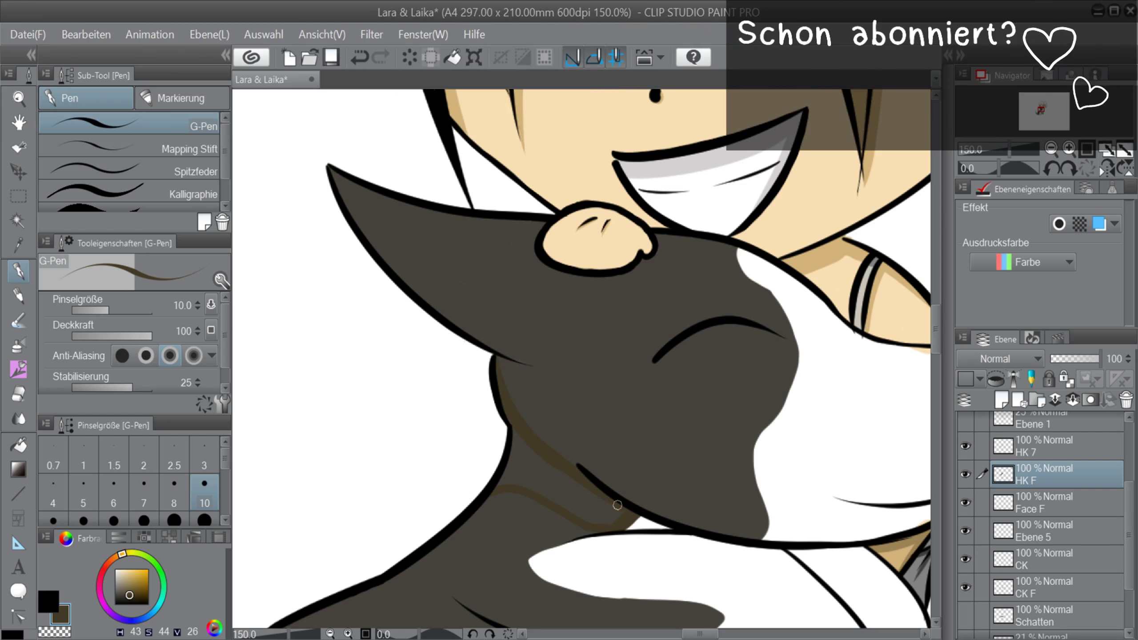
pyautogui.press(']')
pyautogui.press(']')
pyautogui.moveTo(519, 437)
pyautogui.mouseDown()
pyautogui.moveTo(504, 483)
pyautogui.moveTo(578, 496)
pyautogui.mouseUp()
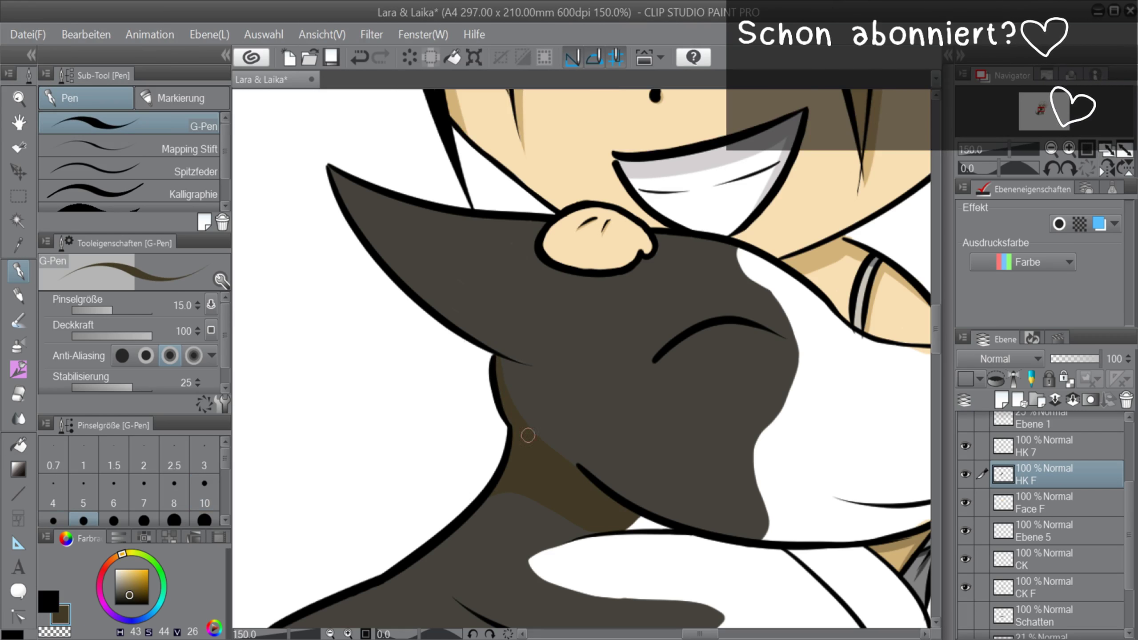
pyautogui.moveTo(938, 322); pyautogui.dragTo(938, 312)
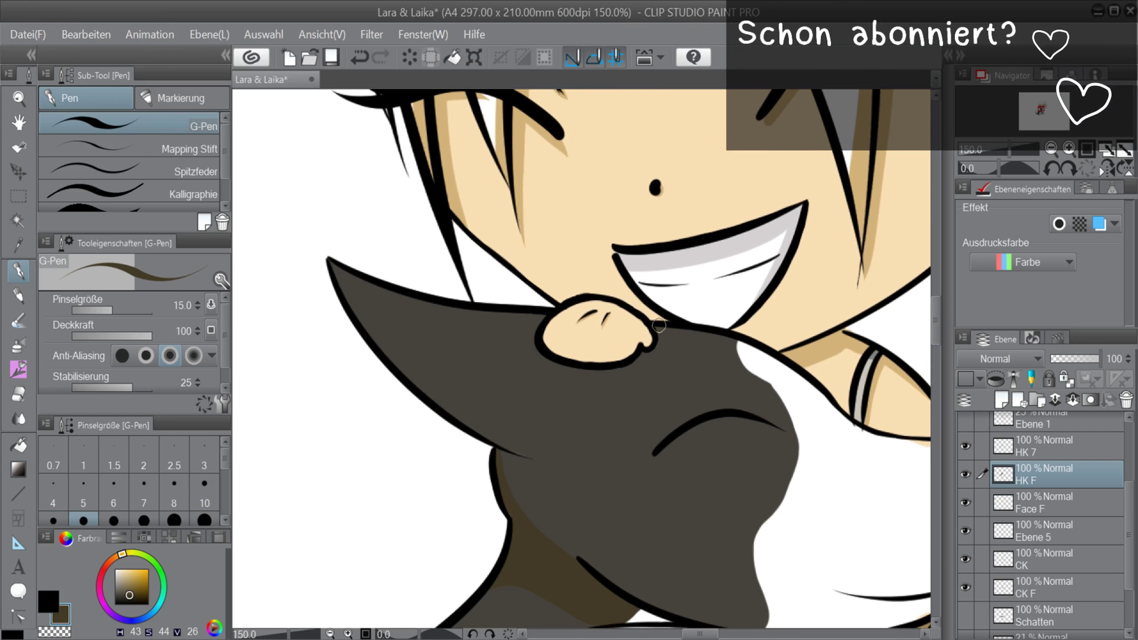
pyautogui.moveTo(661, 331); pyautogui.dragTo(793, 367)
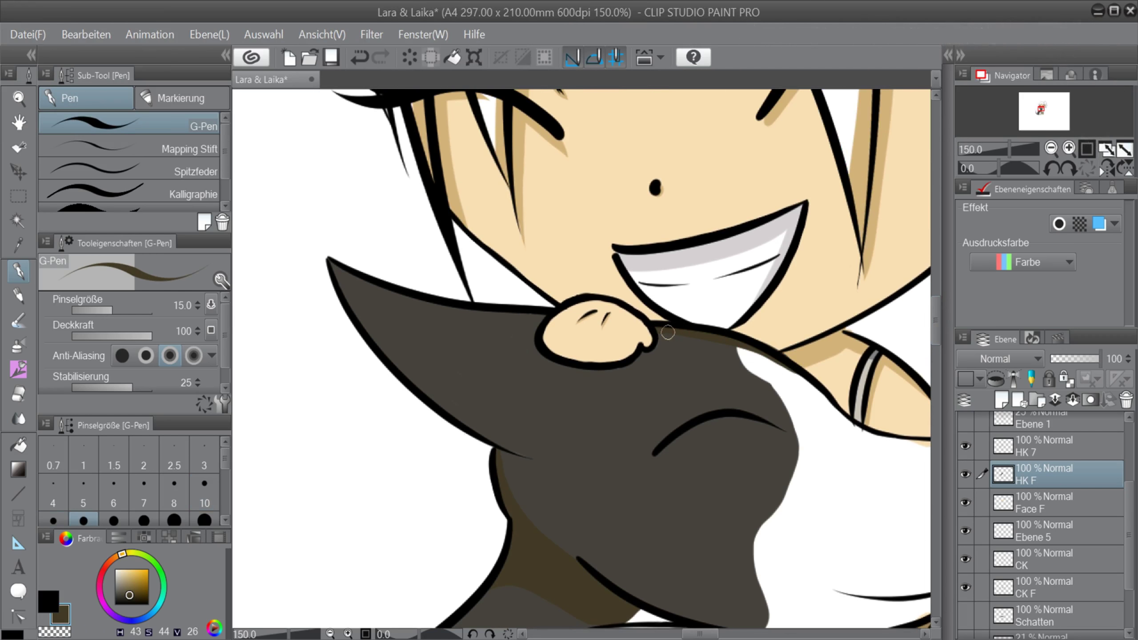
# Set the drawing colour to a darker grey, H 45, S 10, V 17, and fill the dog's markings and tail with it.
pyautogui.scroll(-3, 915, 417)
pyautogui.moveTo(938, 366); pyautogui.dragTo(939, 389)
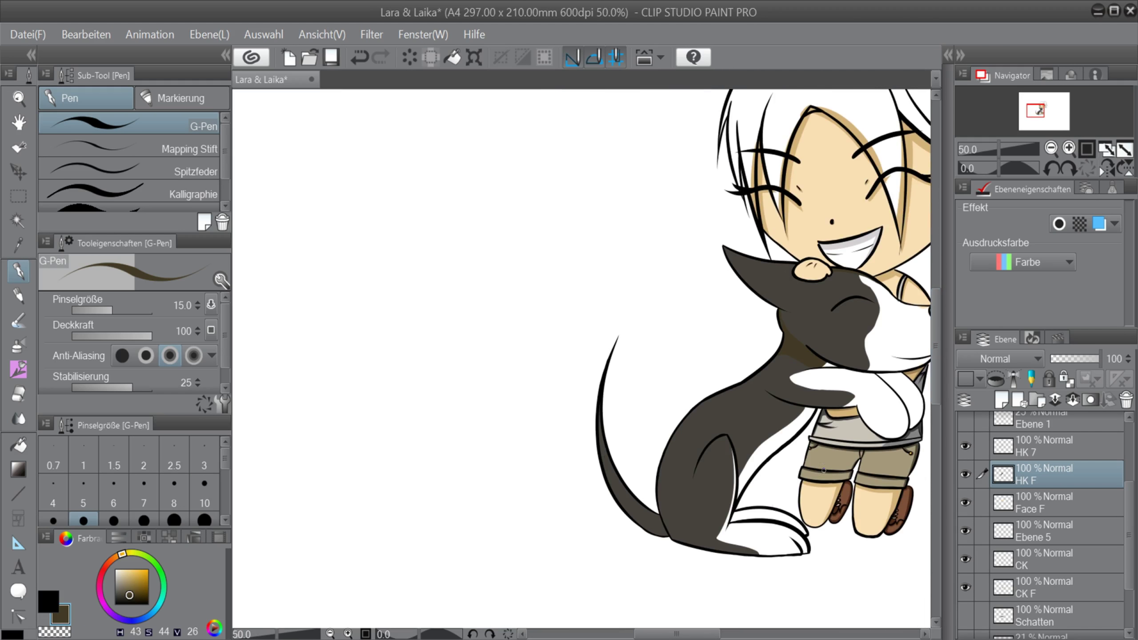
pyautogui.click(118, 598)
pyautogui.click(19, 444)
pyautogui.click(762, 423)
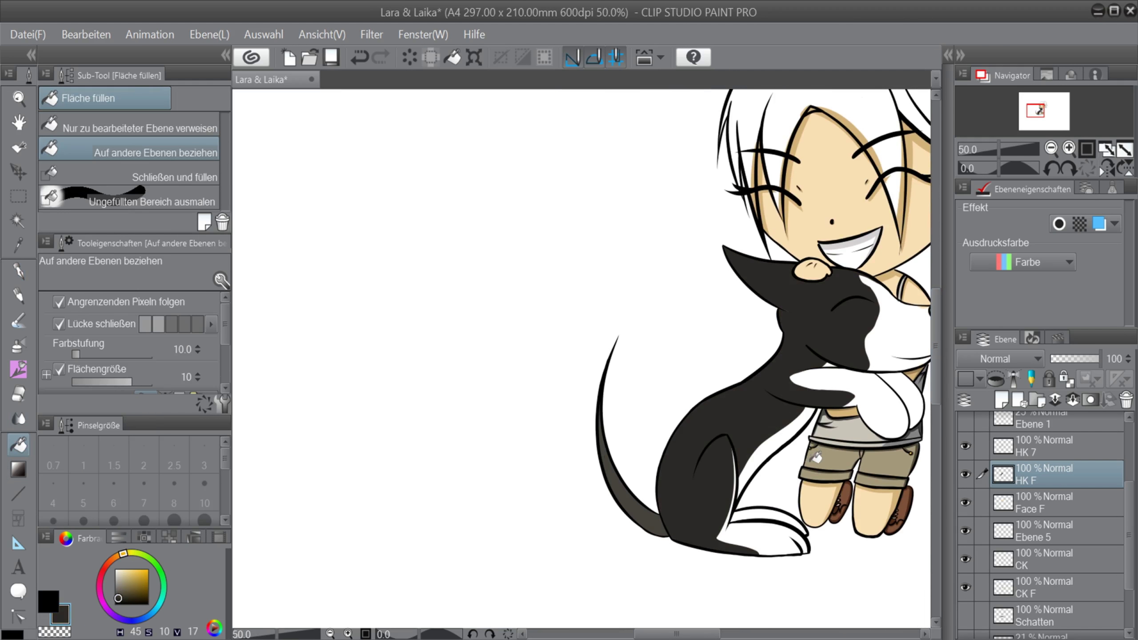
pyautogui.click(658, 514)
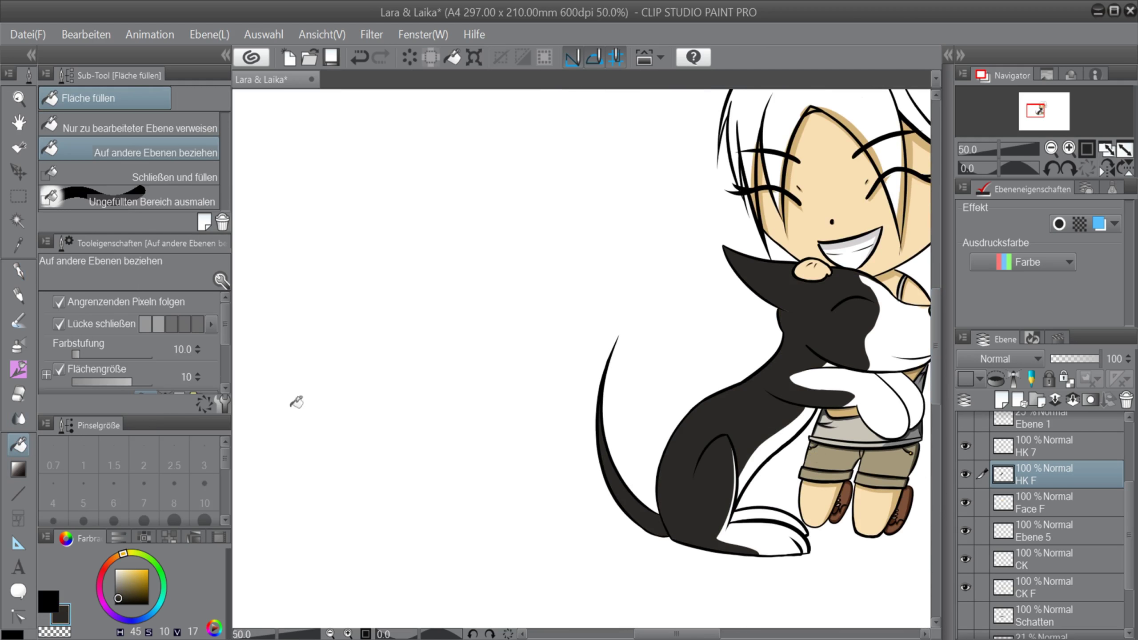
# Undo the darker fills and sample the neck's brown shadow as the main colour, painting a small swatch of it beside the dog.
pyautogui.hotkey('ctrl', 'z')
pyautogui.hotkey('ctrl', 'z')
pyautogui.hotkey('ctrl', 'z')
pyautogui.hotkey('ctrl', 'z')
pyautogui.click(48, 602)
pyautogui.keyDown('alt'); pyautogui.click(794, 344); pyautogui.keyUp('alt')
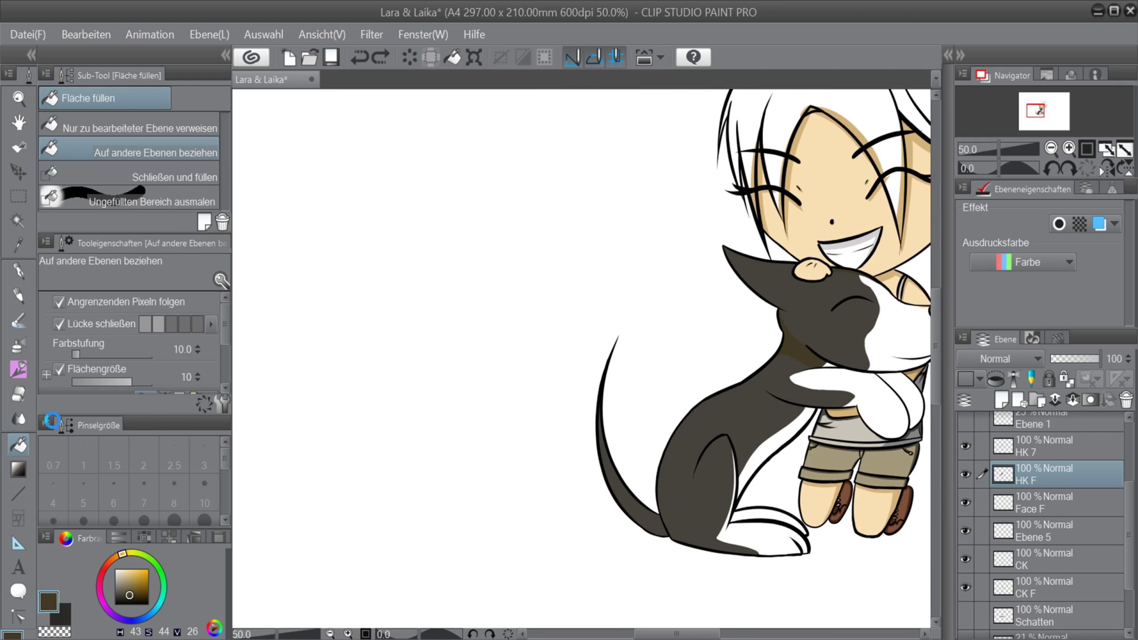
pyautogui.click(415, 320)
pyautogui.press('p')
pyautogui.hotkey('ctrl', 'z')
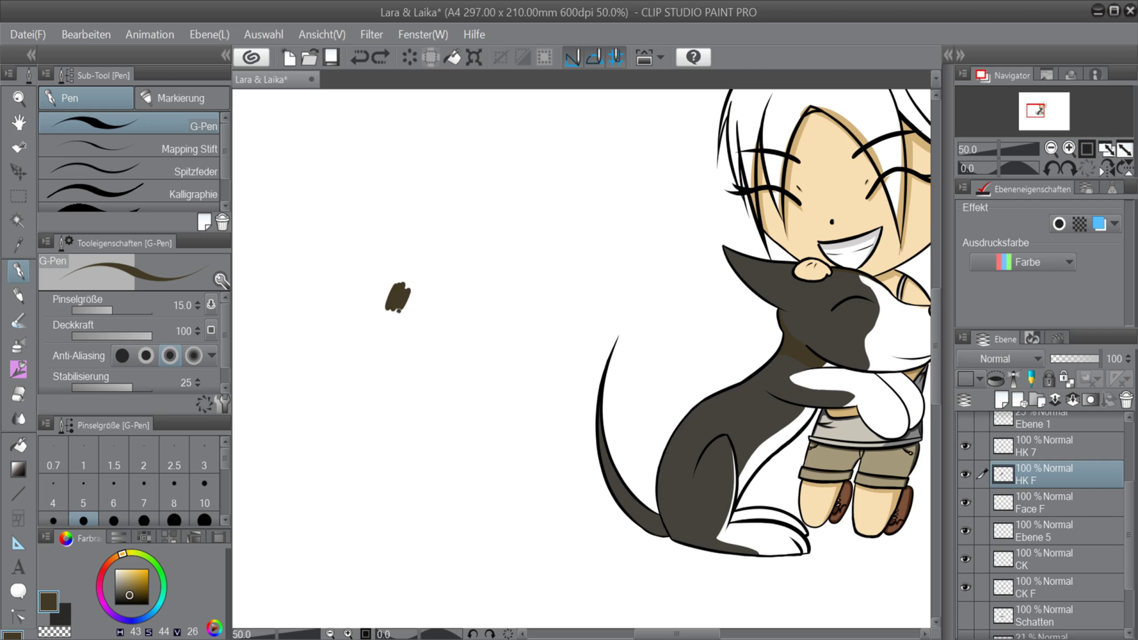
pyautogui.moveTo(398, 311); pyautogui.dragTo(404, 313)
# Fill the dog's head and body markings with the darker grey, H 45, S 10, V 17.
pyautogui.click(64, 619)
pyautogui.click(18, 445)
pyautogui.click(729, 403)
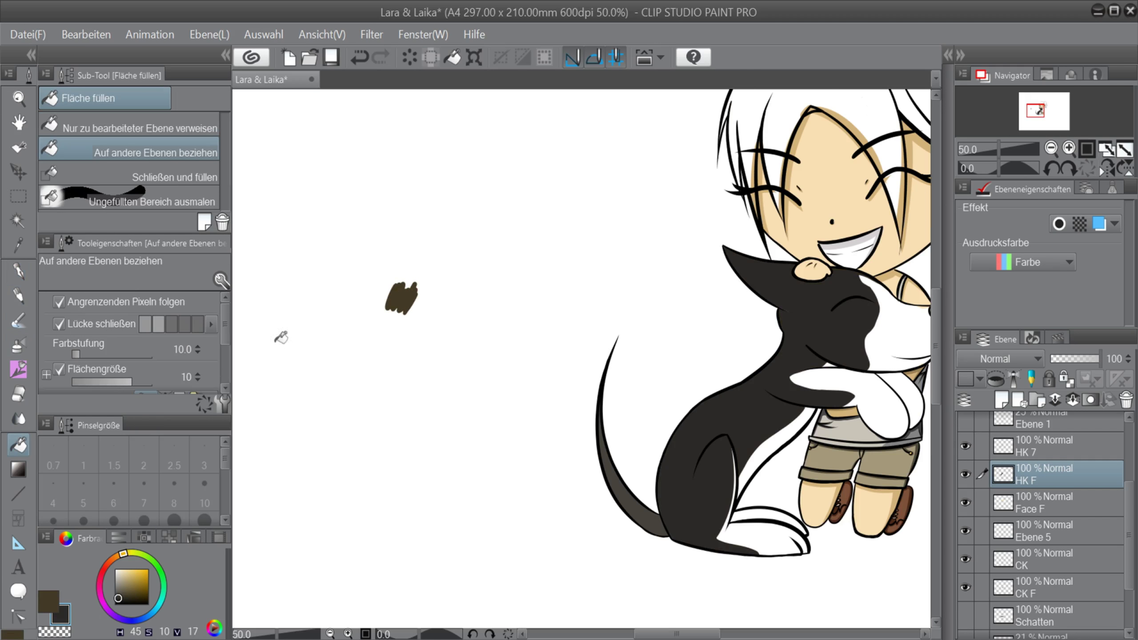
# Repaint the dog's neck shadow below the jaw in dark brown, H 43, S 44, V 26, with the G-Pen at size 15.
pyautogui.press('x')
pyautogui.press('p')
pyautogui.scroll(3, 824, 343)
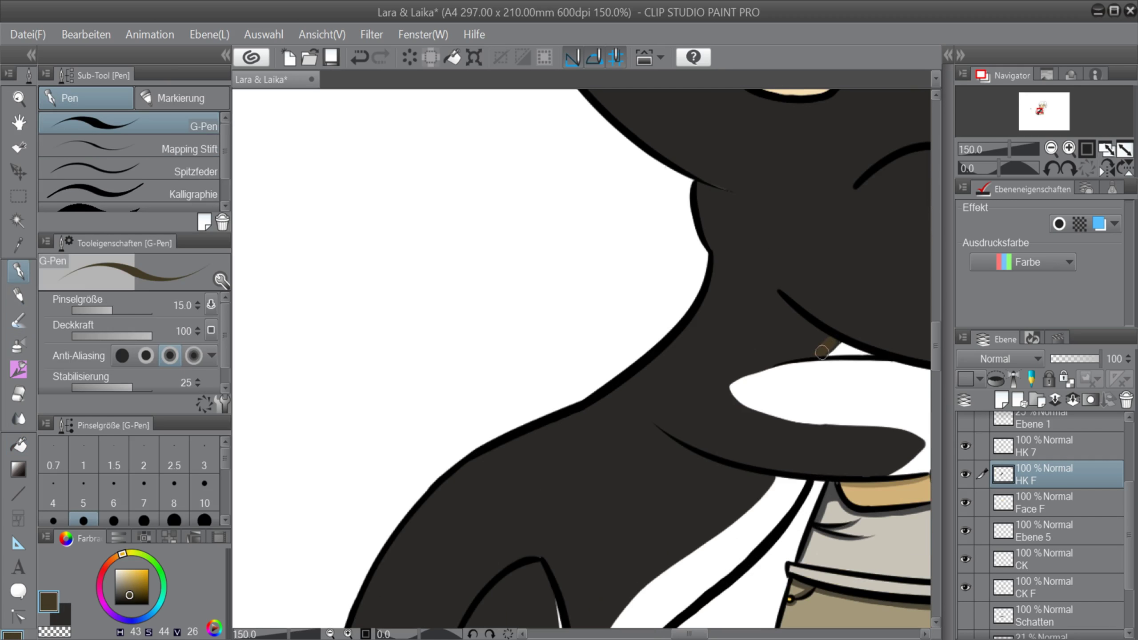
pyautogui.moveTo(815, 365); pyautogui.dragTo(692, 320)
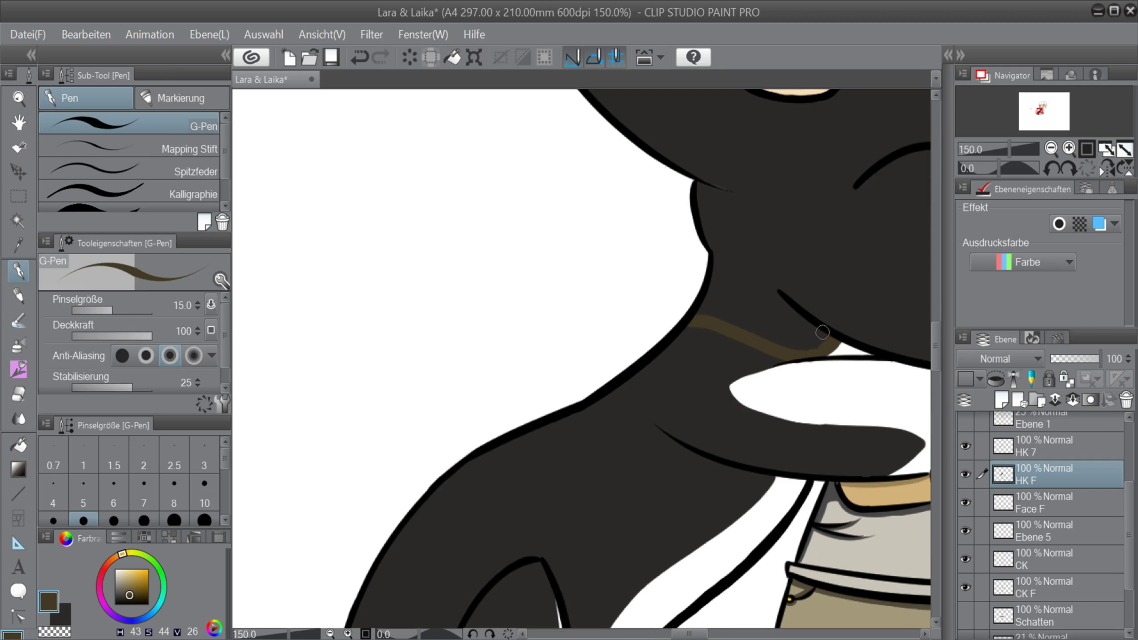
pyautogui.moveTo(697, 184); pyautogui.dragTo(775, 311)
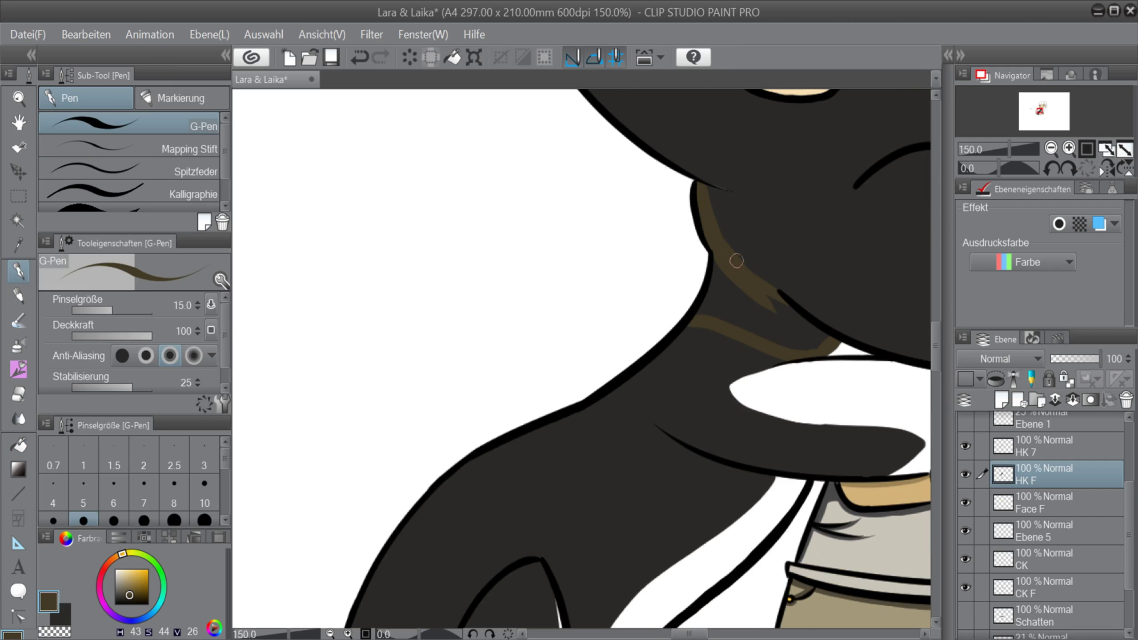
pyautogui.hotkey('ctrl', 'z')
pyautogui.hotkey('ctrl', 'z')
pyautogui.moveTo(796, 312)
pyautogui.mouseDown()
pyautogui.moveTo(727, 247)
pyautogui.moveTo(812, 325)
pyautogui.moveTo(810, 339)
pyautogui.moveTo(707, 310)
pyautogui.moveTo(810, 342)
pyautogui.moveTo(792, 342)
pyautogui.moveTo(750, 297)
pyautogui.moveTo(769, 331)
pyautogui.mouseUp()
pyautogui.press('c')
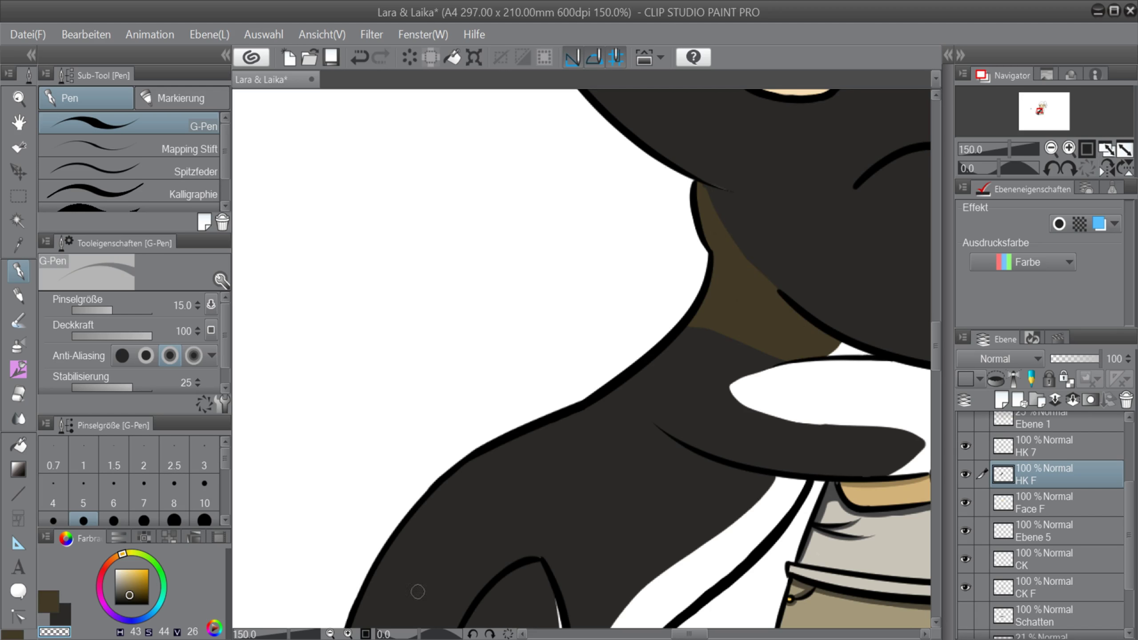
# Touch up the dog's head beside the girl's hand with the dark grey H 45, S 10, V 17 at brush size 15.
pyautogui.click(49, 603)
pyautogui.scroll(-3, 852, 390)
pyautogui.scroll(4, 884, 314)
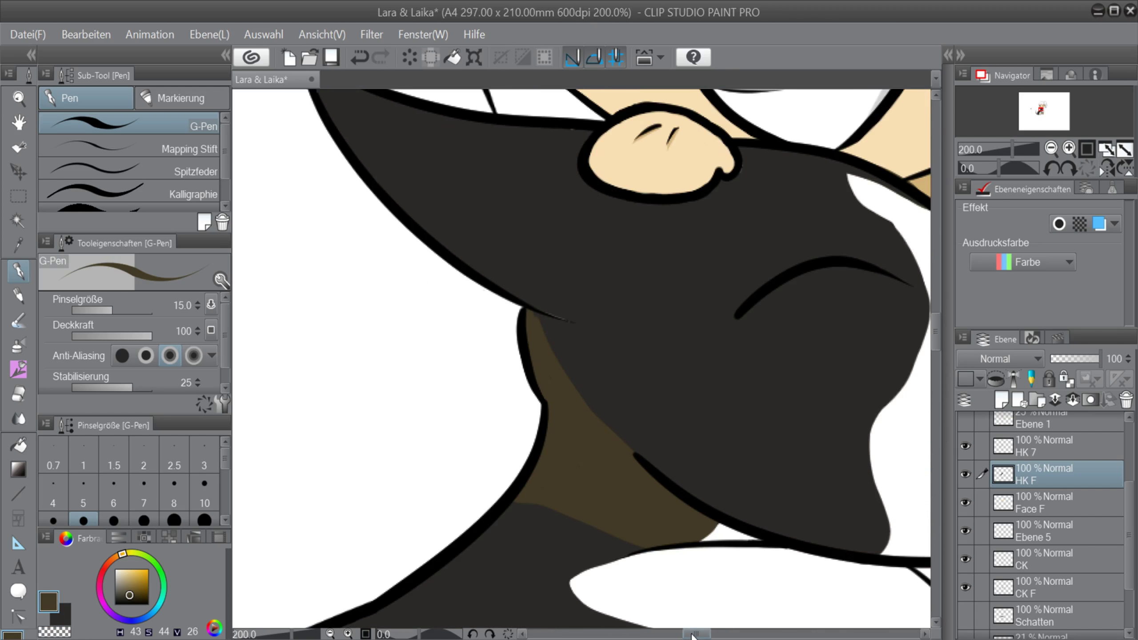
pyautogui.moveTo(692, 636); pyautogui.dragTo(703, 636)
pyautogui.moveTo(936, 332); pyautogui.dragTo(936, 325)
pyautogui.click(67, 616)
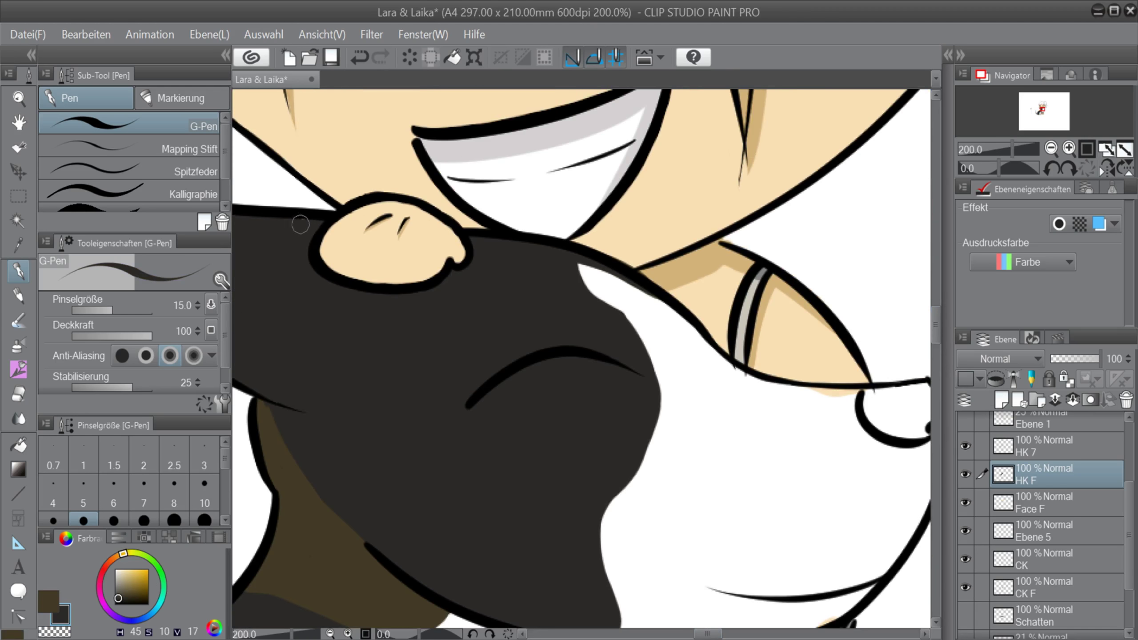
# Paint a brown strip along the top edge of the dog's head between the girl's hand and the muzzle.
pyautogui.moveTo(702, 636); pyautogui.dragTo(666, 636)
pyautogui.moveTo(935, 330)
pyautogui.mouseDown()
pyautogui.moveTo(935, 348)
pyautogui.moveTo(935, 328)
pyautogui.mouseUp()
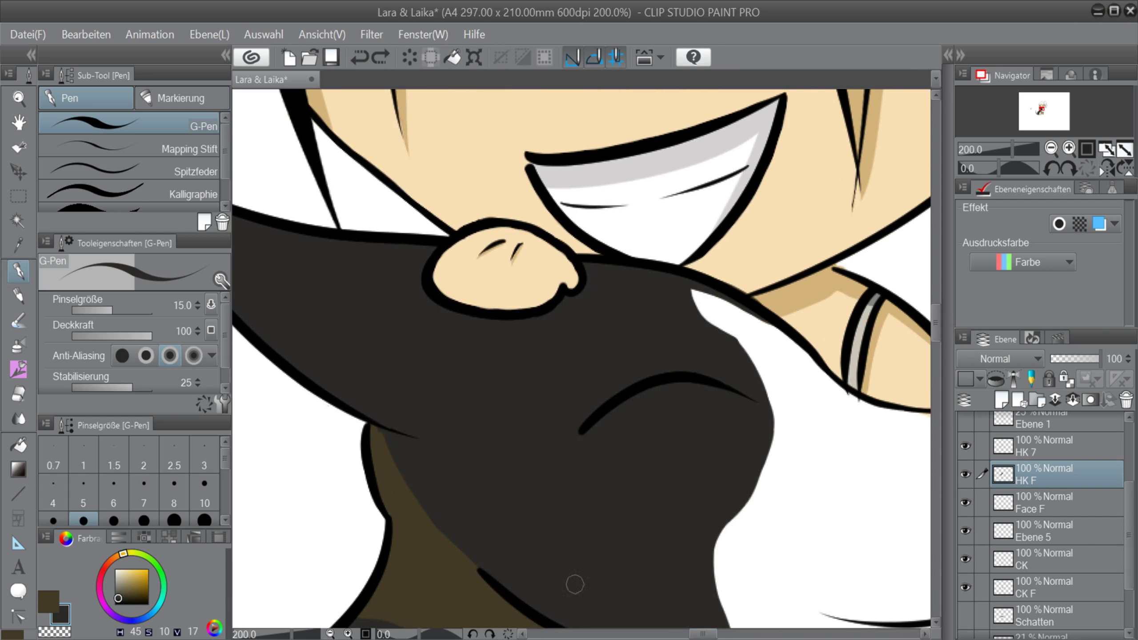
pyautogui.press('x')
pyautogui.moveTo(578, 263)
pyautogui.mouseDown()
pyautogui.moveTo(681, 279)
pyautogui.moveTo(759, 310)
pyautogui.mouseUp()
pyautogui.moveTo(639, 271)
pyautogui.mouseDown()
pyautogui.moveTo(609, 272)
pyautogui.moveTo(663, 276)
pyautogui.mouseUp()
pyautogui.hotkey('ctrl', 'z')
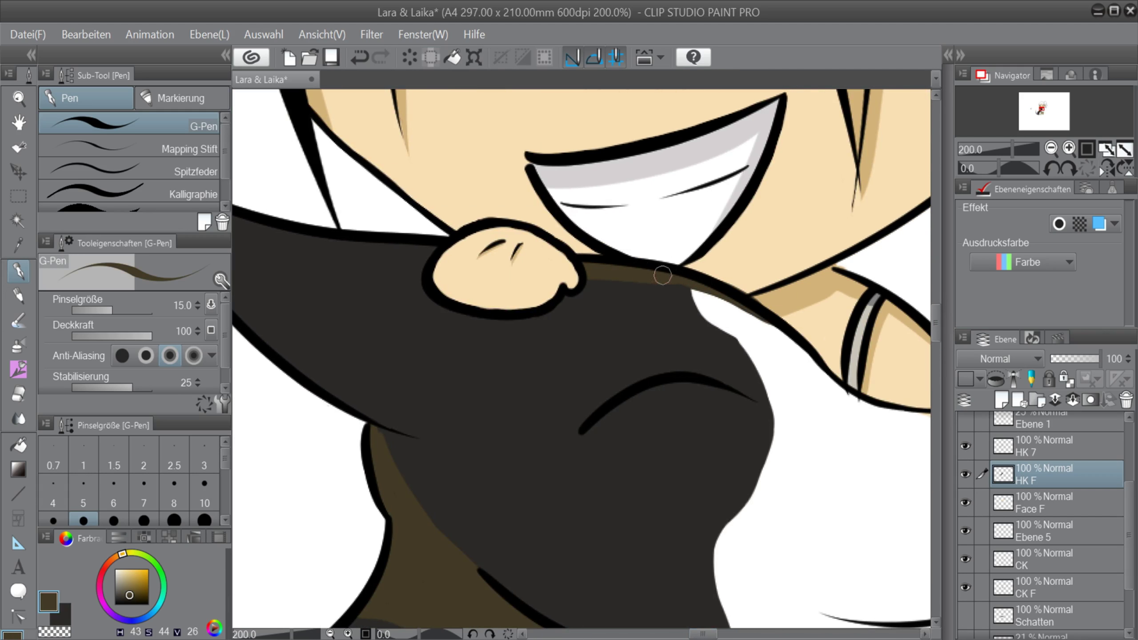
pyautogui.hotkey('ctrl', 'z')
pyautogui.hotkey('ctrl', 'z')
pyautogui.hotkey('ctrl', 'z')
pyautogui.moveTo(582, 271)
pyautogui.mouseDown()
pyautogui.moveTo(604, 283)
pyautogui.moveTo(678, 284)
pyautogui.moveTo(656, 275)
pyautogui.moveTo(632, 270)
pyautogui.moveTo(708, 298)
pyautogui.moveTo(645, 296)
pyautogui.moveTo(711, 288)
pyautogui.moveTo(796, 328)
pyautogui.moveTo(720, 296)
pyautogui.mouseUp()
pyautogui.hotkey('ctrl', 'z')
pyautogui.hotkey('ctrl', 'z')
pyautogui.hotkey('ctrl', 'z')
pyautogui.moveTo(610, 281); pyautogui.dragTo(669, 281)
# Fill the dog's tail with the dark grey fur colour on layer HK F.
pyautogui.moveTo(935, 323); pyautogui.dragTo(934, 385)
pyautogui.scroll(-4, 640, 591)
pyautogui.click(59, 618)
pyautogui.click(18, 446)
pyautogui.click(423, 475)
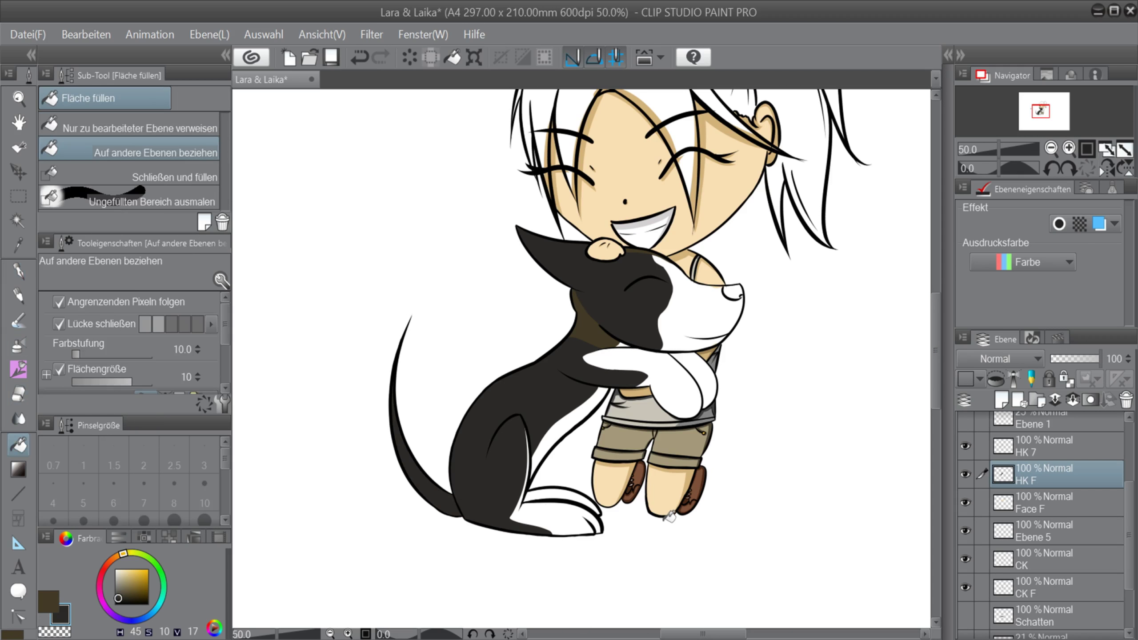
# Erase the skin-colour overspill around the dog's muzzle on layer CK F using the transparent colour.
pyautogui.click(971, 590)
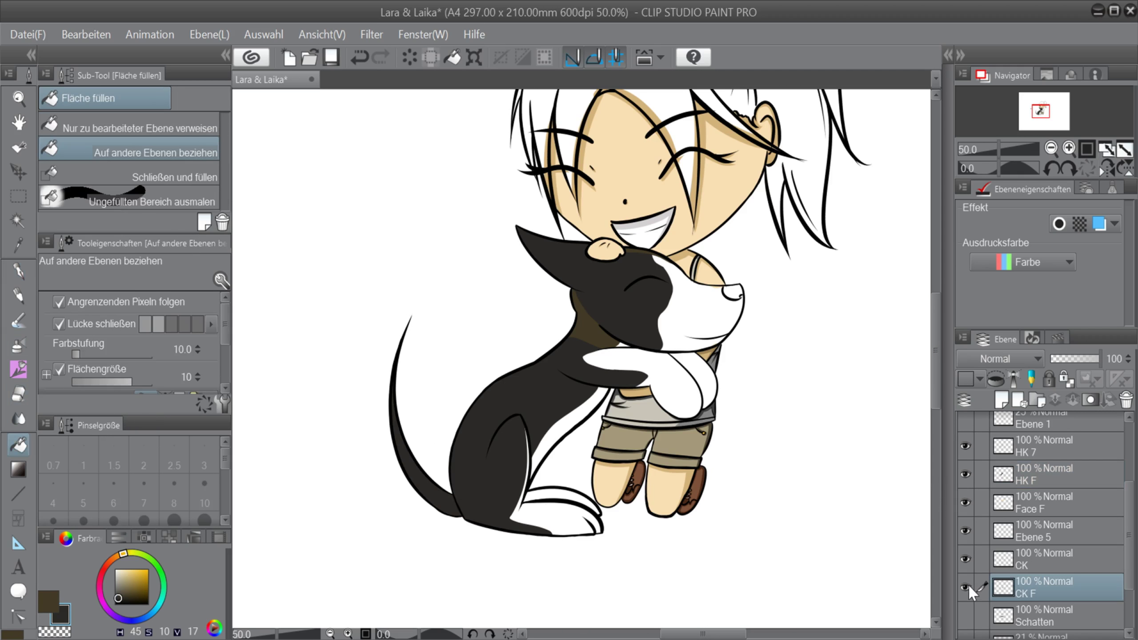
pyautogui.scroll(4, 723, 285)
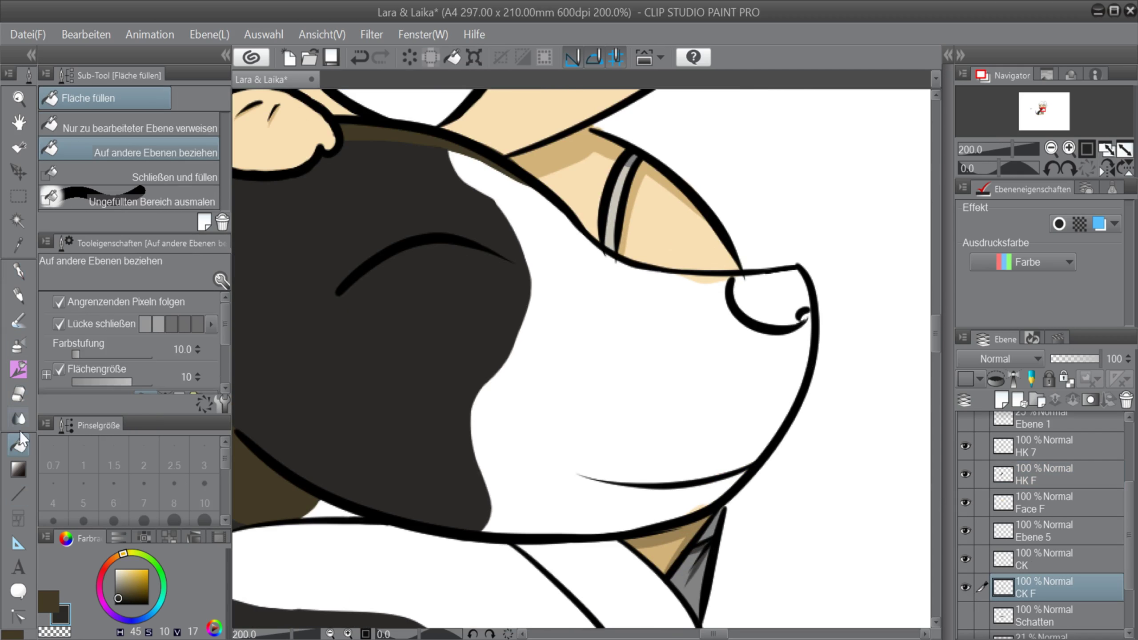
pyautogui.click(23, 275)
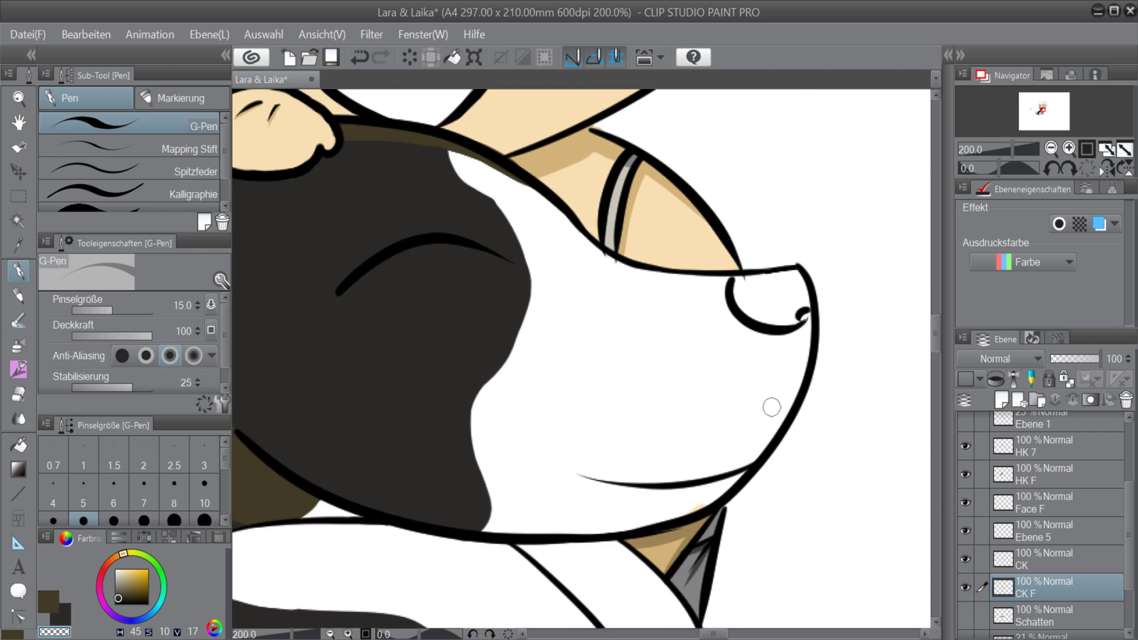
pyautogui.moveTo(703, 500); pyautogui.dragTo(697, 507)
pyautogui.click(1031, 559)
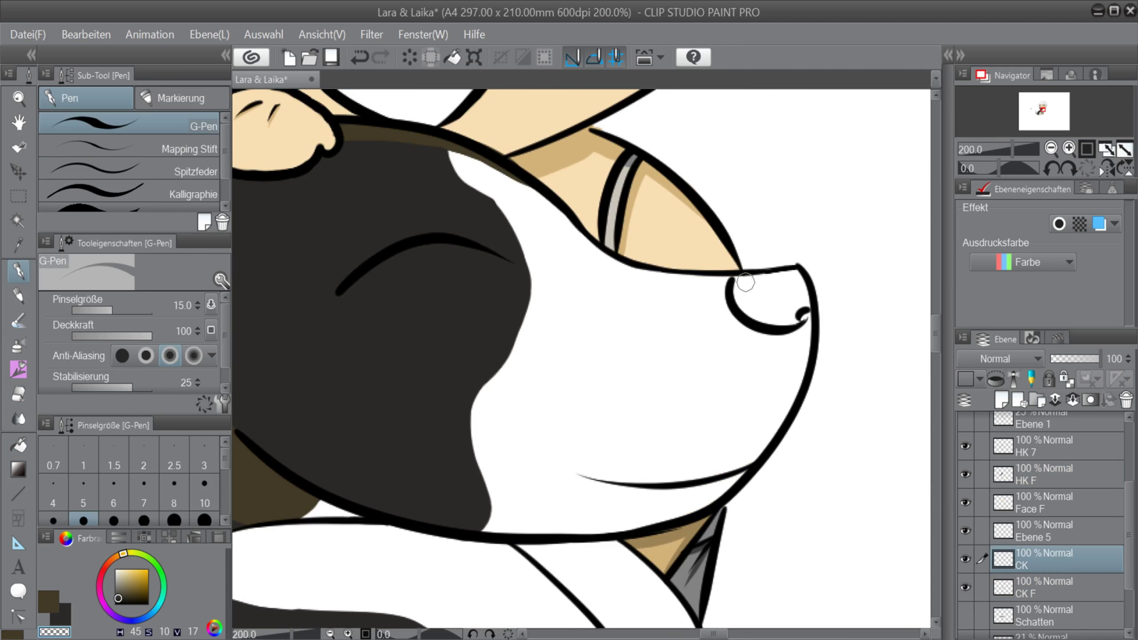
# Paint the dog's nose dark grey on layer HK F with the G-Pen.
pyautogui.click(1042, 477)
pyautogui.click(60, 616)
pyautogui.moveTo(766, 294)
pyautogui.mouseDown()
pyautogui.moveTo(739, 280)
pyautogui.moveTo(759, 317)
pyautogui.moveTo(793, 320)
pyautogui.moveTo(780, 280)
pyautogui.mouseUp()
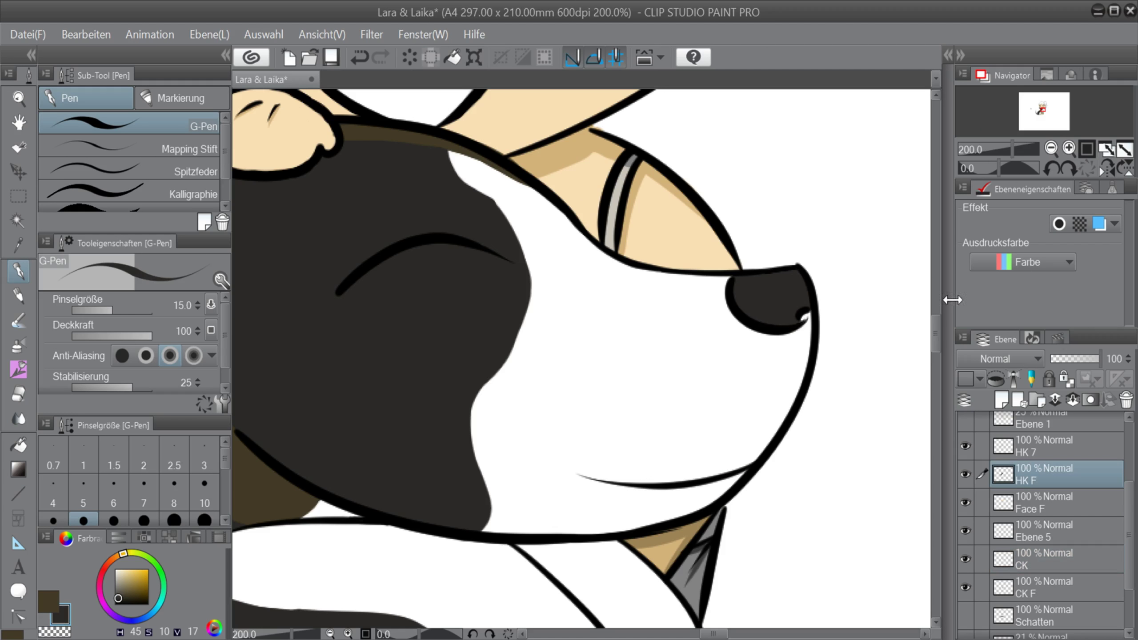
# Darken the neck patch's brown into a very dark brown drawing colour (H 43, S 47, V 12).
pyautogui.moveTo(936, 330); pyautogui.dragTo(936, 339)
pyautogui.moveTo(714, 634); pyautogui.dragTo(702, 633)
pyautogui.click(48, 602)
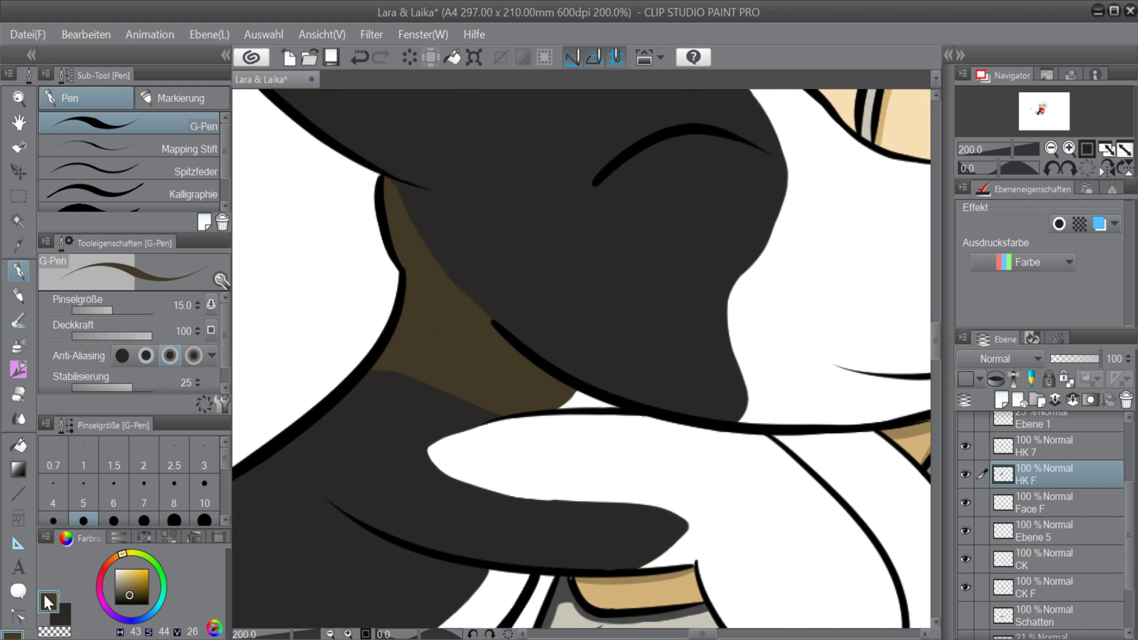
pyautogui.click(131, 600)
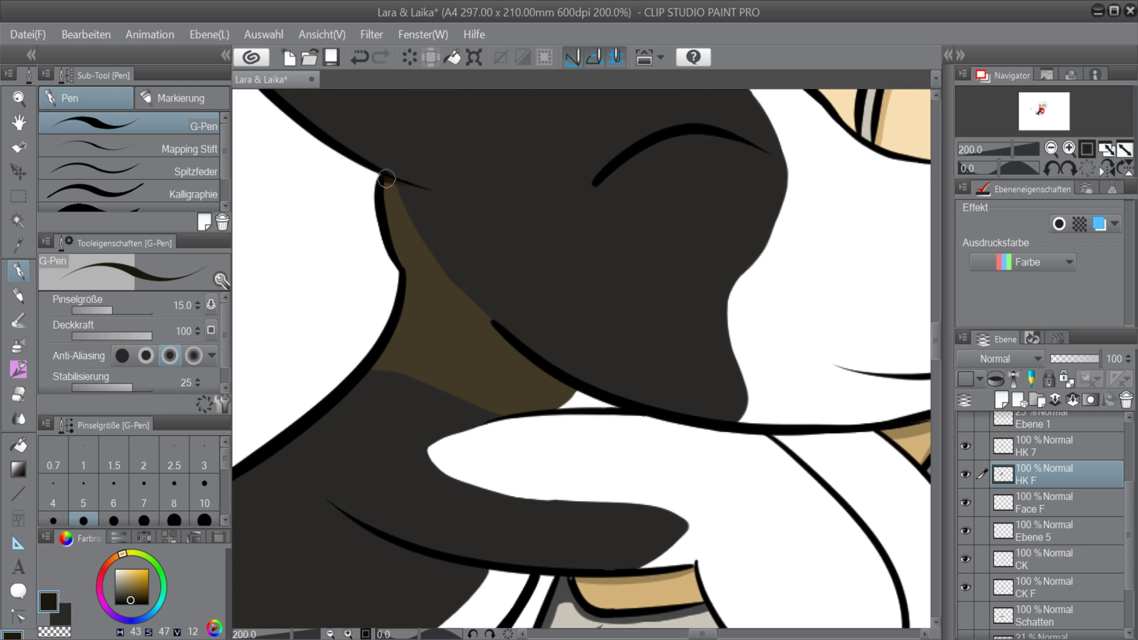
pyautogui.moveTo(387, 178); pyautogui.dragTo(444, 191)
pyautogui.hotkey('ctrl', 'z')
pyautogui.hotkey('ctrl', 'z')
pyautogui.moveTo(498, 333); pyautogui.dragTo(558, 378)
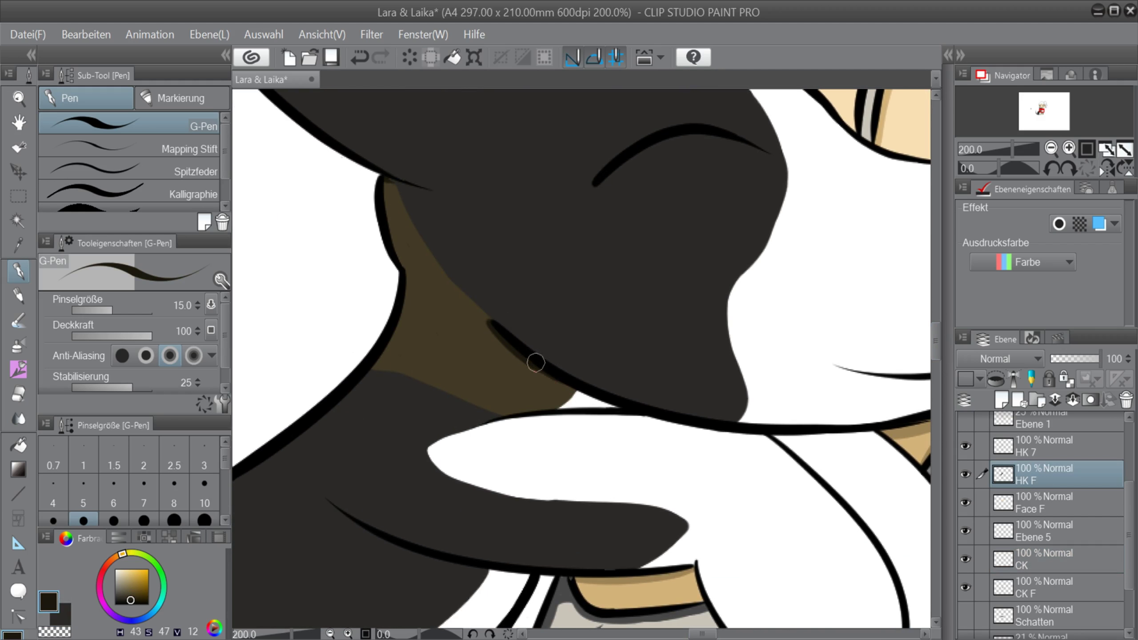
pyautogui.hotkey('ctrl', 'z')
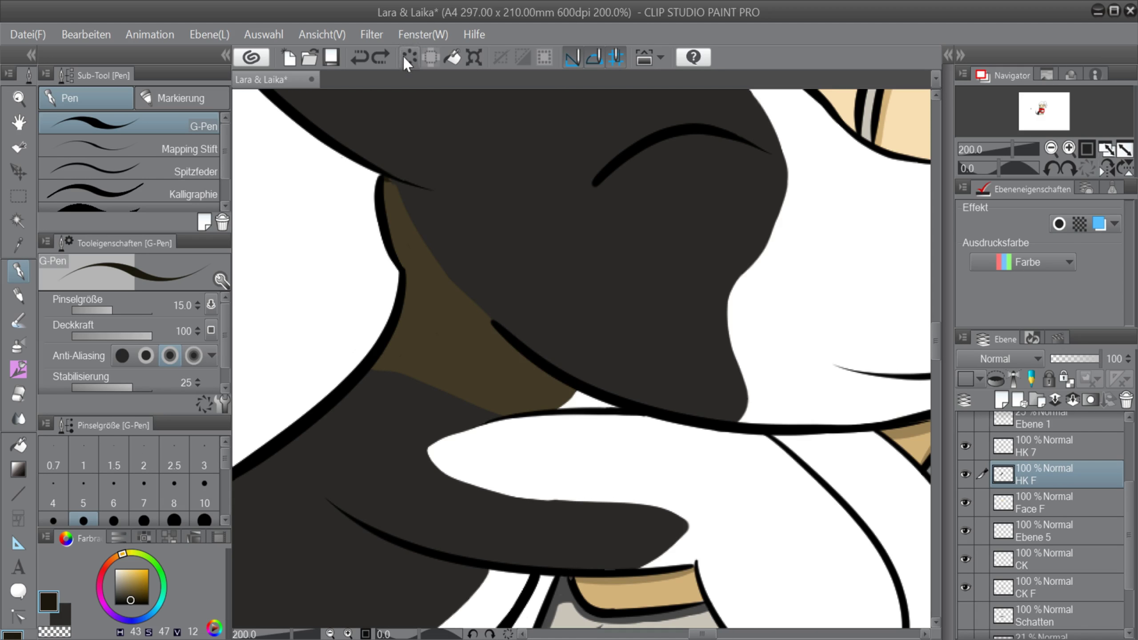
# Paint a very dark brown shadow along the jaw line on the dog's brown neck patch, with the canvas rotated.
pyautogui.moveTo(999, 169); pyautogui.dragTo(972, 170)
pyautogui.moveTo(936, 382); pyautogui.dragTo(936, 386)
pyautogui.moveTo(611, 265); pyautogui.dragTo(609, 378)
pyautogui.hotkey('ctrl', 'z')
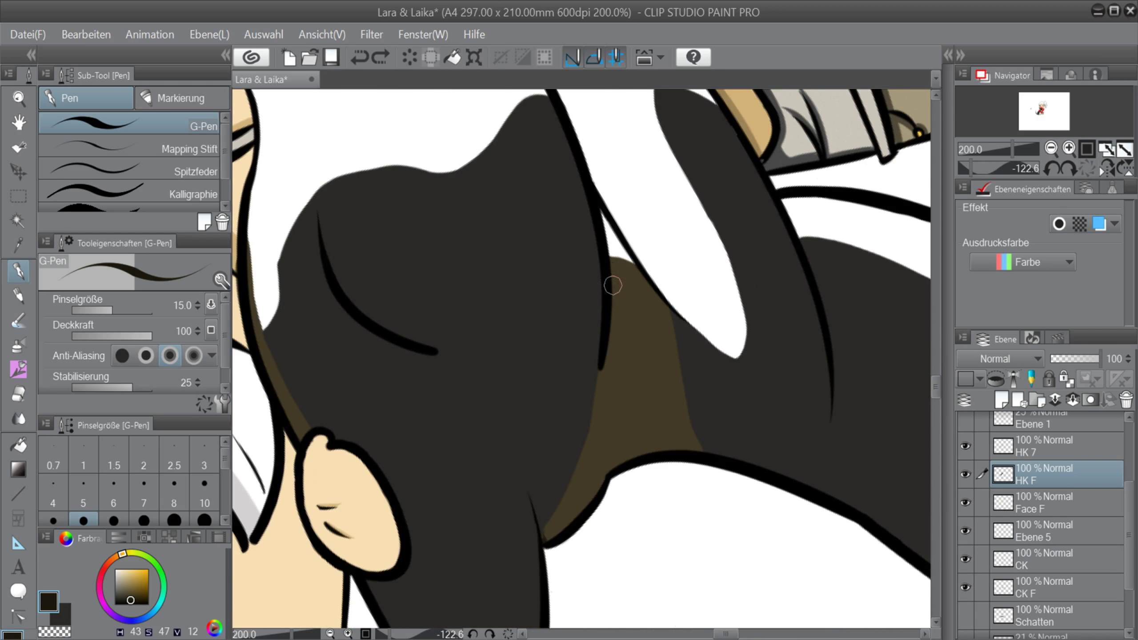
pyautogui.hotkey('ctrl', 'y')
pyautogui.hotkey('ctrl', 'z')
pyautogui.hotkey('ctrl', 'y')
pyautogui.moveTo(552, 537); pyautogui.dragTo(604, 465)
pyautogui.click(1087, 168)
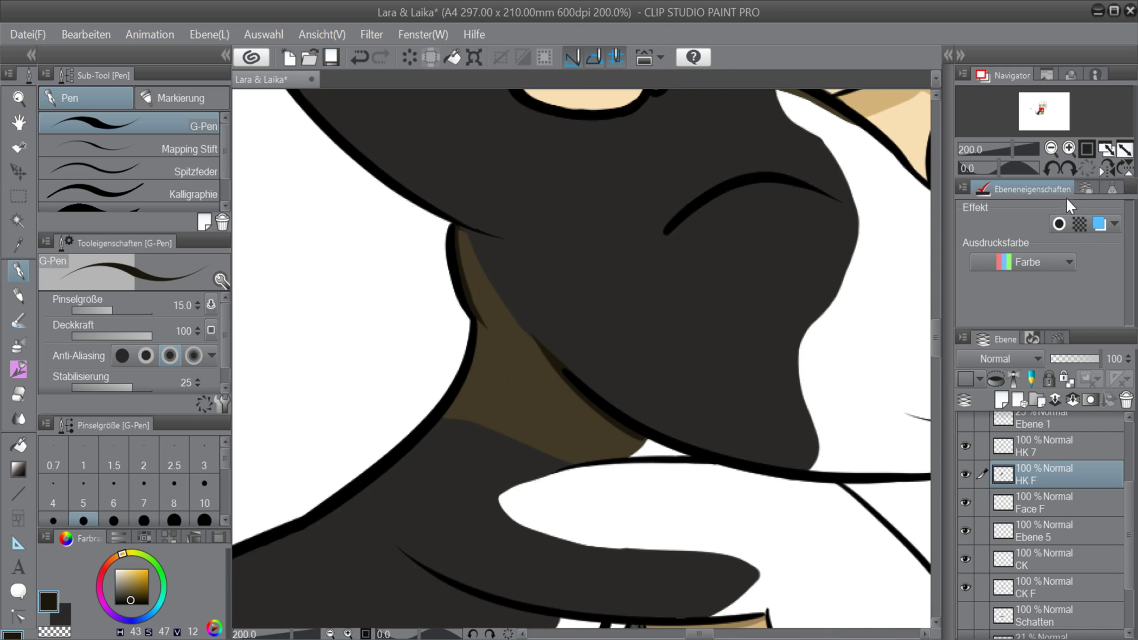
pyautogui.hotkey('ctrl', 'z')
# Paint a shadow on the dog's head around the lower edge of the girl's hand, using near-black (H 45, S 17, V 6) on the dark fur.
pyautogui.moveTo(937, 339); pyautogui.dragTo(937, 327)
pyautogui.rightClick(561, 527)
pyautogui.moveTo(667, 233); pyautogui.dragTo(671, 248)
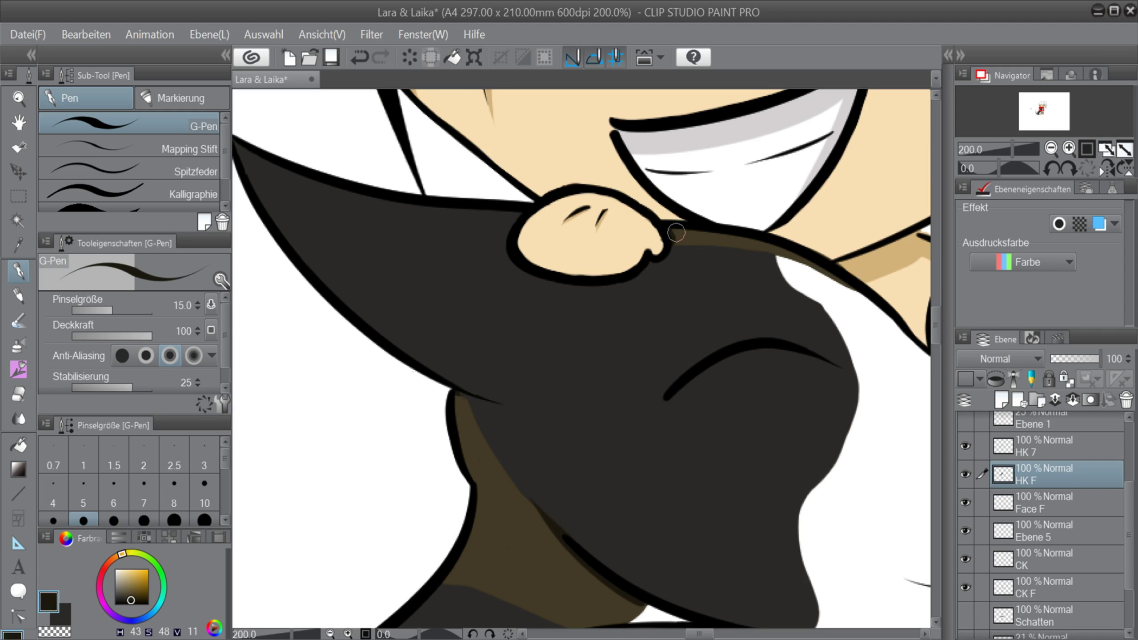
pyautogui.keyDown('alt'); pyautogui.click(661, 253); pyautogui.keyUp('alt')
pyautogui.keyDown('alt'); pyautogui.click(656, 261); pyautogui.keyUp('alt')
pyautogui.moveTo(530, 274); pyautogui.dragTo(653, 267)
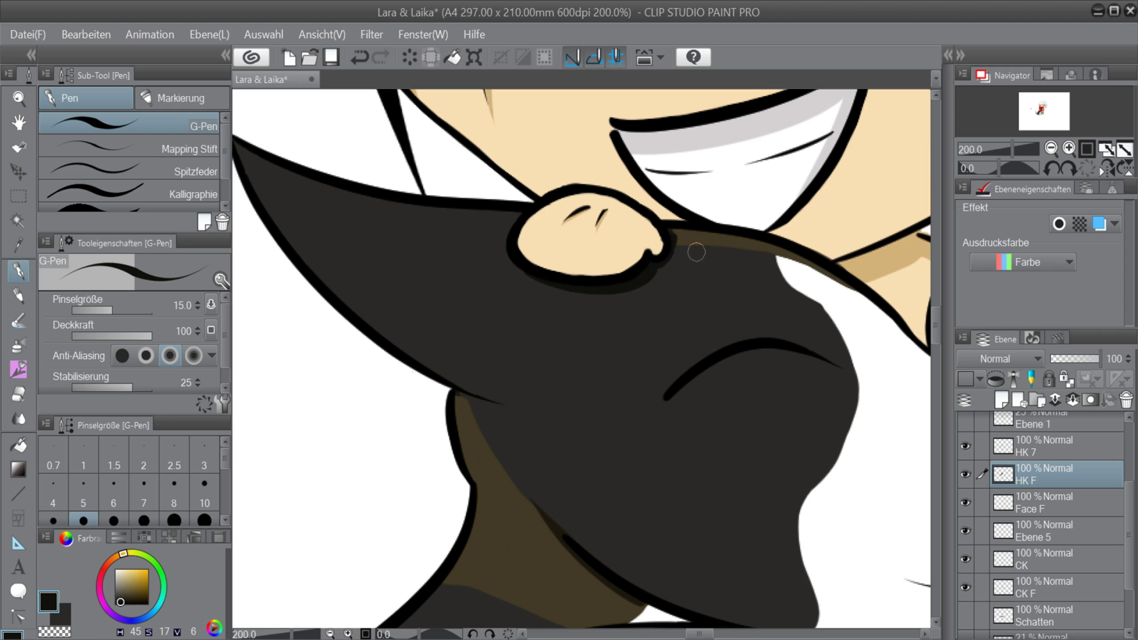
pyautogui.hotkey('ctrl', 'z')
pyautogui.moveTo(664, 254); pyautogui.dragTo(668, 231)
pyautogui.moveTo(677, 392); pyautogui.dragTo(794, 354)
pyautogui.hotkey('ctrl', 'z')
pyautogui.moveTo(999, 168); pyautogui.dragTo(987, 169)
pyautogui.moveTo(666, 309); pyautogui.dragTo(705, 179)
pyautogui.hotkey('ctrl', 'z')
# Paint a near-black shadow along the underside of the dog's closed eye line, and restore the canvas rotation.
pyautogui.moveTo(1011, 170)
pyautogui.mouseDown()
pyautogui.moveTo(1015, 188)
pyautogui.moveTo(1040, 169)
pyautogui.moveTo(938, 320)
pyautogui.moveTo(997, 167)
pyautogui.moveTo(986, 168)
pyautogui.mouseUp()
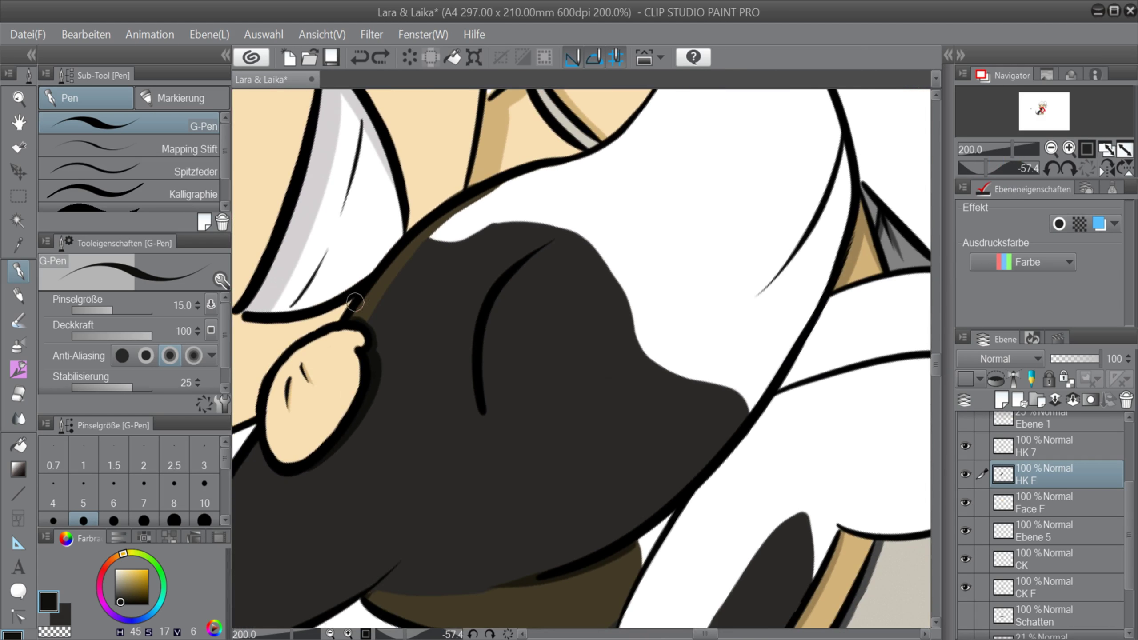
pyautogui.moveTo(485, 404)
pyautogui.mouseDown()
pyautogui.moveTo(563, 224)
pyautogui.moveTo(484, 342)
pyautogui.moveTo(485, 387)
pyautogui.mouseUp()
pyautogui.hotkey('ctrl', 'z')
pyautogui.hotkey('ctrl', 'z')
pyautogui.moveTo(556, 245); pyautogui.dragTo(486, 421)
pyautogui.hotkey('ctrl', 'z')
pyautogui.moveTo(557, 246); pyautogui.dragTo(488, 430)
pyautogui.click(1087, 168)
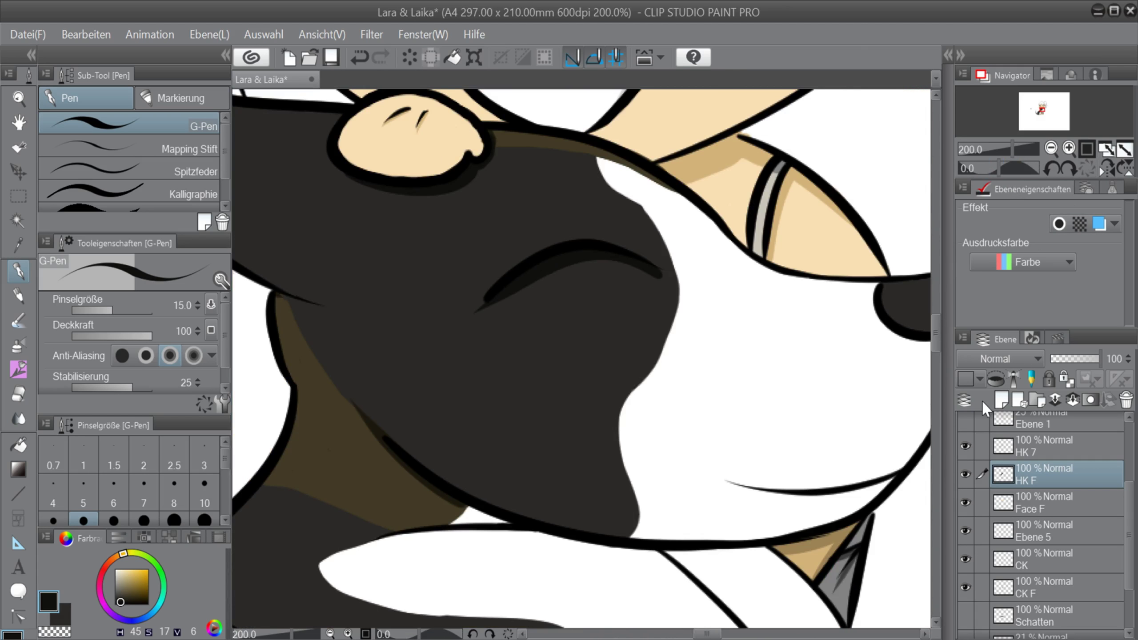
# Paint a near-black shadow on the dog's body along the lower outline of the raised foreleg.
pyautogui.scroll(-4, 982, 402)
pyautogui.scroll(1, 529, 461)
pyautogui.scroll(3, 529, 461)
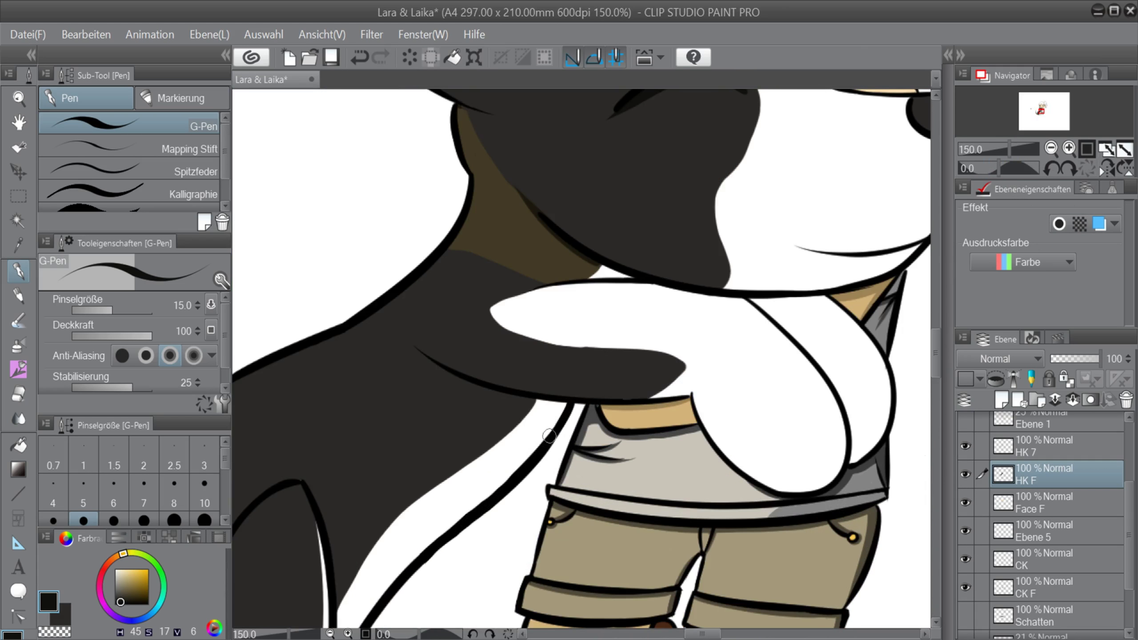
pyautogui.moveTo(1003, 169); pyautogui.dragTo(1017, 169)
pyautogui.moveTo(545, 304); pyautogui.dragTo(589, 122)
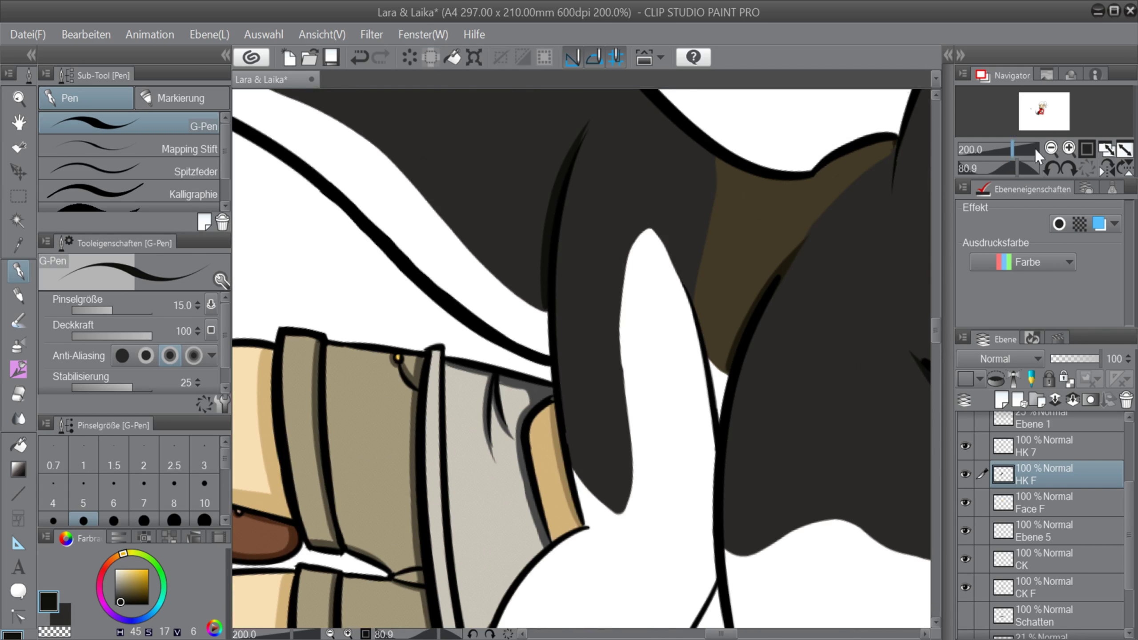
pyautogui.click(1087, 169)
# Paint a near-black shadow along the outer lower edge of the dog's tail.
pyautogui.moveTo(702, 634); pyautogui.dragTo(690, 634)
pyautogui.moveTo(935, 356); pyautogui.dragTo(935, 388)
pyautogui.moveTo(687, 634); pyautogui.dragTo(673, 634)
pyautogui.moveTo(1000, 172); pyautogui.dragTo(1012, 172)
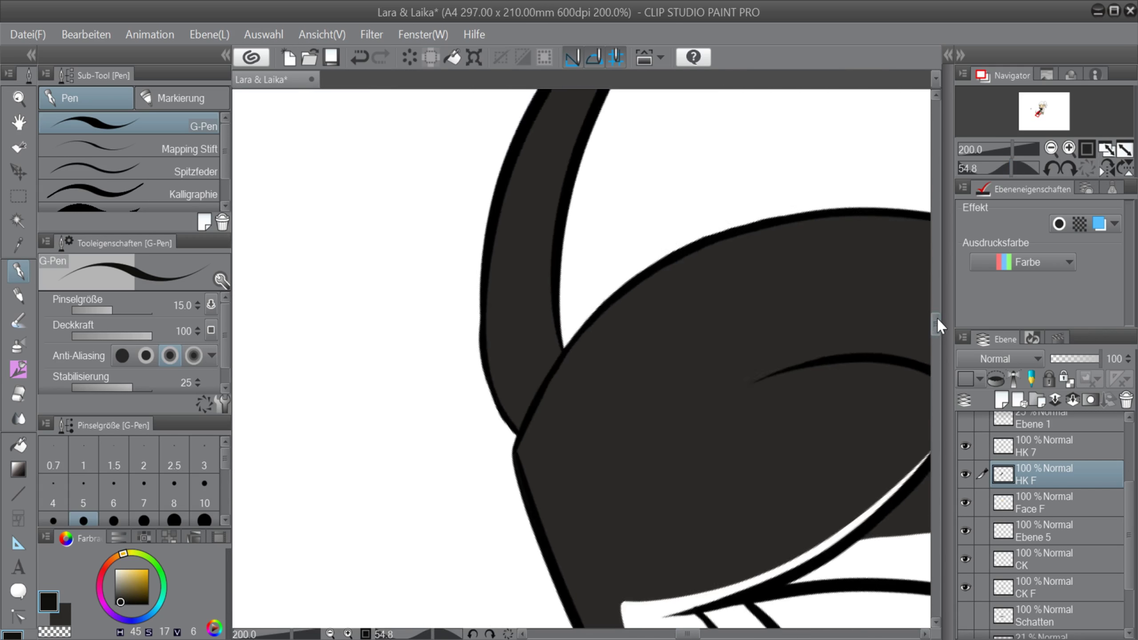
pyautogui.moveTo(936, 324); pyautogui.dragTo(936, 320)
pyautogui.moveTo(490, 386); pyautogui.dragTo(512, 517)
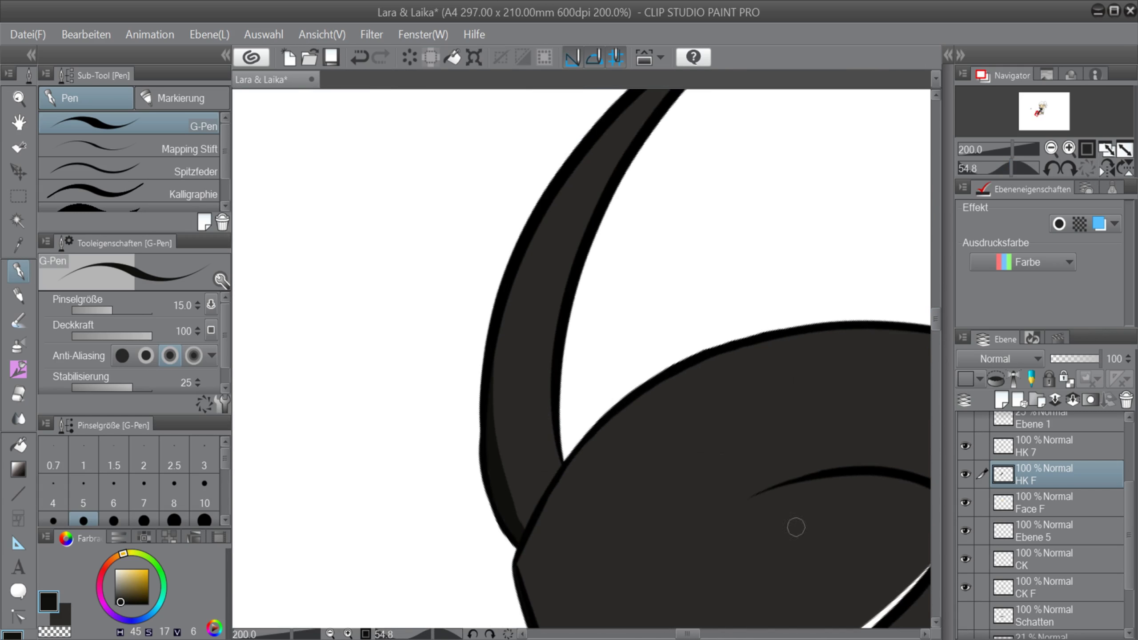
# Paint a near-black shadow along the bottom edge of the dog's haunch and restore the canvas rotation.
pyautogui.moveTo(935, 324); pyautogui.dragTo(936, 338)
pyautogui.moveTo(1012, 170); pyautogui.dragTo(1015, 170)
pyautogui.moveTo(575, 184)
pyautogui.mouseDown()
pyautogui.moveTo(580, 340)
pyautogui.moveTo(570, 356)
pyautogui.moveTo(587, 489)
pyautogui.mouseUp()
pyautogui.click(1090, 170)
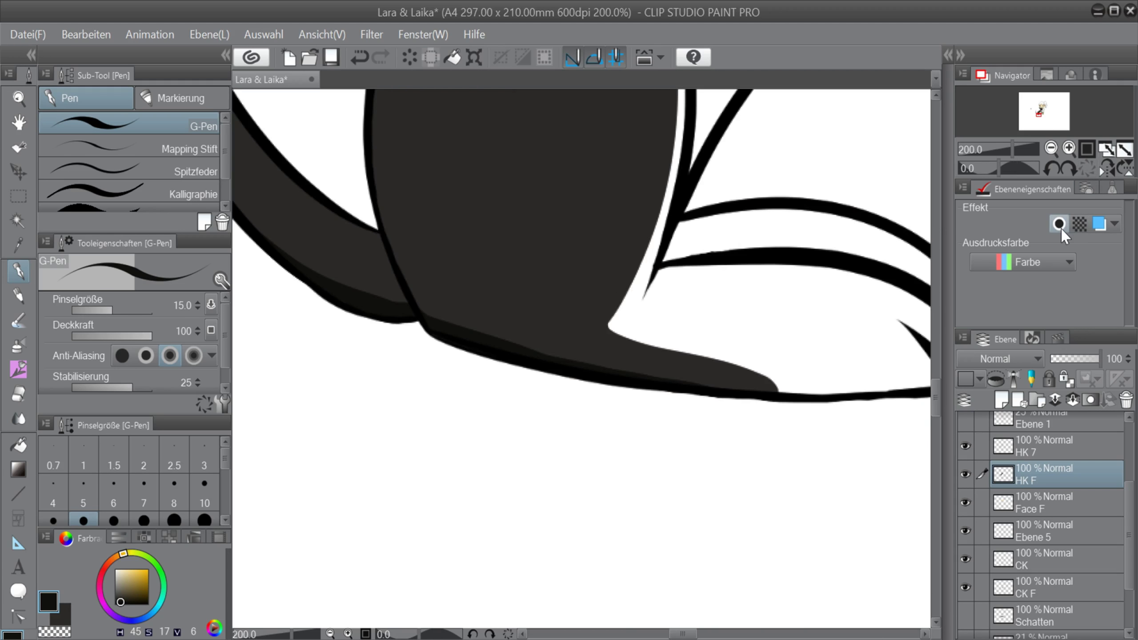
pyautogui.scroll(-4, 390, 304)
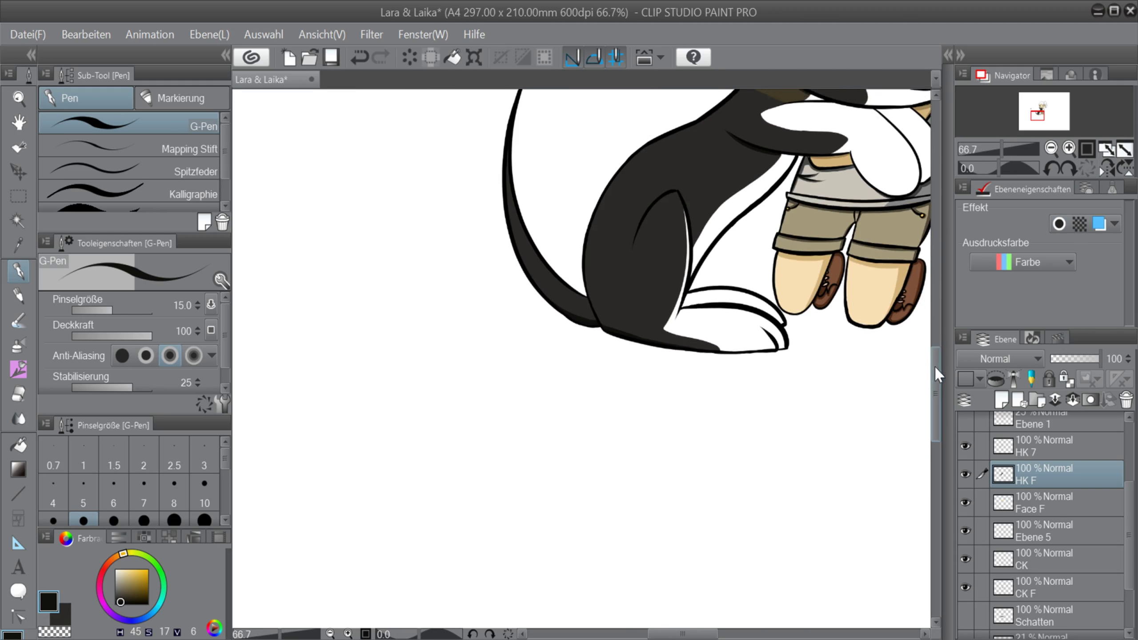
pyautogui.scroll(5, 937, 349)
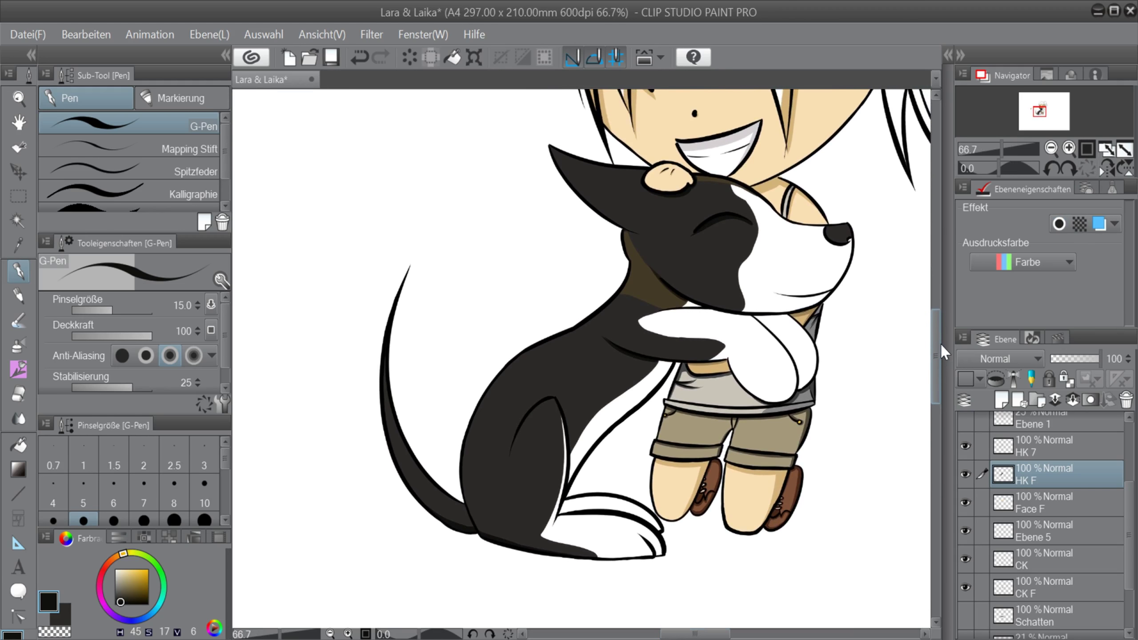
pyautogui.scroll(2, 632, 219)
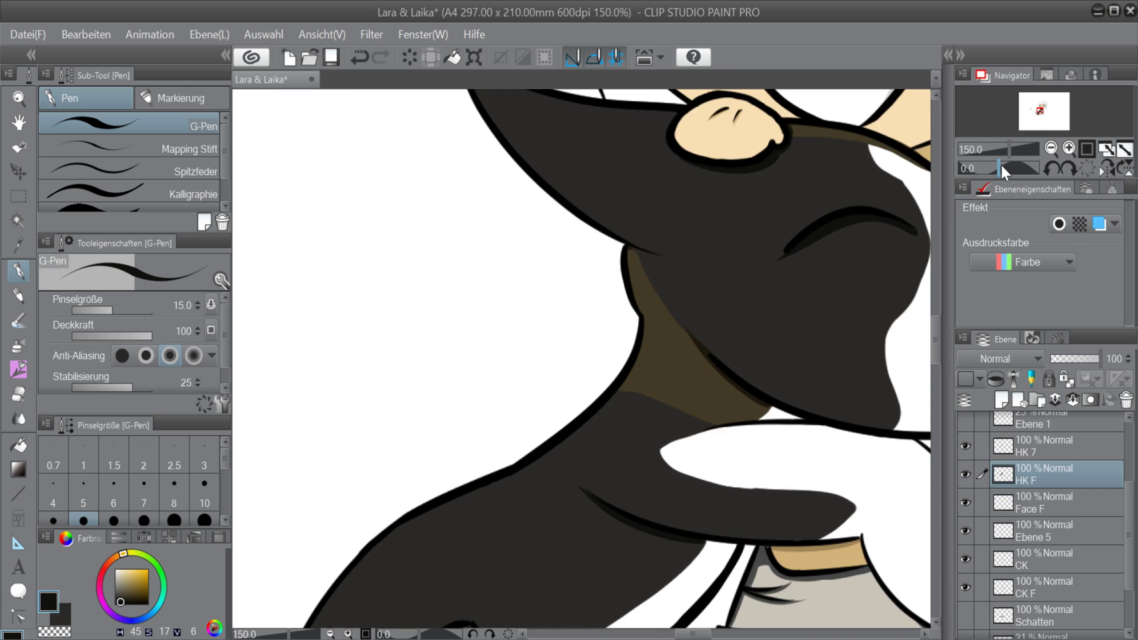
pyautogui.moveTo(1001, 167); pyautogui.dragTo(1015, 168)
pyautogui.moveTo(788, 142); pyautogui.dragTo(716, 402)
pyautogui.hotkey('ctrl', 'z')
pyautogui.hotkey('ctrl', 'z')
pyautogui.hotkey('ctrl', 'z')
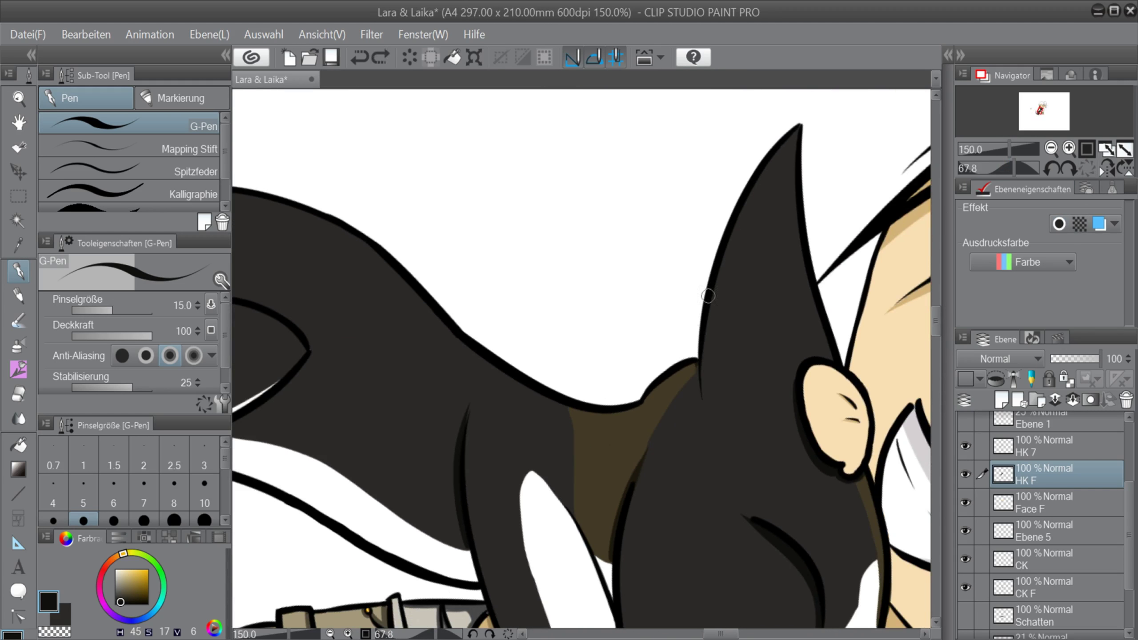
# Paint a near-black shadow under the outline at the base of the dog's ear.
pyautogui.moveTo(705, 322); pyautogui.dragTo(702, 430)
pyautogui.click(1087, 168)
pyautogui.moveTo(690, 634); pyautogui.dragTo(699, 634)
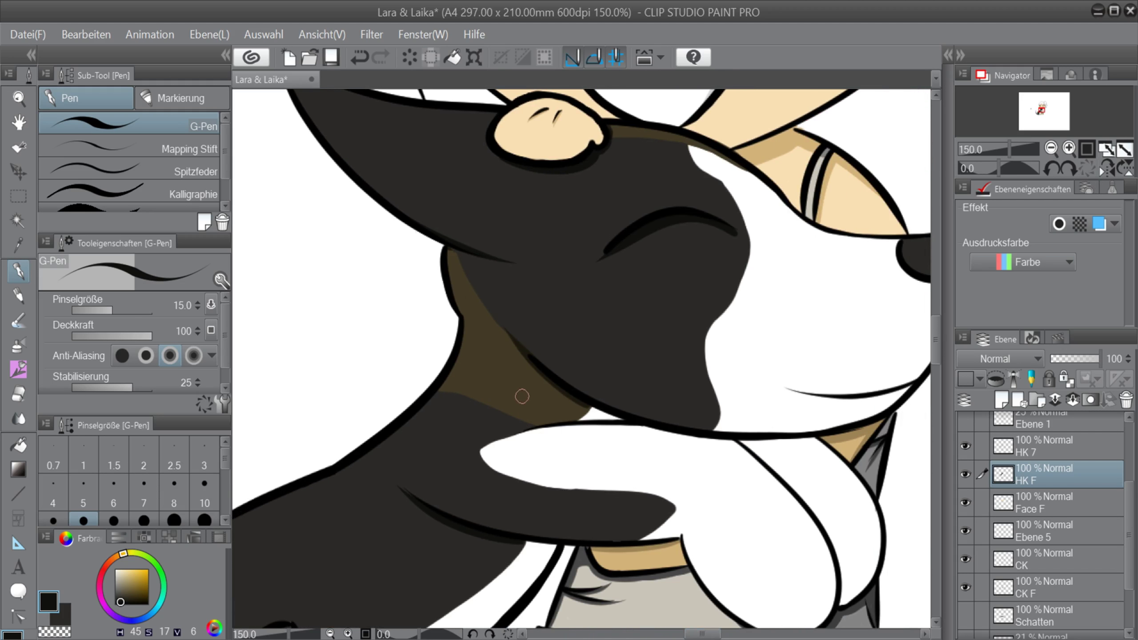
pyautogui.moveTo(1006, 168); pyautogui.dragTo(1019, 168)
pyautogui.moveTo(686, 219); pyautogui.dragTo(675, 298)
pyautogui.click(1085, 168)
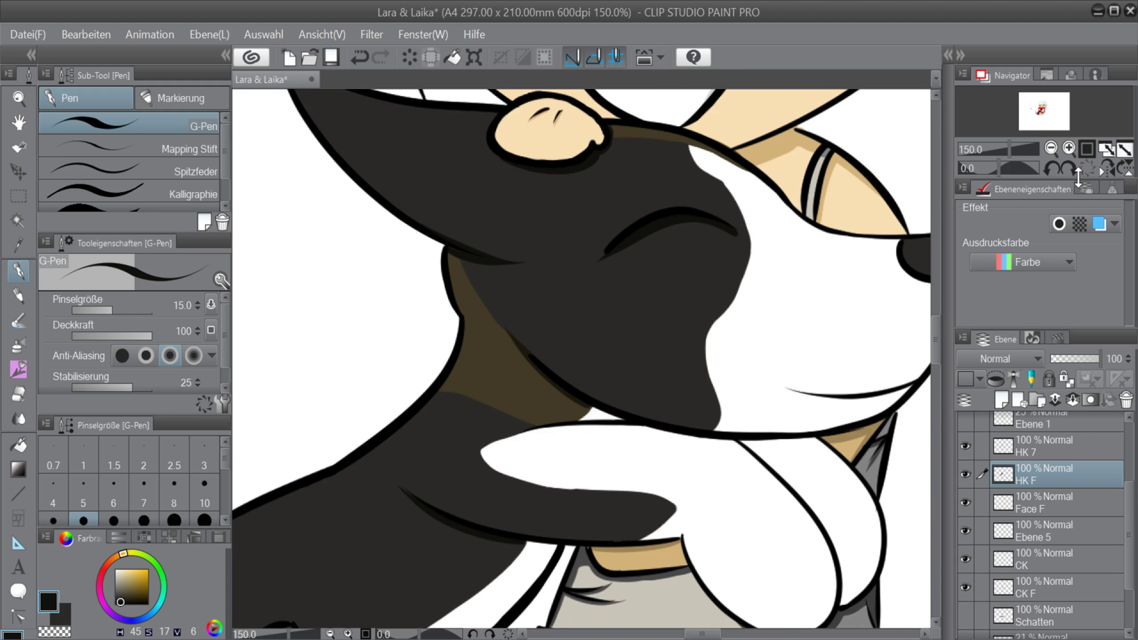
# Set the drawing colour to a light neutral grey (H 0, S 0, V 79), testing the shade on the dog's chin.
pyautogui.keyDown('alt'); pyautogui.click(788, 353); pyautogui.keyUp('alt')
pyautogui.moveTo(116, 578); pyautogui.dragTo(115, 581)
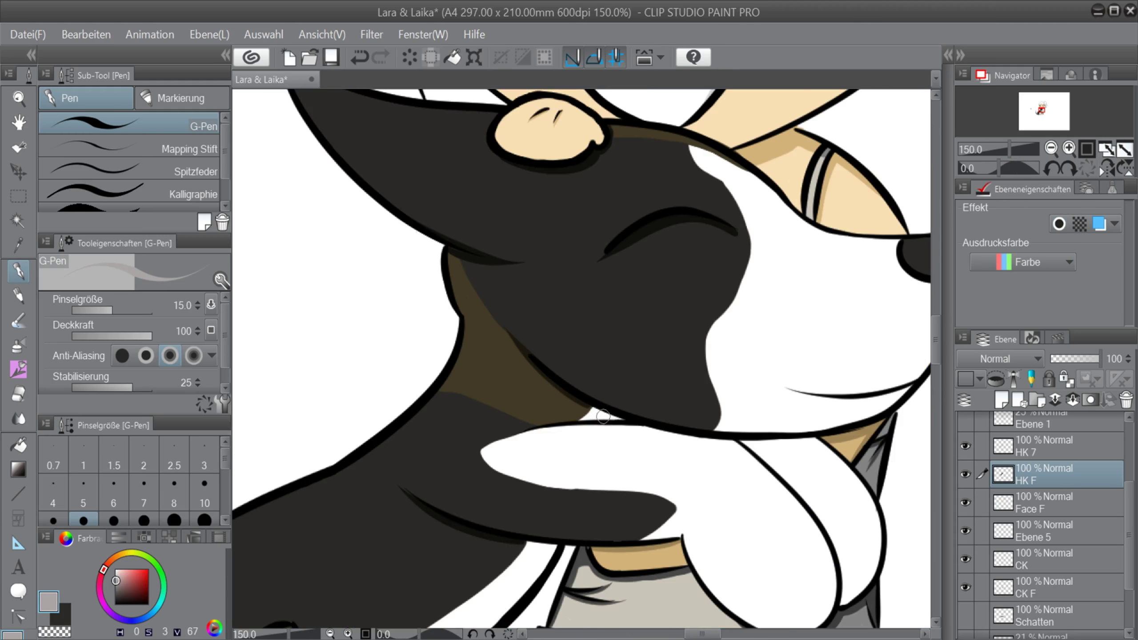
pyautogui.hotkey('ctrl', 'z')
pyautogui.moveTo(784, 390)
pyautogui.mouseDown()
pyautogui.moveTo(893, 394)
pyautogui.moveTo(827, 418)
pyautogui.mouseUp()
pyautogui.click(115, 576)
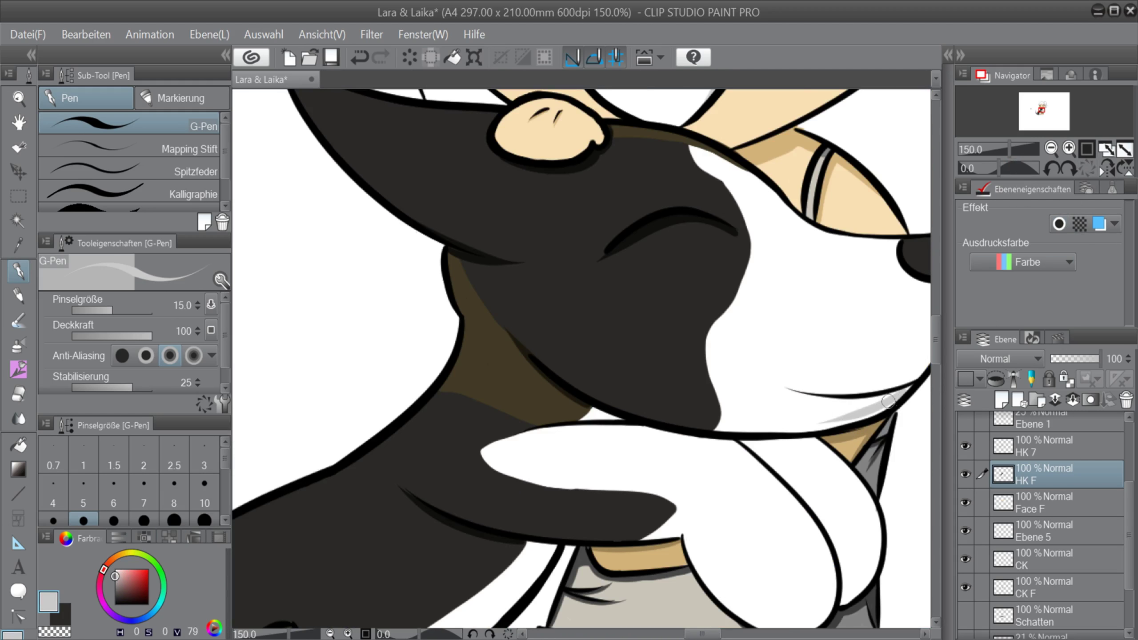
pyautogui.hotkey('ctrl', 'z')
# Paint light grey shadows along the mouth line, chin and nose of the dog's white muzzle, with the canvas rotated.
pyautogui.moveTo(1000, 173); pyautogui.dragTo(989, 172)
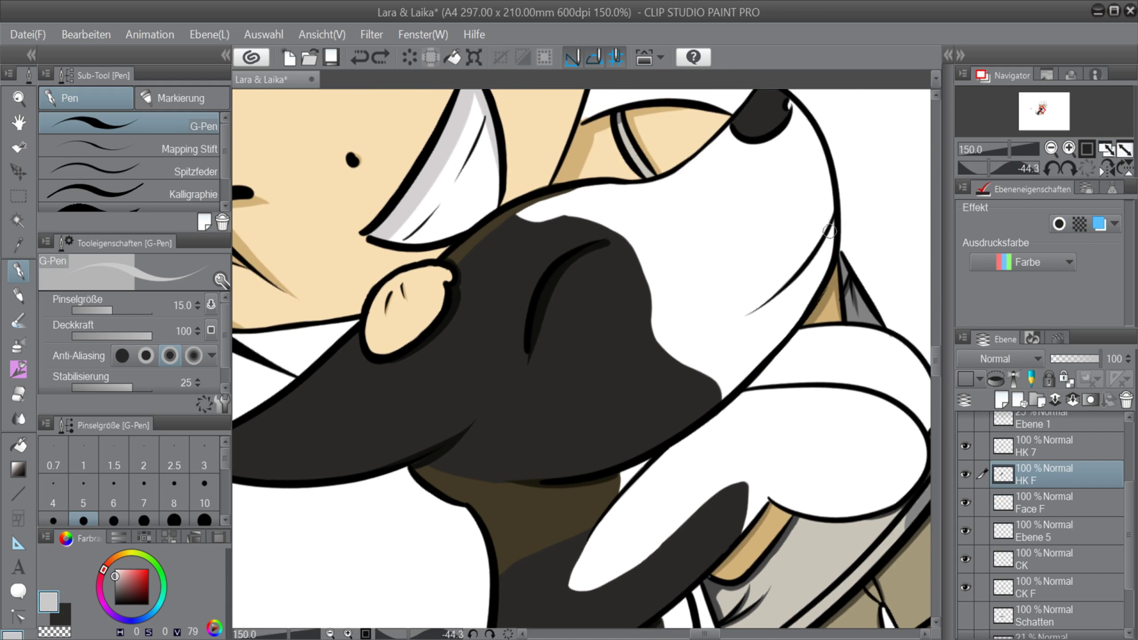
pyautogui.hotkey('ctrl', 'z')
pyautogui.moveTo(833, 232)
pyautogui.mouseDown()
pyautogui.moveTo(731, 326)
pyautogui.moveTo(806, 312)
pyautogui.moveTo(719, 403)
pyautogui.mouseUp()
pyautogui.hotkey('ctrl', 'z')
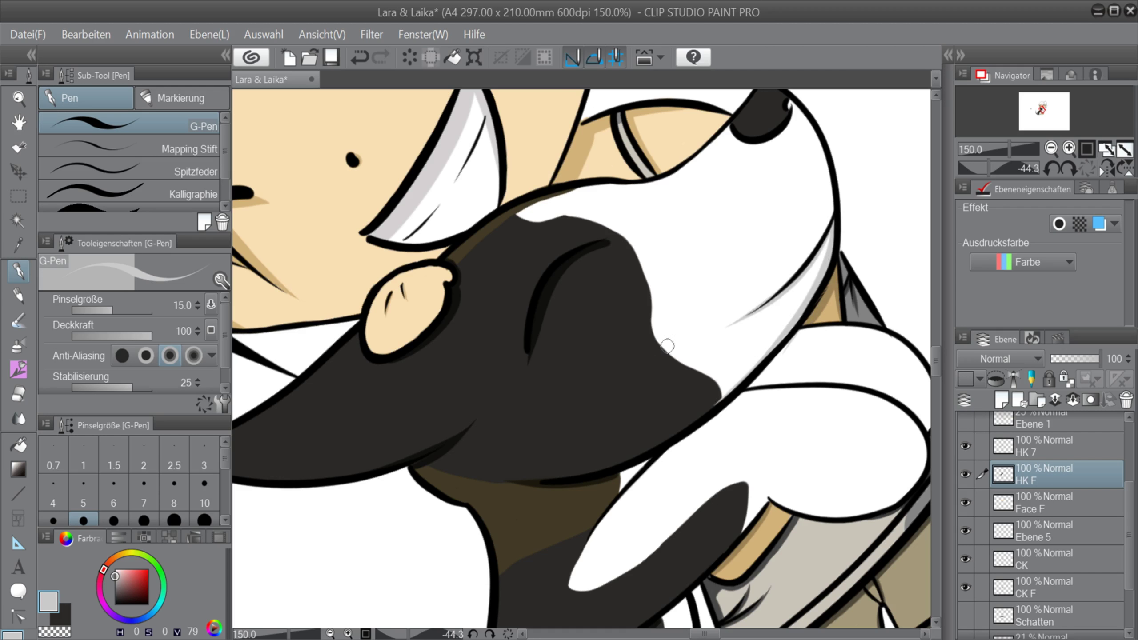
pyautogui.press('x')
pyautogui.press('x')
pyautogui.scroll(5, 827, 266)
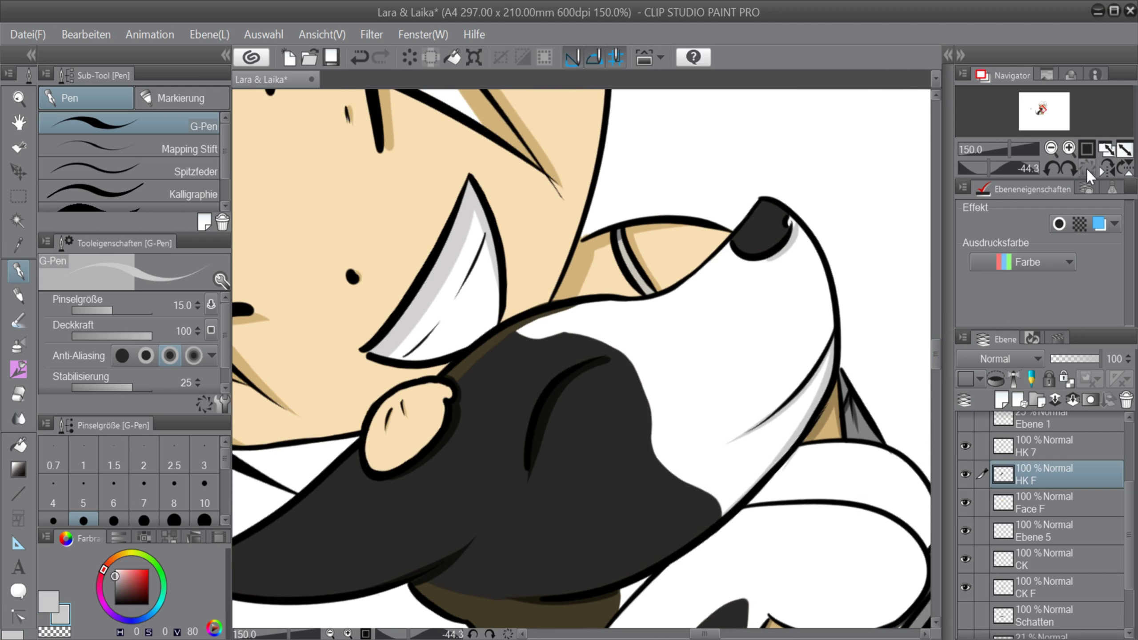
pyautogui.click(1087, 169)
# Paint light grey shadows on the dog's white chest patch and along the foreleg's upper edge beneath the jaw, with the canvas rotated.
pyautogui.scroll(-3, 820, 327)
pyautogui.moveTo(936, 336); pyautogui.dragTo(936, 355)
pyautogui.moveTo(1001, 172); pyautogui.dragTo(1017, 175)
pyautogui.moveTo(637, 209); pyautogui.dragTo(636, 233)
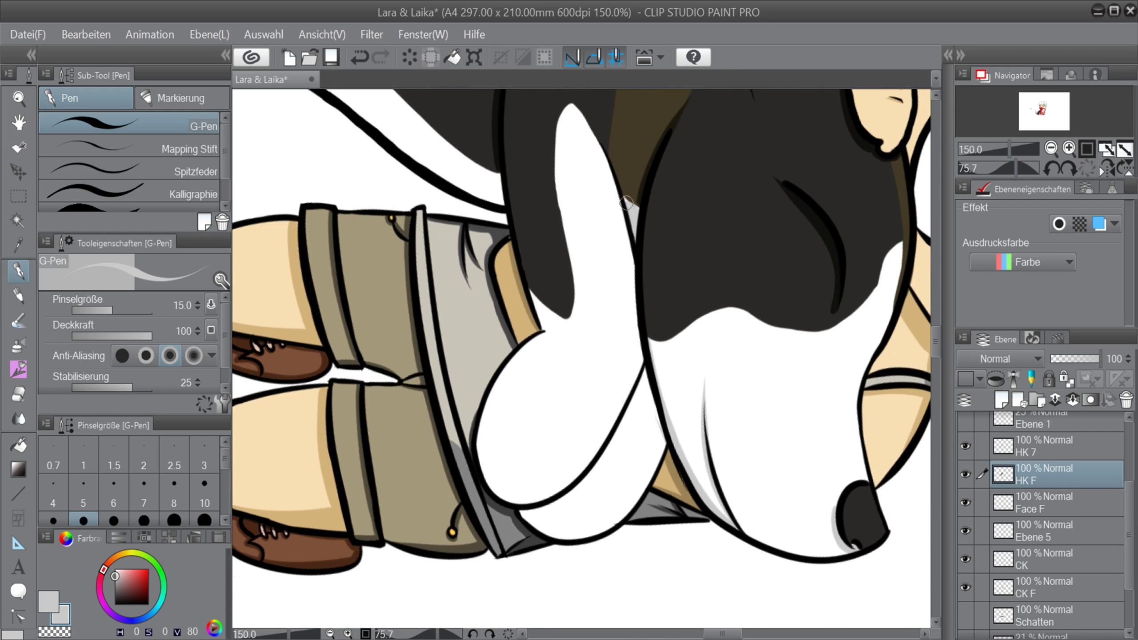
pyautogui.hotkey('ctrl', 'z')
pyautogui.moveTo(631, 205); pyautogui.dragTo(635, 205)
pyautogui.hotkey('ctrl', 'z')
pyautogui.moveTo(635, 258); pyautogui.dragTo(665, 447)
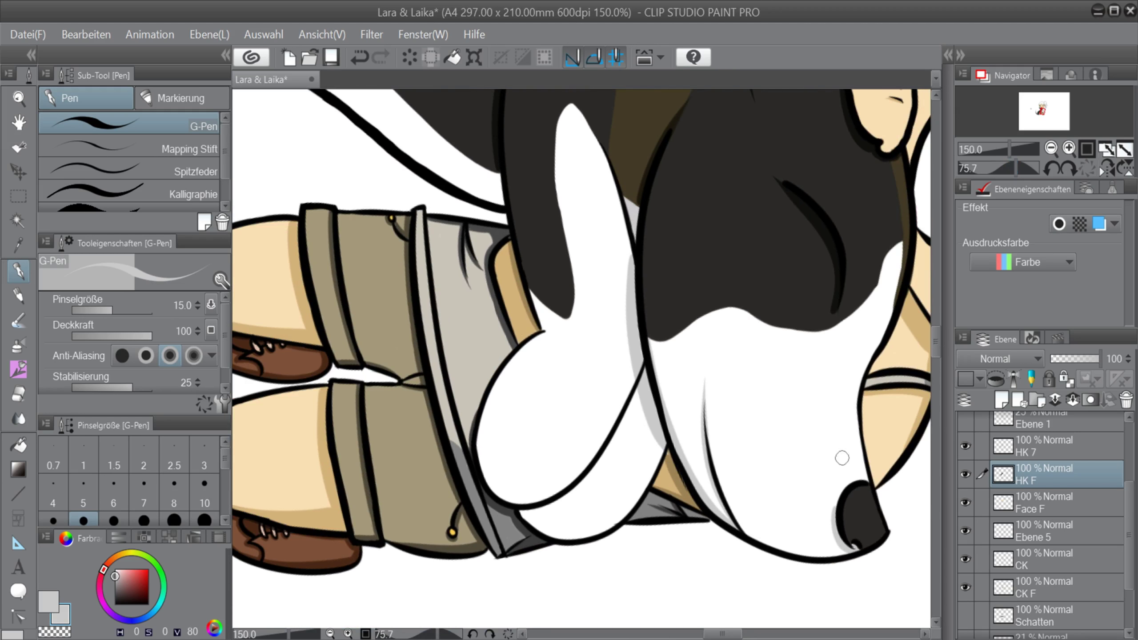
# Paint a light grey shadow along the upper edge of the dog's far front paw.
pyautogui.click(54, 633)
pyautogui.press('c')
pyautogui.moveTo(1016, 168); pyautogui.dragTo(999, 168)
pyautogui.moveTo(685, 310)
pyautogui.mouseDown()
pyautogui.moveTo(752, 402)
pyautogui.moveTo(743, 424)
pyautogui.moveTo(751, 419)
pyautogui.mouseUp()
pyautogui.hotkey('ctrl', 'z')
pyautogui.hotkey('ctrl', 'z')
pyautogui.hotkey('ctrl', 'z')
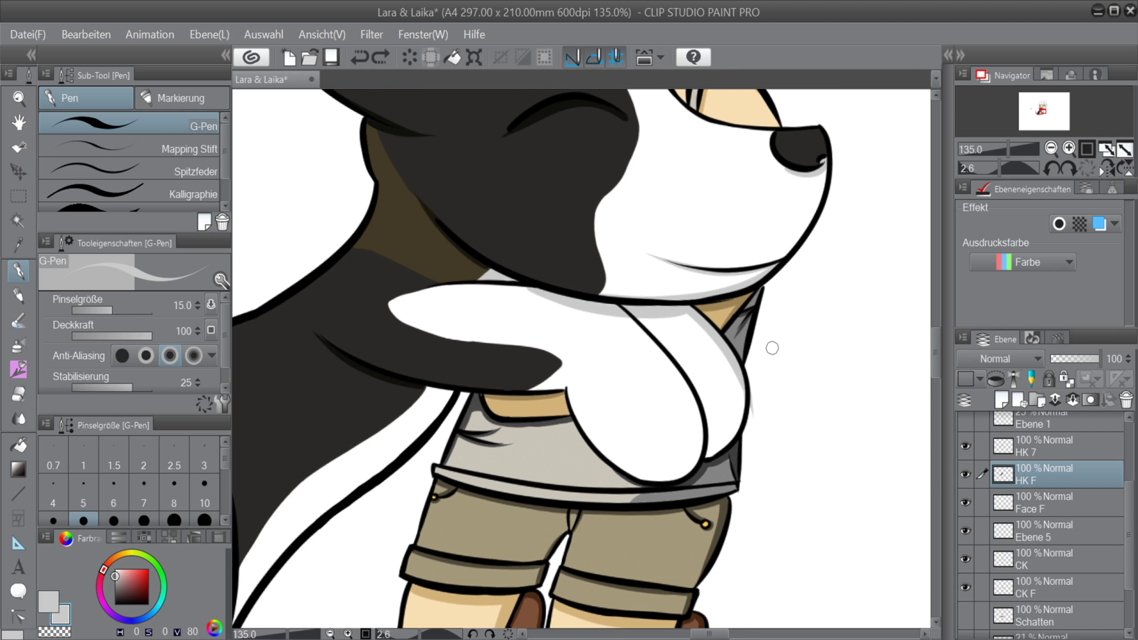
# Paint a light grey shadow along the lower outer edge of the far front paw, resampling the grey from the artwork.
pyautogui.scroll(1, 769, 354)
pyautogui.moveTo(736, 413); pyautogui.dragTo(734, 435)
pyautogui.hotkey('ctrl', 'z')
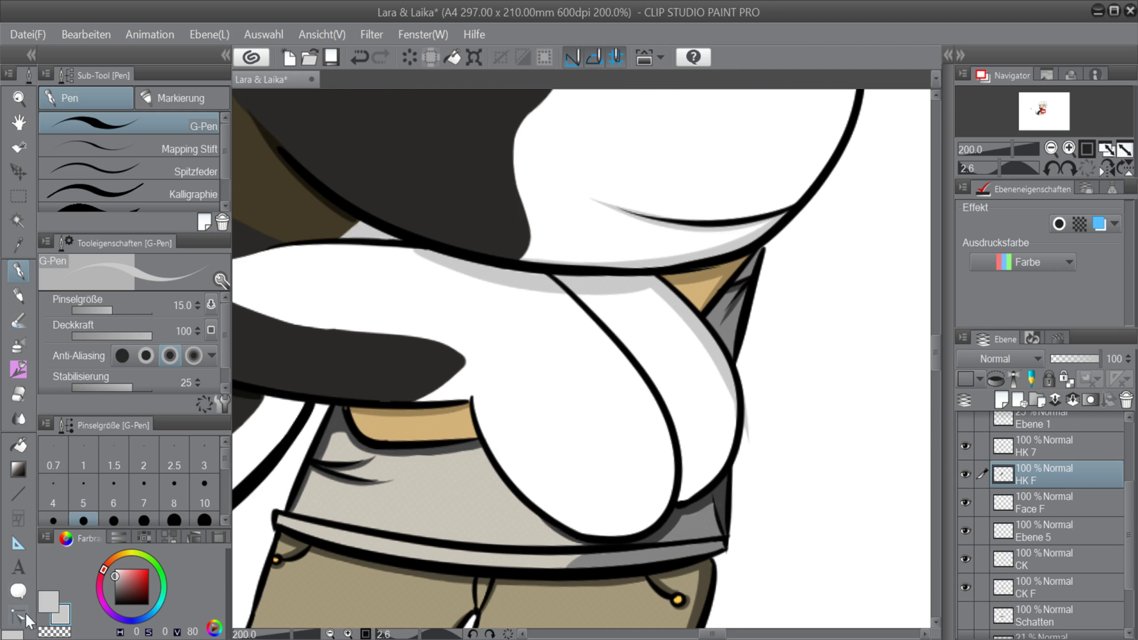
pyautogui.press('c')
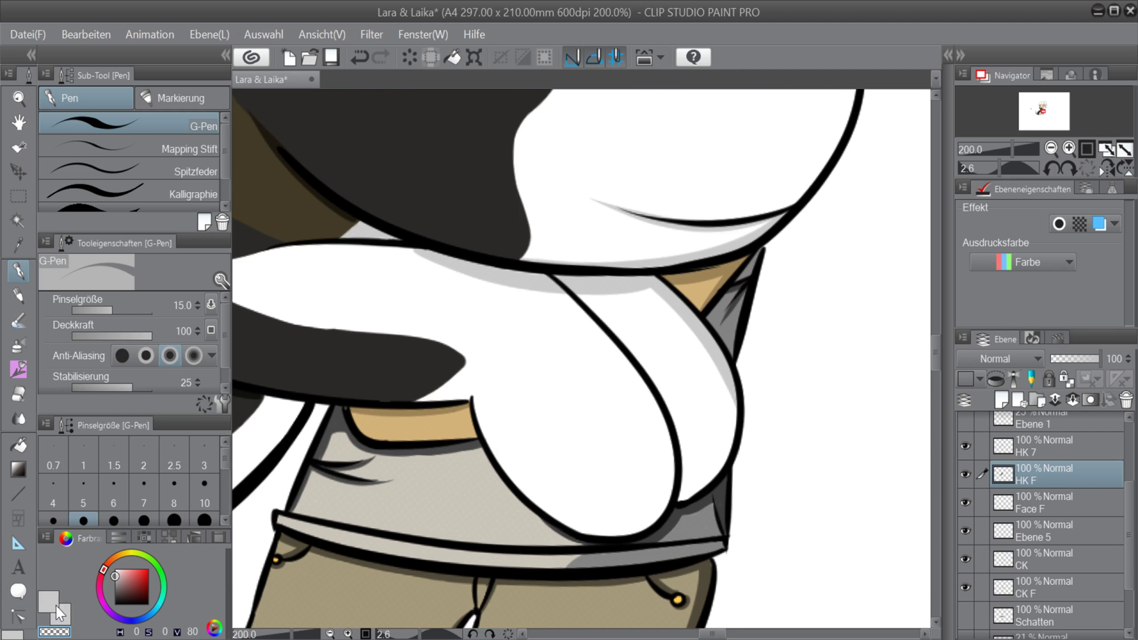
pyautogui.keyDown('alt'); pyautogui.click(685, 386); pyautogui.keyUp('alt')
pyautogui.press('x')
pyautogui.moveTo(736, 408)
pyautogui.mouseDown()
pyautogui.moveTo(735, 434)
pyautogui.moveTo(681, 497)
pyautogui.moveTo(667, 479)
pyautogui.moveTo(713, 466)
pyautogui.mouseUp()
pyautogui.hotkey('ctrl', 'z')
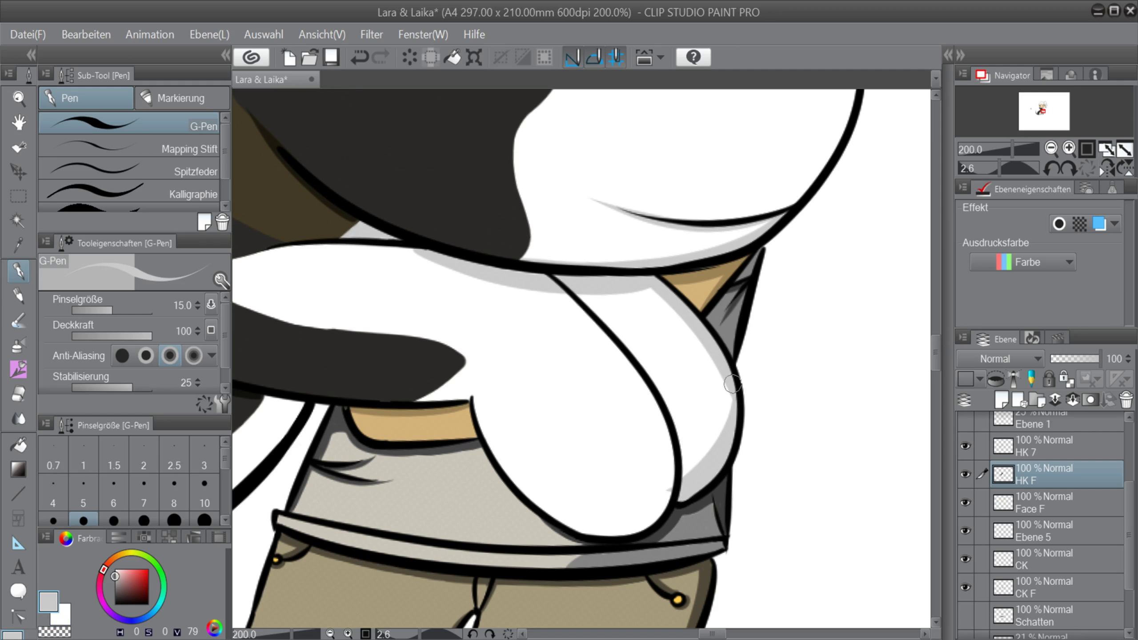
pyautogui.press('c')
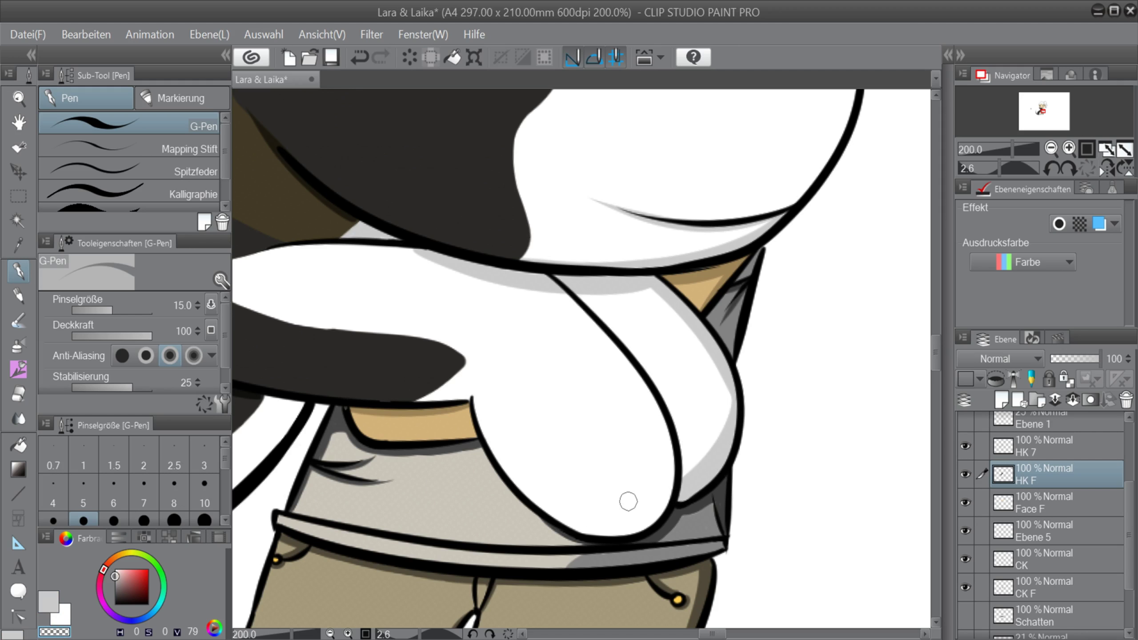
pyautogui.scroll(-2, 772, 506)
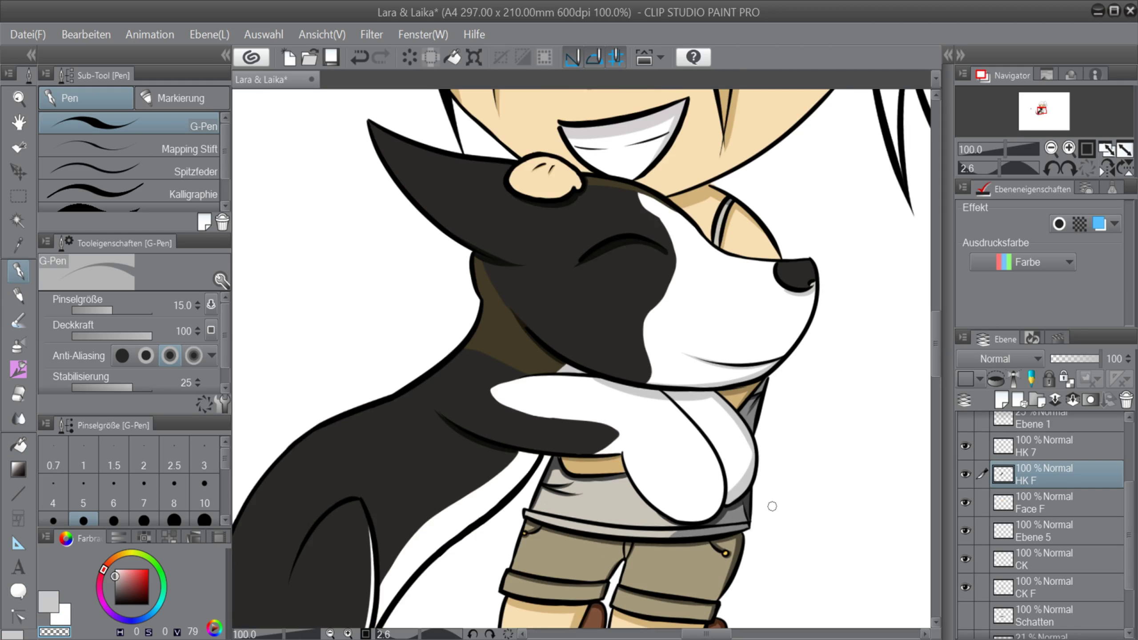
pyautogui.scroll(-1, 773, 506)
pyautogui.scroll(2, 772, 506)
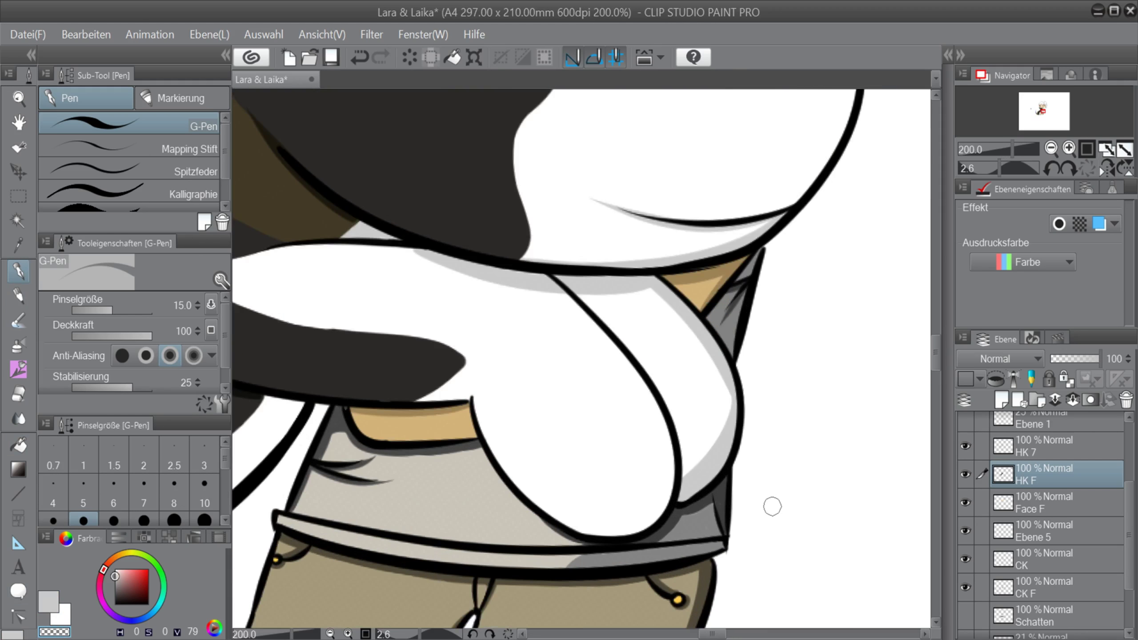
# Rotate the canvas to 60° and paint a thin light grey shadow along the lower edge of the near front paw.
pyautogui.moveTo(773, 506); pyautogui.dragTo(821, 466)
pyautogui.moveTo(999, 169); pyautogui.dragTo(1012, 168)
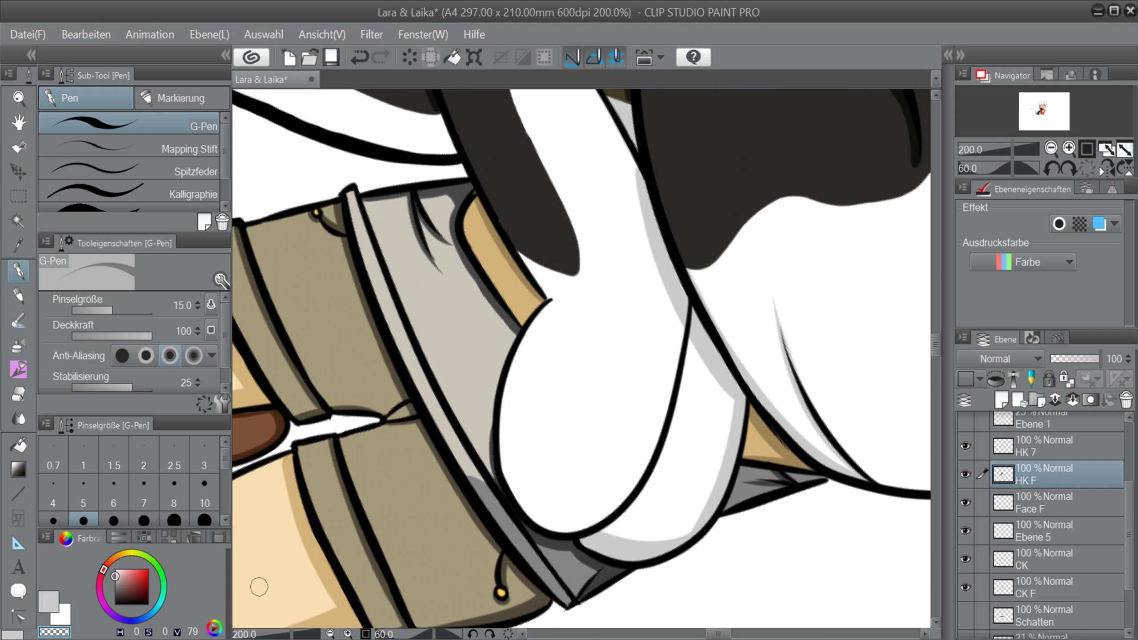
pyautogui.click(49, 602)
pyautogui.moveTo(542, 312)
pyautogui.mouseDown()
pyautogui.moveTo(508, 492)
pyautogui.moveTo(542, 534)
pyautogui.mouseUp()
pyautogui.hotkey('ctrl', 'z')
pyautogui.hotkey('ctrl', 'z')
pyautogui.hotkey('ctrl', 'z')
pyautogui.moveTo(516, 496); pyautogui.dragTo(542, 534)
pyautogui.hotkey('ctrl', 'z')
pyautogui.hotkey('ctrl', 'z')
pyautogui.moveTo(544, 308)
pyautogui.mouseDown()
pyautogui.moveTo(511, 357)
pyautogui.moveTo(504, 502)
pyautogui.mouseUp()
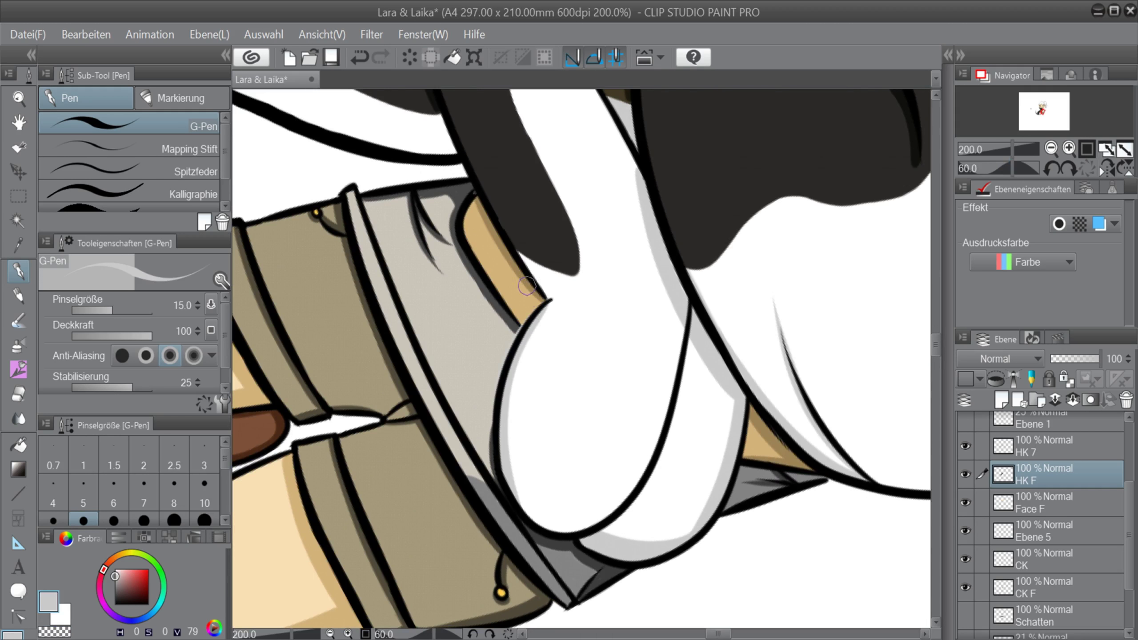
# Paint a light grey shadow with pen size 8 on the white fur where the foreleg meets the near front paw.
pyautogui.click(174, 502)
pyautogui.moveTo(520, 254); pyautogui.dragTo(554, 289)
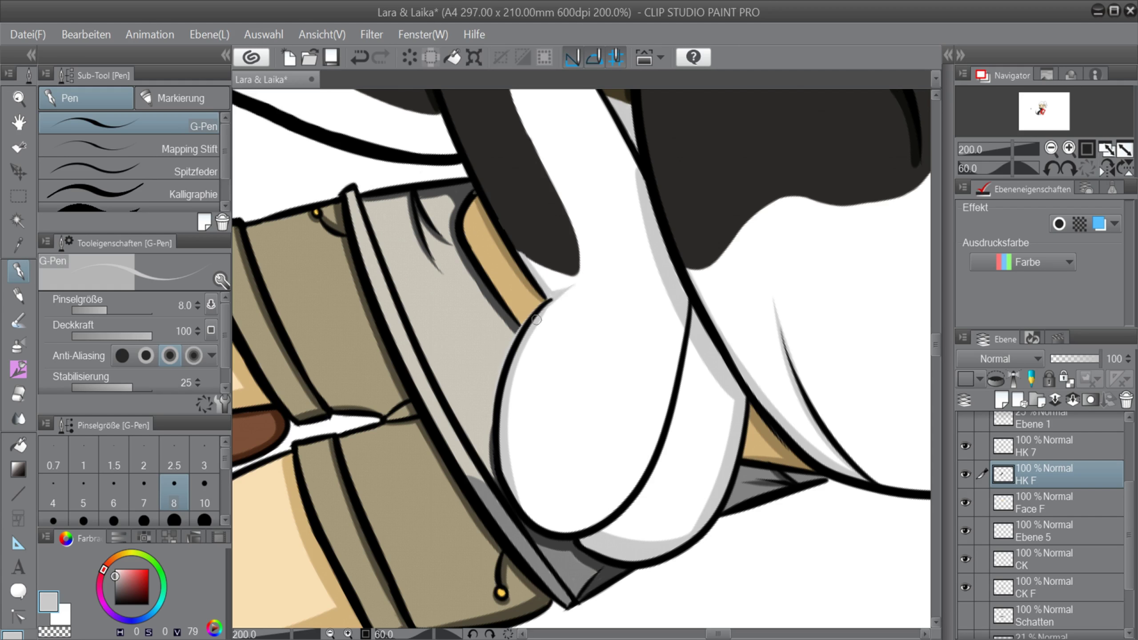
pyautogui.press('c')
# Sample the near-black shadow colour, paint a shadow along the underside of the black foreleg, and reset the canvas rotation.
pyautogui.moveTo(936, 349); pyautogui.dragTo(935, 341)
pyautogui.keyDown('alt'); pyautogui.click(857, 232); pyautogui.keyUp('alt')
pyautogui.moveTo(423, 210); pyautogui.dragTo(513, 417)
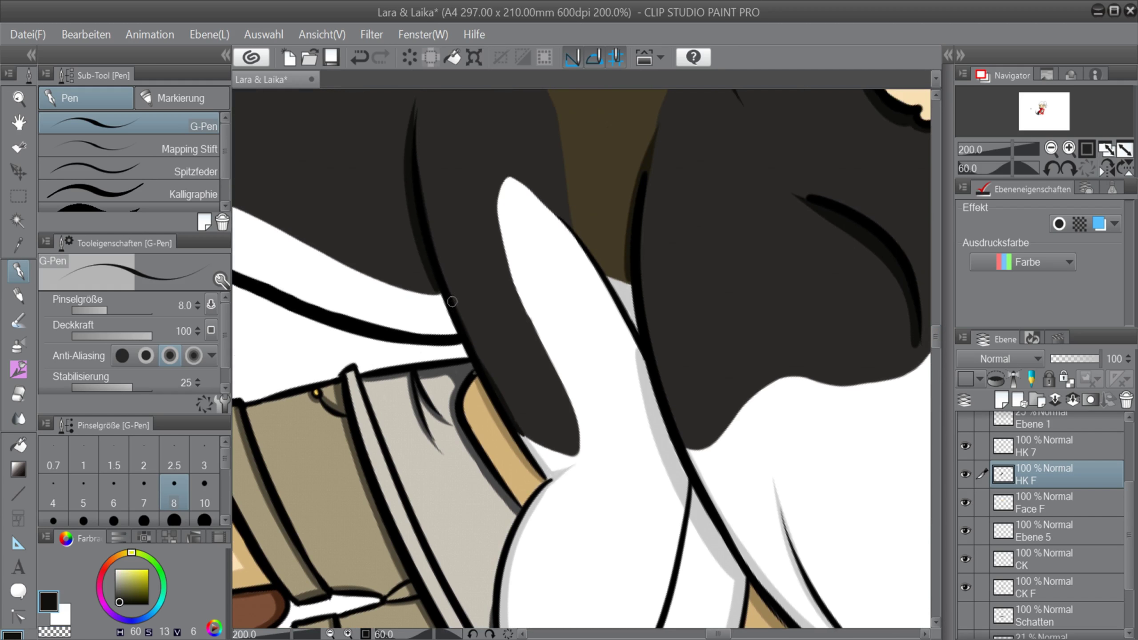
pyautogui.hotkey('ctrl', 'z')
pyautogui.click(1087, 169)
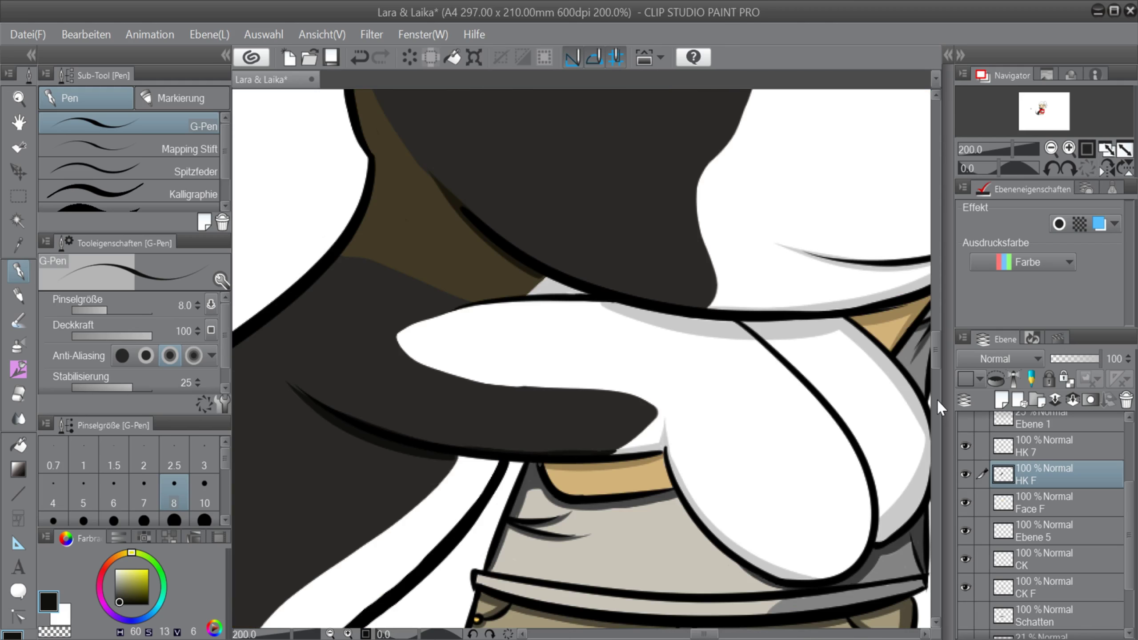
# Resample the light grey and refine the shadow along the near front paw's lower edge with the canvas rotated to 52.2°.
pyautogui.scroll(2, 723, 433)
pyautogui.scroll(-5, 723, 434)
pyautogui.scroll(5, 813, 460)
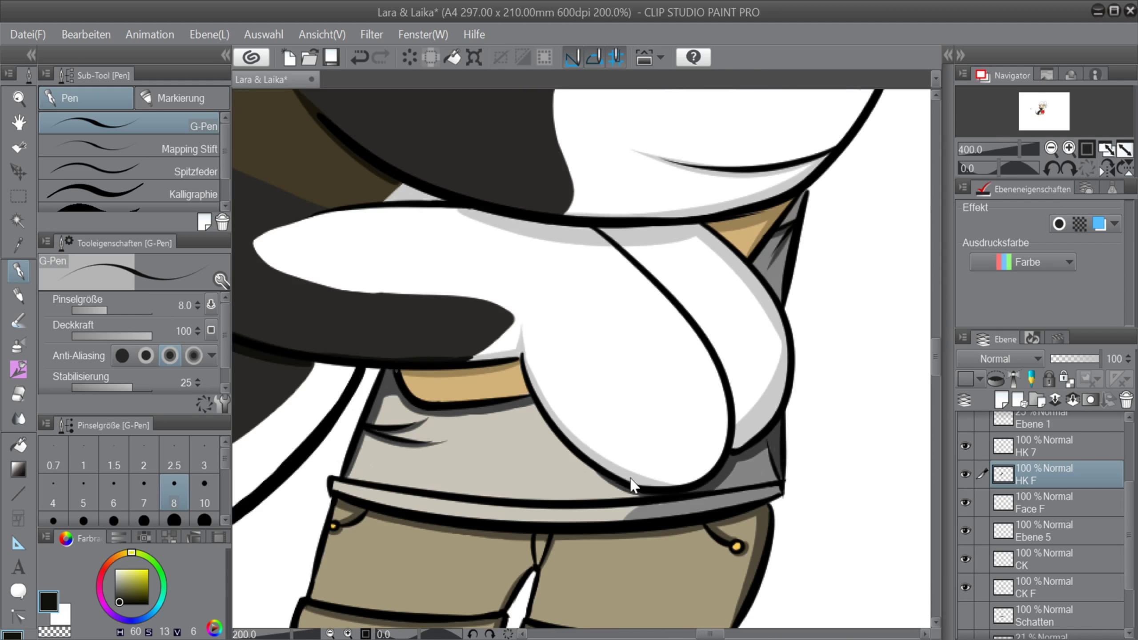
pyautogui.rightClick(631, 479)
pyautogui.moveTo(723, 468)
pyautogui.mouseDown()
pyautogui.moveTo(788, 251)
pyautogui.moveTo(674, 320)
pyautogui.moveTo(938, 344)
pyautogui.mouseUp()
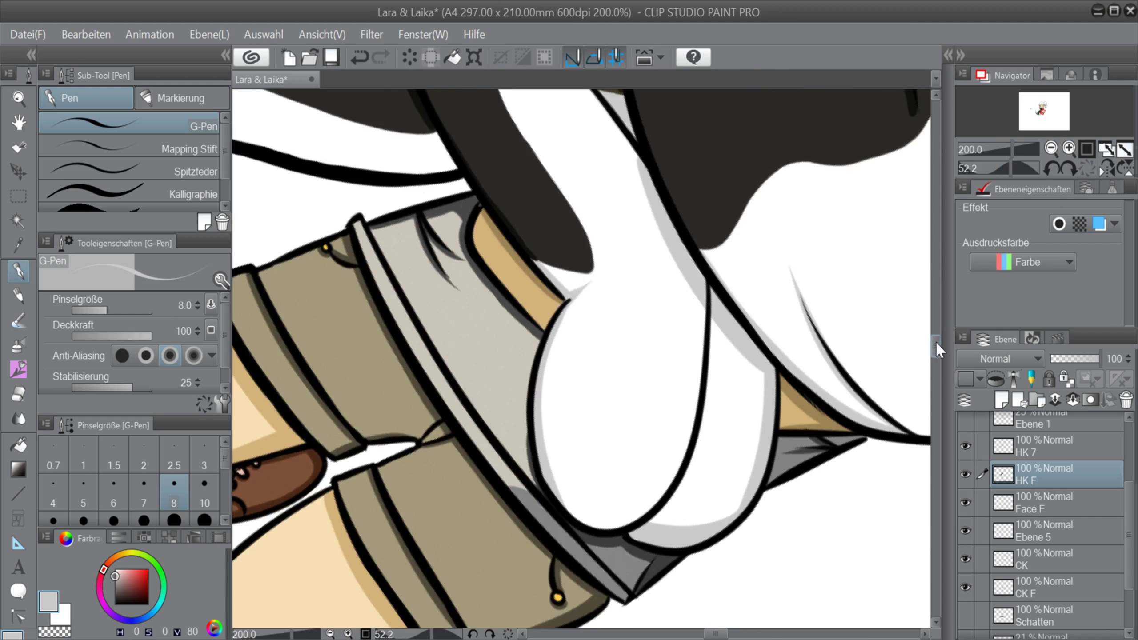
pyautogui.scroll(2, 564, 381)
pyautogui.moveTo(532, 310); pyautogui.dragTo(516, 448)
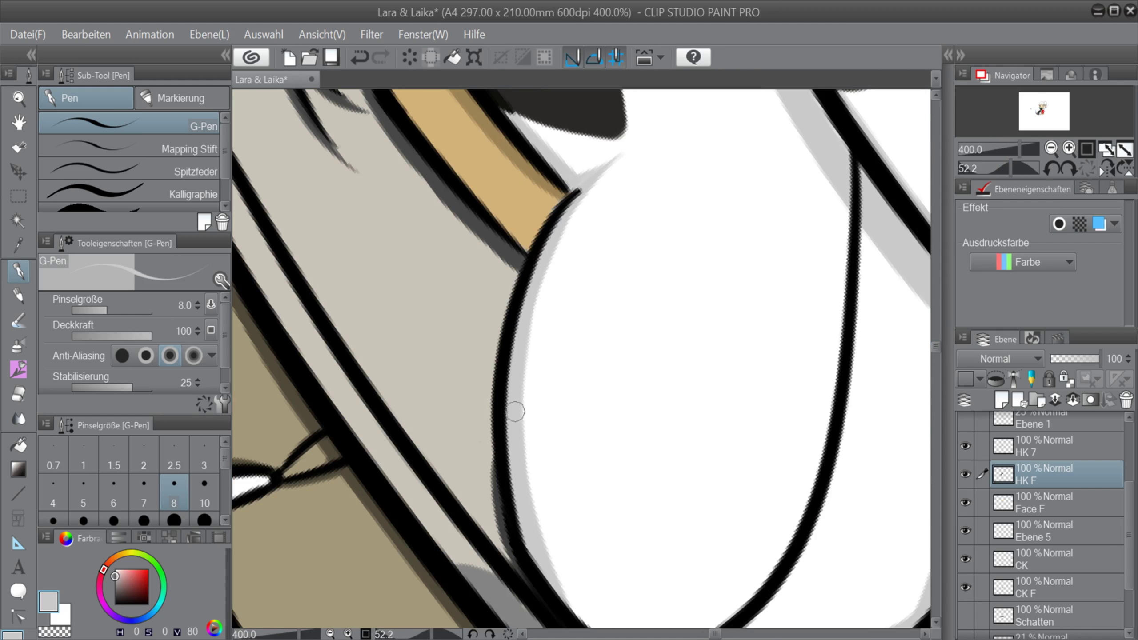
# Extend the light grey shadow around the tip of the near front paw and reset the canvas rotation.
pyautogui.moveTo(935, 353); pyautogui.dragTo(935, 360)
pyautogui.moveTo(530, 274); pyautogui.dragTo(629, 379)
pyautogui.hotkey('ctrl', 'z')
pyautogui.moveTo(585, 334); pyautogui.dragTo(620, 378)
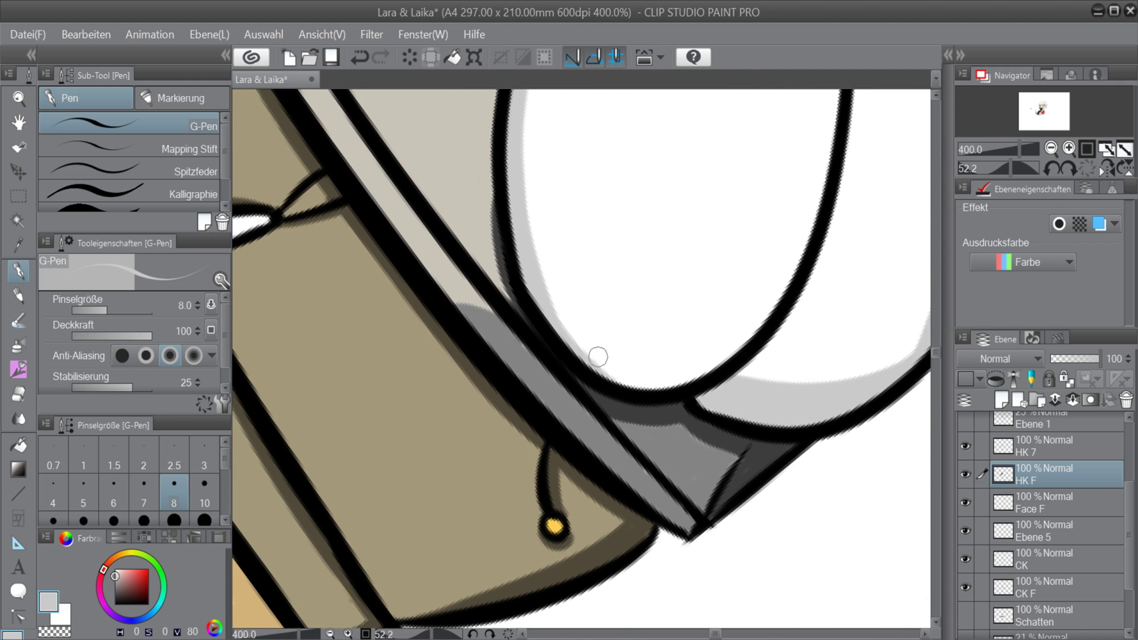
pyautogui.hotkey('ctrl', 'z')
pyautogui.moveTo(531, 273)
pyautogui.mouseDown()
pyautogui.moveTo(560, 326)
pyautogui.moveTo(626, 385)
pyautogui.mouseUp()
pyautogui.click(1088, 170)
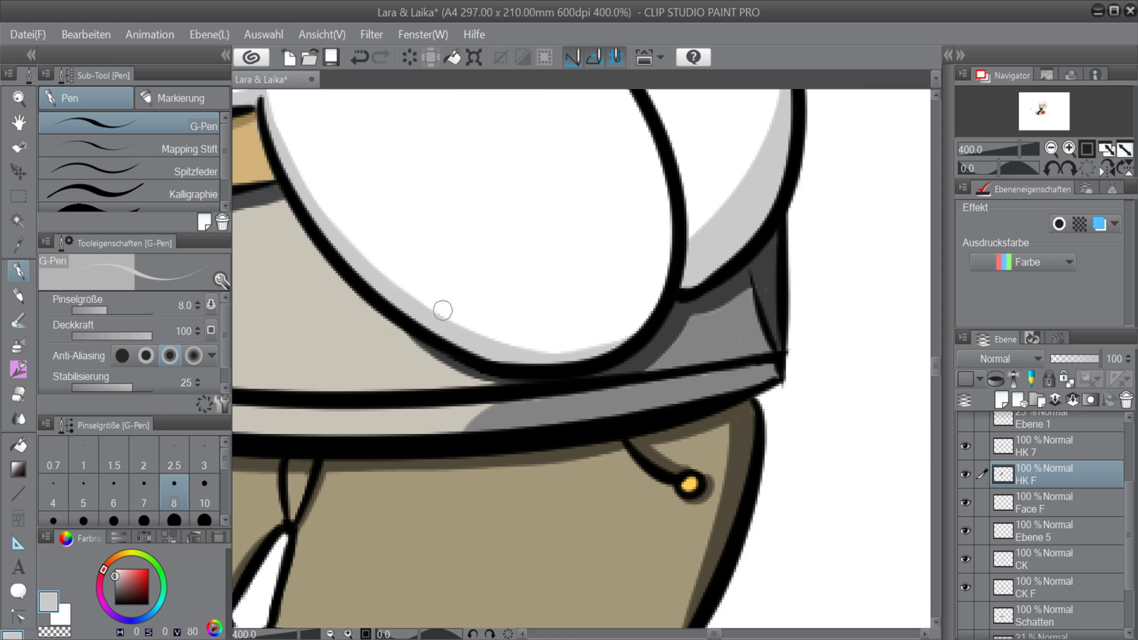
# Enlarge the pen to 12 and go over the near front paw's light grey edge shadow with the canvas rotated to 49.6°.
pyautogui.click(56, 632)
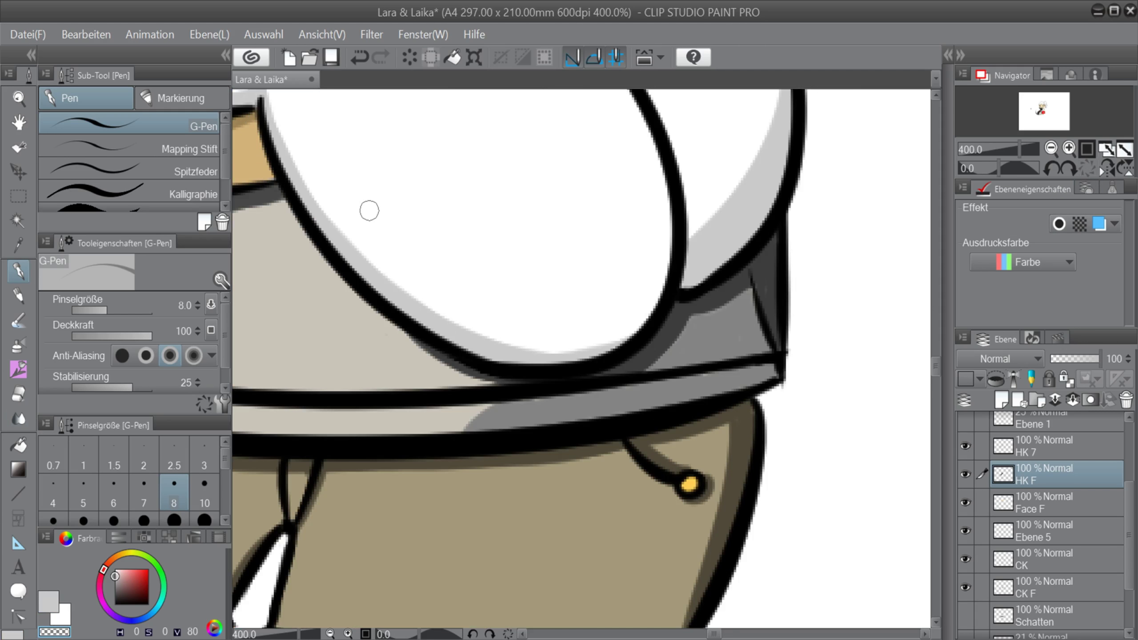
pyautogui.hotkey('ctrl', 'alt', '0')
pyautogui.scroll(2, 618, 342)
pyautogui.moveTo(1000, 169); pyautogui.dragTo(1010, 169)
pyautogui.moveTo(936, 354); pyautogui.dragTo(936, 348)
pyautogui.press(']')
pyautogui.press(']')
pyautogui.moveTo(546, 176); pyautogui.dragTo(521, 285)
pyautogui.hotkey('ctrl', 'z')
pyautogui.click(48, 602)
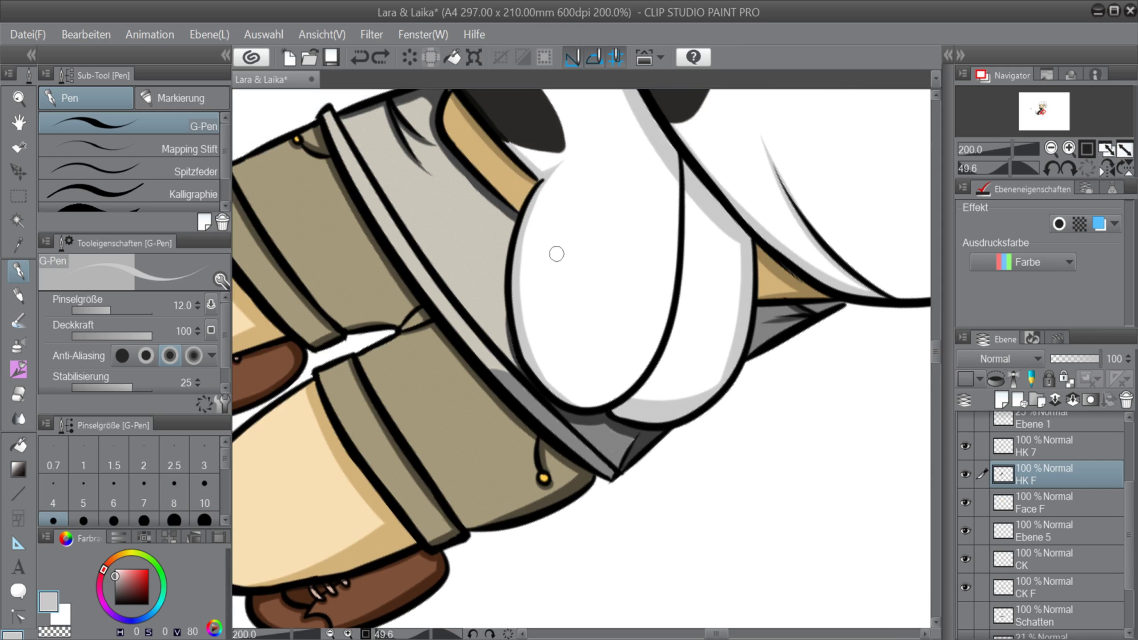
pyautogui.moveTo(524, 207); pyautogui.dragTo(561, 398)
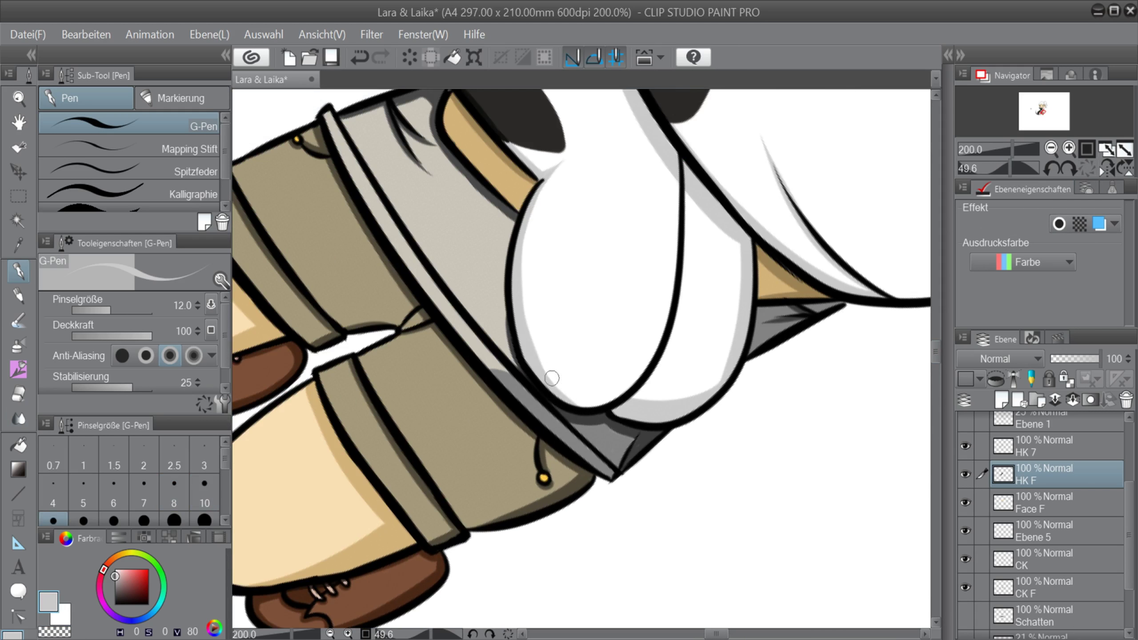
# Touch up the light grey shadow at the near front paw's tip with the canvas rotated to 112.2°, and reset the rotation.
pyautogui.moveTo(1011, 169); pyautogui.dragTo(1025, 169)
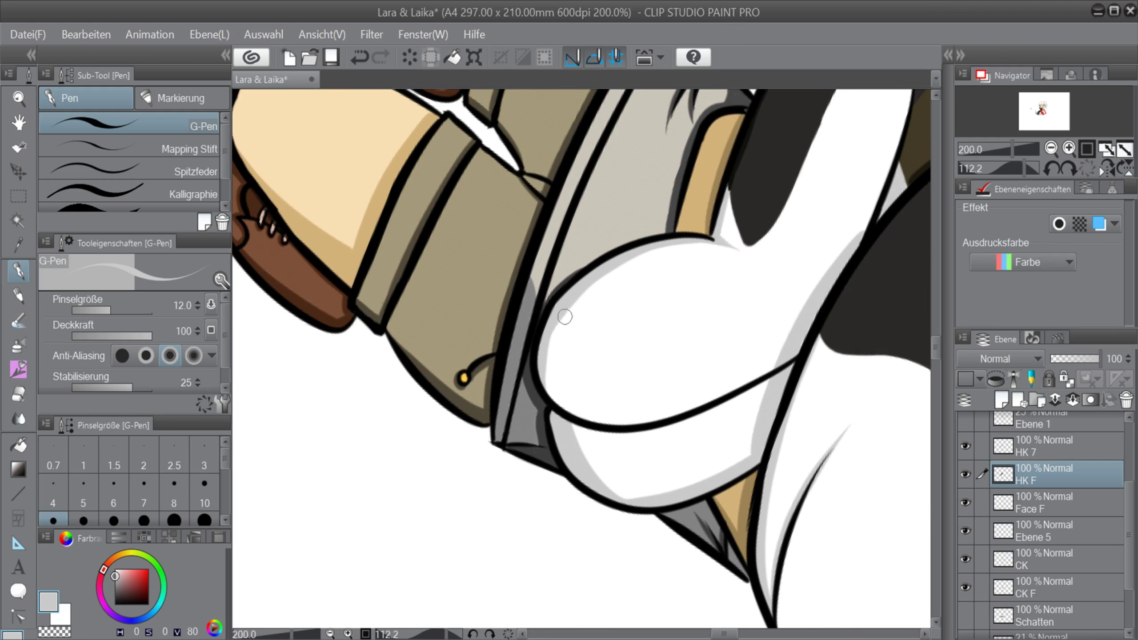
pyautogui.moveTo(565, 317); pyautogui.dragTo(541, 371)
pyautogui.press('c')
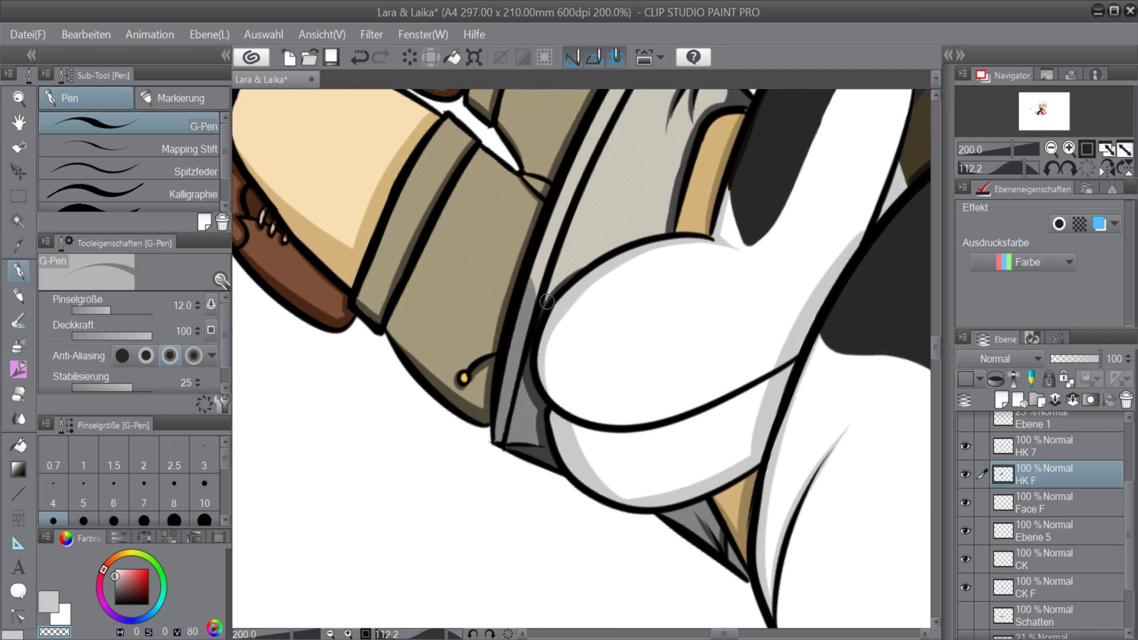
pyautogui.click(1086, 170)
# Paint a light grey shadow with pen size 8 at the top of the white belly stripe, just beneath the foreleg.
pyautogui.scroll(-3, 730, 415)
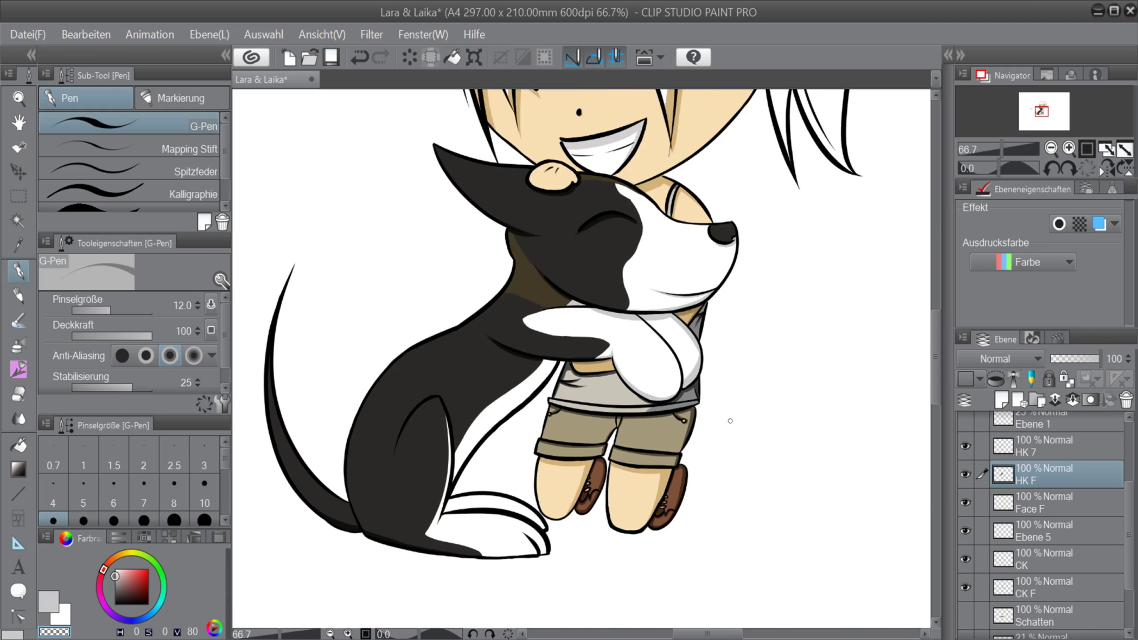
pyautogui.scroll(2, 522, 399)
pyautogui.press('c')
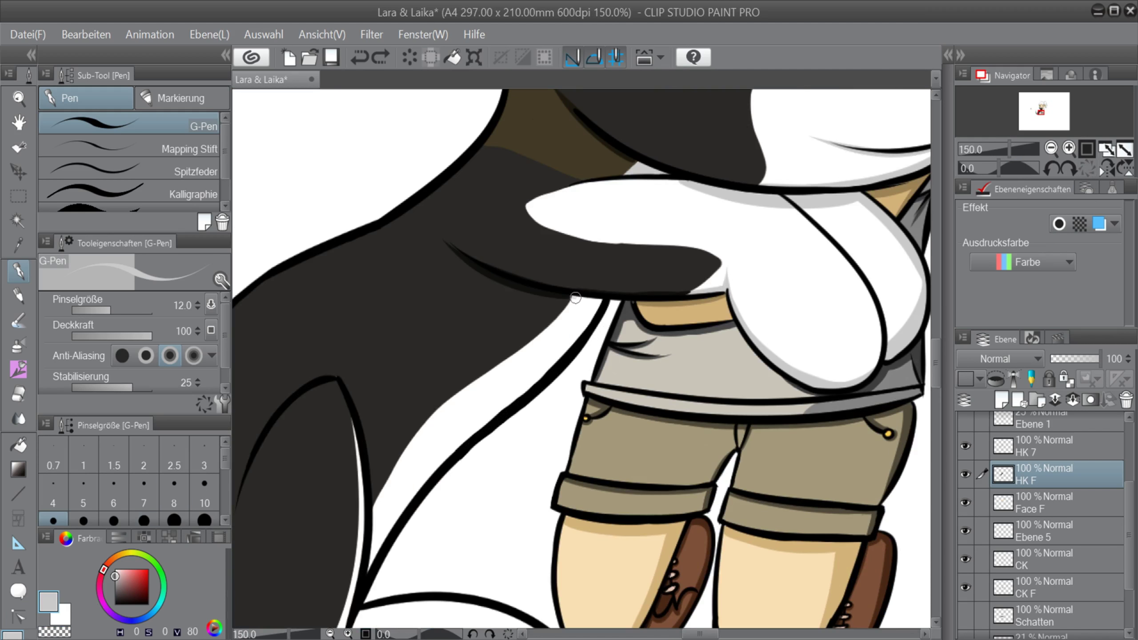
pyautogui.moveTo(573, 299); pyautogui.dragTo(602, 301)
pyautogui.hotkey('ctrl', 'z')
pyautogui.scroll(5, 588, 302)
pyautogui.press('[')
pyautogui.press('[')
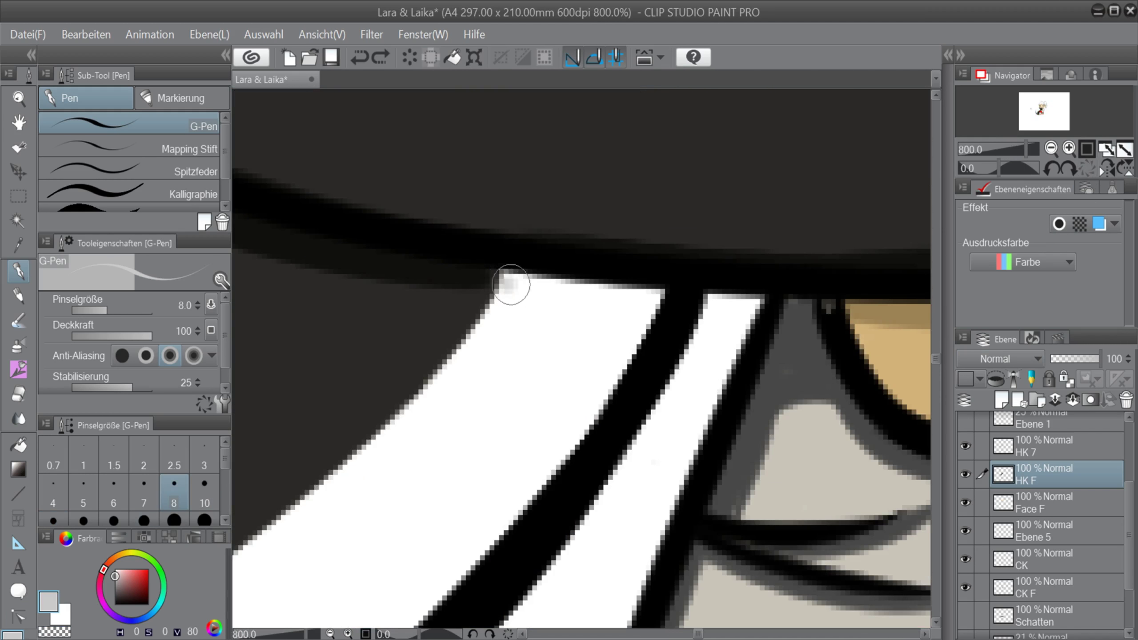
pyautogui.moveTo(514, 287); pyautogui.dragTo(657, 304)
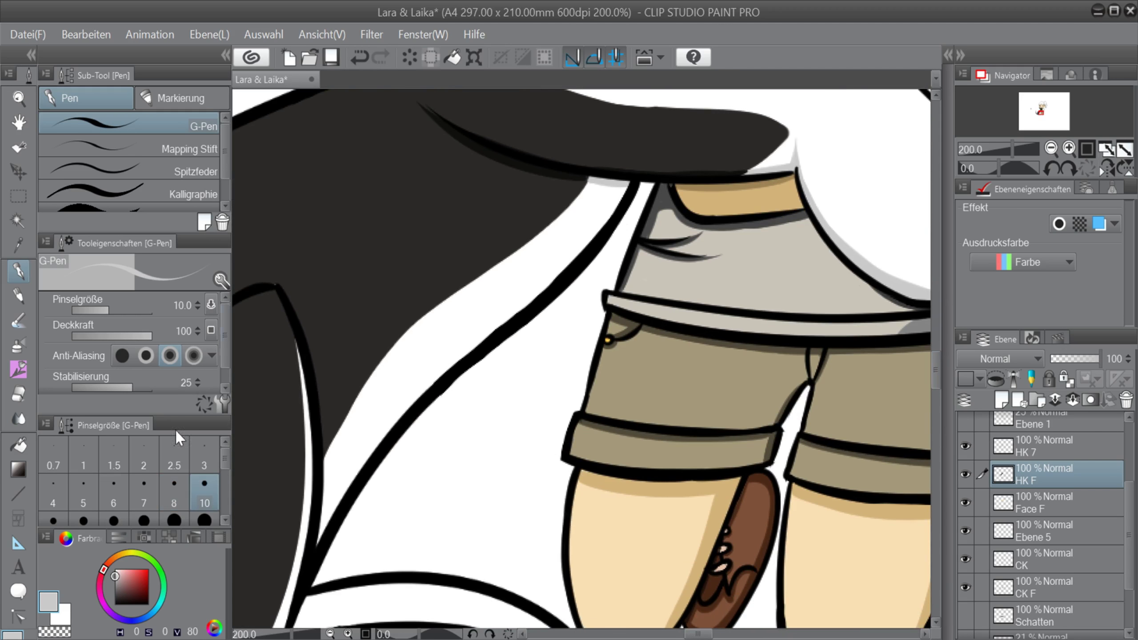
# Paint a broad light grey shadow along the outer edge of the dog's white belly stripe and enlarge the pen to 25.
pyautogui.click(144, 521)
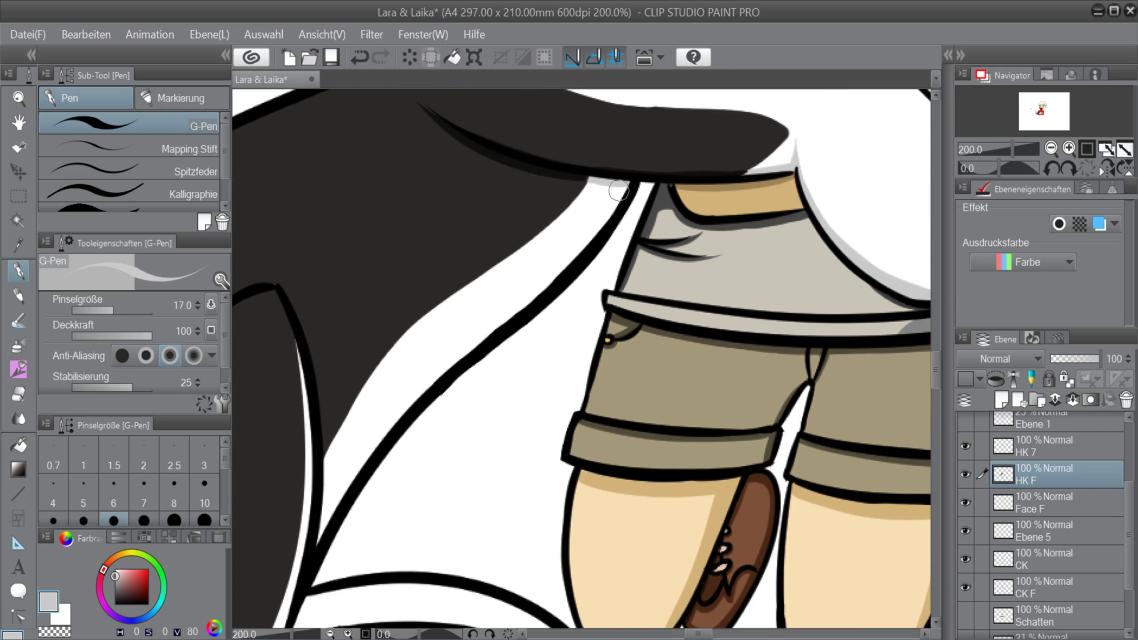
pyautogui.moveTo(612, 183); pyautogui.dragTo(621, 192)
pyautogui.moveTo(621, 192)
pyautogui.mouseDown()
pyautogui.moveTo(568, 262)
pyautogui.moveTo(435, 377)
pyautogui.moveTo(343, 557)
pyautogui.moveTo(389, 430)
pyautogui.moveTo(634, 169)
pyautogui.mouseUp()
pyautogui.press(']')
pyautogui.press(']')
pyautogui.press(']')
pyautogui.press('[')
pyautogui.press('[')
pyautogui.hotkey('ctrl', 'z')
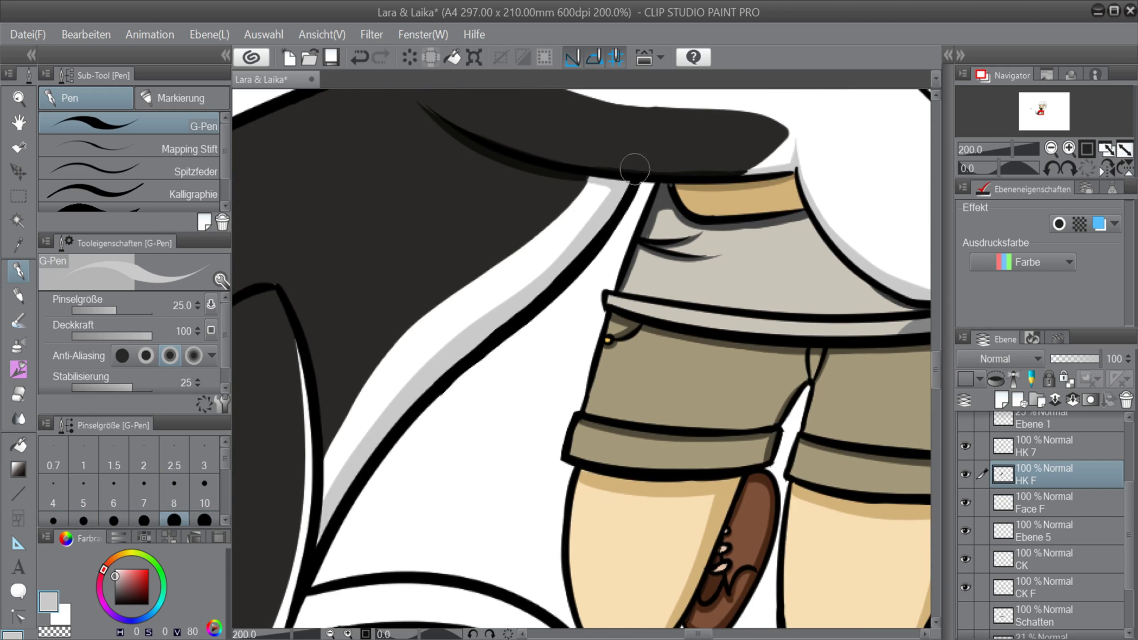
# Paint light grey shadows on the white hind leg and along the upper edges of both hind paws, rotating the canvas to 70.4°.
pyautogui.scroll(-4, 752, 443)
pyautogui.scroll(3, 704, 501)
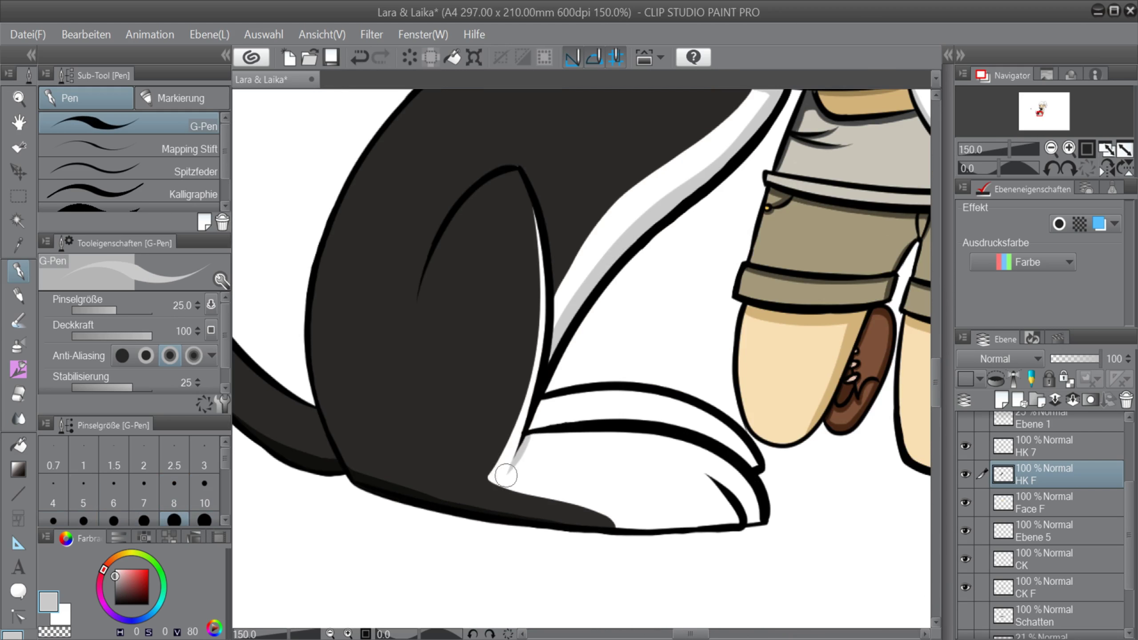
pyautogui.moveTo(555, 408); pyautogui.dragTo(754, 429)
pyautogui.hotkey('ctrl', 'z')
pyautogui.moveTo(1000, 170); pyautogui.dragTo(1016, 171)
pyautogui.moveTo(522, 336)
pyautogui.mouseDown()
pyautogui.moveTo(534, 247)
pyautogui.moveTo(575, 417)
pyautogui.mouseUp()
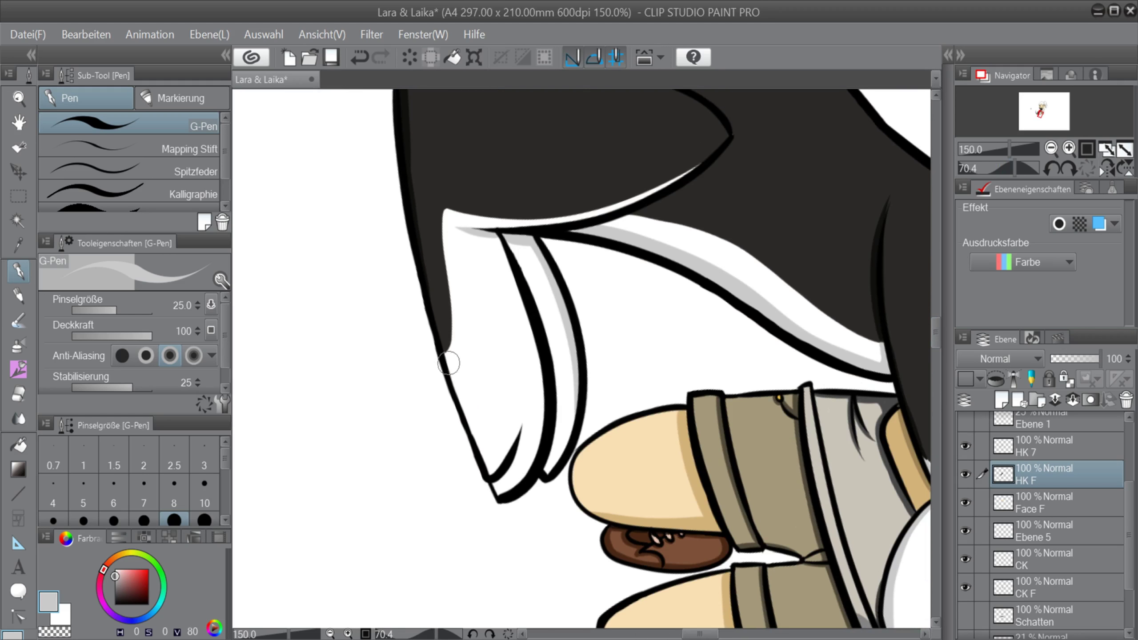
# Reduce the pen to 15 and paint light grey shadows along the toe line and tip of the near hind paw.
pyautogui.press('[')
pyautogui.press('[')
pyautogui.press('[')
pyautogui.moveTo(490, 474); pyautogui.dragTo(517, 436)
pyautogui.press('[')
pyautogui.hotkey('ctrl', 'z')
pyautogui.press(']')
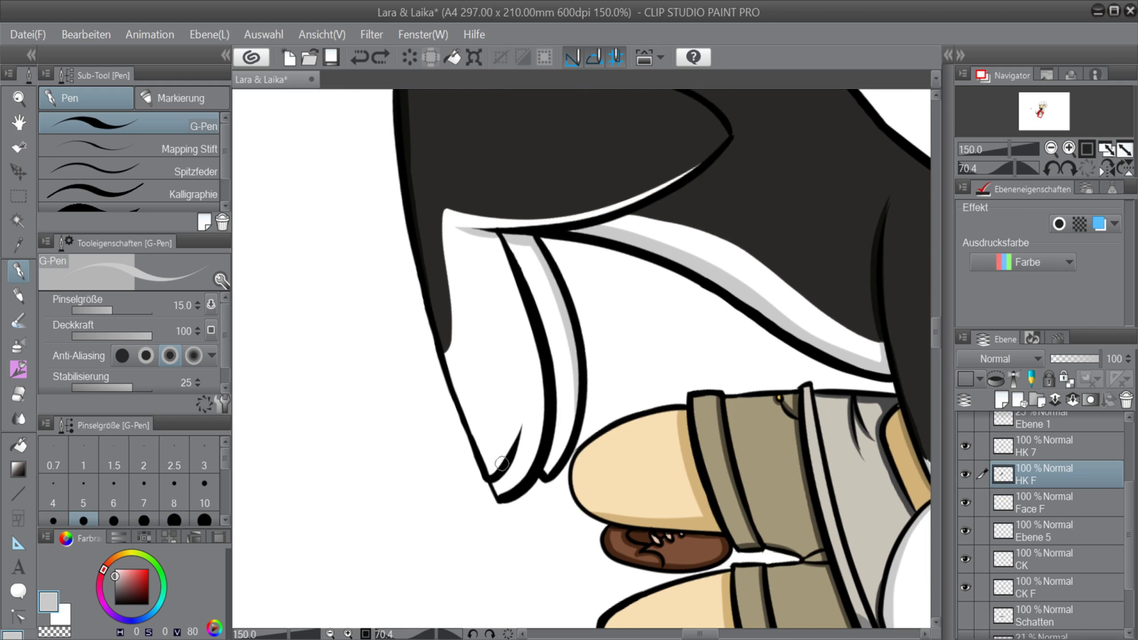
pyautogui.moveTo(491, 473); pyautogui.dragTo(525, 420)
pyautogui.hotkey('ctrl', 'z')
pyautogui.moveTo(490, 474); pyautogui.dragTo(522, 401)
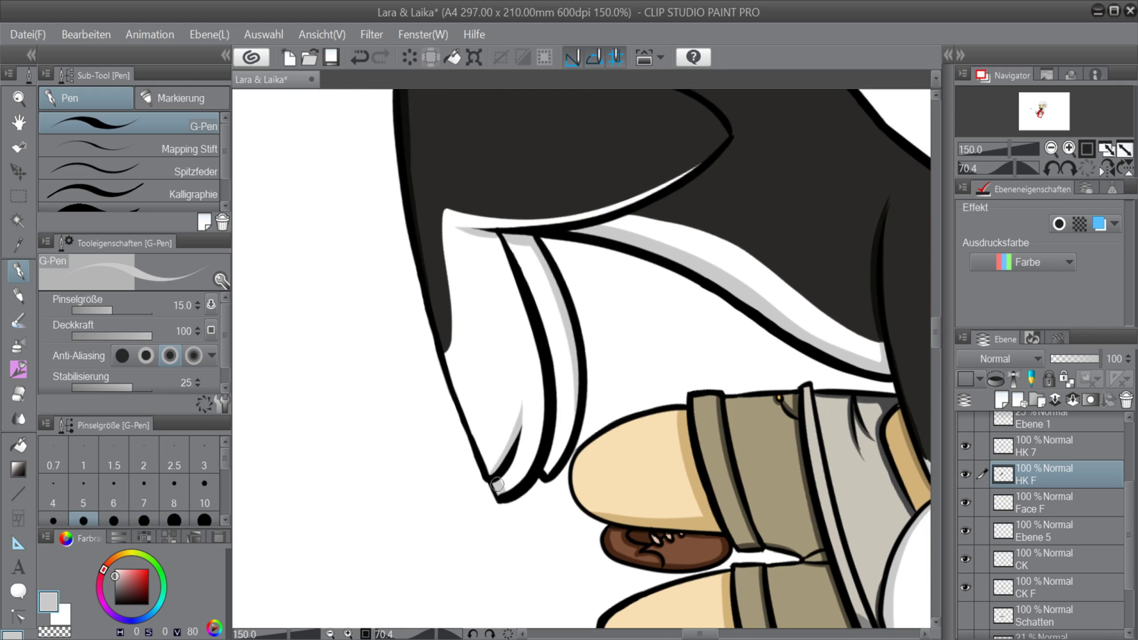
pyautogui.moveTo(497, 485)
pyautogui.mouseDown()
pyautogui.moveTo(520, 476)
pyautogui.moveTo(546, 409)
pyautogui.mouseUp()
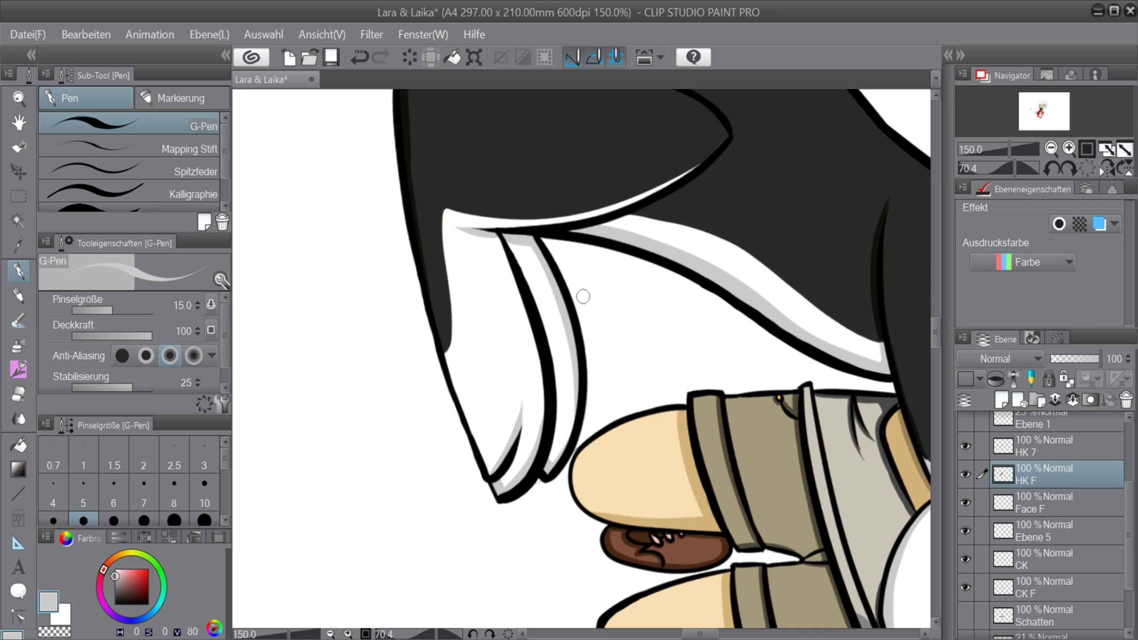
# Try to paint a dark grey highlight above the dog's closed eye with pen size 17, with the canvas rotation reset.
pyautogui.click(508, 633)
pyautogui.scroll(-2, 589, 348)
pyautogui.moveTo(936, 403); pyautogui.dragTo(942, 379)
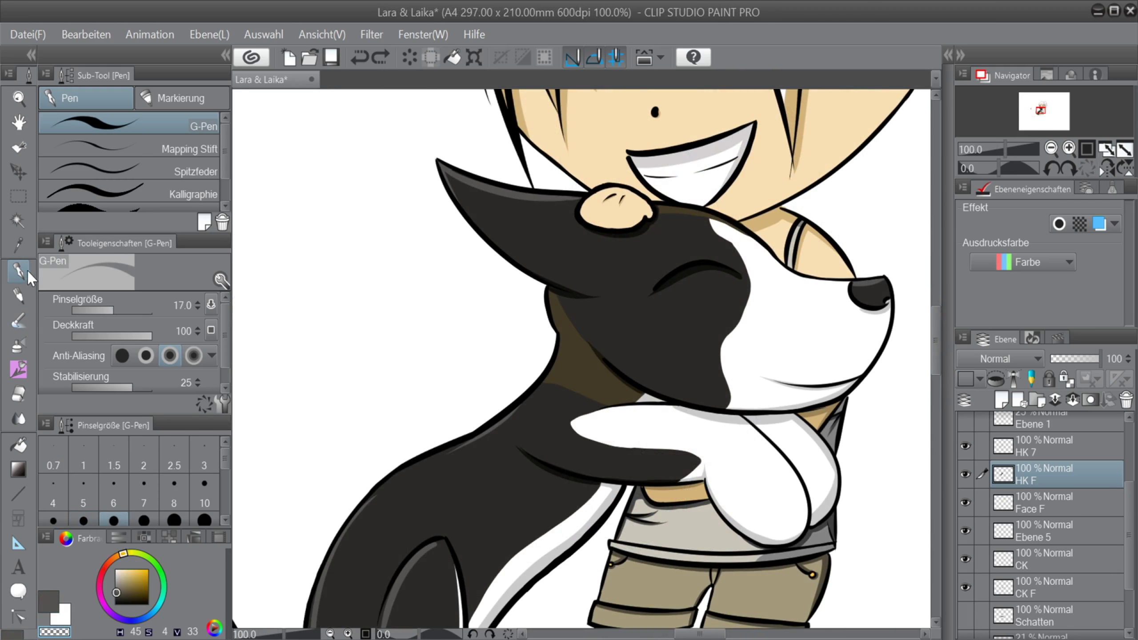
pyautogui.click(51, 602)
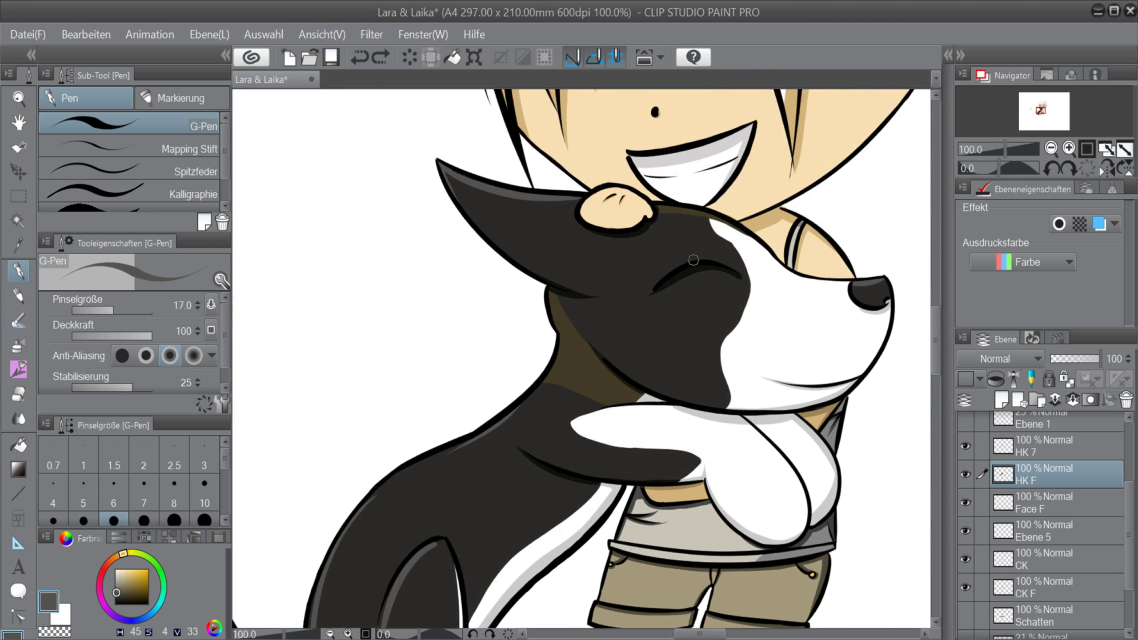
pyautogui.hotkey('ctrl', 'z')
pyautogui.moveTo(693, 261)
pyautogui.mouseDown()
pyautogui.moveTo(651, 279)
pyautogui.moveTo(650, 291)
pyautogui.mouseUp()
pyautogui.hotkey('ctrl', 'z')
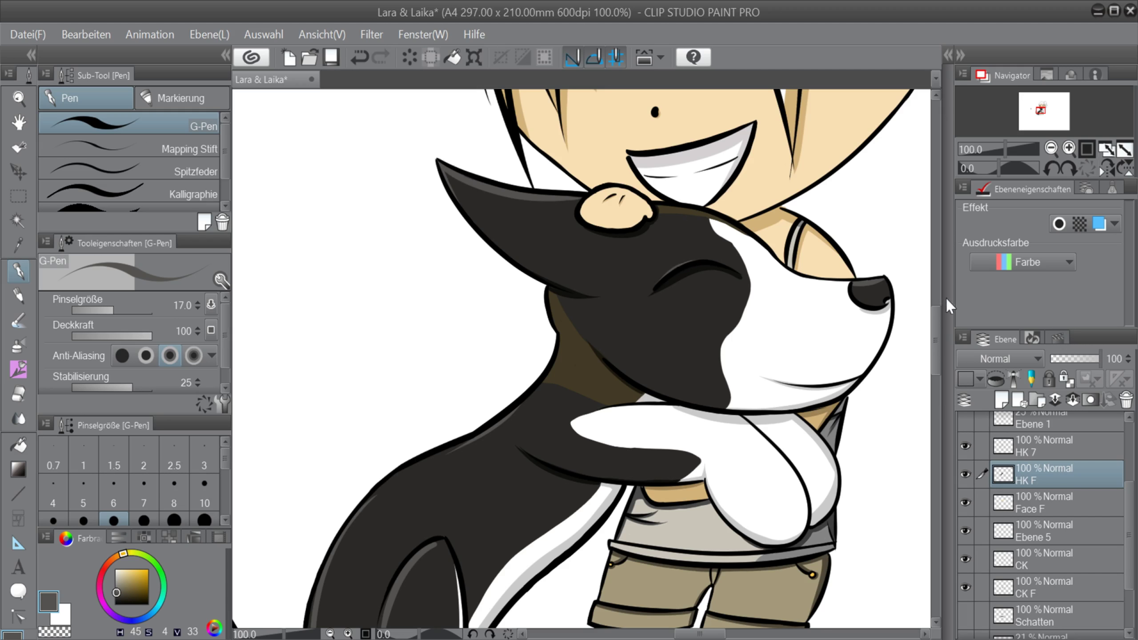
# Paint a mid-grey shadow of brightness 49 along the head outline on the small white neck patch, using pen size 8.
pyautogui.moveTo(937, 330); pyautogui.dragTo(936, 354)
pyautogui.moveTo(686, 636)
pyautogui.mouseDown()
pyautogui.moveTo(676, 637)
pyautogui.moveTo(713, 636)
pyautogui.mouseUp()
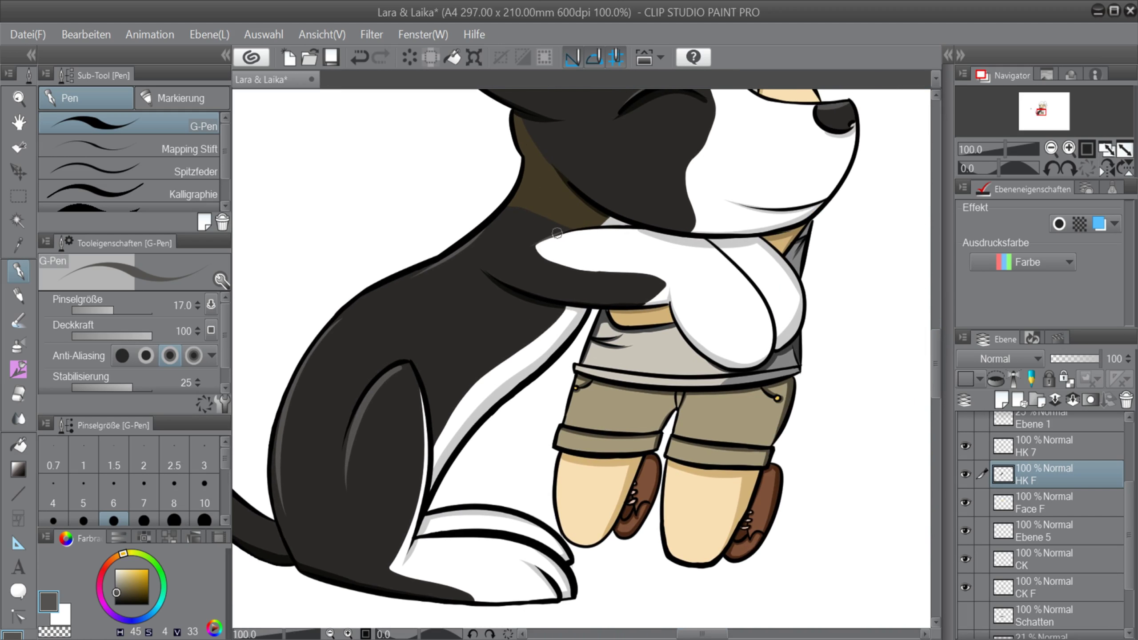
pyautogui.scroll(2, 941, 356)
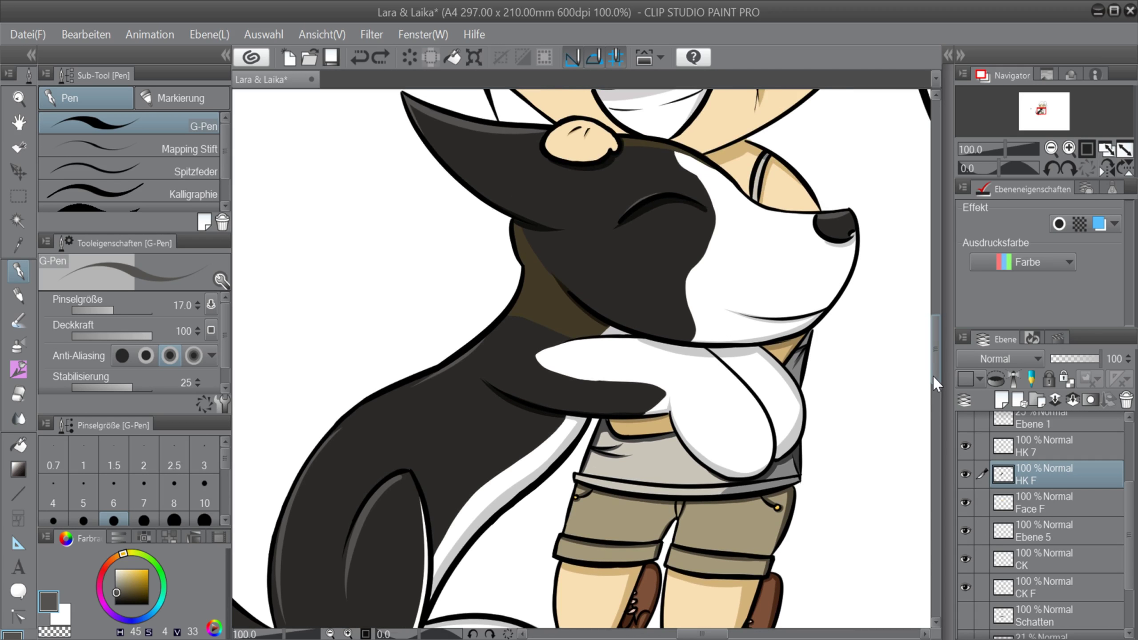
pyautogui.keyDown('alt'); pyautogui.click(611, 332); pyautogui.keyUp('alt')
pyautogui.moveTo(1014, 172); pyautogui.dragTo(1010, 172)
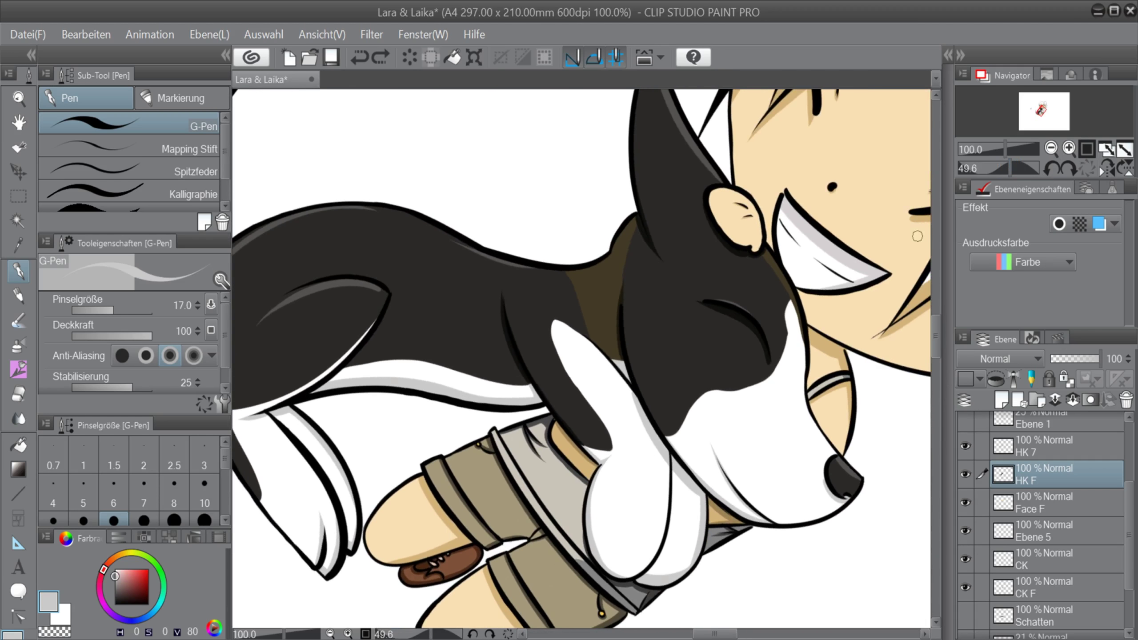
pyautogui.scroll(2, 628, 374)
pyautogui.scroll(2, 628, 374)
pyautogui.click(115, 587)
pyautogui.press('[')
pyautogui.press('[')
pyautogui.press('[')
pyautogui.press('[')
pyautogui.moveTo(606, 325); pyautogui.dragTo(635, 404)
pyautogui.moveTo(607, 323); pyautogui.dragTo(617, 369)
# Touch up the border between the brown neck fur and the white patch with colours sampled there, reducing the pen to 6.
pyautogui.keyDown('alt'); pyautogui.click(597, 288); pyautogui.keyUp('alt')
pyautogui.click(599, 308)
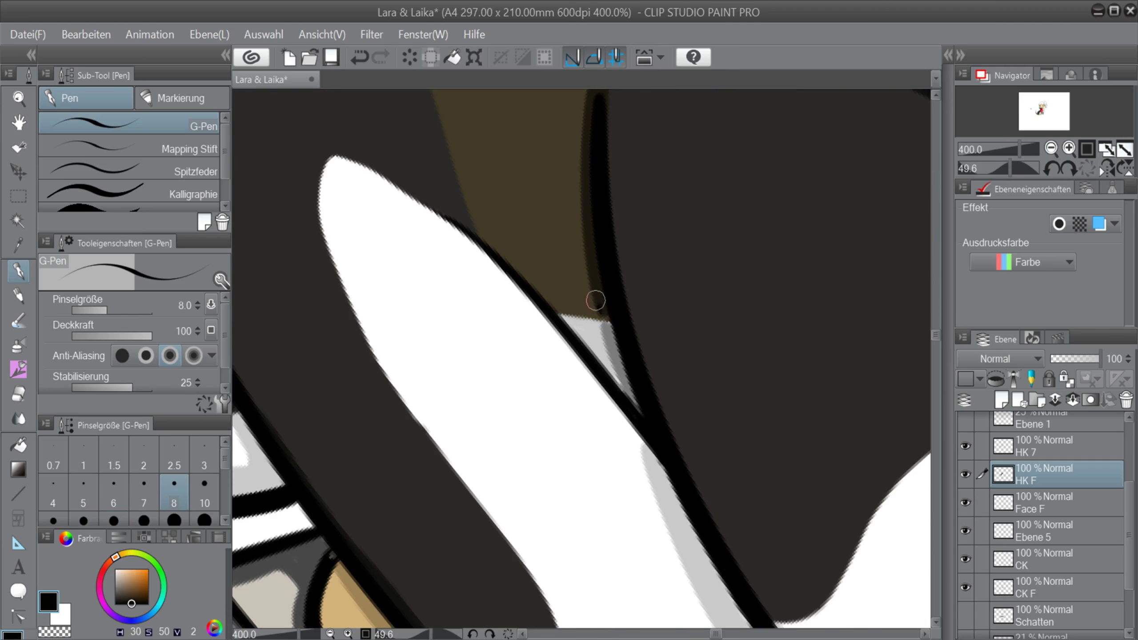
pyautogui.keyDown('alt'); pyautogui.click(593, 272); pyautogui.keyUp('alt')
pyautogui.keyDown('alt'); pyautogui.click(601, 317); pyautogui.keyUp('alt')
pyautogui.press('[')
pyautogui.press('[')
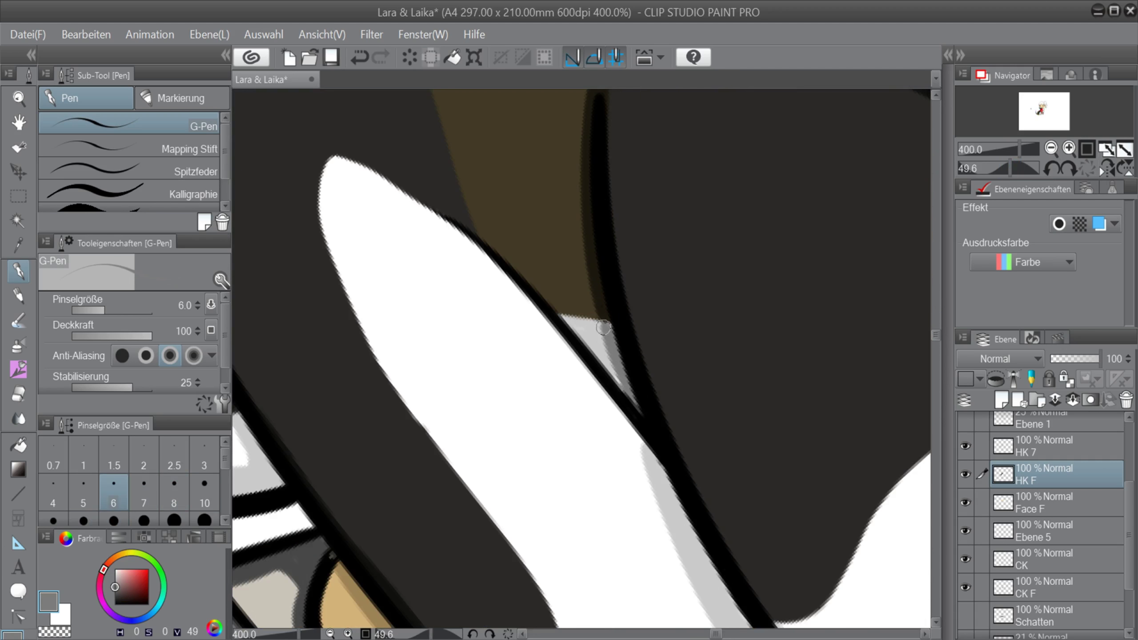
pyautogui.click(1088, 168)
pyautogui.scroll(4, 798, 339)
pyautogui.scroll(-9, 797, 340)
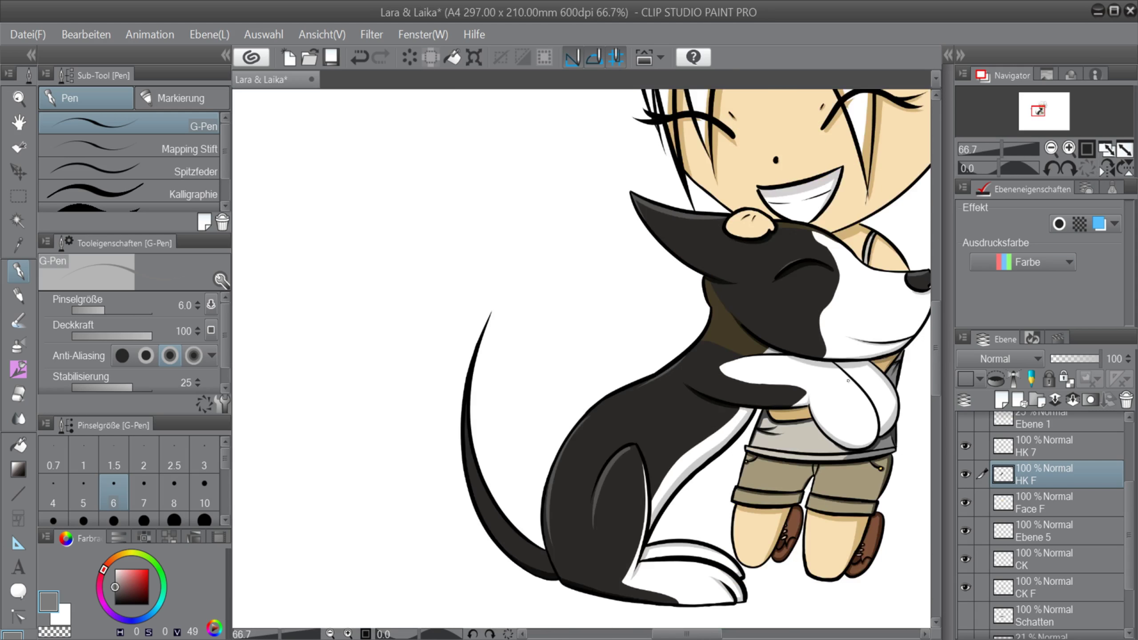
# Sample the light grey shadow colour and examine the shading on the neck patch and the hind paws.
pyautogui.scroll(5, 780, 313)
pyautogui.keyDown('alt'); pyautogui.click(781, 312); pyautogui.keyUp('alt')
pyautogui.moveTo(1000, 169); pyautogui.dragTo(1017, 174)
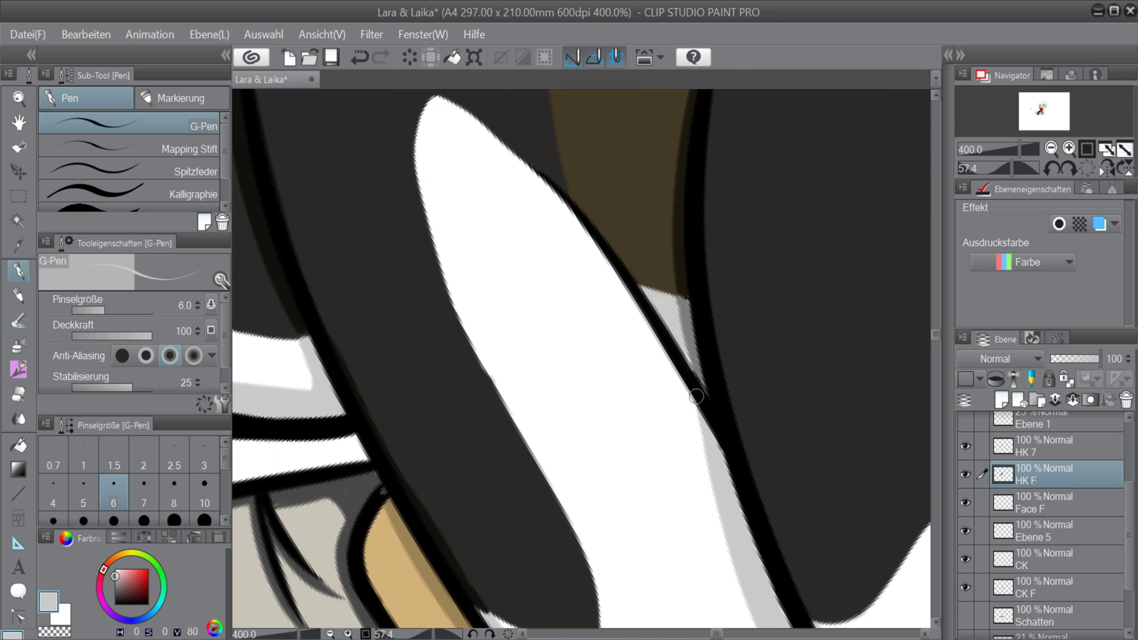
pyautogui.click(1086, 170)
pyautogui.scroll(-5, 798, 357)
pyautogui.moveTo(694, 634); pyautogui.dragTo(710, 634)
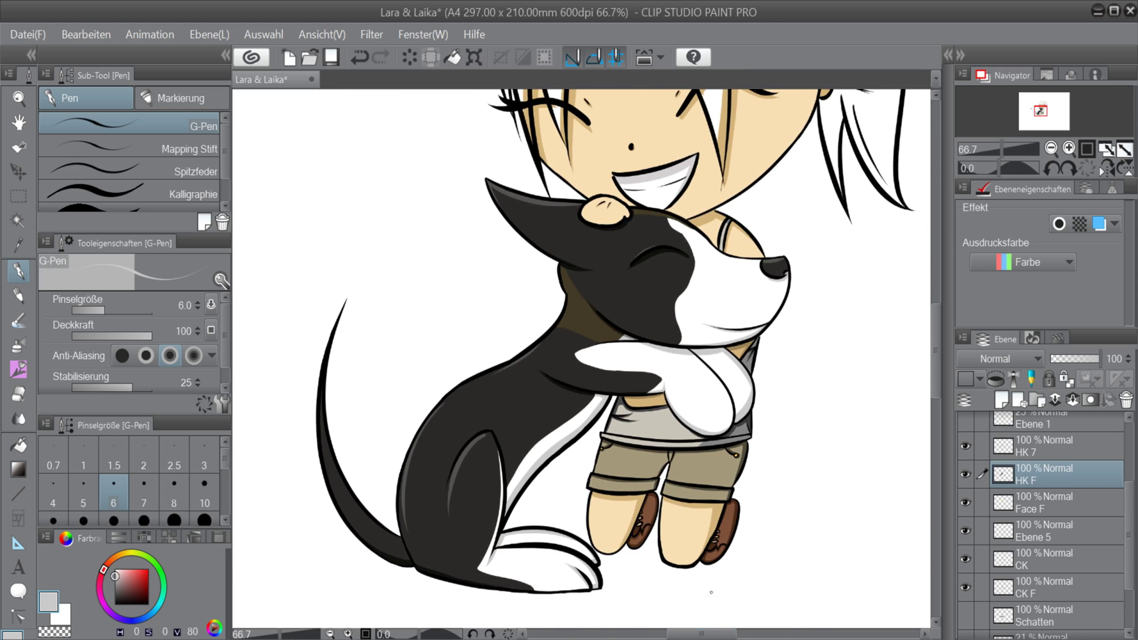
pyautogui.scroll(3, 579, 550)
pyautogui.scroll(2, 348, 512)
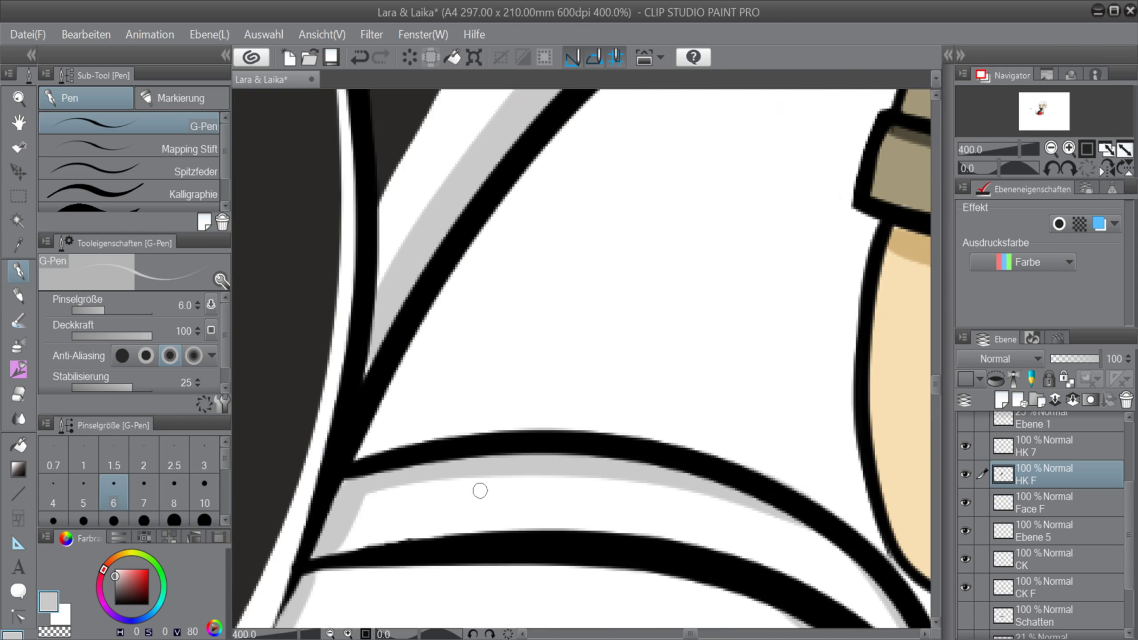
pyautogui.scroll(-2, 807, 488)
# Recolour the shadow on the dog's far hind paw to a darker mid grey, rotating the canvas to 65.2°.
pyautogui.click(59, 612)
pyautogui.click(64, 610)
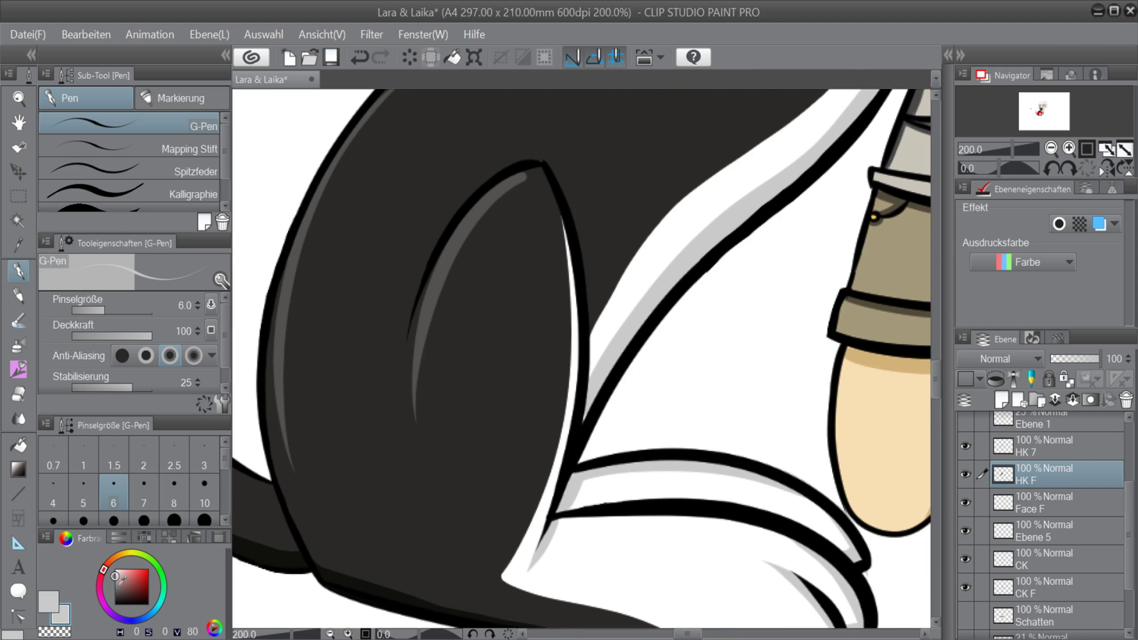
pyautogui.click(20, 446)
pyautogui.click(18, 272)
pyautogui.moveTo(1001, 169); pyautogui.dragTo(1016, 173)
pyautogui.moveTo(937, 317); pyautogui.dragTo(937, 329)
# Try to fill the white area of the far hind paw with light grey using the Fill tool.
pyautogui.keyDown('alt'); pyautogui.click(457, 271); pyautogui.keyUp('alt')
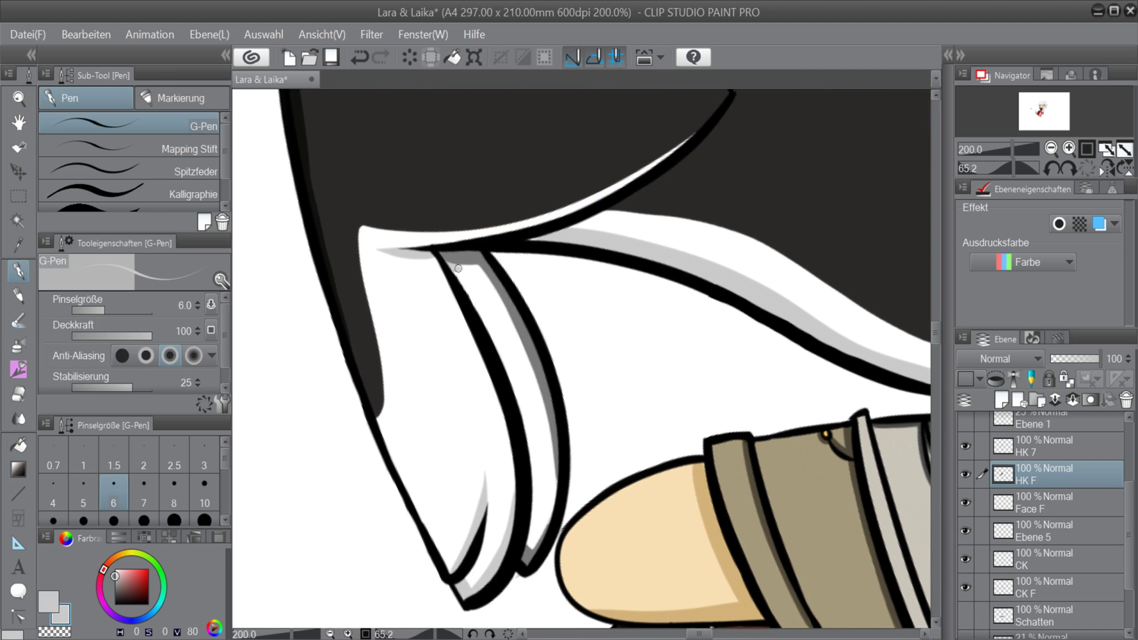
pyautogui.hotkey('ctrl', 'z')
pyautogui.click(18, 445)
pyautogui.click(519, 363)
pyautogui.hotkey('ctrl', 'z')
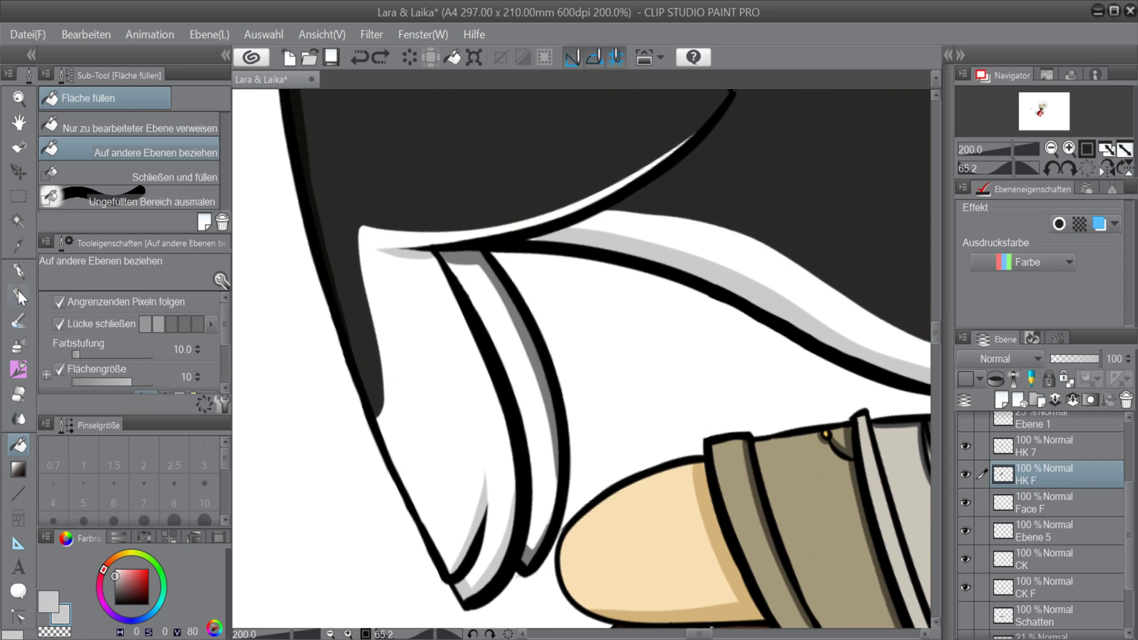
# Try to cover the white of the far hind paw with light grey pen strokes at size 6.
pyautogui.click(18, 272)
pyautogui.moveTo(512, 366)
pyautogui.mouseDown()
pyautogui.moveTo(478, 286)
pyautogui.moveTo(514, 335)
pyautogui.moveTo(542, 443)
pyautogui.mouseUp()
pyautogui.moveTo(526, 360); pyautogui.dragTo(551, 434)
pyautogui.hotkey('ctrl', 'z')
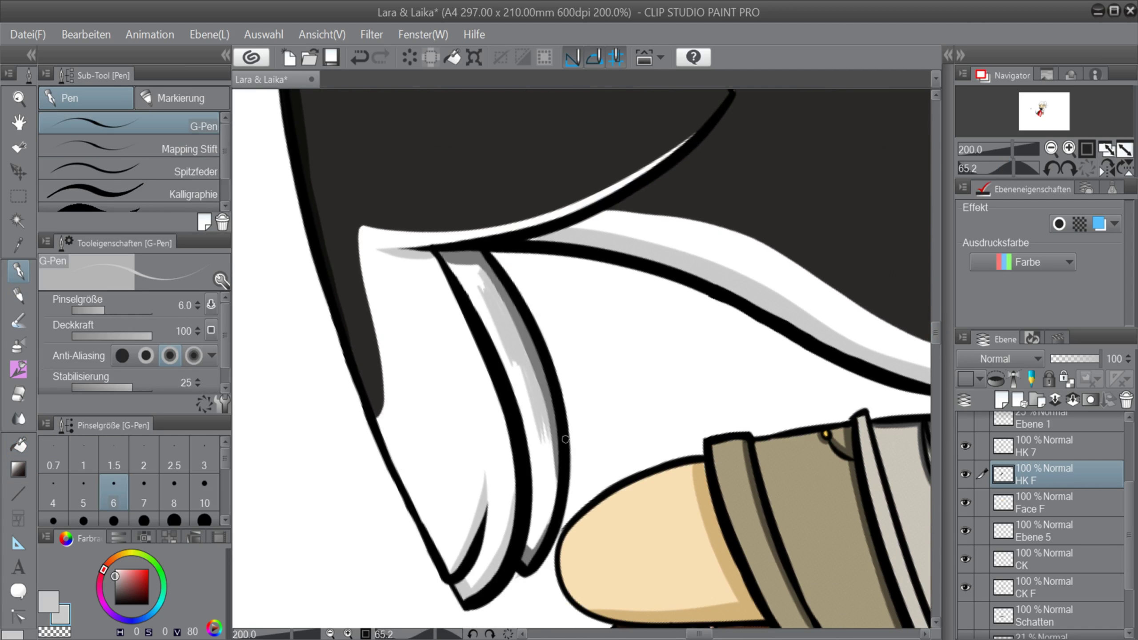
pyautogui.click(1087, 170)
pyautogui.scroll(-4, 717, 448)
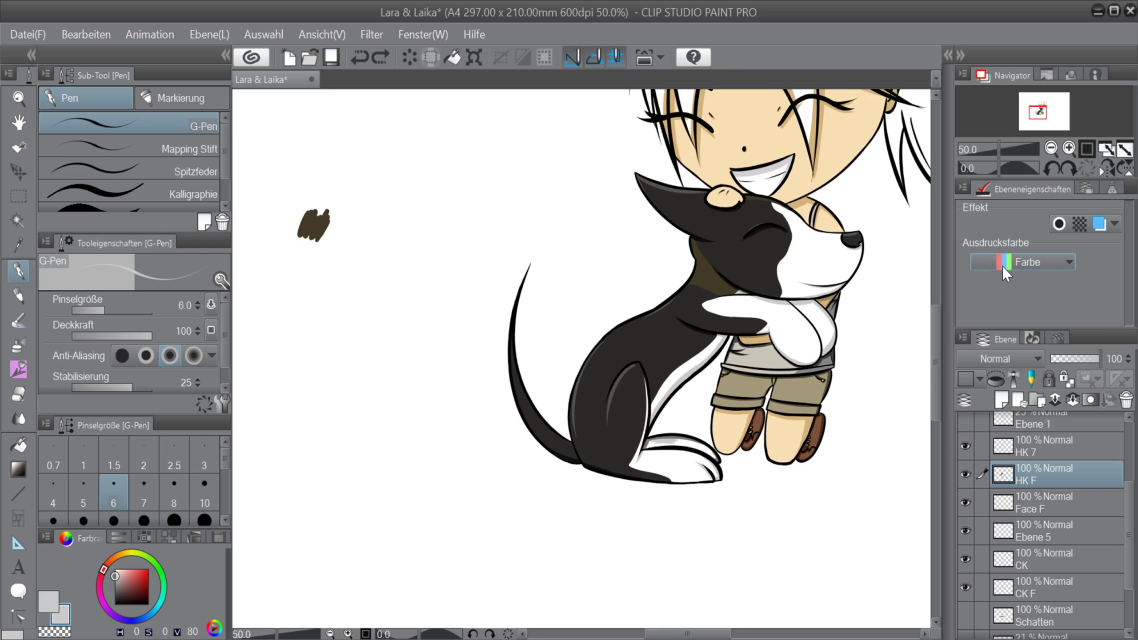
# Paint the white area of the far hind paw very light grey with brightness 90 and pen size 10.
pyautogui.scroll(4, 692, 446)
pyautogui.moveTo(1002, 170); pyautogui.dragTo(1014, 172)
pyautogui.click(116, 574)
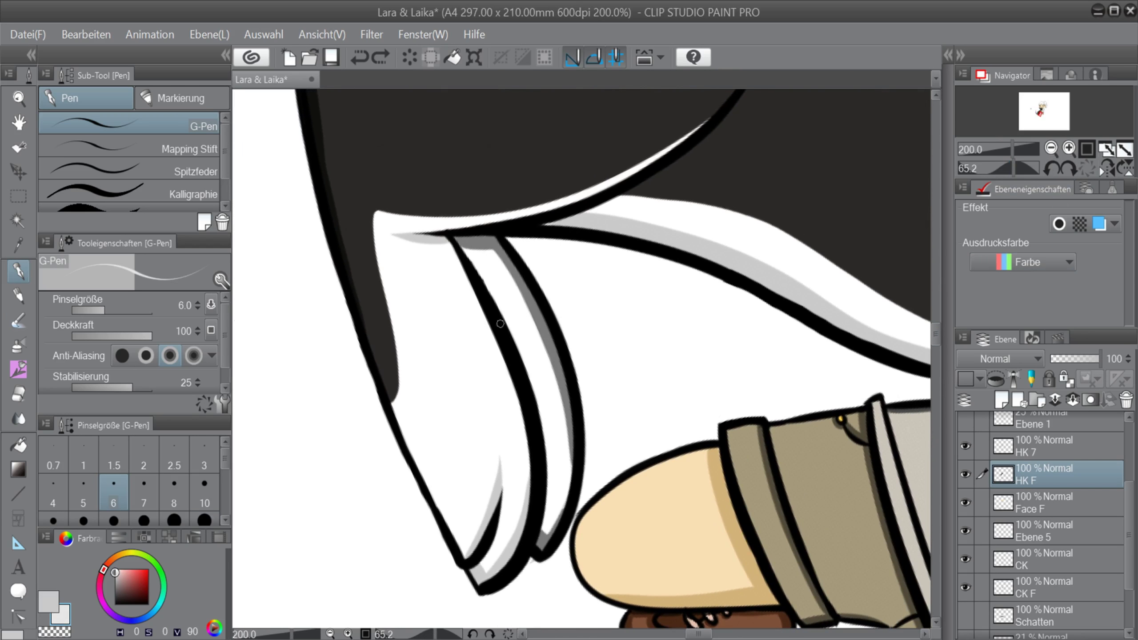
pyautogui.click(205, 493)
pyautogui.moveTo(482, 272)
pyautogui.mouseDown()
pyautogui.moveTo(546, 381)
pyautogui.moveTo(559, 439)
pyautogui.mouseUp()
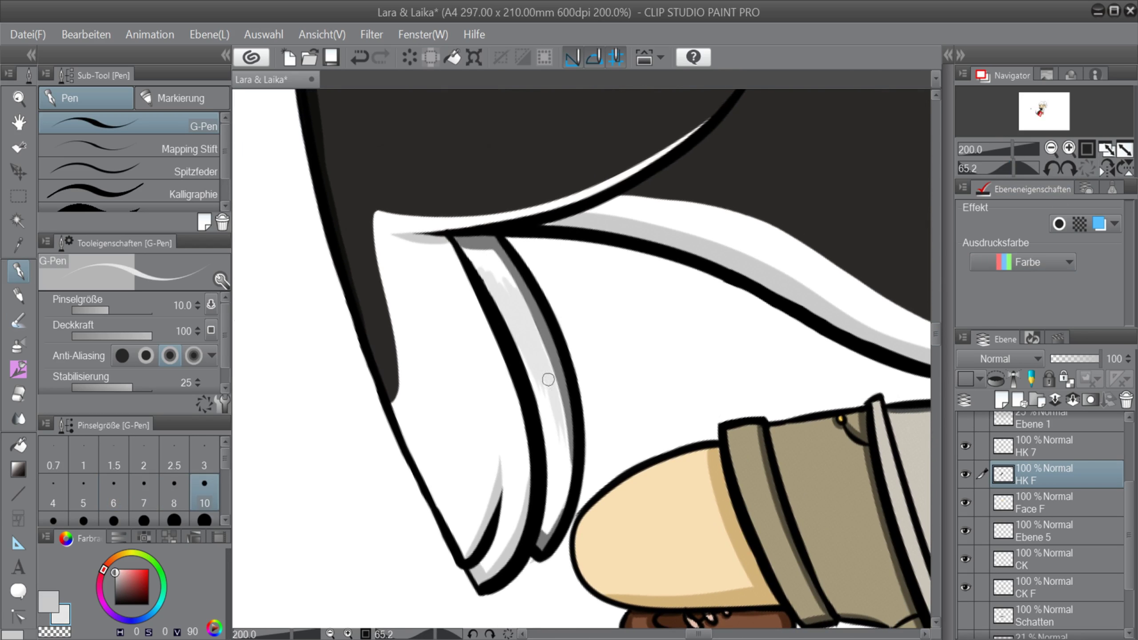
pyautogui.moveTo(527, 357); pyautogui.dragTo(566, 479)
pyautogui.moveTo(546, 376); pyautogui.dragTo(548, 507)
pyautogui.moveTo(557, 446); pyautogui.dragTo(561, 501)
# Cover the remaining white gaps along the edge and upper end of the far hind paw, reducing the pen to 7.
pyautogui.moveTo(935, 334); pyautogui.dragTo(935, 339)
pyautogui.scroll(2, 562, 402)
pyautogui.moveTo(579, 374)
pyautogui.mouseDown()
pyautogui.moveTo(534, 472)
pyautogui.moveTo(543, 429)
pyautogui.moveTo(533, 462)
pyautogui.mouseUp()
pyautogui.press('[')
pyautogui.press('[')
pyautogui.moveTo(935, 339); pyautogui.dragTo(935, 328)
pyautogui.moveTo(363, 316); pyautogui.dragTo(422, 327)
pyautogui.moveTo(428, 330)
pyautogui.mouseDown()
pyautogui.moveTo(466, 390)
pyautogui.moveTo(452, 399)
pyautogui.moveTo(407, 333)
pyautogui.mouseUp()
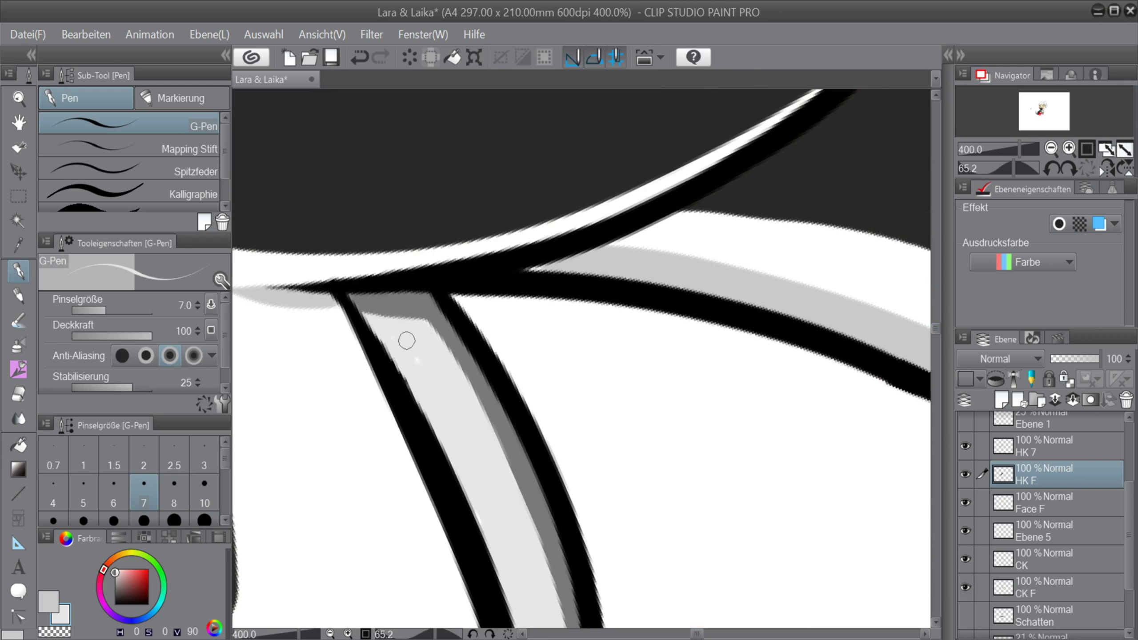
pyautogui.click(1088, 171)
pyautogui.scroll(-6, 863, 524)
pyautogui.moveTo(711, 634); pyautogui.dragTo(731, 634)
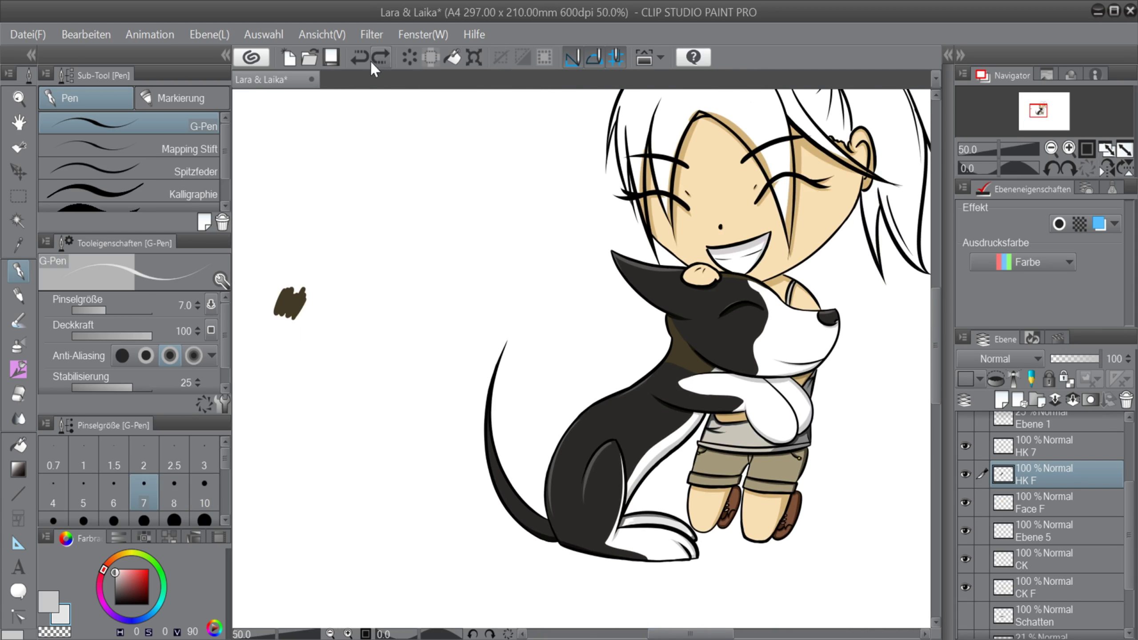
# Sample the far hind paw's mid-grey shadow colour and examine the shading along its edge up close.
pyautogui.click(1010, 168)
pyautogui.scroll(4, 522, 527)
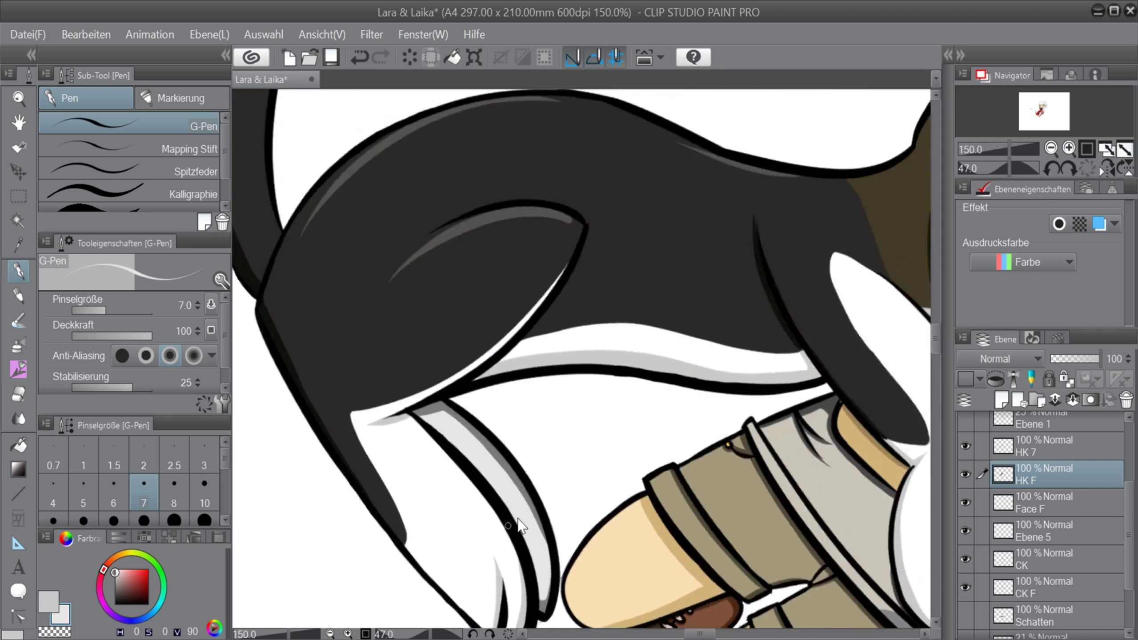
pyautogui.rightClick(530, 482)
pyautogui.moveTo(936, 342); pyautogui.dragTo(936, 347)
pyautogui.scroll(3, 564, 423)
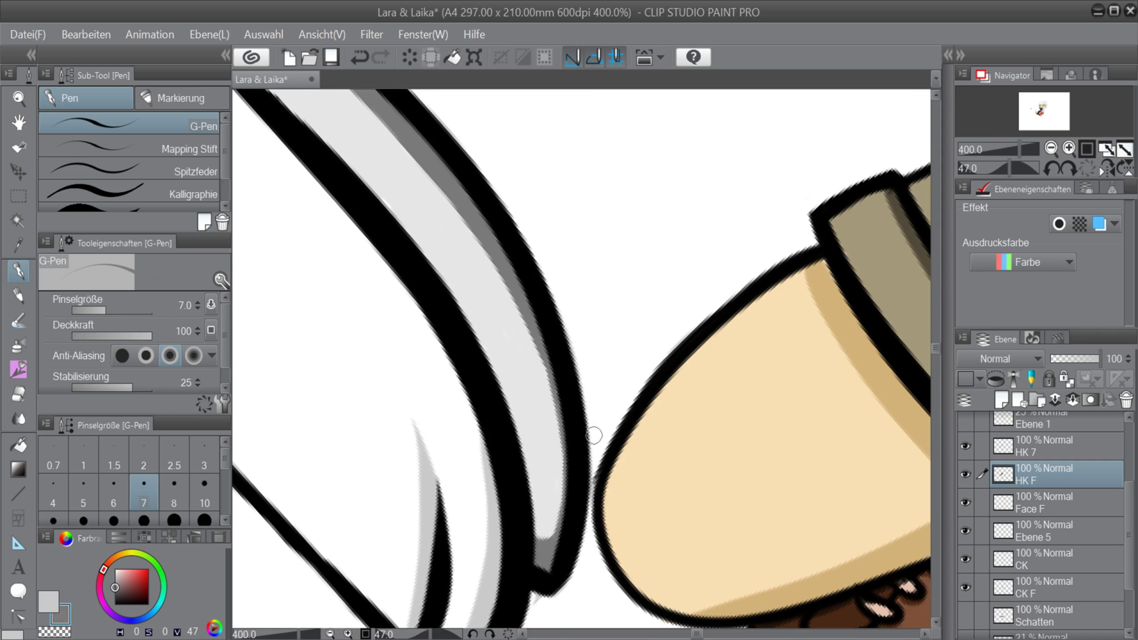
pyautogui.scroll(-4, 861, 414)
pyautogui.click(1087, 169)
pyautogui.moveTo(936, 382); pyautogui.dragTo(935, 355)
pyautogui.moveTo(683, 635); pyautogui.dragTo(686, 635)
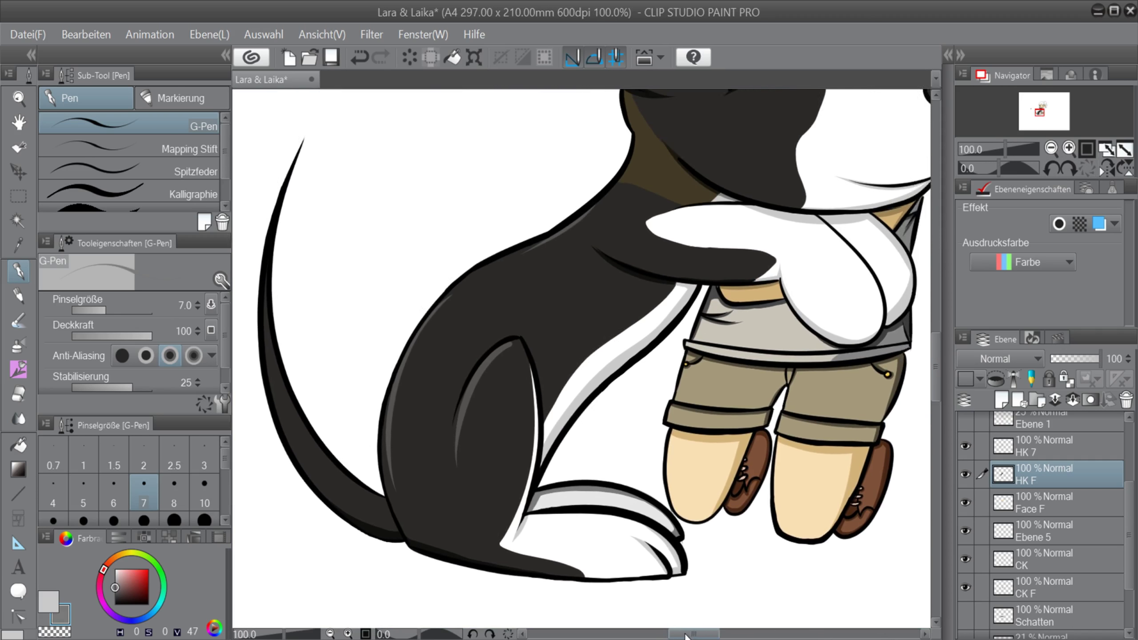
# Paint a dark grey highlight along the inner edge of the dog's tail with pen size 10, sampling the existing fur highlight colour.
pyautogui.scroll(-1, 589, 586)
pyautogui.moveTo(934, 362); pyautogui.dragTo(934, 366)
pyautogui.rightClick(506, 441)
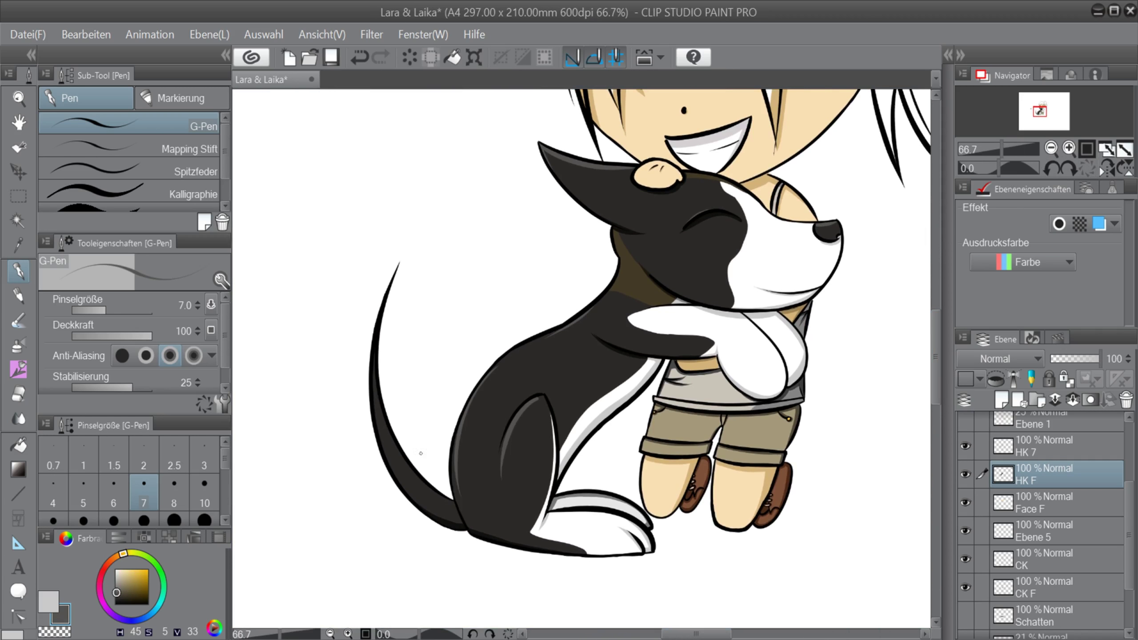
pyautogui.click(1011, 169)
pyautogui.scroll(2, 390, 252)
pyautogui.moveTo(935, 325); pyautogui.dragTo(934, 319)
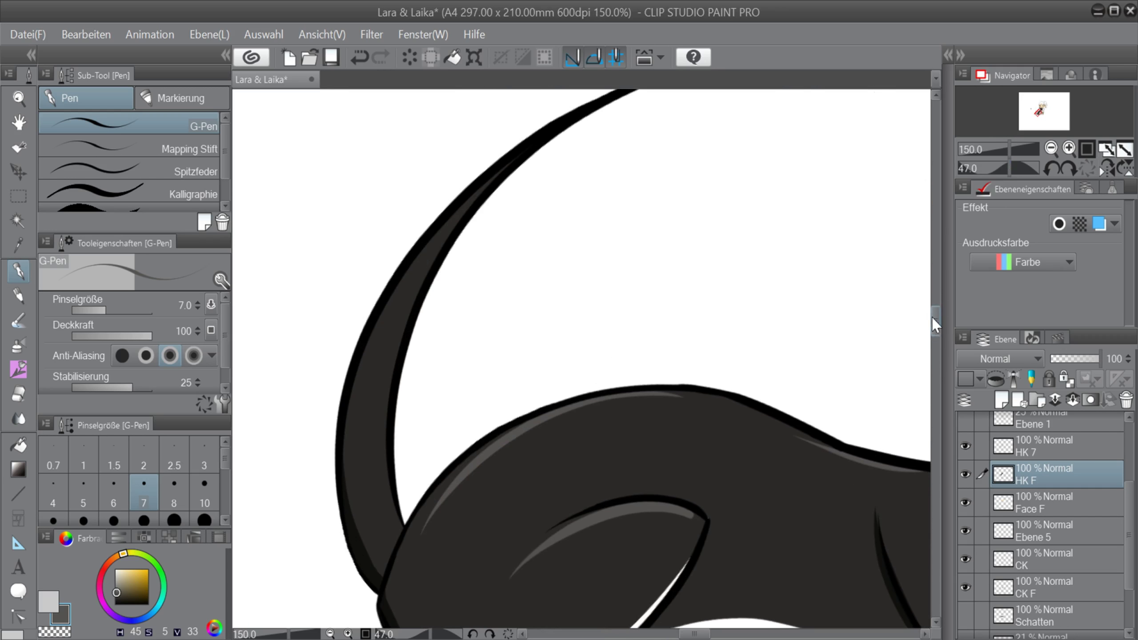
pyautogui.click(174, 493)
pyautogui.click(205, 493)
pyautogui.moveTo(417, 289); pyautogui.dragTo(392, 499)
pyautogui.click(1087, 169)
pyautogui.scroll(-3, 797, 520)
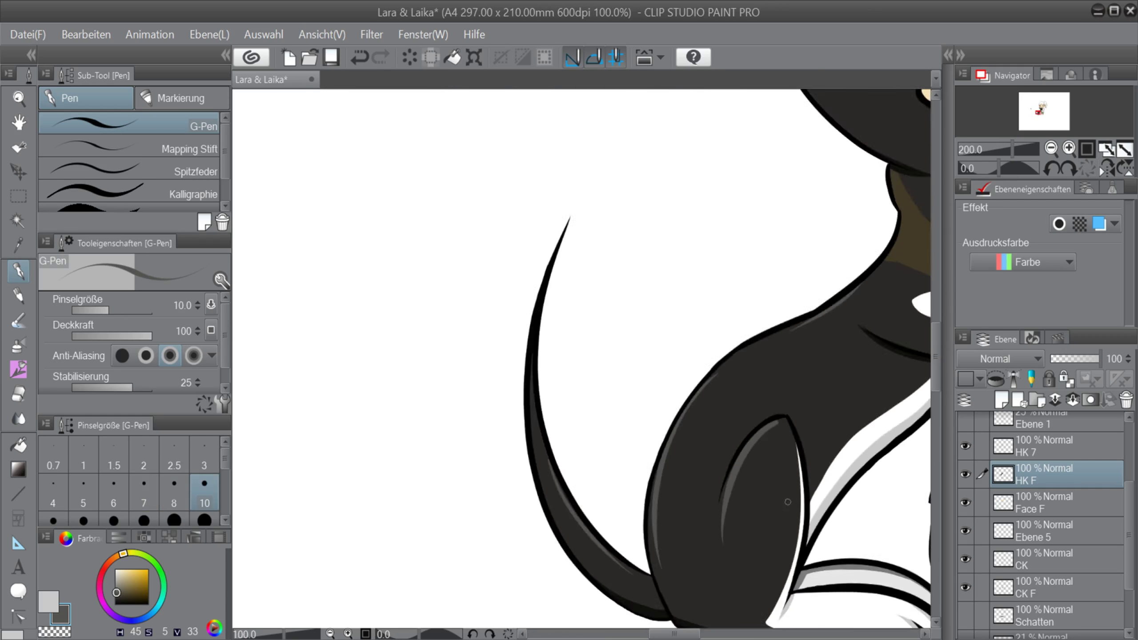
pyautogui.moveTo(669, 635); pyautogui.dragTo(704, 634)
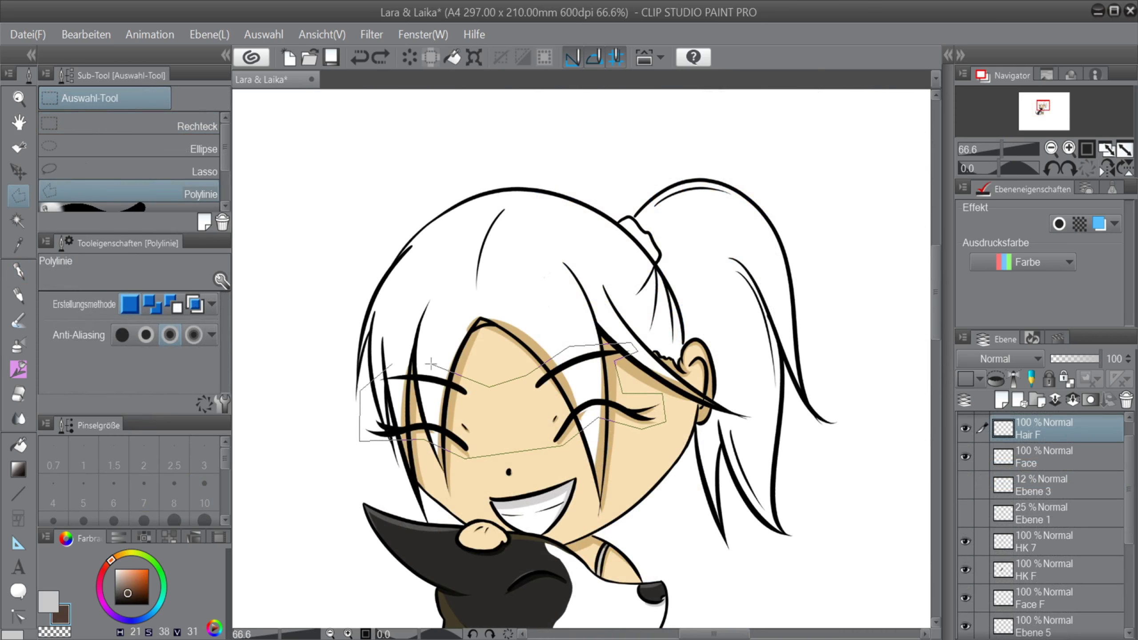
# Close the polyline selection around the girl's eyes and eyebrows, copy it, and add a new layer above the Hair layer.
pyautogui.doubleClick(426, 365)
pyautogui.click(90, 38)
pyautogui.click(131, 126)
pyautogui.scroll(2, 1031, 443)
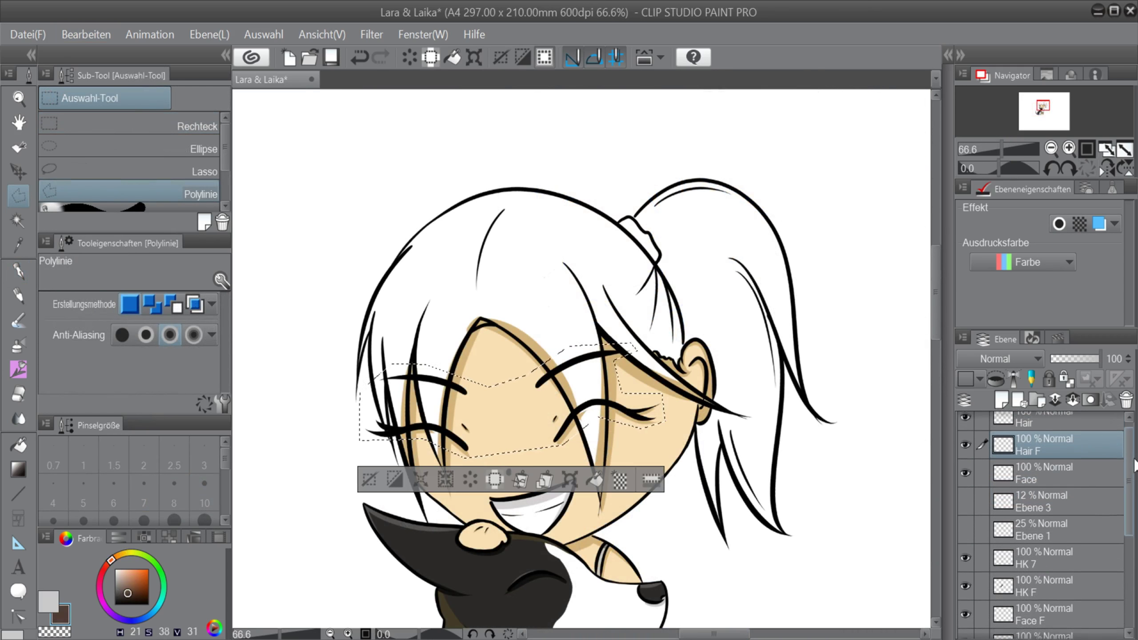
pyautogui.click(1017, 426)
pyautogui.click(1003, 401)
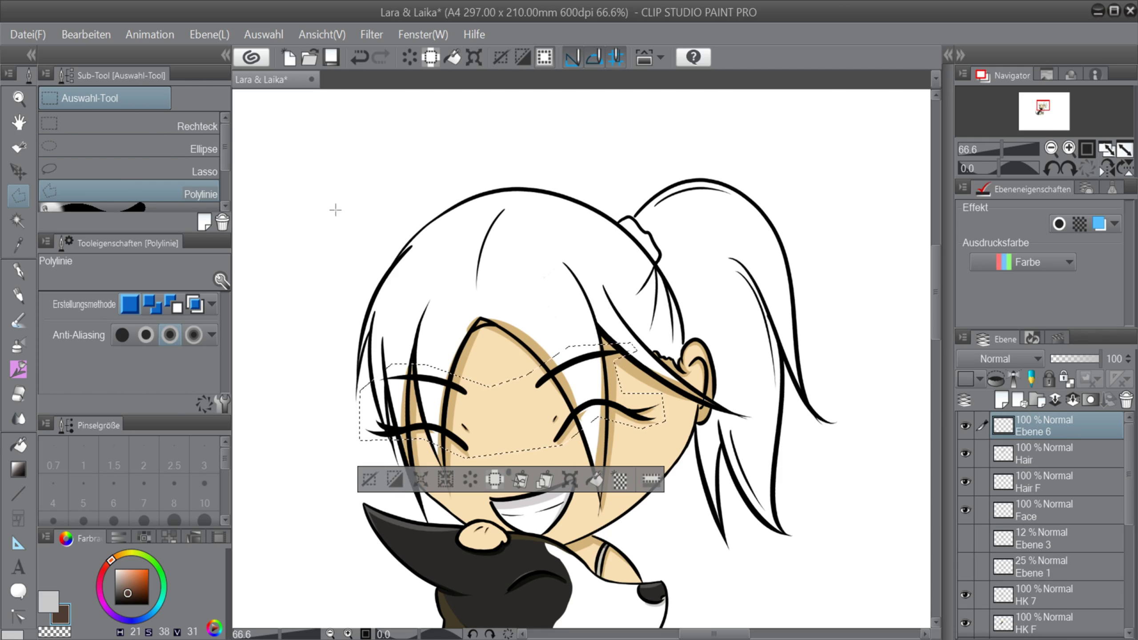
pyautogui.click(150, 127)
pyautogui.hotkey('ctrl', 'd')
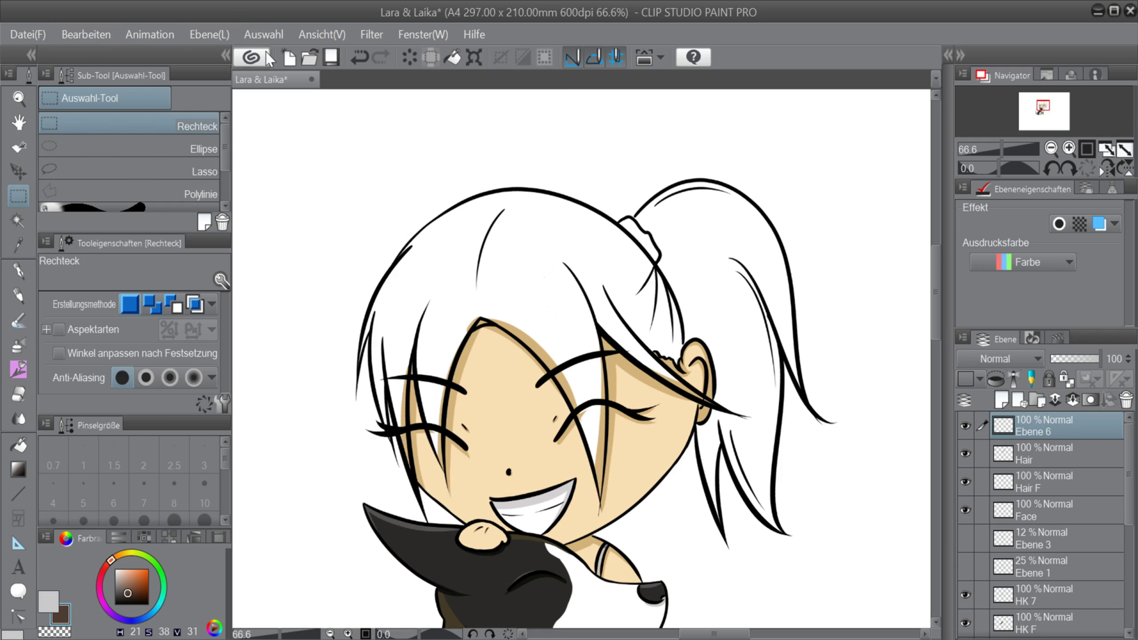
pyautogui.hotkey('ctrl', 'z')
# Copy the selected eyes and eyebrows from the Face layer and paste them as a layer above Ebene 6.
pyautogui.click(1075, 513)
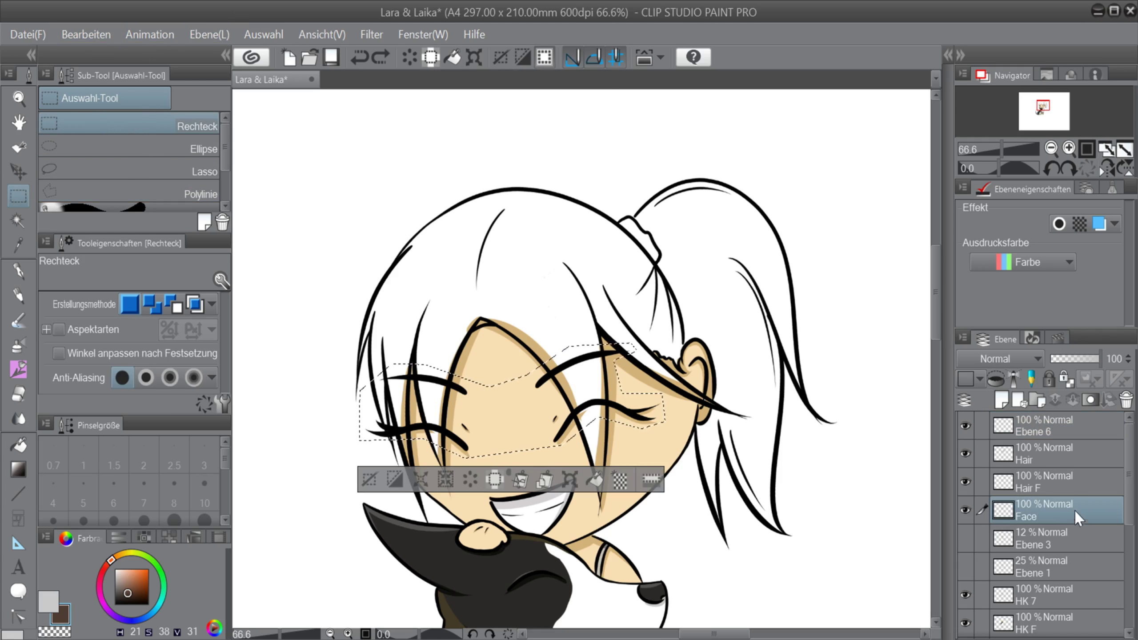
pyautogui.click(82, 37)
pyautogui.click(150, 125)
pyautogui.click(1069, 434)
pyautogui.click(85, 36)
pyautogui.click(128, 140)
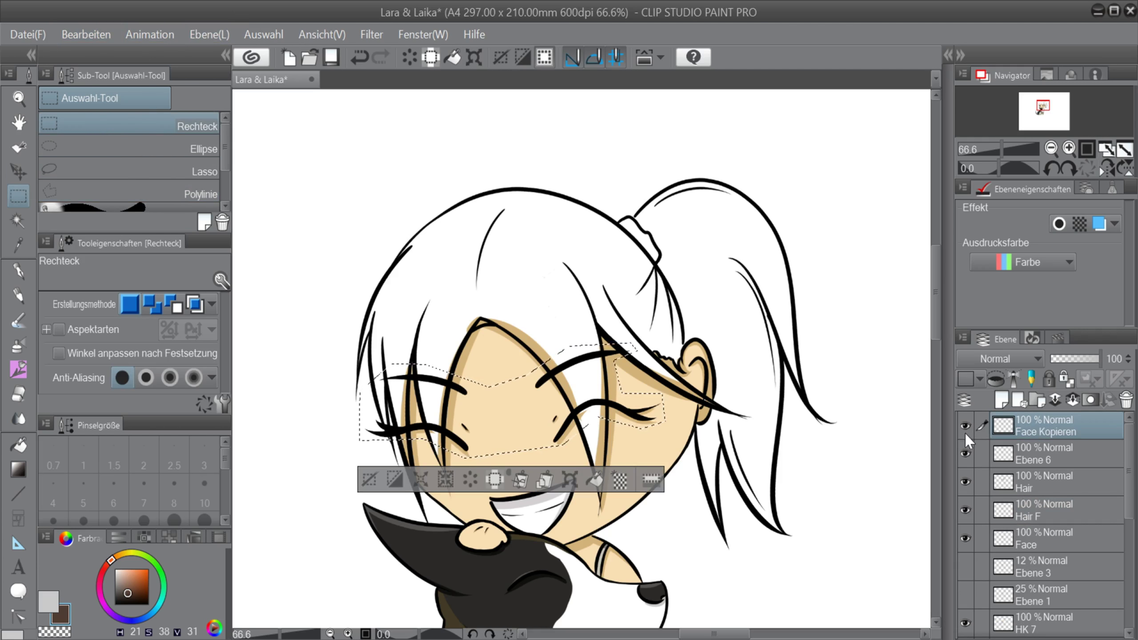
# Hide the original Face layer and make Ebene 6 the active layer.
pyautogui.click(982, 454)
pyautogui.click(966, 537)
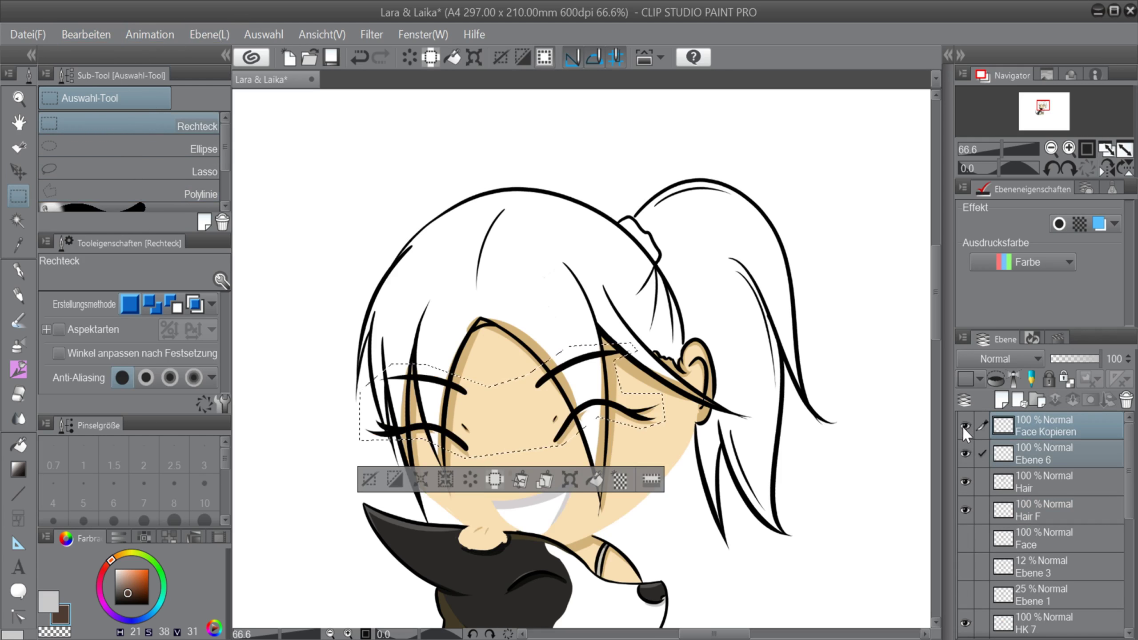
pyautogui.click(1034, 461)
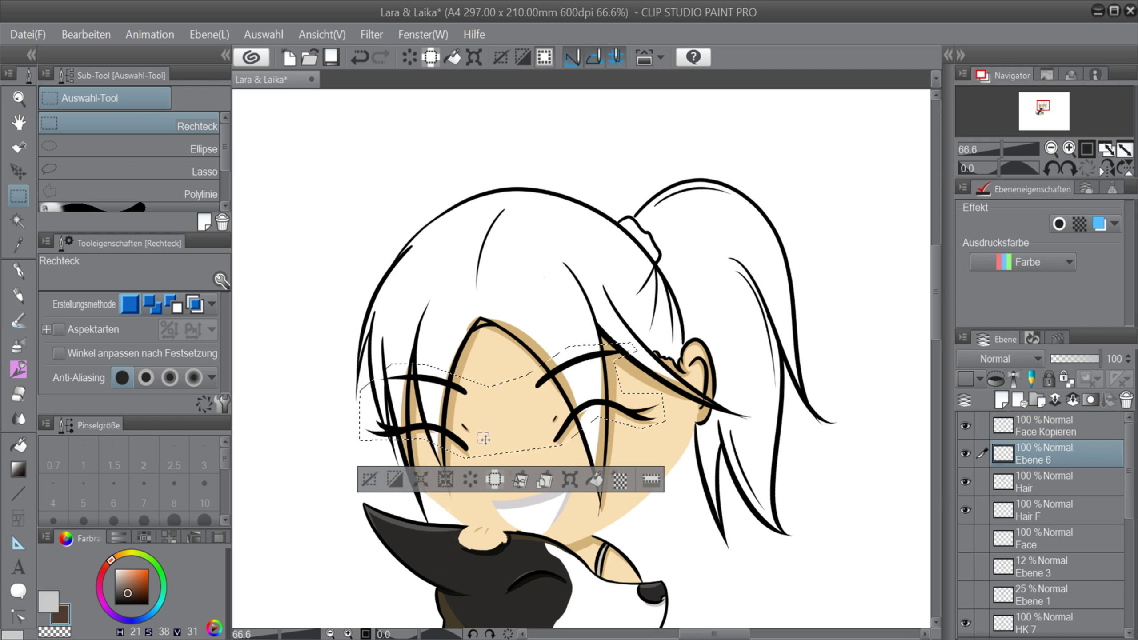
# Clear the selection around the eyes and eyebrows and show the Face layer again.
pyautogui.click(340, 197)
pyautogui.click(966, 538)
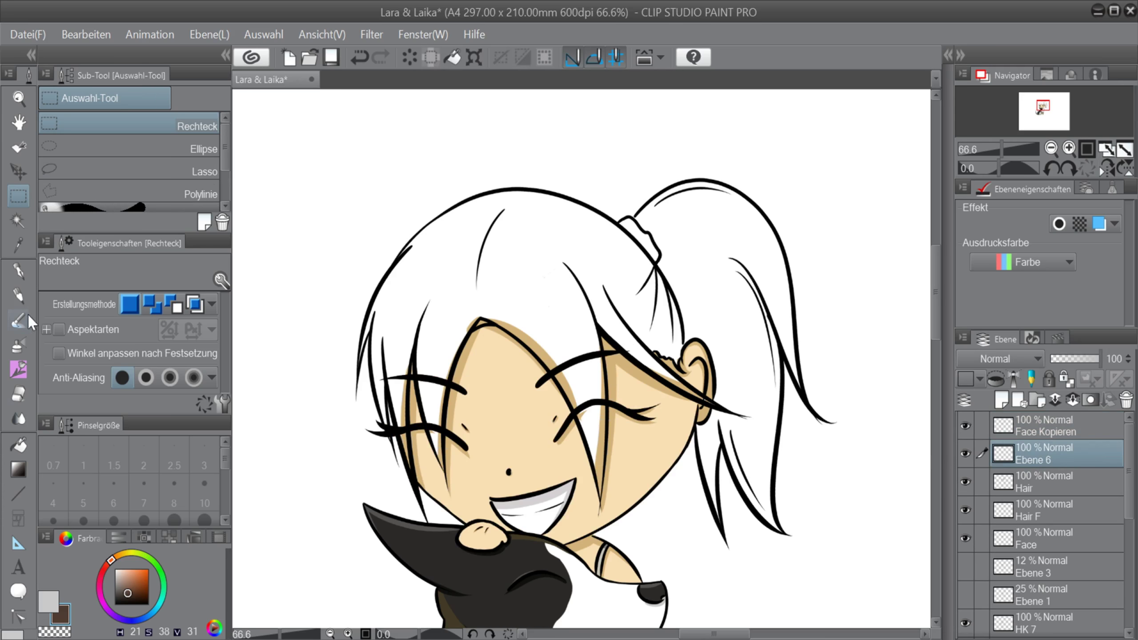
# Fill the hair on the girl's head and the fringe strands over her eyes with dark brown on the Hair F layer.
pyautogui.press('g')
pyautogui.click(650, 381)
pyautogui.hotkey('ctrl', 'z')
pyautogui.click(1062, 506)
pyautogui.click(629, 338)
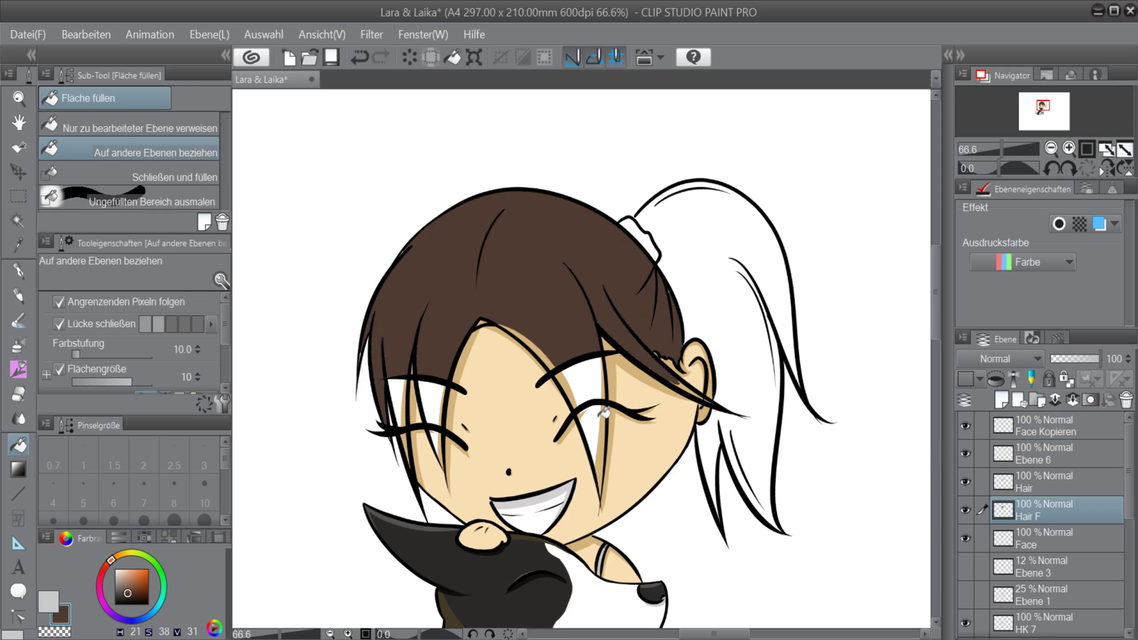
pyautogui.moveTo(398, 388)
pyautogui.mouseDown()
pyautogui.moveTo(534, 403)
pyautogui.moveTo(607, 487)
pyautogui.mouseUp()
# Check the drawing without the Face Kopieren layer, then delete the Ebene 6 layer.
pyautogui.click(968, 429)
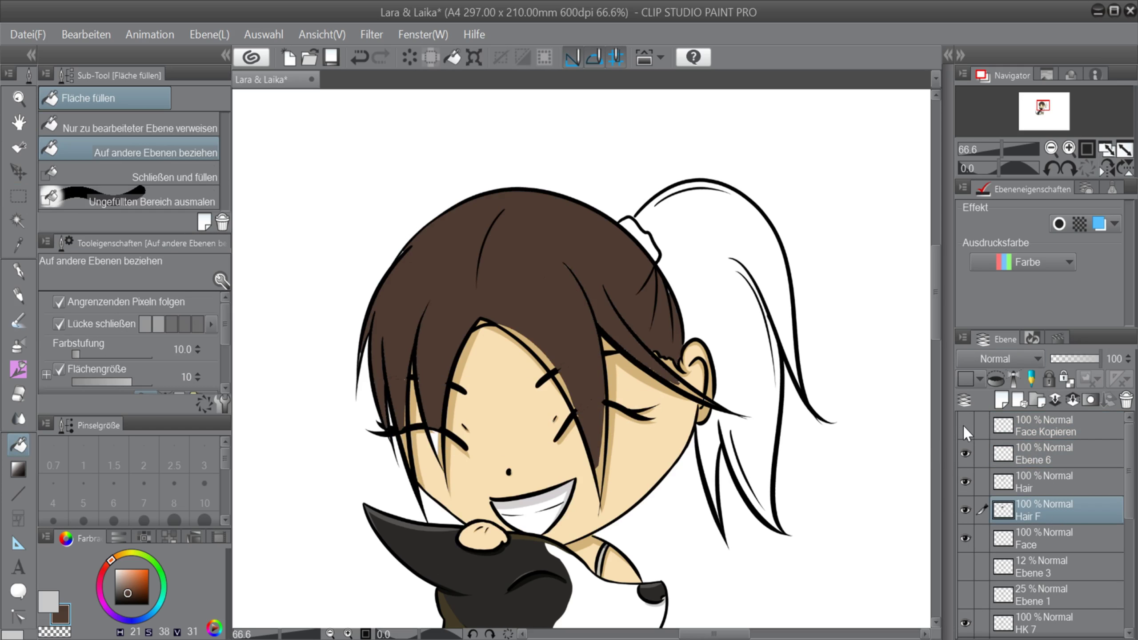
pyautogui.click(967, 428)
pyautogui.click(1063, 458)
pyautogui.click(1126, 399)
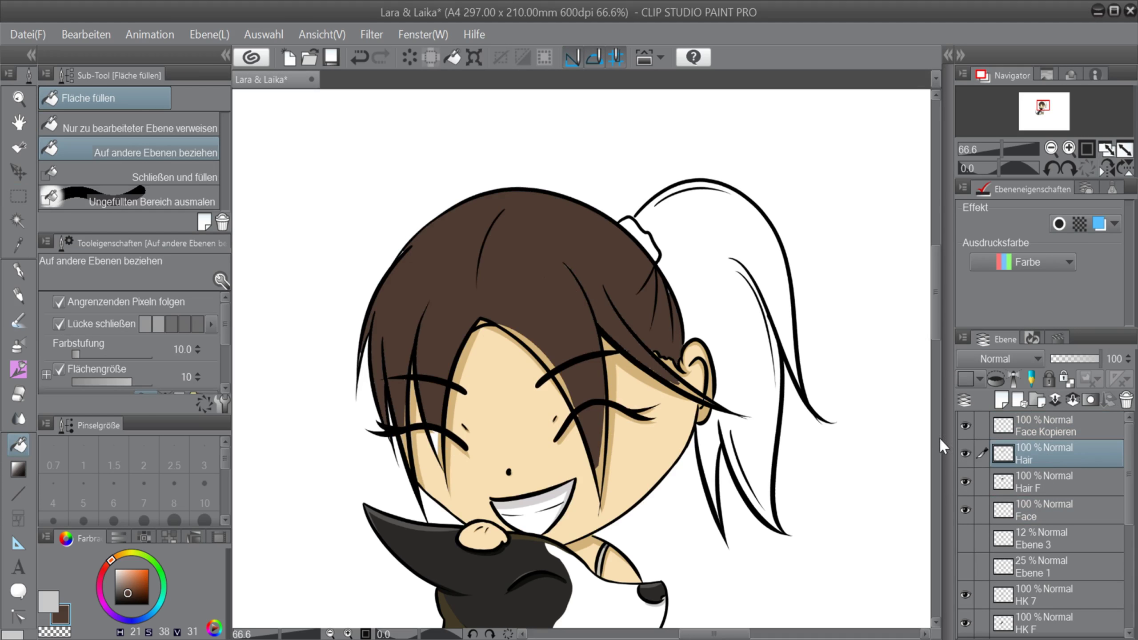
# Paint over the unfilled gaps along the hair's outer outline in brown on the Hair F layer with the G-Pen at size 15.
pyautogui.press('p')
pyautogui.scroll(7, 413, 314)
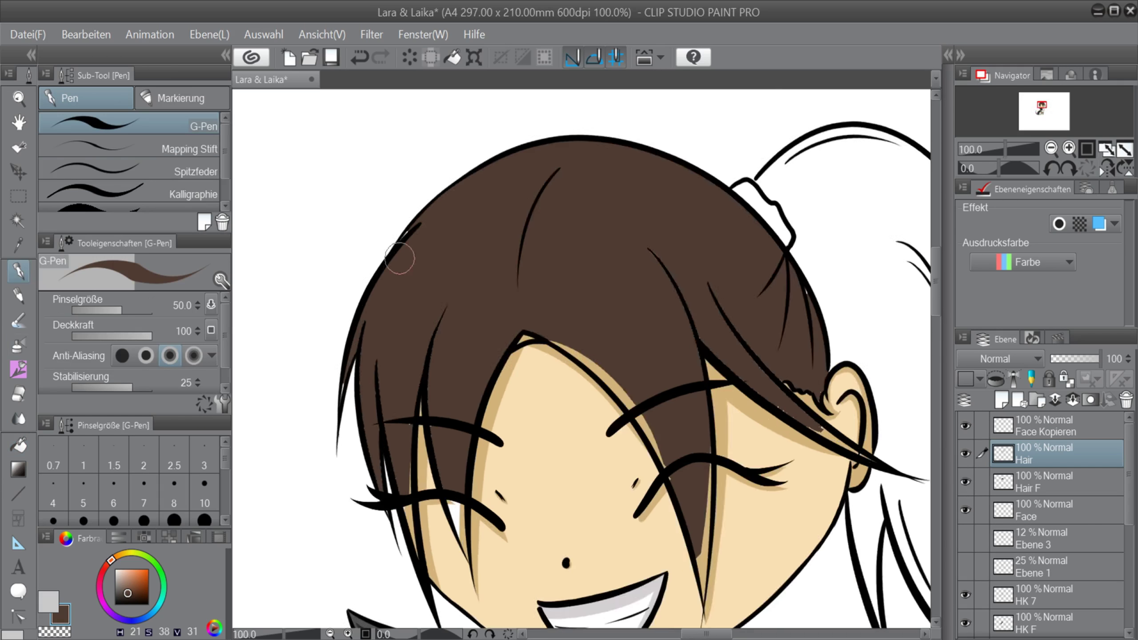
pyautogui.hotkey('ctrl', 'z')
pyautogui.click(1048, 479)
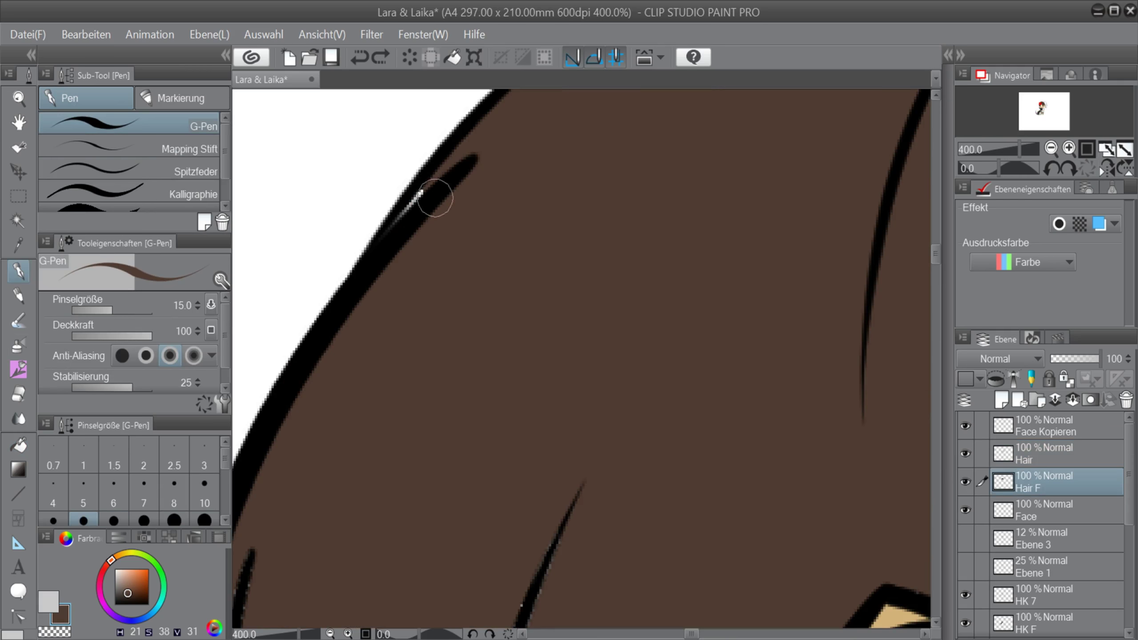
pyautogui.moveTo(425, 192); pyautogui.dragTo(401, 222)
pyautogui.moveTo(936, 254); pyautogui.dragTo(935, 274)
pyautogui.moveTo(429, 494); pyautogui.dragTo(429, 591)
pyautogui.moveTo(936, 278); pyautogui.dragTo(935, 289)
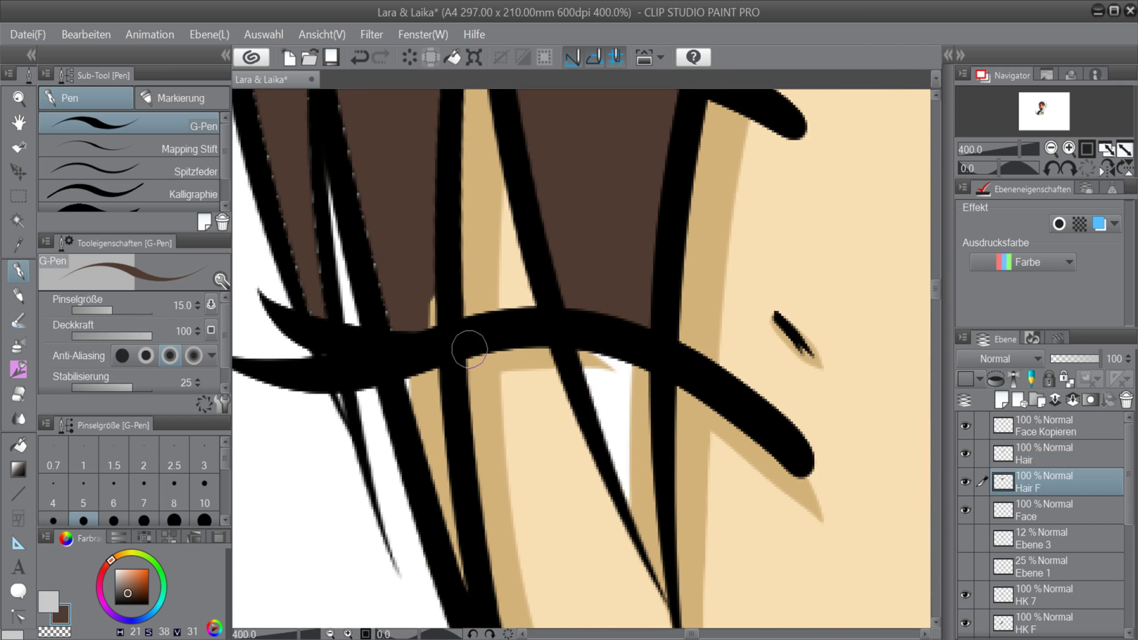
# Paint the unfilled fringe strands below the closed eye nearest the outer hair edge brown with pen size 15.
pyautogui.moveTo(420, 312); pyautogui.dragTo(462, 574)
pyautogui.moveTo(598, 339); pyautogui.dragTo(647, 487)
pyautogui.moveTo(638, 385); pyautogui.dragTo(650, 548)
pyautogui.moveTo(633, 478); pyautogui.dragTo(665, 587)
pyautogui.click(174, 492)
pyautogui.scroll(2, 607, 451)
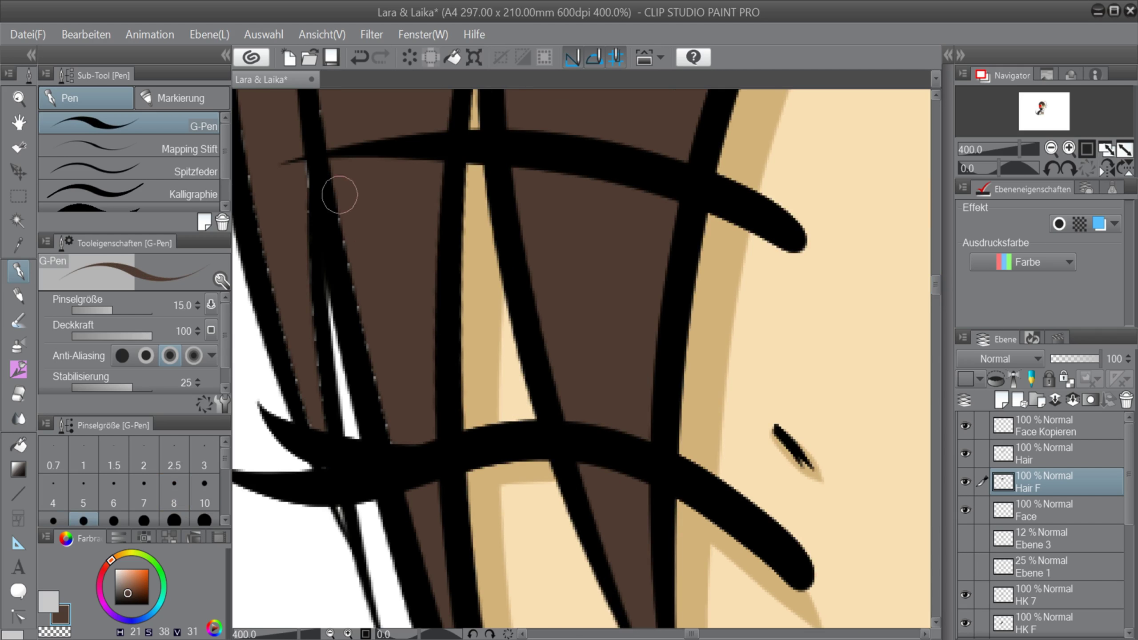
# Cover the light specks along the fringe outlines around that eye in brown with pen sizes 12 and 17.
pyautogui.moveTo(318, 350); pyautogui.dragTo(323, 392)
pyautogui.press(']')
pyautogui.press(']')
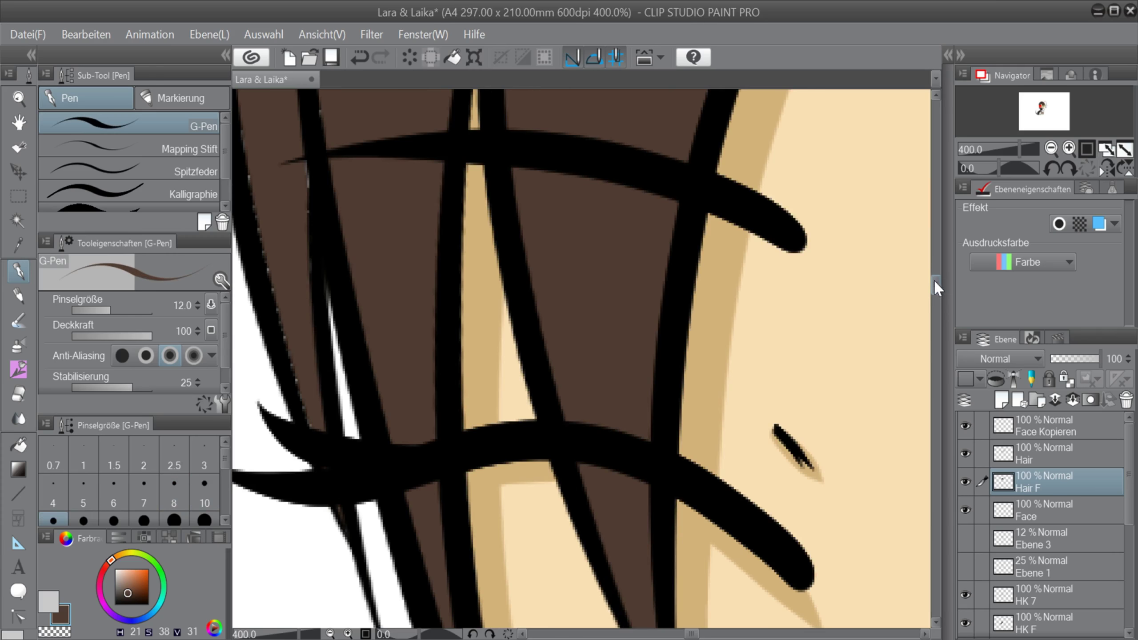
pyautogui.moveTo(936, 288); pyautogui.dragTo(935, 285)
pyautogui.moveTo(692, 635); pyautogui.dragTo(688, 635)
pyautogui.press(']')
pyautogui.press(']')
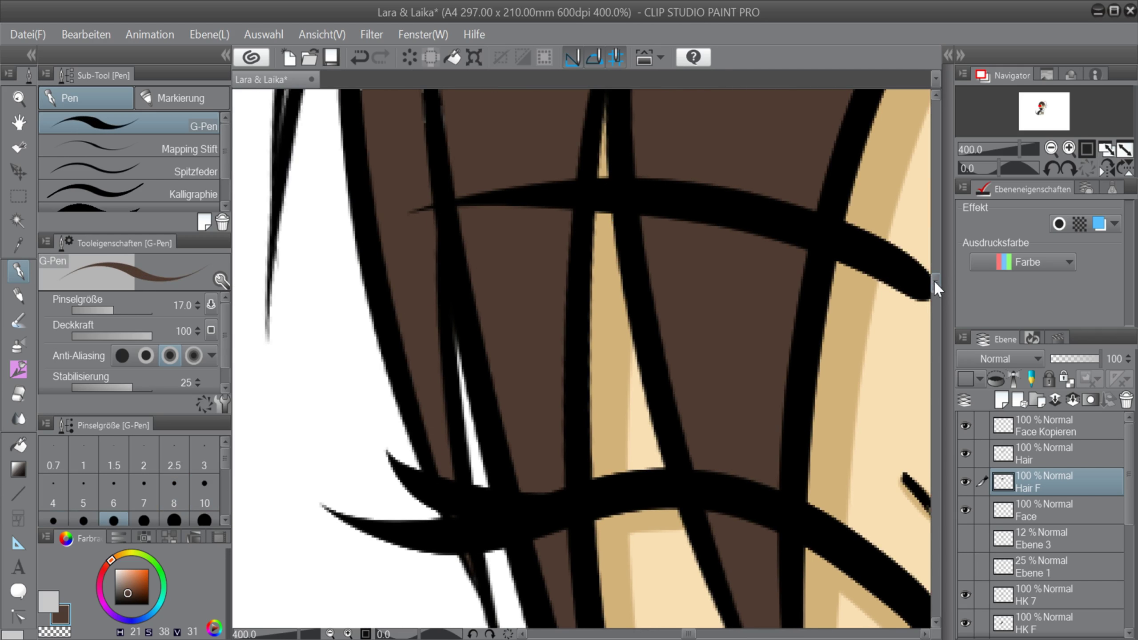
# Paint the thin outermost hair strand brown down to its tip with pen size 15.
pyautogui.scroll(5, 447, 167)
pyautogui.press('[')
pyautogui.press('[')
pyautogui.press('[')
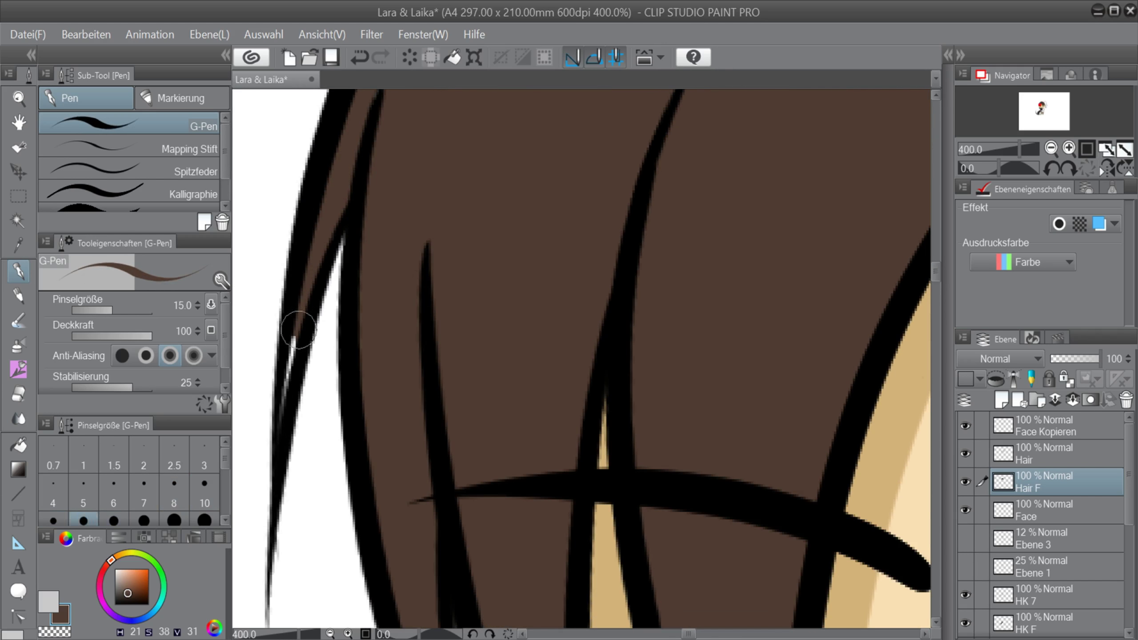
pyautogui.scroll(5, 858, 256)
pyautogui.press(']')
# Touch up the light specks along the fringe outlines toward the ear and above the forehead with brown at pen sizes 12 to 20.
pyautogui.moveTo(688, 634); pyautogui.dragTo(701, 635)
pyautogui.moveTo(936, 254); pyautogui.dragTo(935, 241)
pyautogui.moveTo(702, 634); pyautogui.dragTo(717, 634)
pyautogui.scroll(-5, 931, 269)
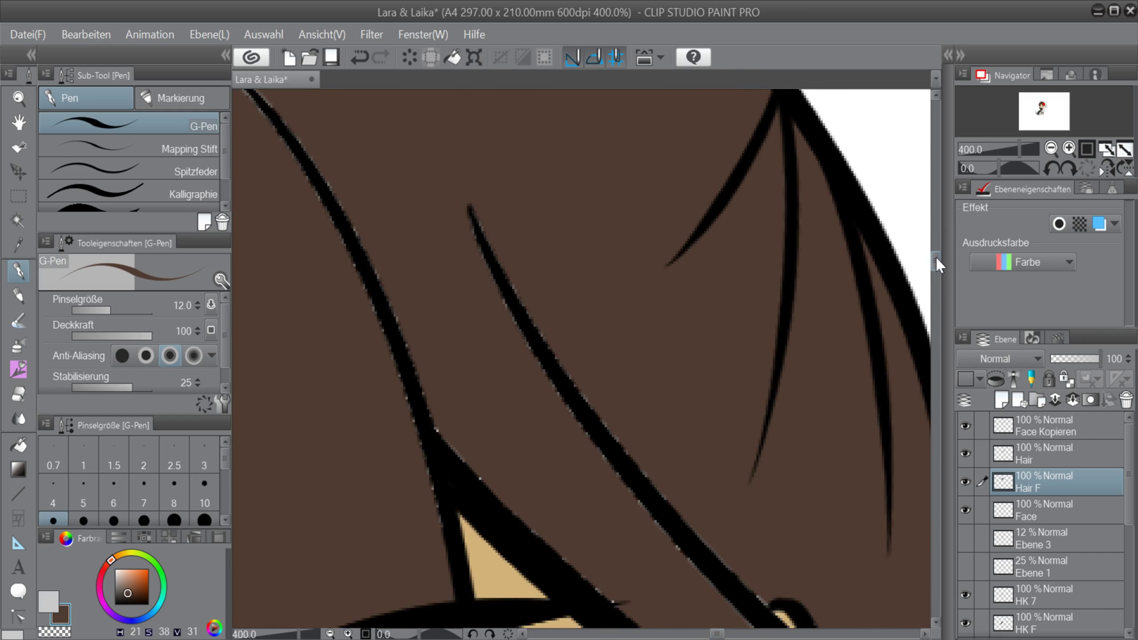
pyautogui.press(']')
pyautogui.press(']')
pyautogui.press(']')
pyautogui.scroll(-5, 834, 338)
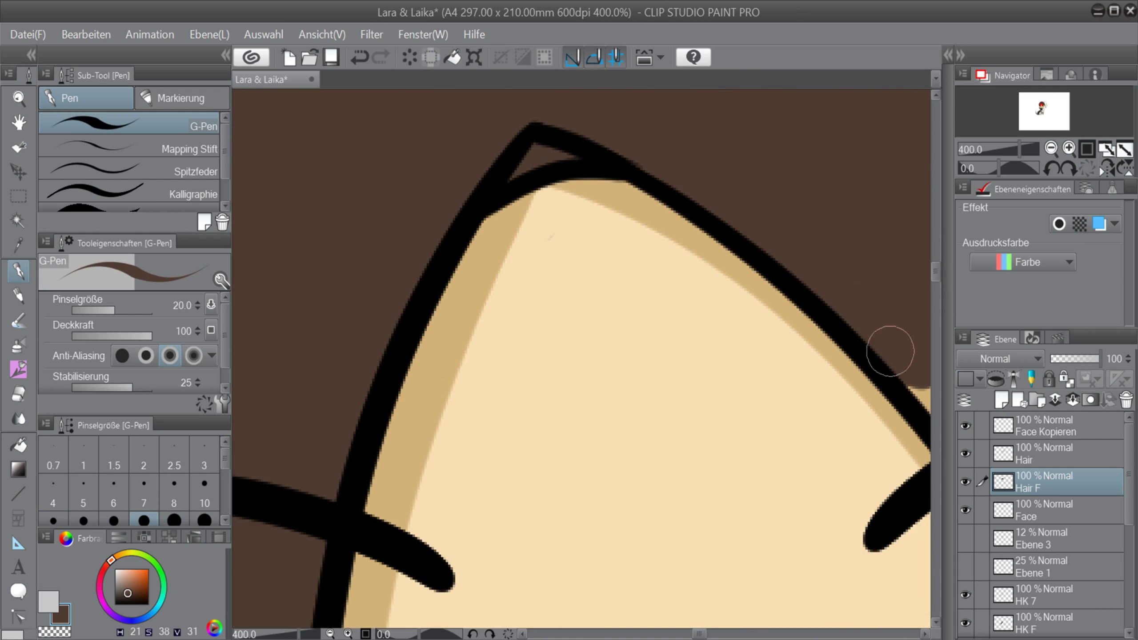
pyautogui.hscroll(-4, 889, 349)
pyautogui.scroll(1, 890, 349)
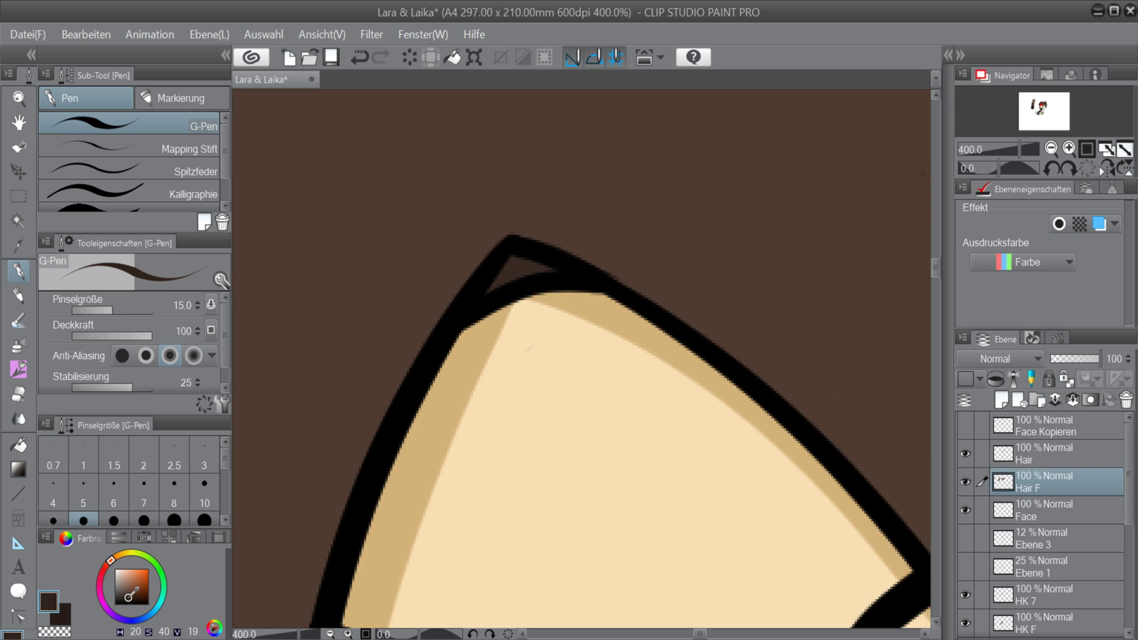
# Choose a very dark brown (H 20, S 40, V 12) and paint a shadow in the small triangle at the fringe parting.
pyautogui.click(127, 597)
pyautogui.click(128, 600)
pyautogui.moveTo(513, 271); pyautogui.dragTo(494, 289)
pyautogui.scroll(-4, 836, 386)
pyautogui.moveTo(935, 294); pyautogui.dragTo(935, 310)
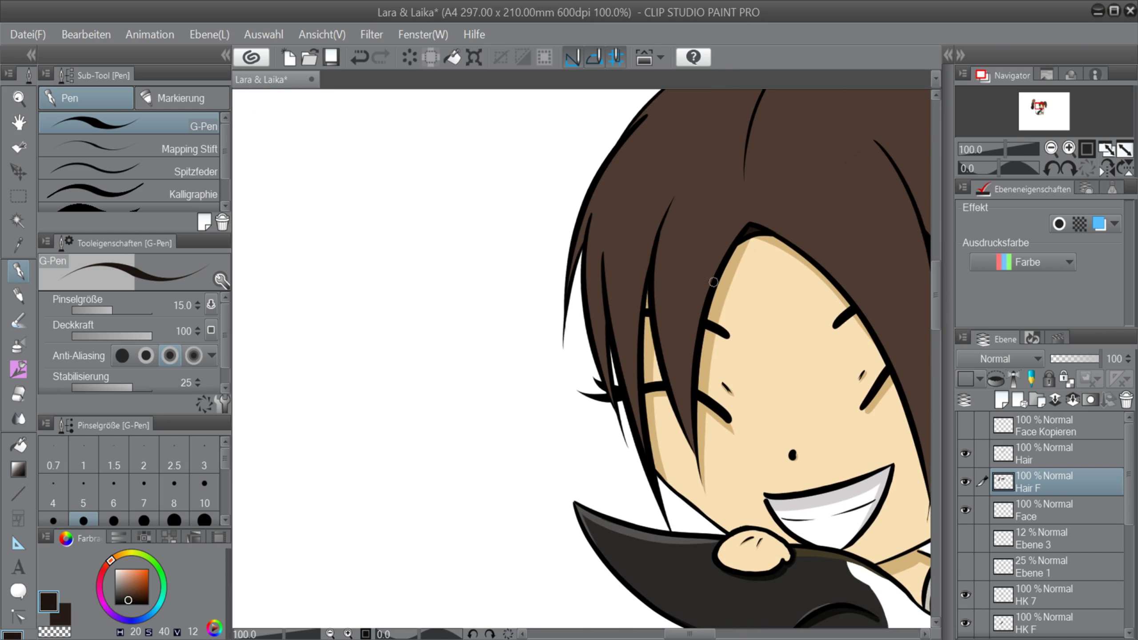
pyautogui.press(']')
pyautogui.moveTo(727, 258); pyautogui.dragTo(697, 427)
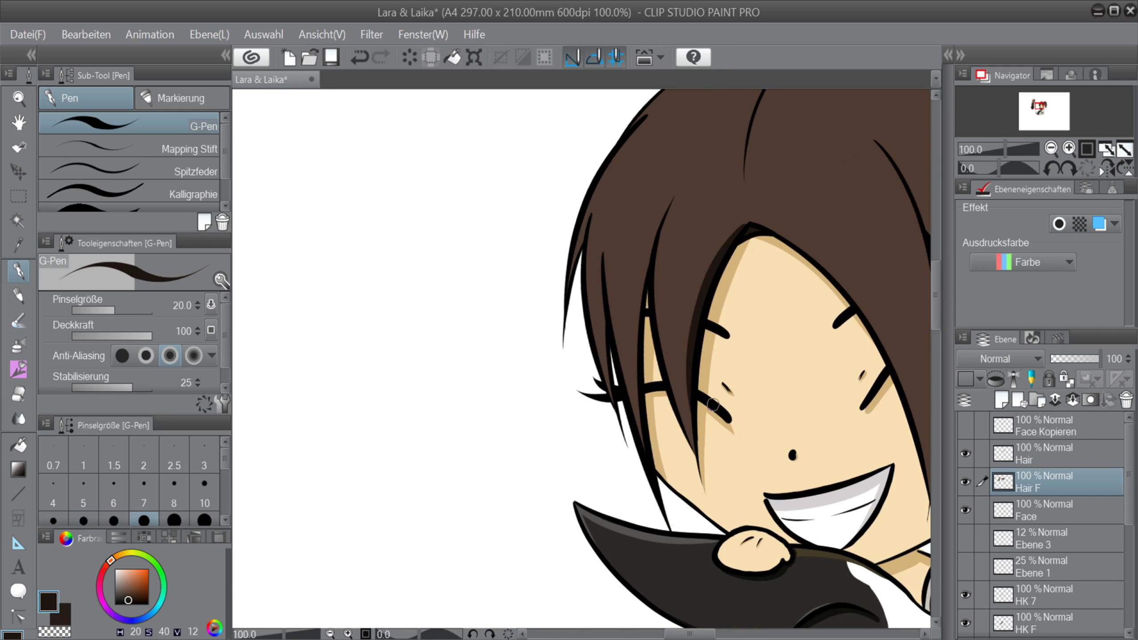
pyautogui.press(']')
pyautogui.hotkey('ctrl', 'z')
pyautogui.moveTo(737, 230); pyautogui.dragTo(692, 462)
pyautogui.hotkey('ctrl', 'z')
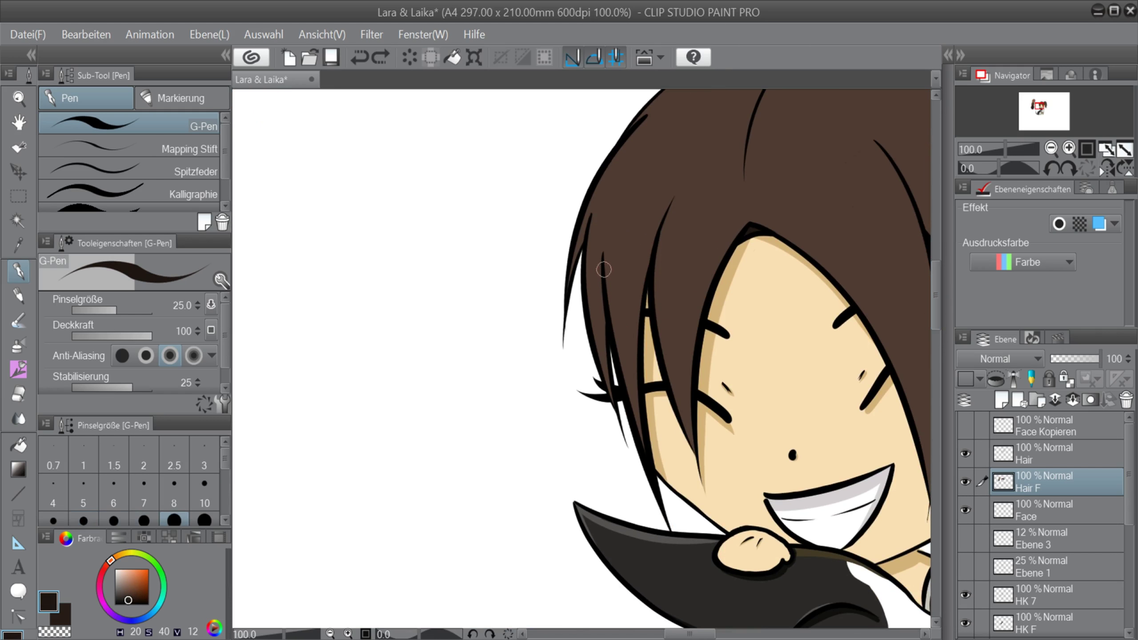
# Shade the outermost fringe strands dark brown along their outlines, reducing the pen size from 25 to 12.
pyautogui.moveTo(604, 269); pyautogui.dragTo(607, 358)
pyautogui.press('[')
pyautogui.press('[')
pyautogui.press('[')
pyautogui.press('[')
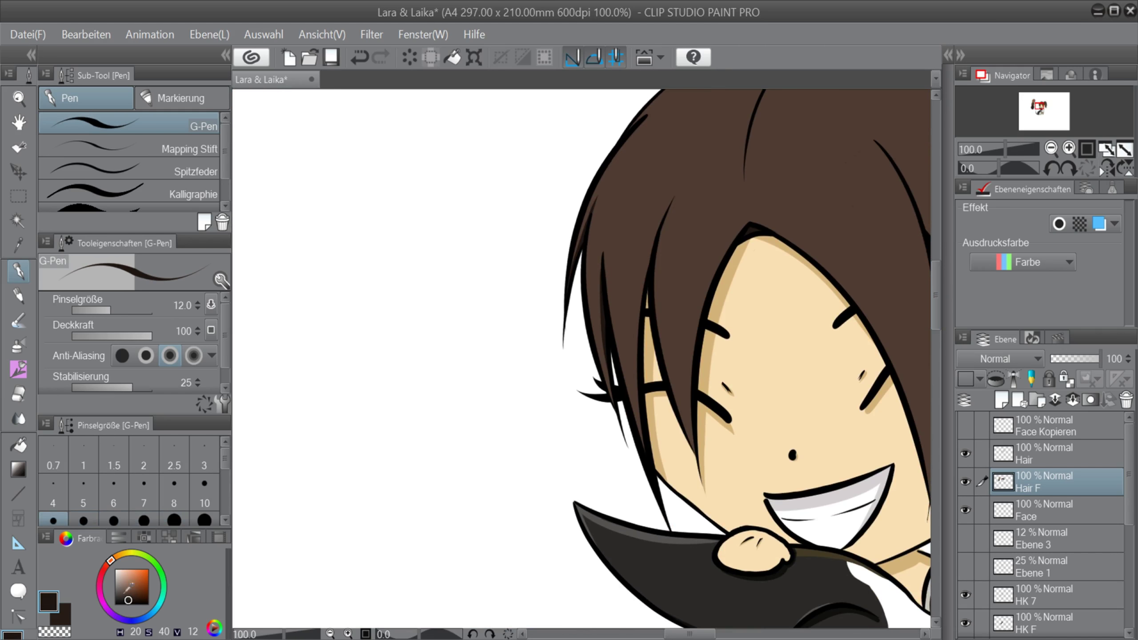
pyautogui.moveTo(690, 634); pyautogui.dragTo(697, 634)
pyautogui.press(']')
pyautogui.press(']')
pyautogui.press(']')
pyautogui.press(']')
pyautogui.moveTo(632, 231); pyautogui.dragTo(587, 361)
pyautogui.hotkey('ctrl', 'z')
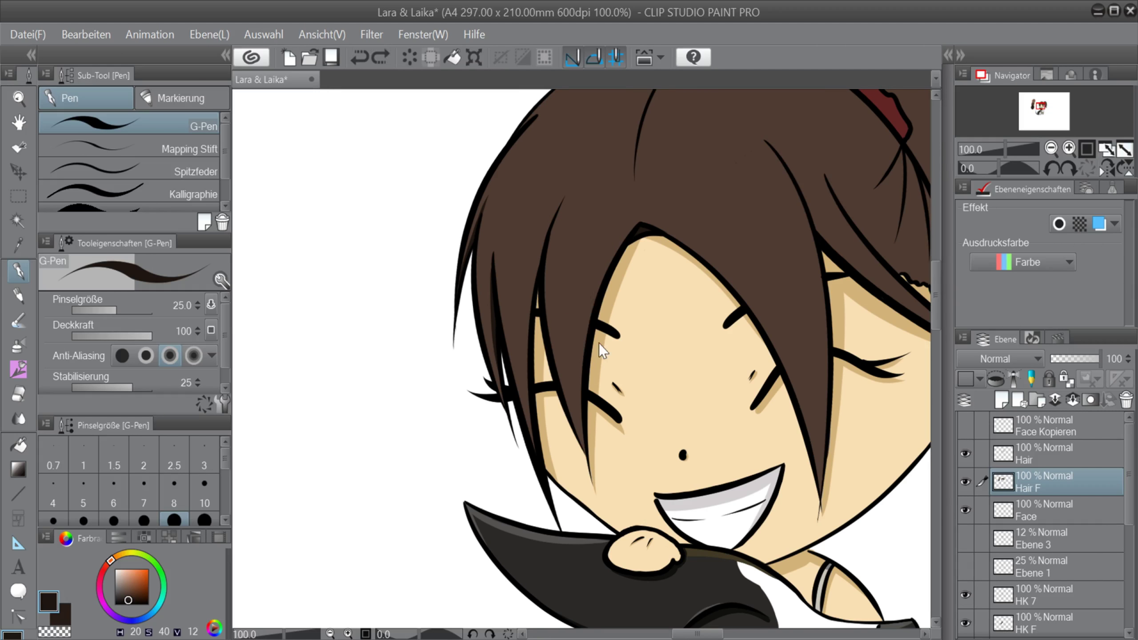
pyautogui.moveTo(598, 291); pyautogui.dragTo(577, 429)
pyautogui.hotkey('ctrl', 'z')
# Paint a dark brown shadow along the forehead-side edge of the shorter fringe section with pen size 17.
pyautogui.moveTo(596, 319); pyautogui.dragTo(582, 462)
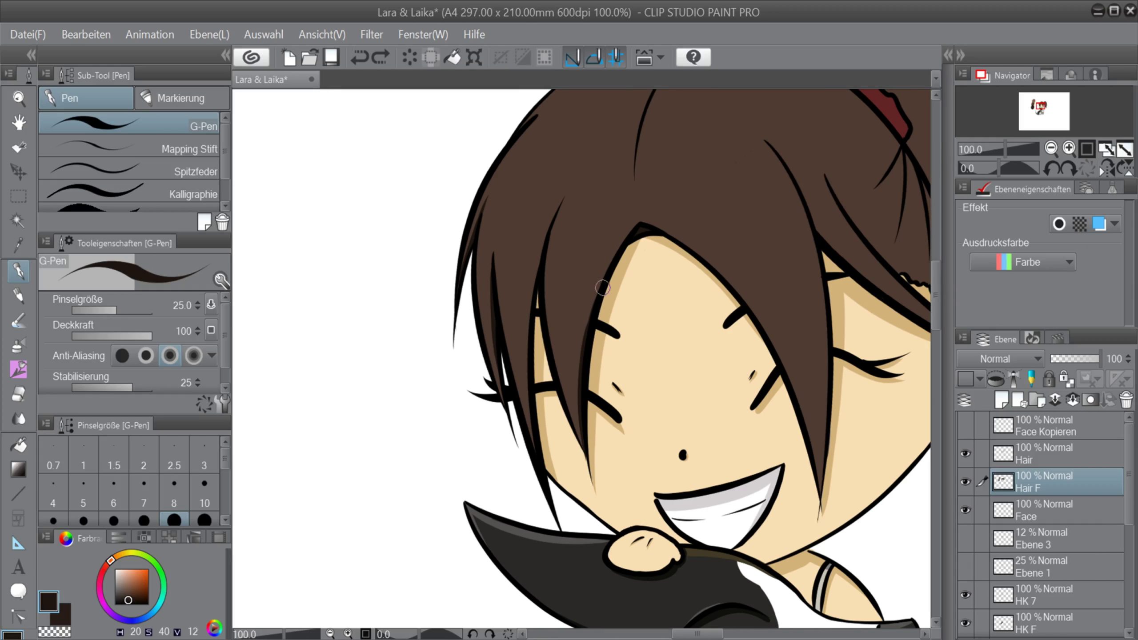
pyautogui.press('[')
pyautogui.press('[')
pyautogui.scroll(2, 599, 300)
pyautogui.hotkey('ctrl', 'z')
pyautogui.moveTo(605, 275); pyautogui.dragTo(573, 364)
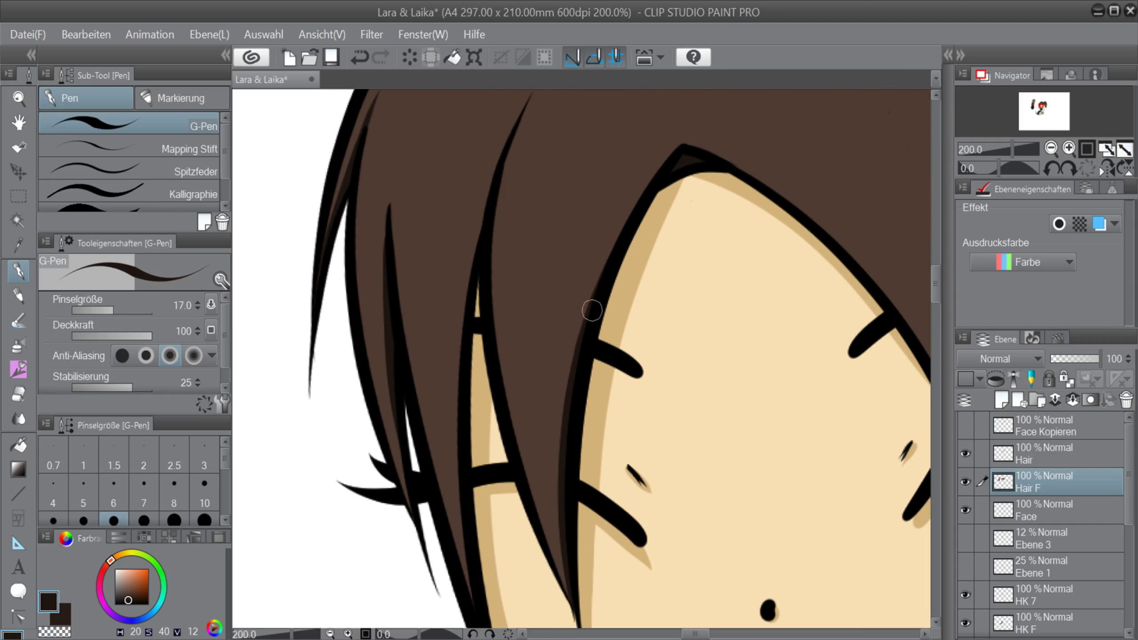
pyautogui.scroll(2, 833, 361)
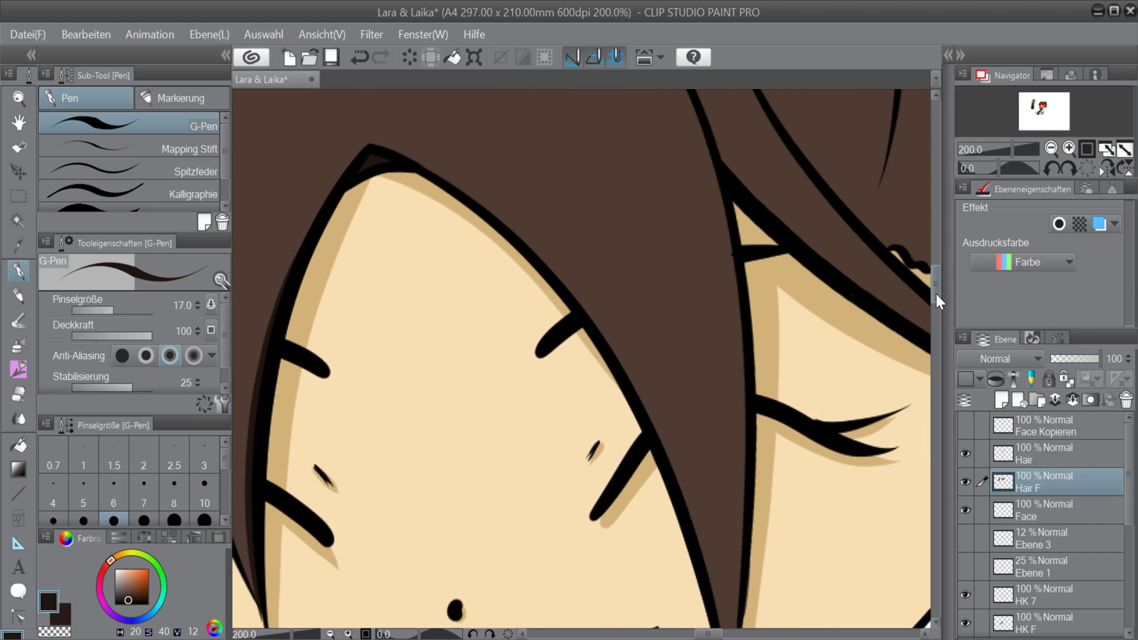
# Shade the ear-side edge of the large pointed fringe section with pen size 20 and prepare transparent colour at size 12 for cleaning its tip.
pyautogui.scroll(-3, 832, 362)
pyautogui.press(']')
pyautogui.moveTo(740, 194); pyautogui.dragTo(755, 489)
pyautogui.hotkey('ctrl', 'z')
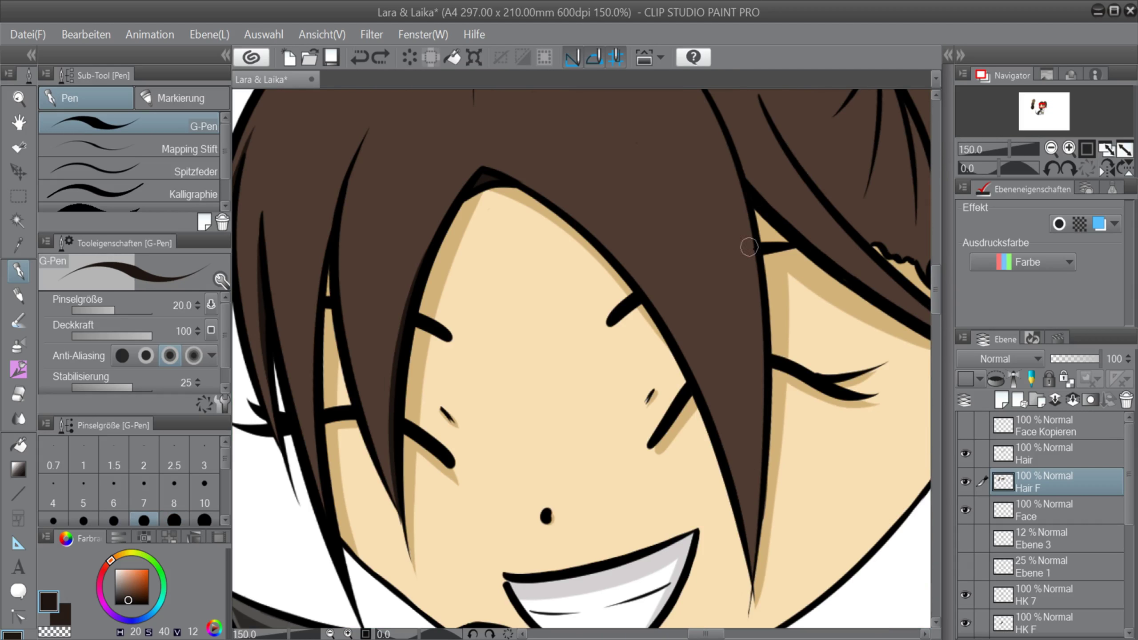
pyautogui.moveTo(758, 276); pyautogui.dragTo(752, 554)
pyautogui.moveTo(747, 233); pyautogui.dragTo(759, 473)
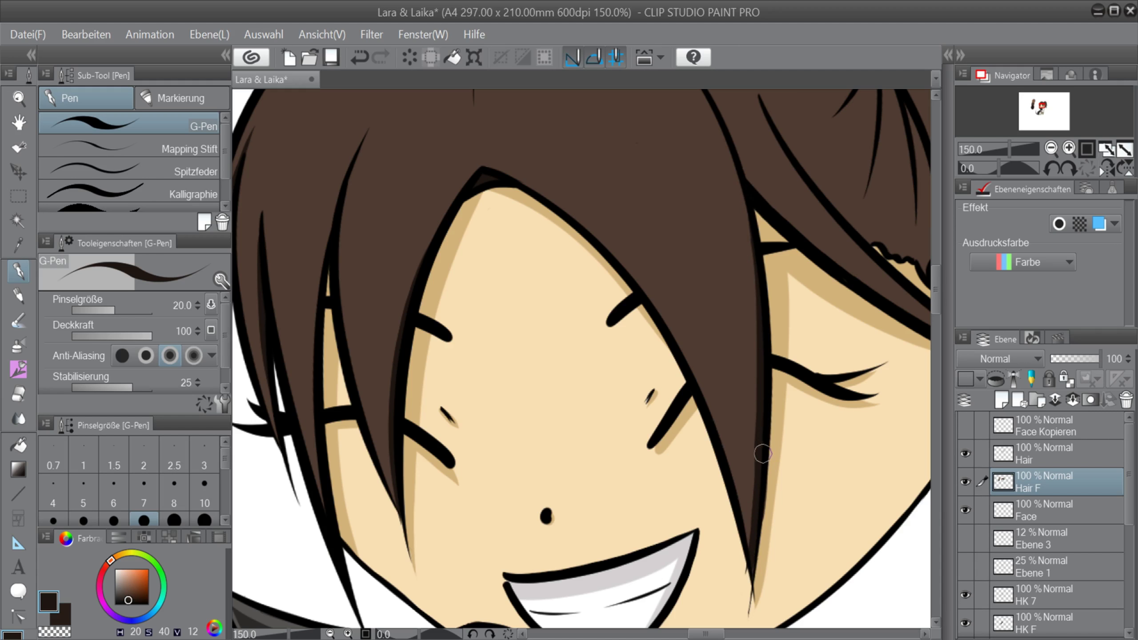
pyautogui.press('c')
pyautogui.press('[')
pyautogui.press('[')
pyautogui.press('[')
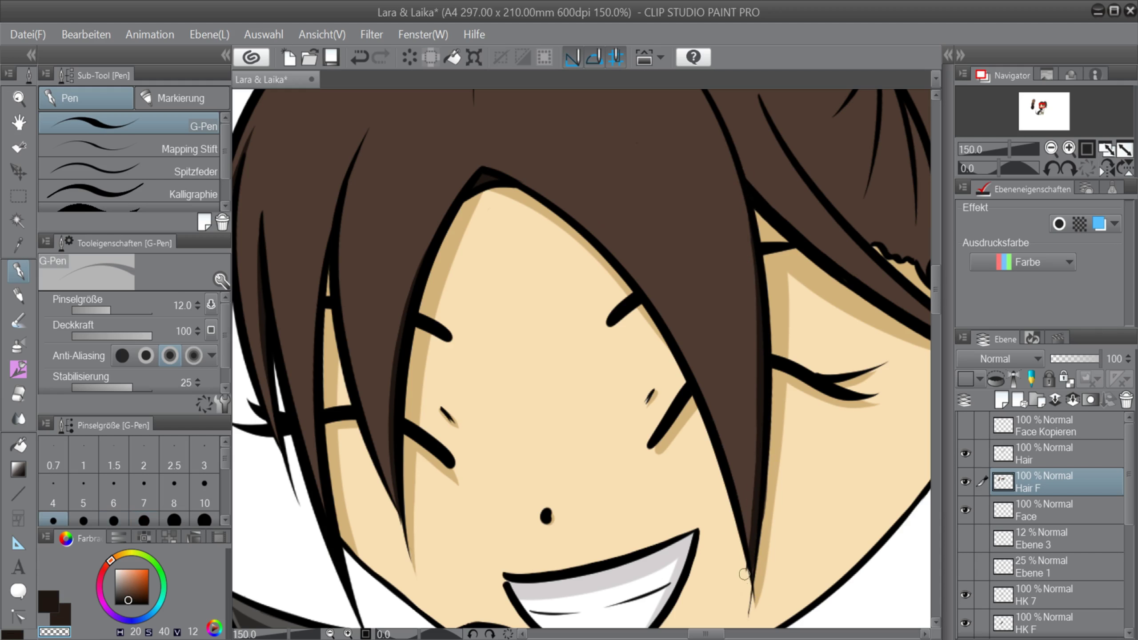
pyautogui.press('c')
pyautogui.moveTo(937, 299); pyautogui.dragTo(937, 288)
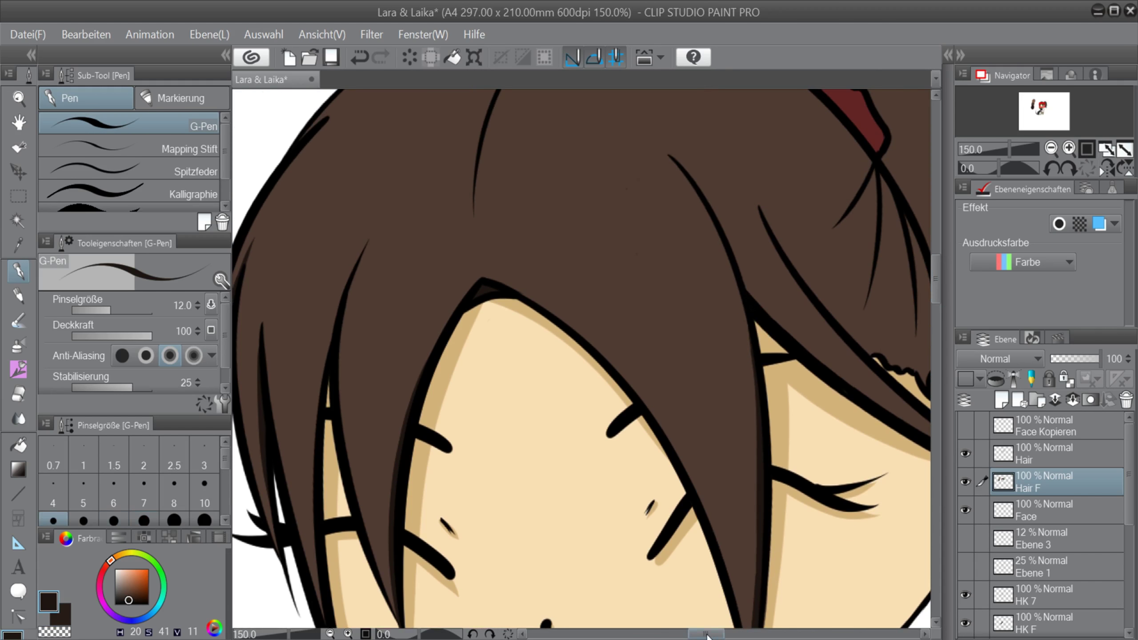
pyautogui.moveTo(706, 633); pyautogui.dragTo(718, 634)
pyautogui.press(']')
pyautogui.moveTo(455, 161); pyautogui.dragTo(523, 281)
pyautogui.hotkey('ctrl', 'z')
pyautogui.hotkey('ctrl', 'z')
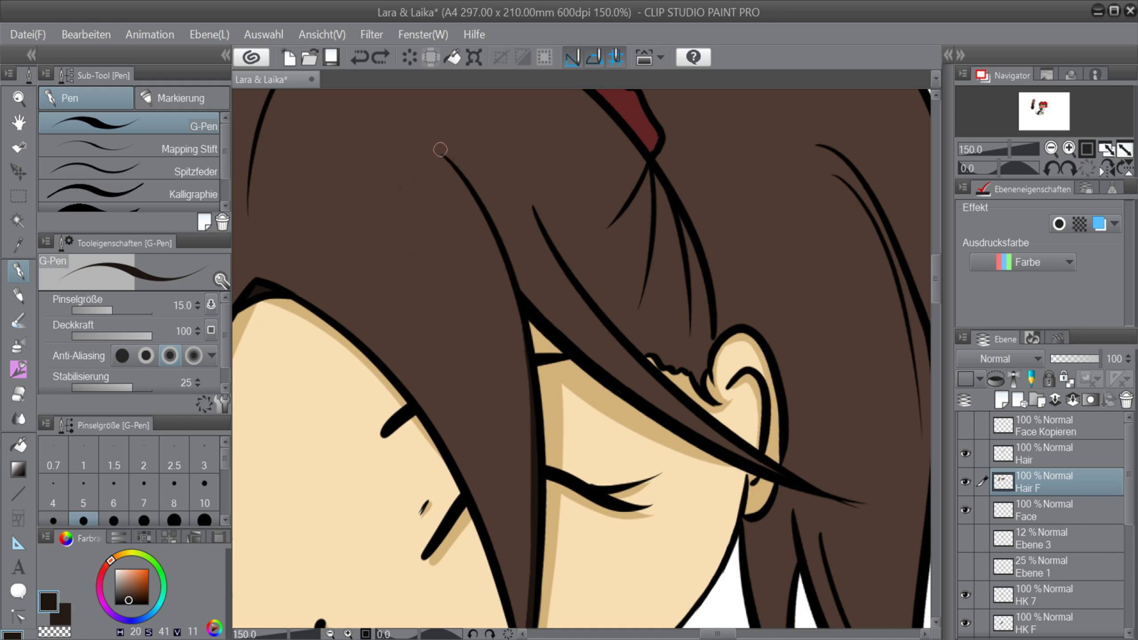
pyautogui.moveTo(441, 149); pyautogui.dragTo(522, 289)
pyautogui.hotkey('ctrl', 'z')
# Paint a dark brown shadow along the upper curved line of the large fringe section with pen size 17.
pyautogui.click(1037, 173)
pyautogui.moveTo(935, 425); pyautogui.dragTo(938, 442)
pyautogui.moveTo(733, 633); pyautogui.dragTo(741, 634)
pyautogui.press(']')
pyautogui.hotkey('ctrl', 'z')
pyautogui.moveTo(487, 215); pyautogui.dragTo(590, 343)
pyautogui.click(1088, 169)
pyautogui.moveTo(937, 264); pyautogui.dragTo(936, 286)
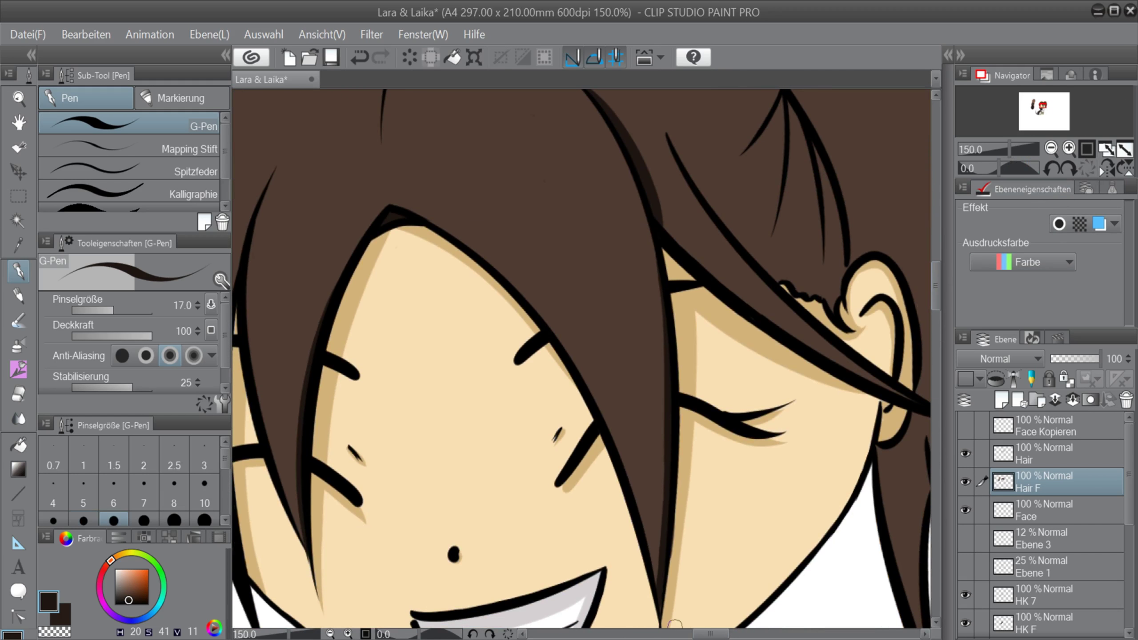
# Shade the long strand sweeping from the fringe across the ear with dark brown at pen size 17.
pyautogui.moveTo(712, 634); pyautogui.dragTo(729, 634)
pyautogui.moveTo(338, 221); pyautogui.dragTo(442, 319)
pyautogui.hotkey('ctrl', 'z')
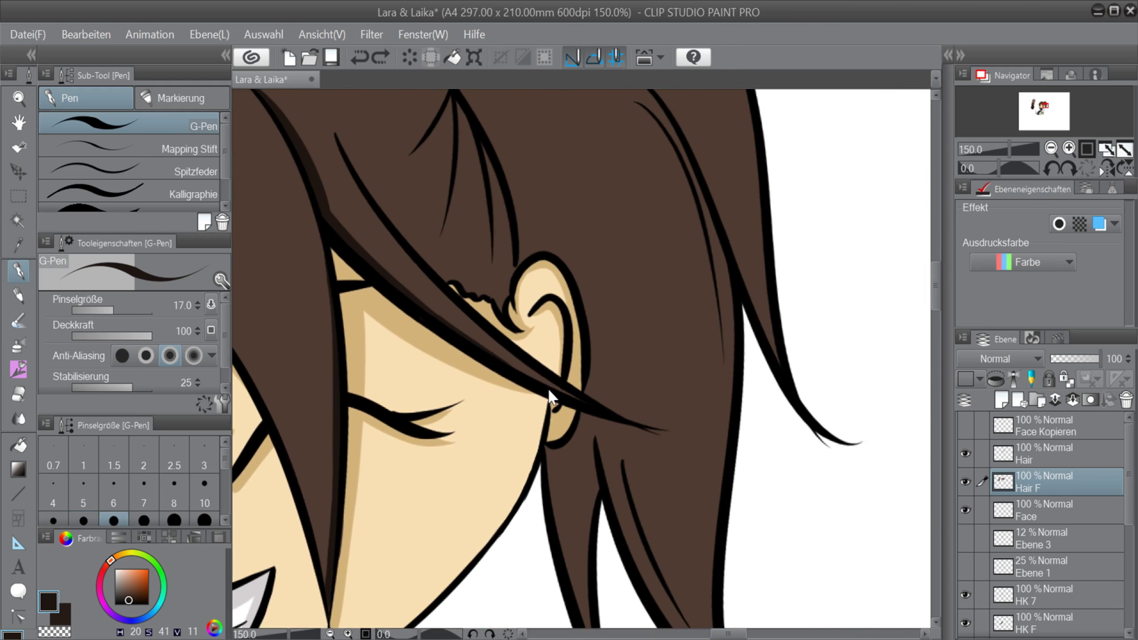
pyautogui.moveTo(342, 140); pyautogui.dragTo(443, 273)
pyautogui.moveTo(1013, 166); pyautogui.dragTo(970, 167)
pyautogui.hotkey('ctrl', 'z')
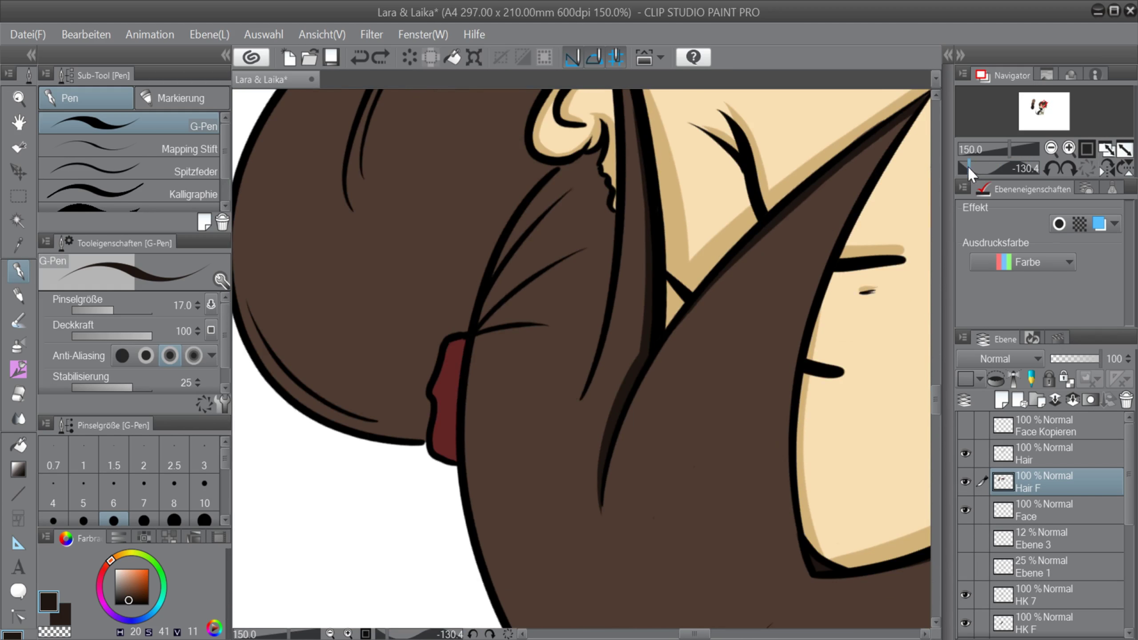
pyautogui.hotkey('ctrl', 'y')
pyautogui.hotkey('ctrl', 'z')
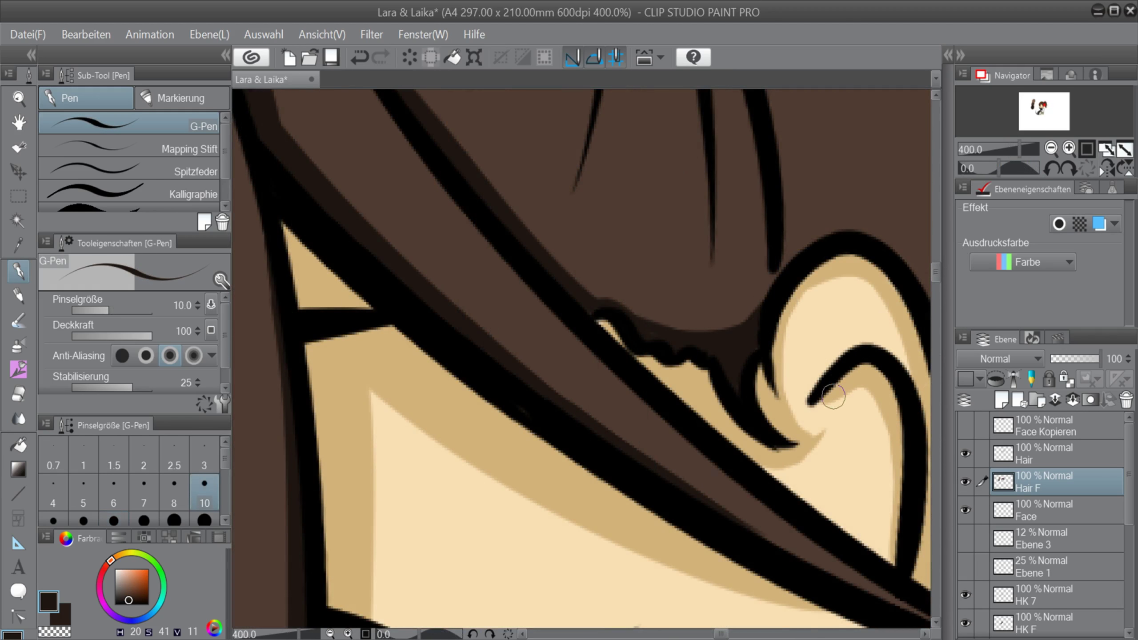
# Extend and smooth the dark brown shadow along the sweeping strand and the hairline in front of the ear with pen size 10.
pyautogui.scroll(-6, 834, 396)
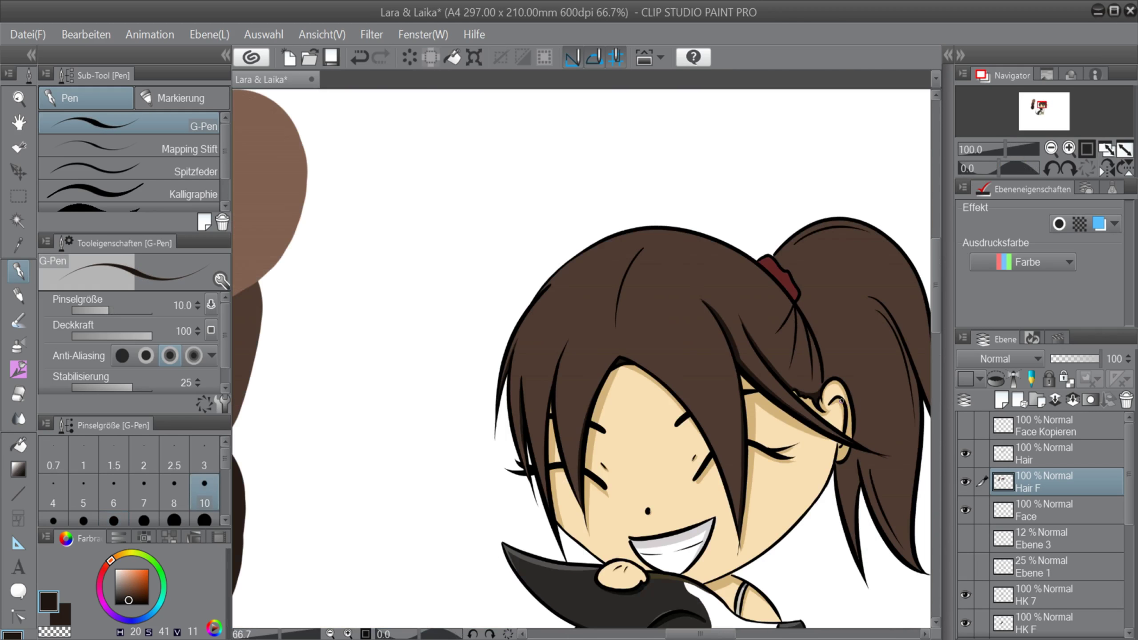
pyautogui.scroll(6, 775, 348)
pyautogui.moveTo(663, 238); pyautogui.dragTo(727, 296)
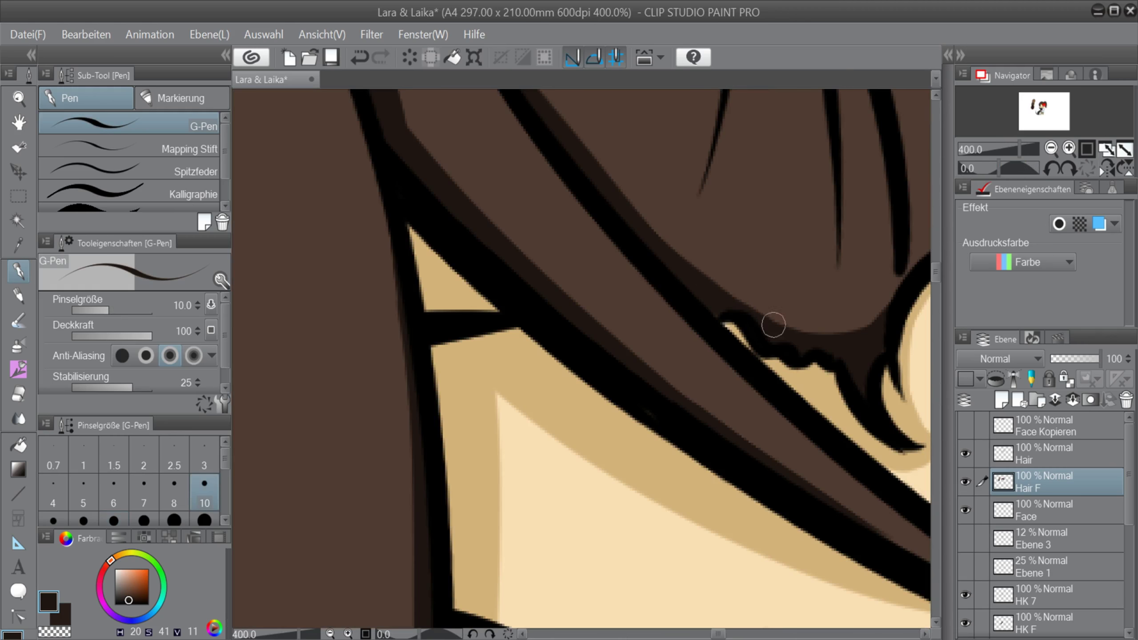
pyautogui.moveTo(809, 331); pyautogui.dragTo(856, 325)
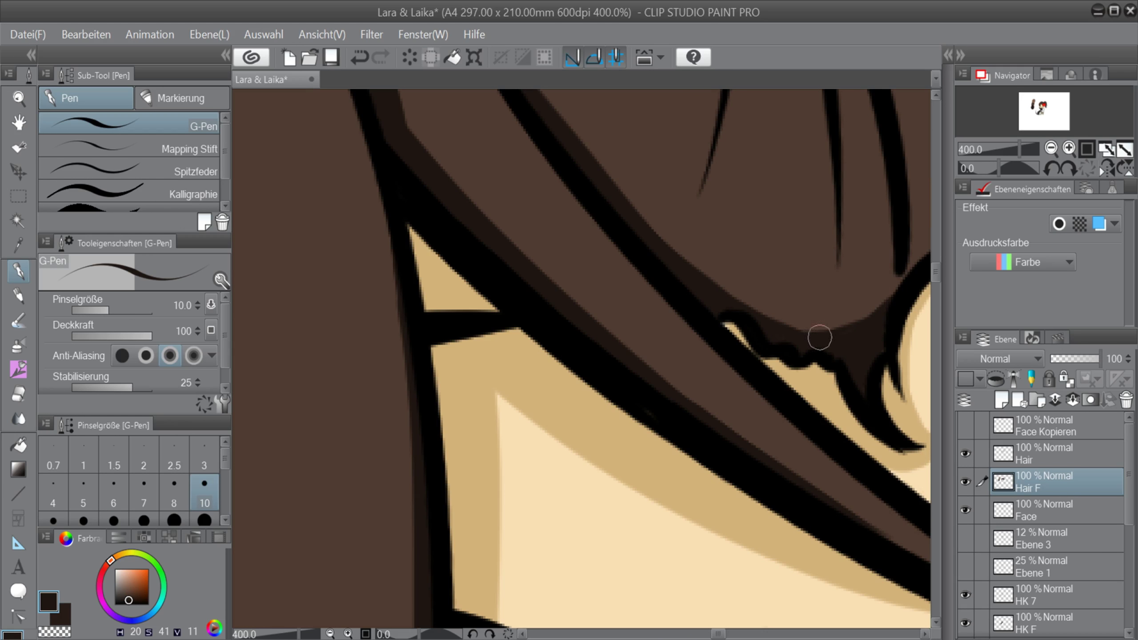
# Shade the hair section between the hair tie and the ear dark brown with pen size 10.
pyautogui.scroll(-4, 884, 415)
pyautogui.scroll(2, 890, 431)
pyautogui.moveTo(715, 260); pyautogui.dragTo(726, 443)
pyautogui.hotkey('ctrl', 'z')
pyautogui.moveTo(723, 282); pyautogui.dragTo(738, 434)
pyautogui.moveTo(737, 319); pyautogui.dragTo(752, 427)
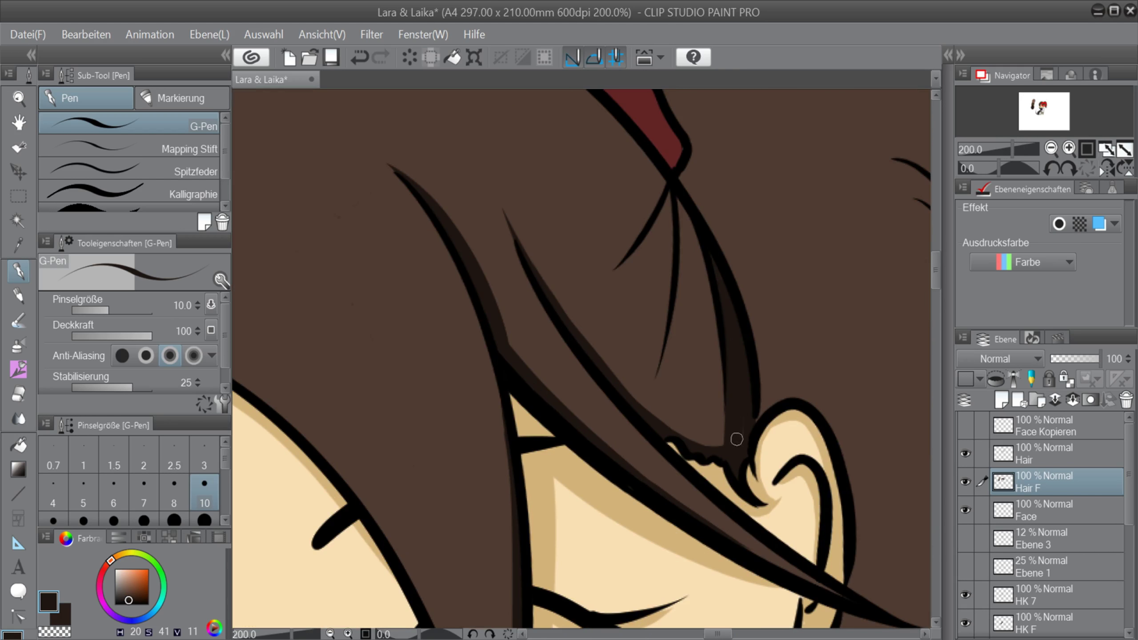
# Shade along the short crease running down from the hair tie with dark brown at pen size 10.
pyautogui.scroll(-1, 677, 203)
pyautogui.scroll(1, 681, 204)
pyautogui.moveTo(678, 198)
pyautogui.mouseDown()
pyautogui.moveTo(653, 390)
pyautogui.moveTo(607, 282)
pyautogui.moveTo(586, 291)
pyautogui.mouseUp()
# Shade along the curved strand line on the crown with dark brown at pen size 15.
pyautogui.press(']')
pyautogui.press(']')
pyautogui.hotkey('ctrl', 'z')
pyautogui.moveTo(718, 635); pyautogui.dragTo(709, 635)
pyautogui.moveTo(936, 270); pyautogui.dragTo(935, 260)
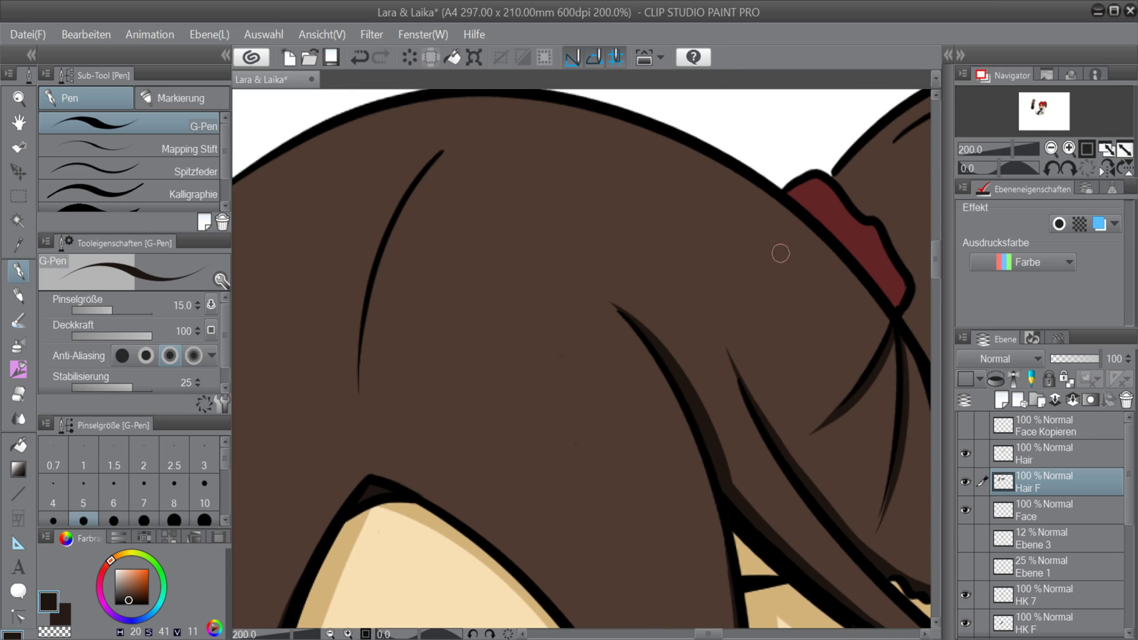
pyautogui.moveTo(443, 157); pyautogui.dragTo(360, 410)
# Paint a dark brown shadow along the long line of the ponytail's outer strand with pen size 15.
pyautogui.moveTo(706, 636); pyautogui.dragTo(720, 636)
pyautogui.moveTo(935, 261); pyautogui.dragTo(936, 273)
pyautogui.moveTo(727, 636); pyautogui.dragTo(739, 636)
pyautogui.moveTo(936, 272)
pyautogui.mouseDown()
pyautogui.moveTo(936, 337)
pyautogui.moveTo(936, 269)
pyautogui.mouseUp()
pyautogui.hotkey('ctrl', 'z')
pyautogui.moveTo(582, 228)
pyautogui.mouseDown()
pyautogui.moveTo(712, 546)
pyautogui.moveTo(660, 404)
pyautogui.mouseUp()
pyautogui.hotkey('ctrl', 'z')
pyautogui.moveTo(600, 272); pyautogui.dragTo(716, 544)
pyautogui.hotkey('ctrl', 'z')
pyautogui.moveTo(583, 212); pyautogui.dragTo(715, 543)
pyautogui.hotkey('ctrl', 'z')
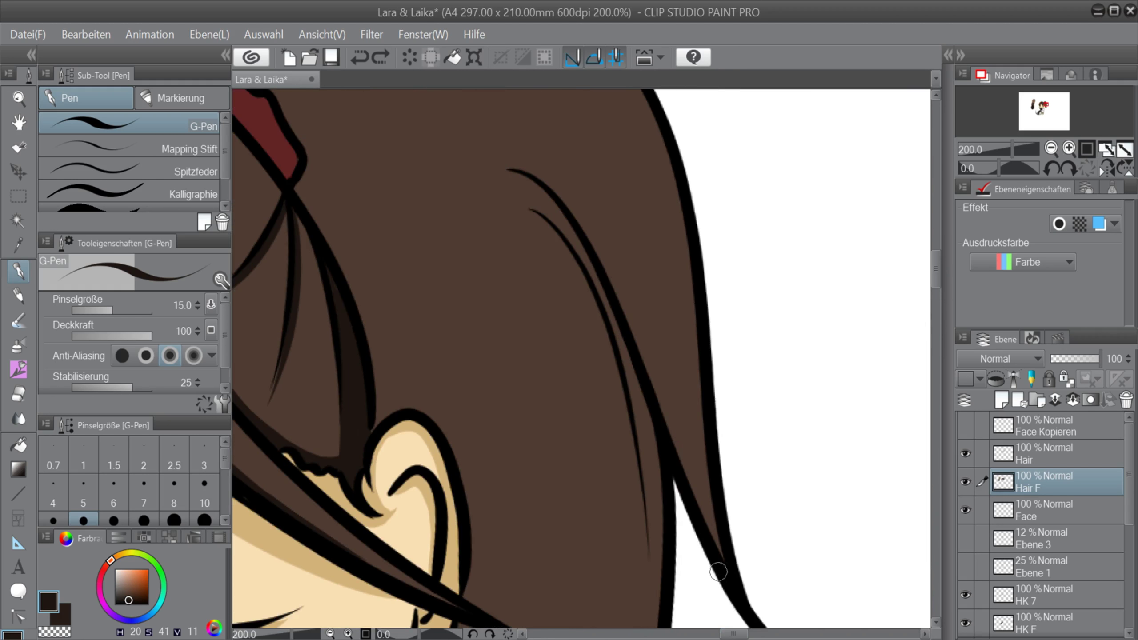
pyautogui.moveTo(556, 183); pyautogui.dragTo(716, 543)
pyautogui.hotkey('ctrl', 'z')
pyautogui.moveTo(520, 166); pyautogui.dragTo(708, 525)
pyautogui.moveTo(593, 250); pyautogui.dragTo(661, 387)
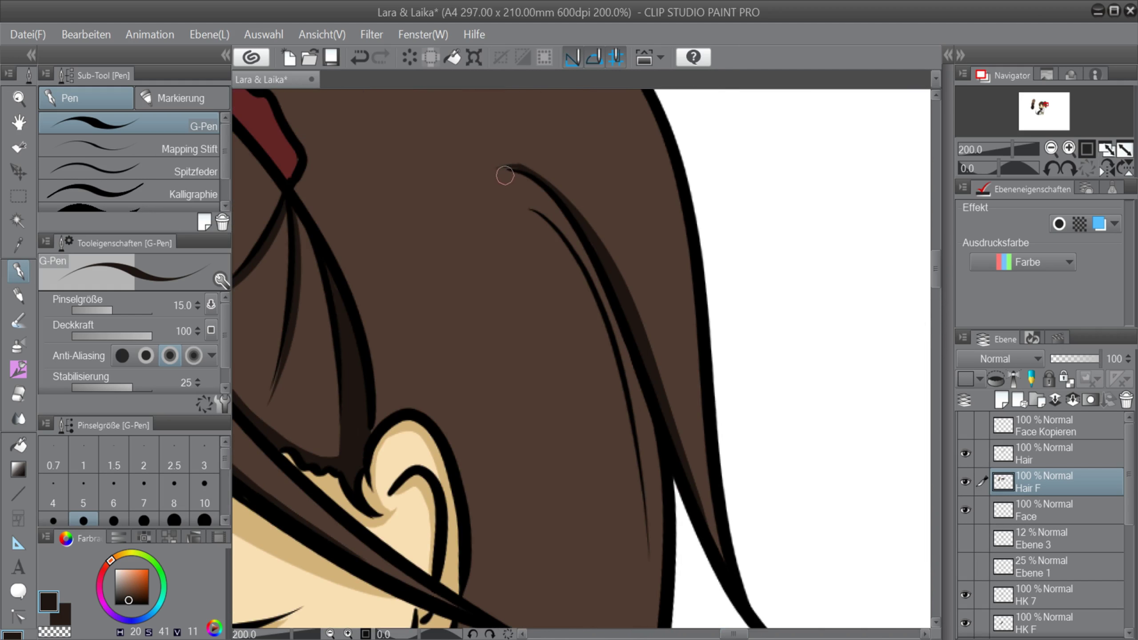
pyautogui.hotkey('ctrl', 'z')
pyautogui.click(381, 57)
pyautogui.click(55, 632)
pyautogui.moveTo(497, 157); pyautogui.dragTo(563, 173)
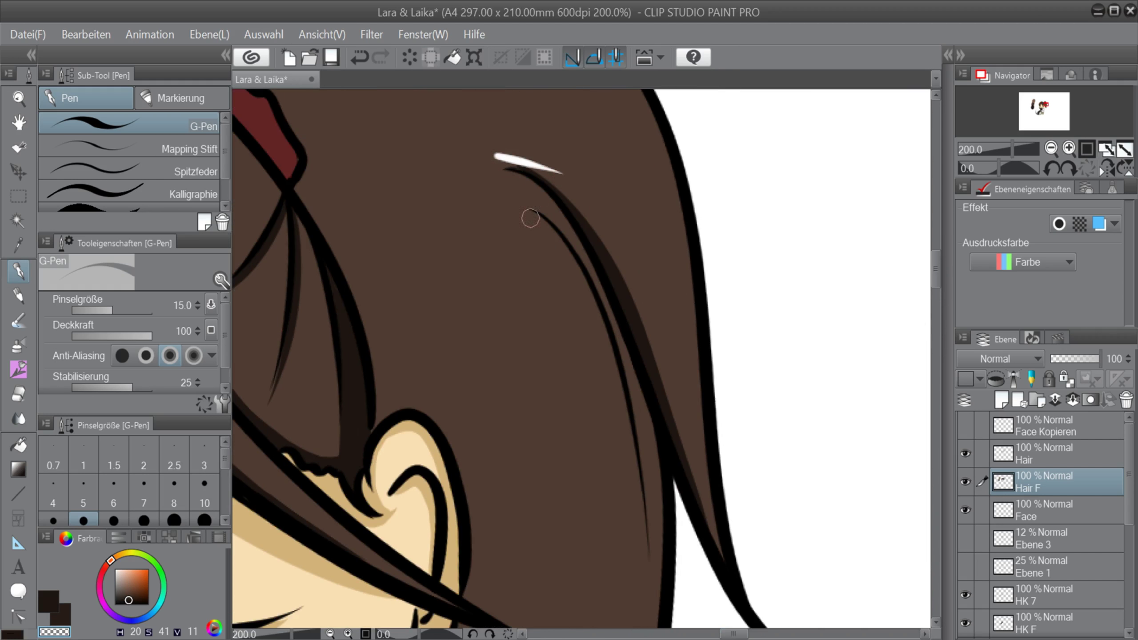
pyautogui.hotkey('ctrl', 'z')
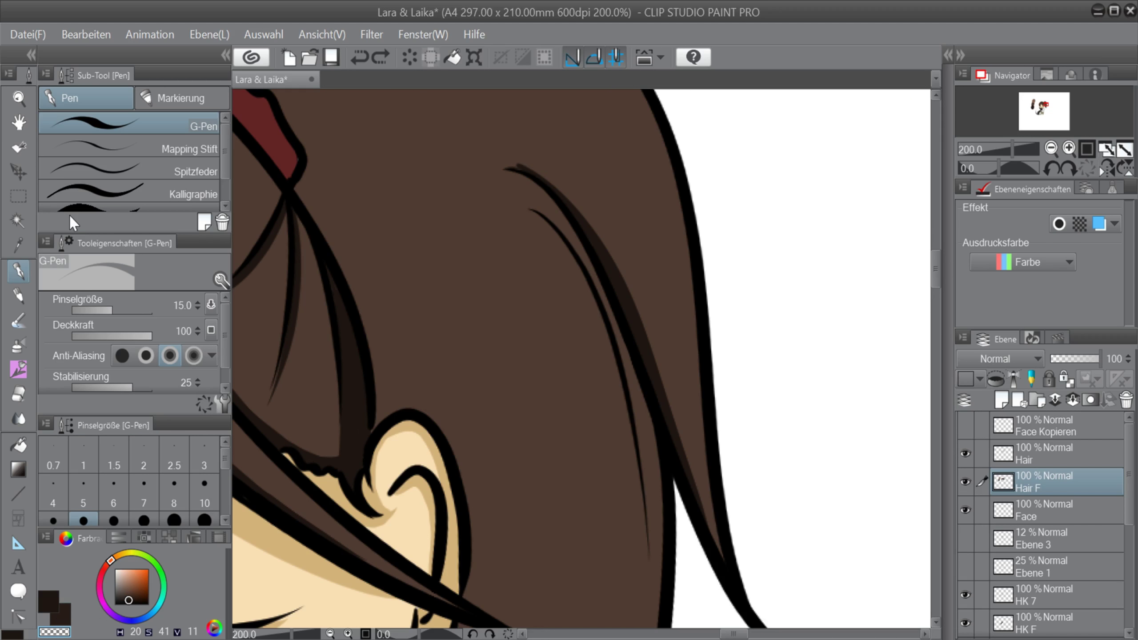
# Touch up the strand shadow's tip with the base brown and shade the shorter inner ponytail line dark brown.
pyautogui.keyDown('alt'); pyautogui.click(429, 190); pyautogui.keyUp('alt')
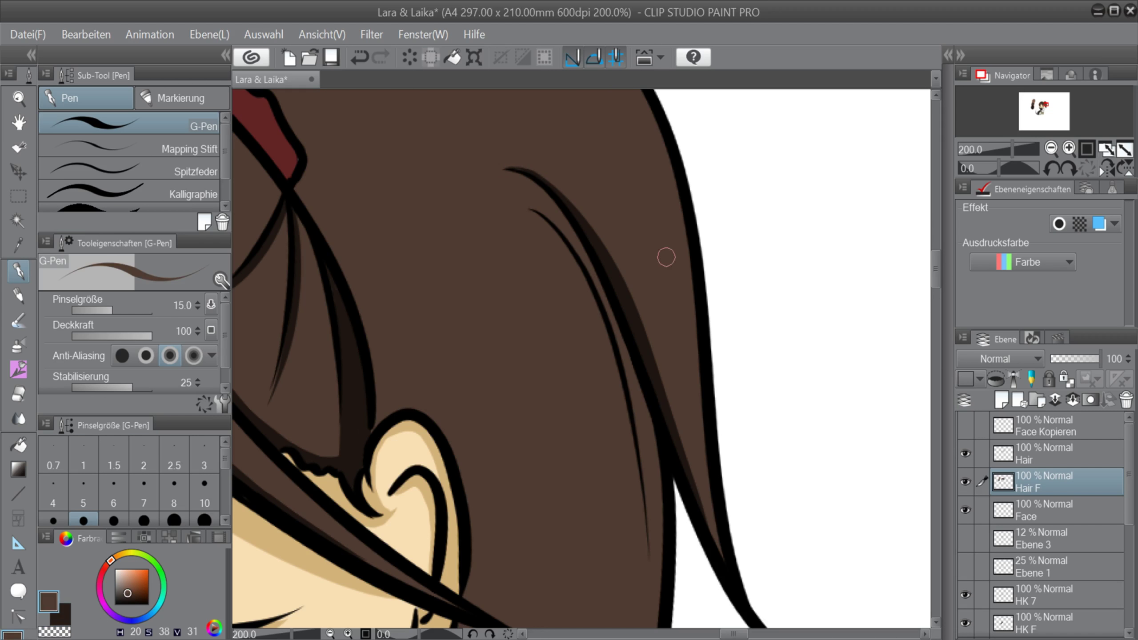
pyautogui.keyDown('alt'); pyautogui.click(704, 510); pyautogui.keyUp('alt')
pyautogui.scroll(-2, 900, 287)
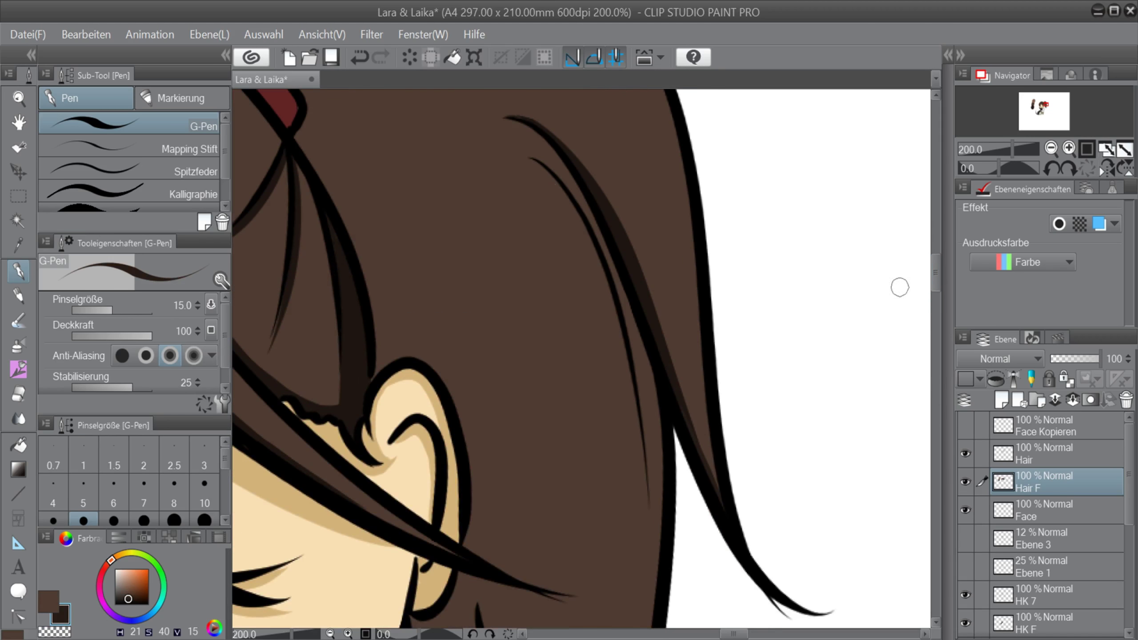
pyautogui.moveTo(538, 158); pyautogui.dragTo(651, 511)
# Shade the lower ponytail strands dark brown along the inner line and both sides of the split between them.
pyautogui.scroll(-10, 752, 366)
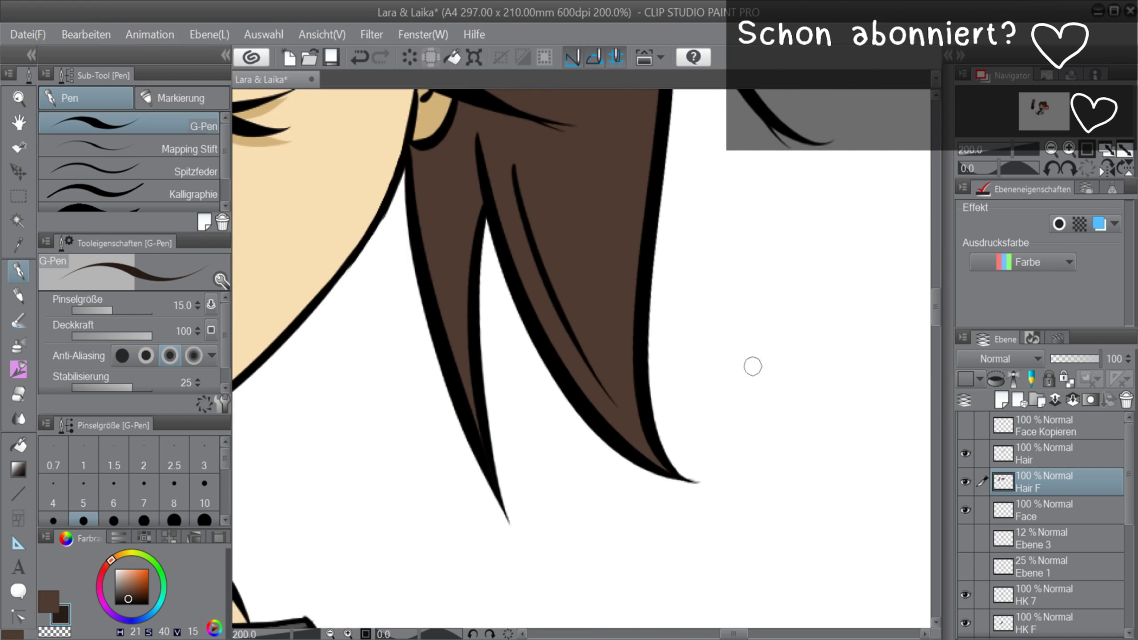
pyautogui.moveTo(510, 165); pyautogui.dragTo(633, 433)
pyautogui.hotkey('ctrl', 'z')
pyautogui.moveTo(484, 193); pyautogui.dragTo(480, 475)
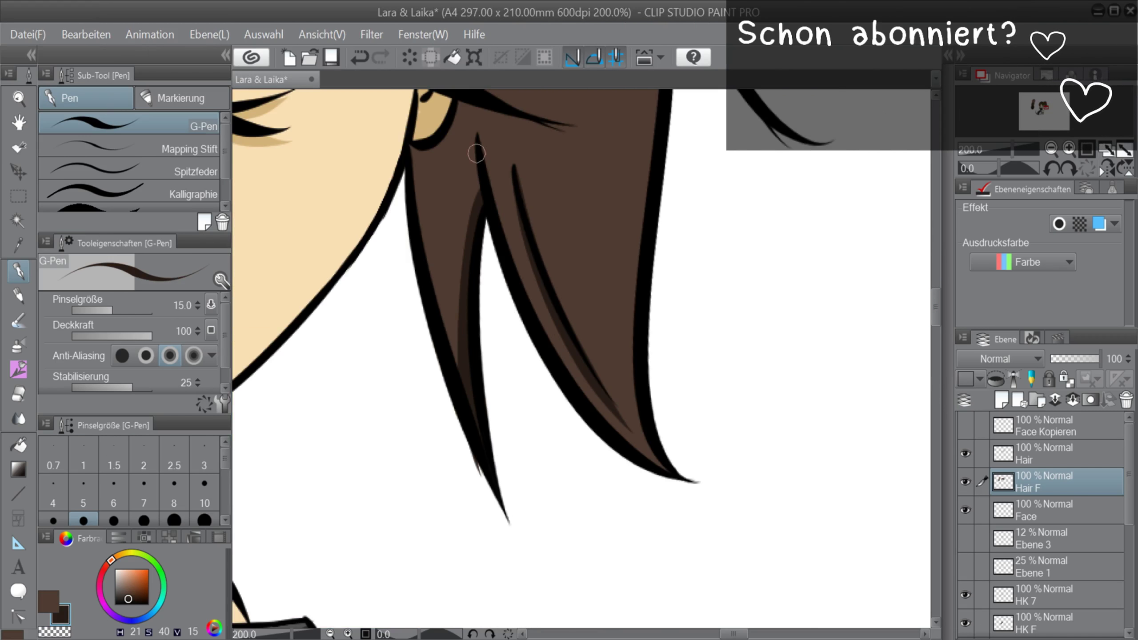
pyautogui.moveTo(477, 118); pyautogui.dragTo(485, 200)
pyautogui.hotkey('ctrl', 'z')
pyautogui.moveTo(476, 119); pyautogui.dragTo(485, 203)
# Erase the shading that spills past the narrow lower strand's outline using the transparent colour.
pyautogui.click(50, 632)
pyautogui.moveTo(467, 445); pyautogui.dragTo(481, 477)
pyautogui.click(62, 615)
# Shade the strand tip crossing the earlobe and the front edge of the narrow lower strand with dark brown.
pyautogui.moveTo(936, 313); pyautogui.dragTo(939, 302)
pyautogui.moveTo(1000, 169); pyautogui.dragTo(1013, 169)
pyautogui.hotkey('ctrl', 'z')
pyautogui.moveTo(621, 201)
pyautogui.mouseDown()
pyautogui.moveTo(655, 327)
pyautogui.moveTo(645, 322)
pyautogui.mouseUp()
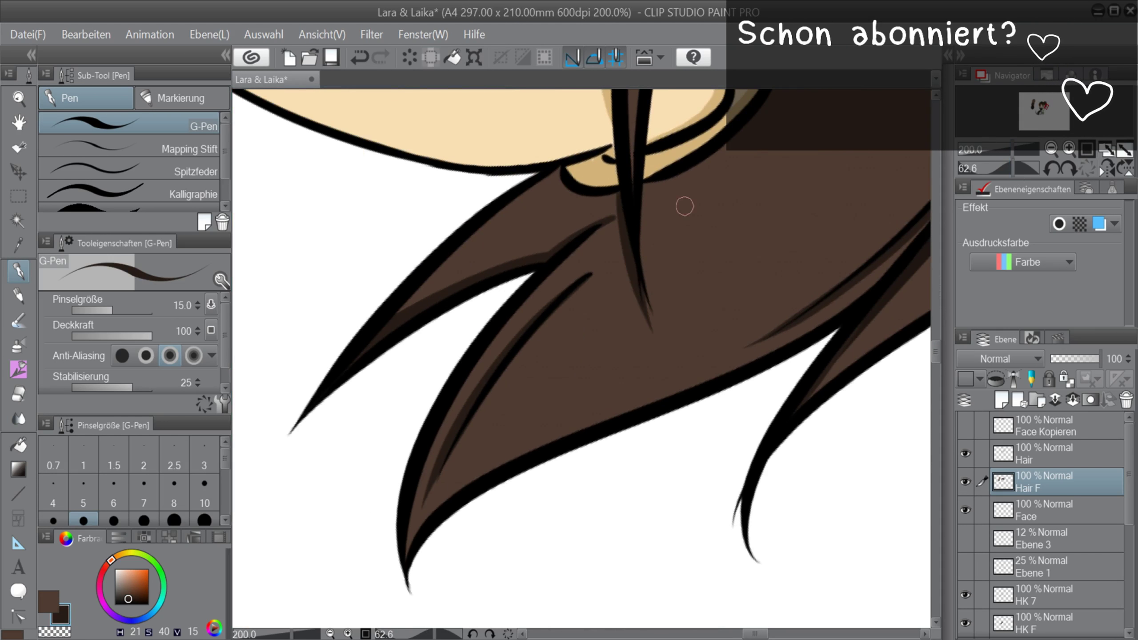
pyautogui.hotkey('ctrl', 'z')
pyautogui.scroll(5, 630, 244)
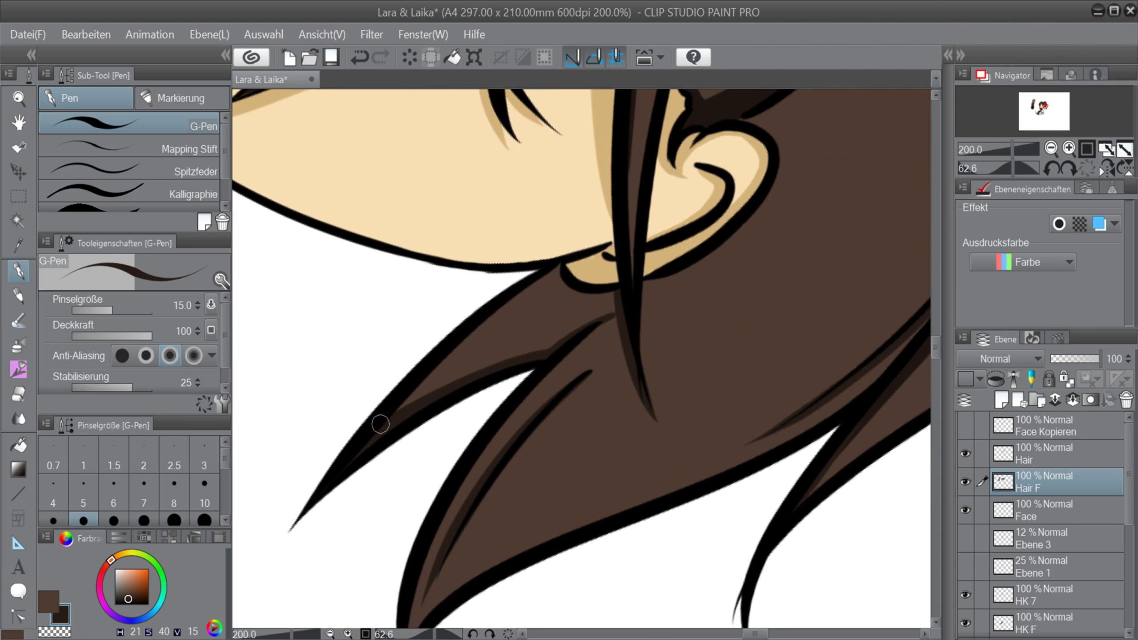
pyautogui.moveTo(431, 411)
pyautogui.mouseDown()
pyautogui.moveTo(498, 303)
pyautogui.moveTo(386, 425)
pyautogui.moveTo(499, 308)
pyautogui.moveTo(556, 275)
pyautogui.mouseUp()
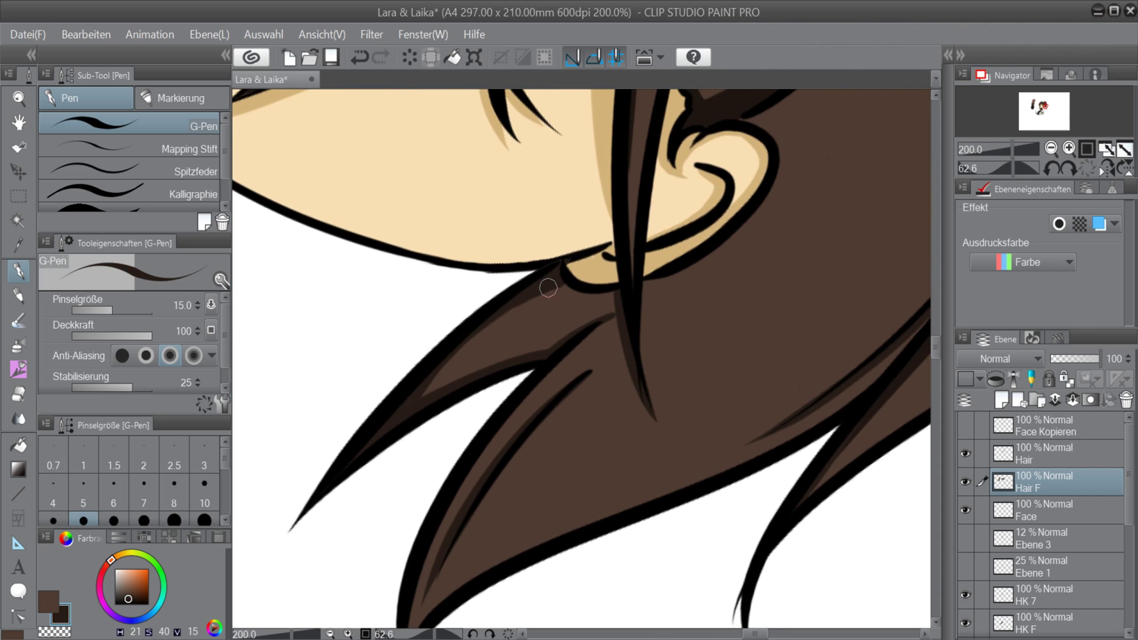
# Paint a dark brown shadow on the hair below the earlobe and along the back of the ear.
pyautogui.moveTo(1013, 168); pyautogui.dragTo(1005, 168)
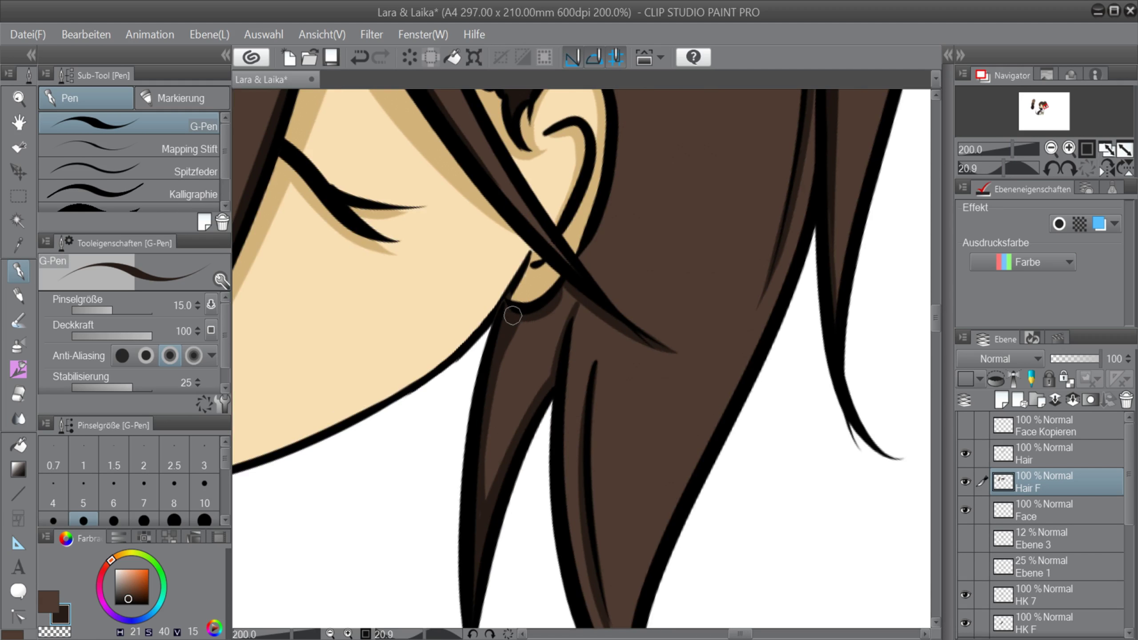
pyautogui.scroll(6, 508, 318)
pyautogui.moveTo(610, 331); pyautogui.dragTo(586, 380)
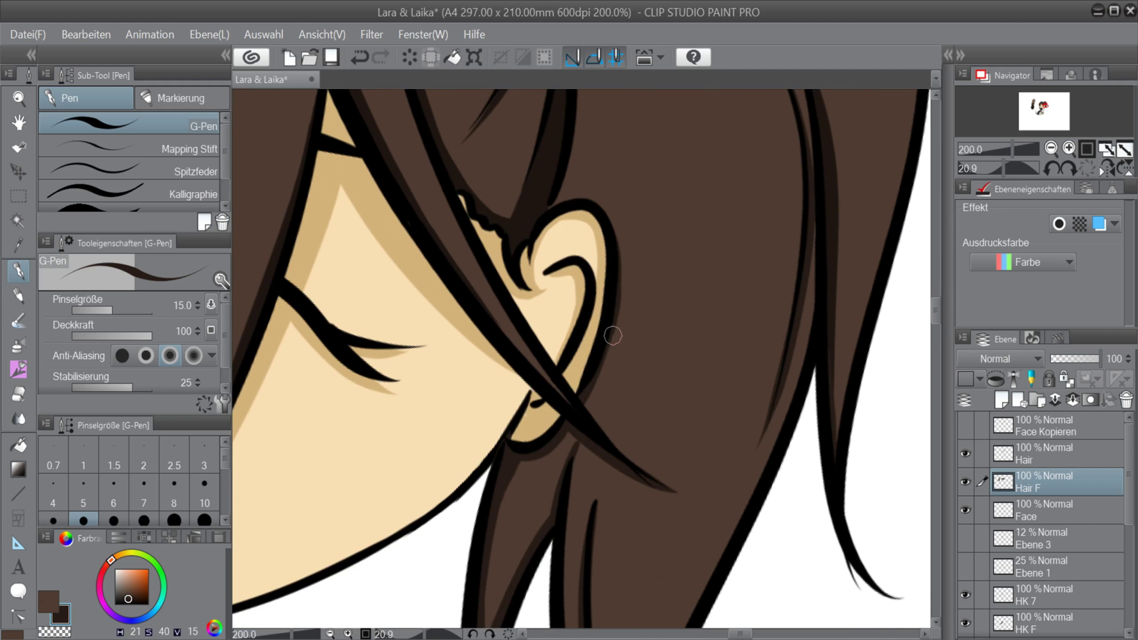
pyautogui.moveTo(606, 212)
pyautogui.mouseDown()
pyautogui.moveTo(608, 365)
pyautogui.moveTo(589, 401)
pyautogui.mouseUp()
pyautogui.hotkey('ctrl', 'z')
pyautogui.hotkey('ctrl', 'z')
pyautogui.hotkey('ctrl', 'z')
pyautogui.hotkey('ctrl', 'z')
pyautogui.moveTo(611, 219)
pyautogui.mouseDown()
pyautogui.moveTo(612, 341)
pyautogui.moveTo(616, 301)
pyautogui.moveTo(578, 399)
pyautogui.mouseUp()
pyautogui.hotkey('ctrl', 'z')
# Shade the ponytail dark brown behind the curved line running from the hair tie to the ear.
pyautogui.moveTo(936, 312); pyautogui.dragTo(936, 299)
pyautogui.moveTo(562, 204)
pyautogui.mouseDown()
pyautogui.moveTo(579, 381)
pyautogui.moveTo(559, 448)
pyautogui.mouseUp()
pyautogui.moveTo(566, 225); pyautogui.dragTo(569, 287)
# Paint a dark brown shadow on the ponytail along the outer edge of the hair tie.
pyautogui.moveTo(937, 298); pyautogui.dragTo(936, 297)
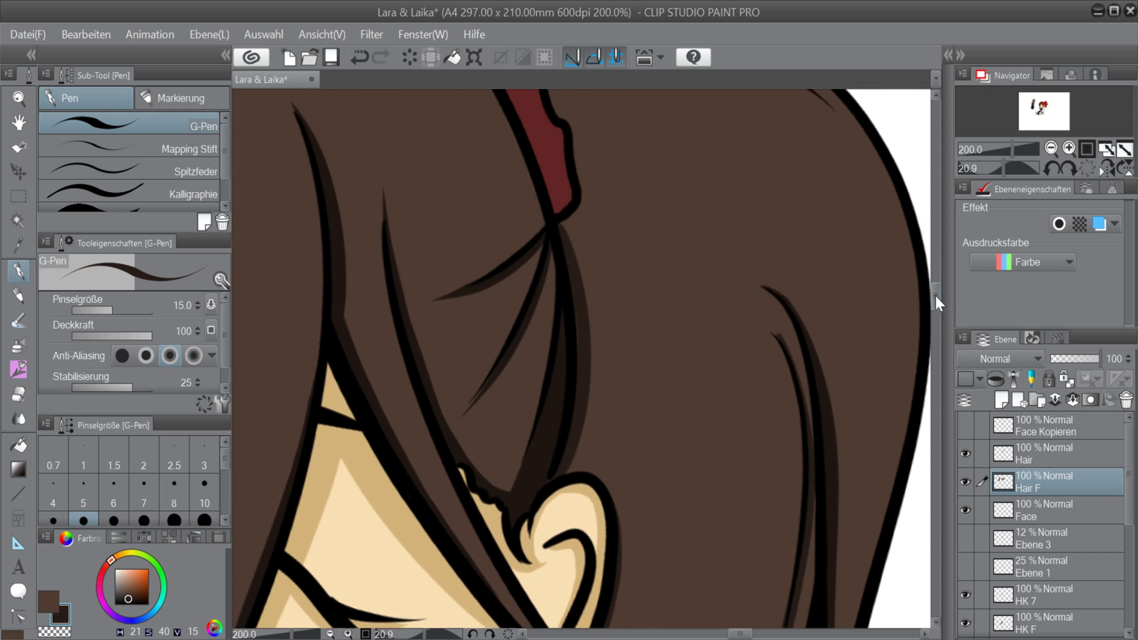
pyautogui.scroll(3, 938, 303)
pyautogui.moveTo(540, 258)
pyautogui.mouseDown()
pyautogui.moveTo(583, 377)
pyautogui.moveTo(561, 303)
pyautogui.moveTo(573, 326)
pyautogui.mouseUp()
pyautogui.hotkey('ctrl', 'z')
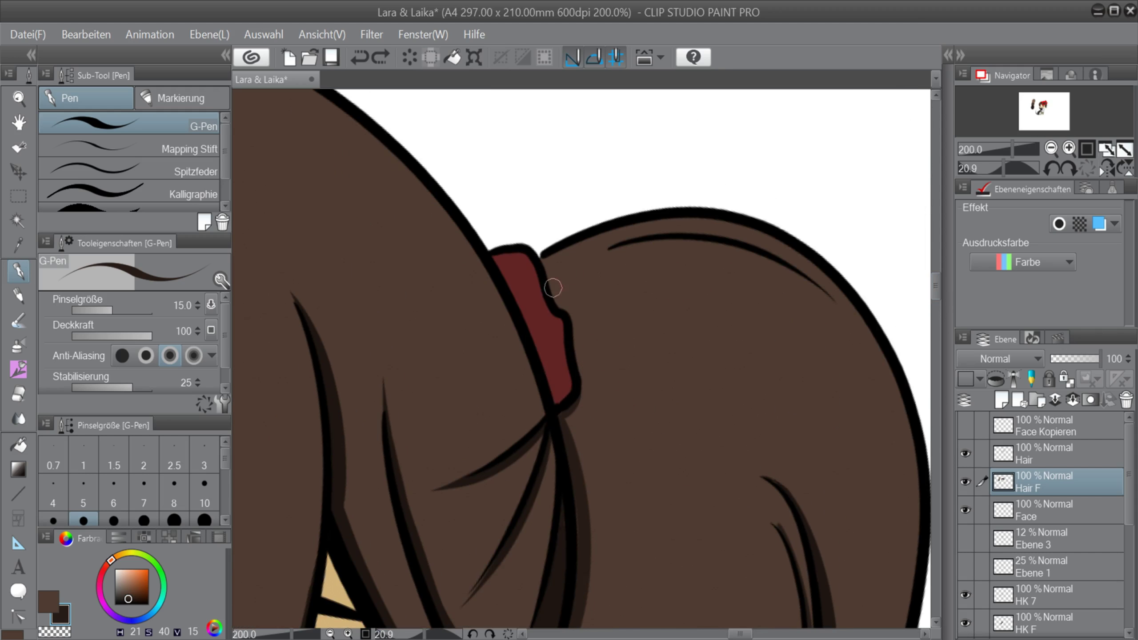
pyautogui.moveTo(563, 314); pyautogui.dragTo(571, 396)
# Shade the edges of the red hair tie with dark red, finishing with pen size 10.
pyautogui.press('x')
pyautogui.keyDown('alt'); pyautogui.click(537, 287); pyautogui.keyUp('alt')
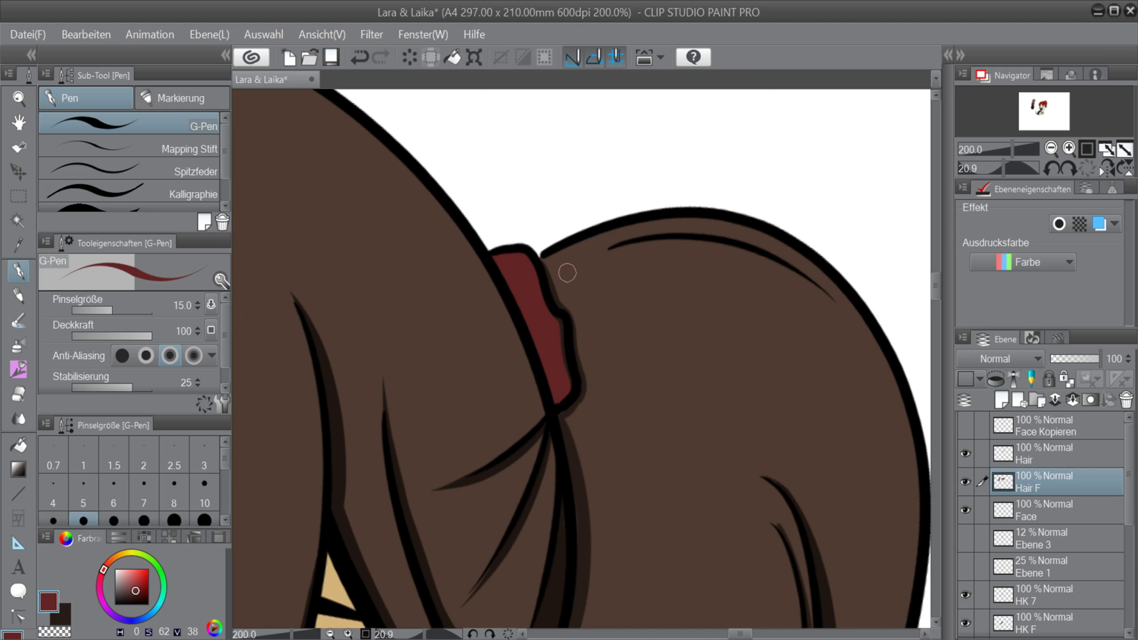
pyautogui.keyDown('alt'); pyautogui.click(310, 474); pyautogui.keyUp('alt')
pyautogui.moveTo(496, 259)
pyautogui.mouseDown()
pyautogui.moveTo(563, 400)
pyautogui.moveTo(557, 308)
pyautogui.mouseUp()
pyautogui.hotkey('ctrl', 'z')
pyautogui.moveTo(564, 381); pyautogui.dragTo(561, 335)
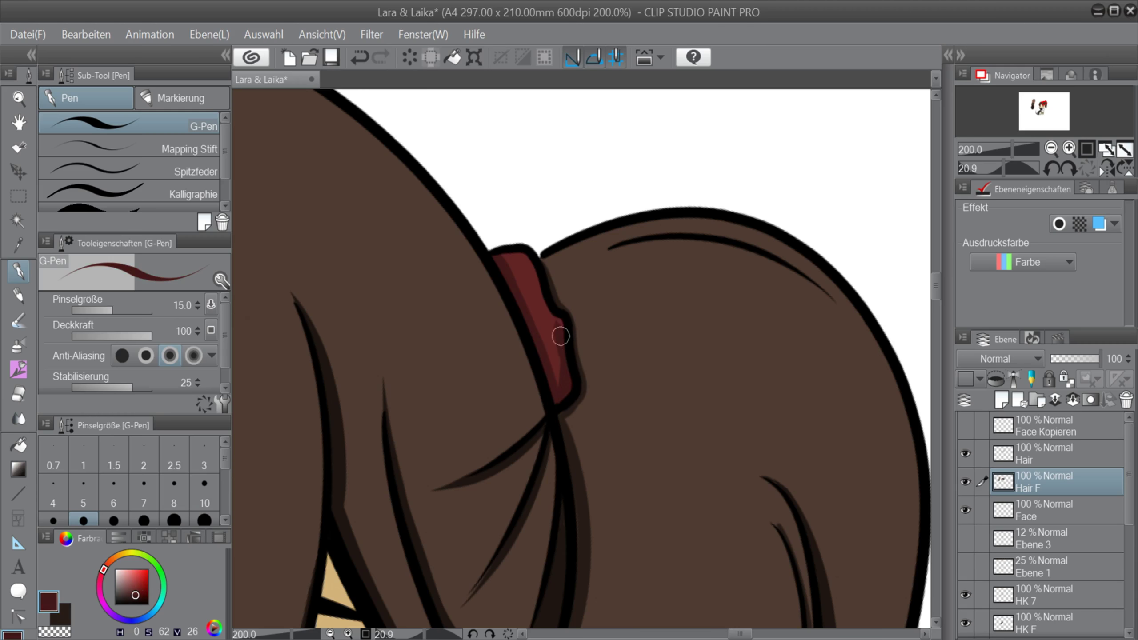
pyautogui.hotkey('ctrl', 'z')
pyautogui.press('[')
pyautogui.press('[')
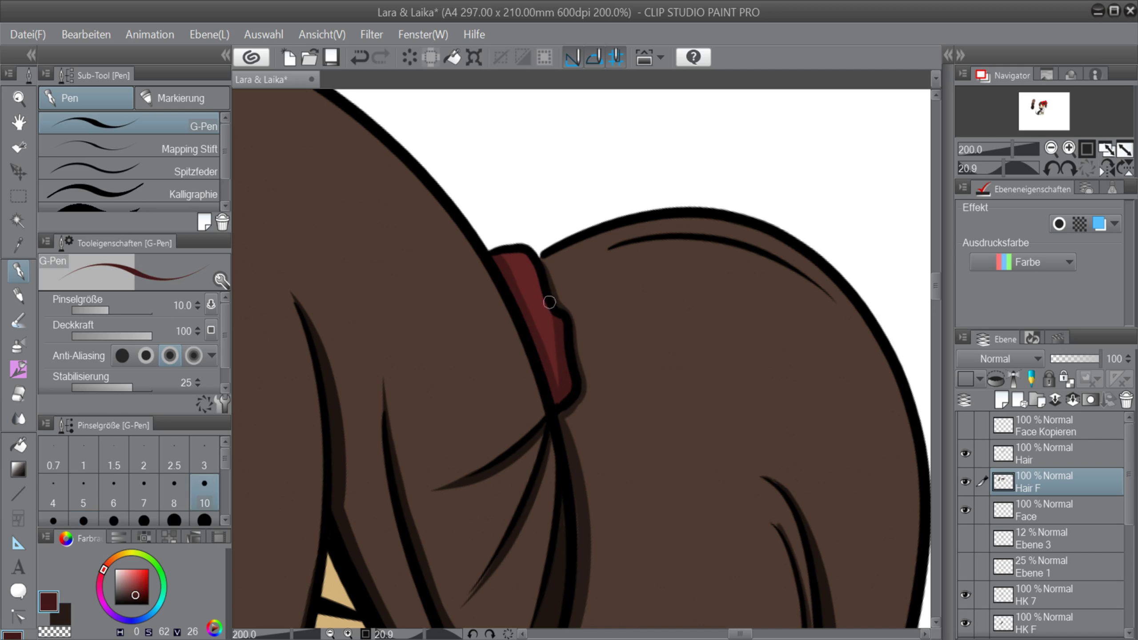
# Add lighter red highlights to the hair tie and pick up the dark brown shadow colour again.
pyautogui.click(134, 585)
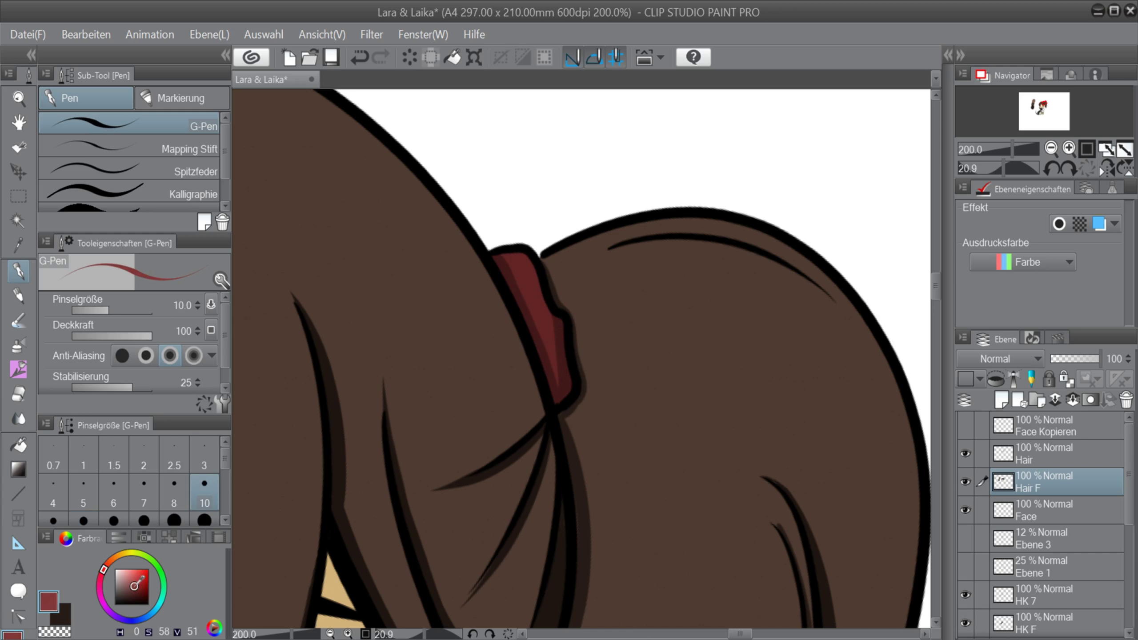
pyautogui.click(135, 585)
pyautogui.keyDown('alt'); pyautogui.click(753, 276); pyautogui.keyUp('alt')
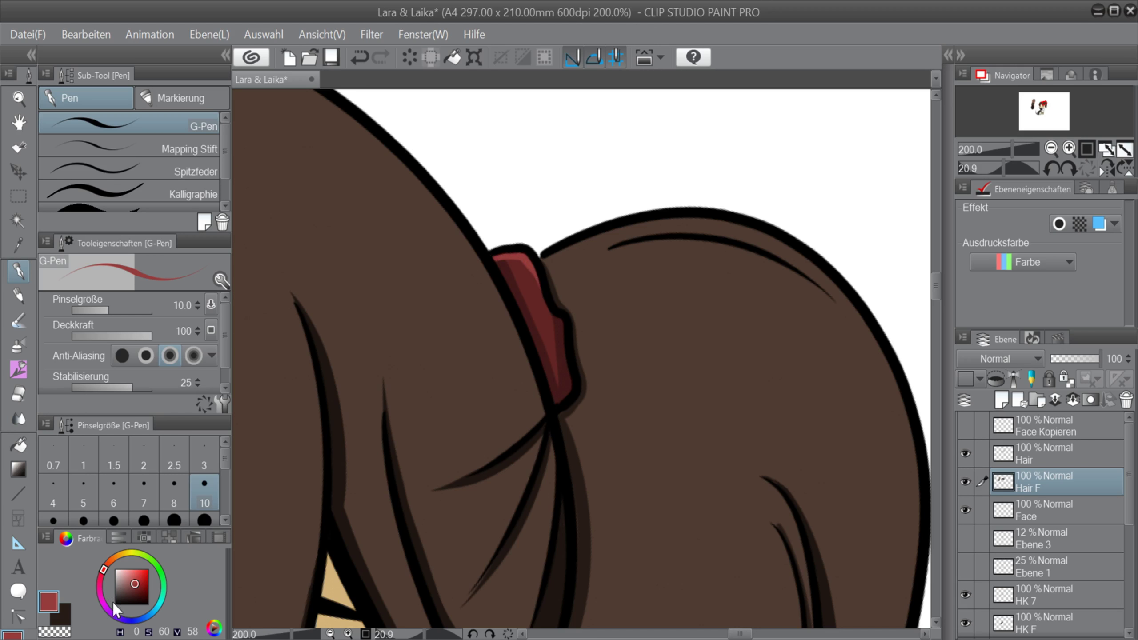
# Shade the inner side of the ponytail's outer outline dark brown with pen size 15 and save the drawing.
pyautogui.scroll(-5, 839, 393)
pyautogui.press(']')
pyautogui.press(']')
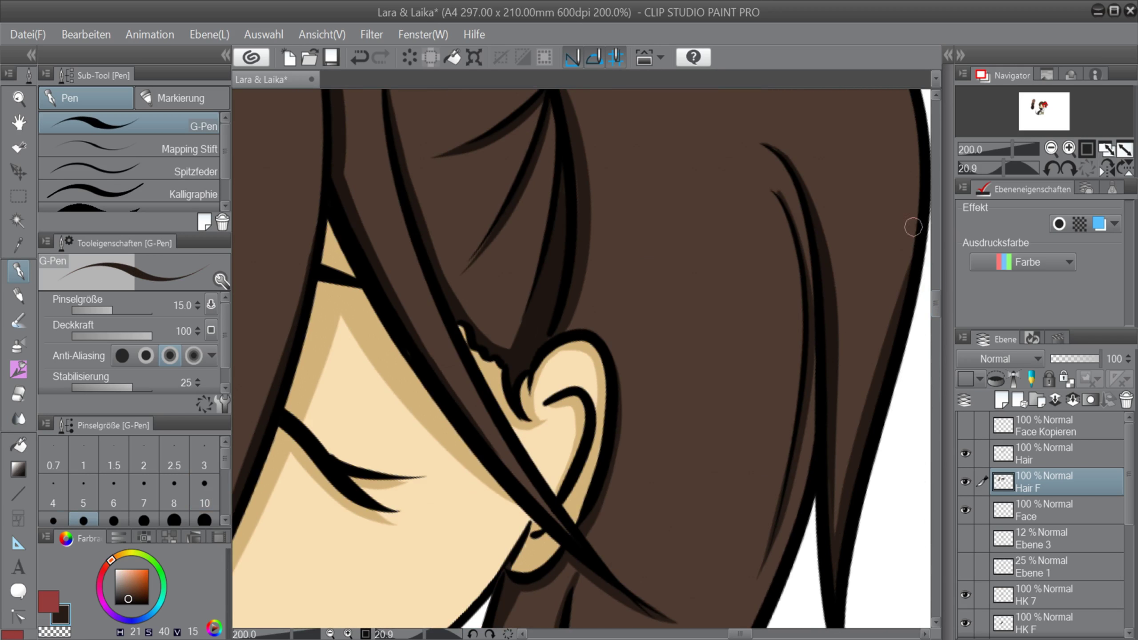
pyautogui.press(']')
pyautogui.hotkey('ctrl', 'z')
pyautogui.press('[')
pyautogui.moveTo(922, 214)
pyautogui.mouseDown()
pyautogui.moveTo(898, 315)
pyautogui.moveTo(936, 288)
pyautogui.mouseUp()
pyautogui.moveTo(1004, 172); pyautogui.dragTo(1016, 174)
pyautogui.hotkey('ctrl', 's')
# Shade along the curved strand line at the top of the ponytail with dark brown.
pyautogui.moveTo(937, 333); pyautogui.dragTo(936, 338)
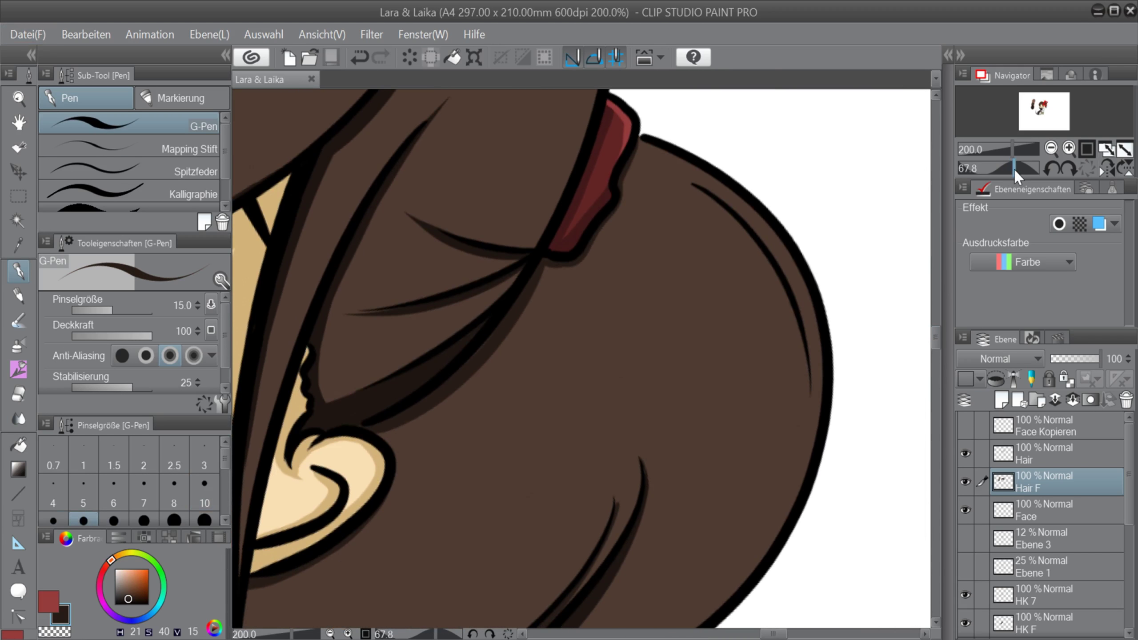
pyautogui.moveTo(1015, 171); pyautogui.dragTo(1021, 173)
pyautogui.moveTo(757, 260); pyautogui.dragTo(767, 493)
pyautogui.hotkey('ctrl', 'z')
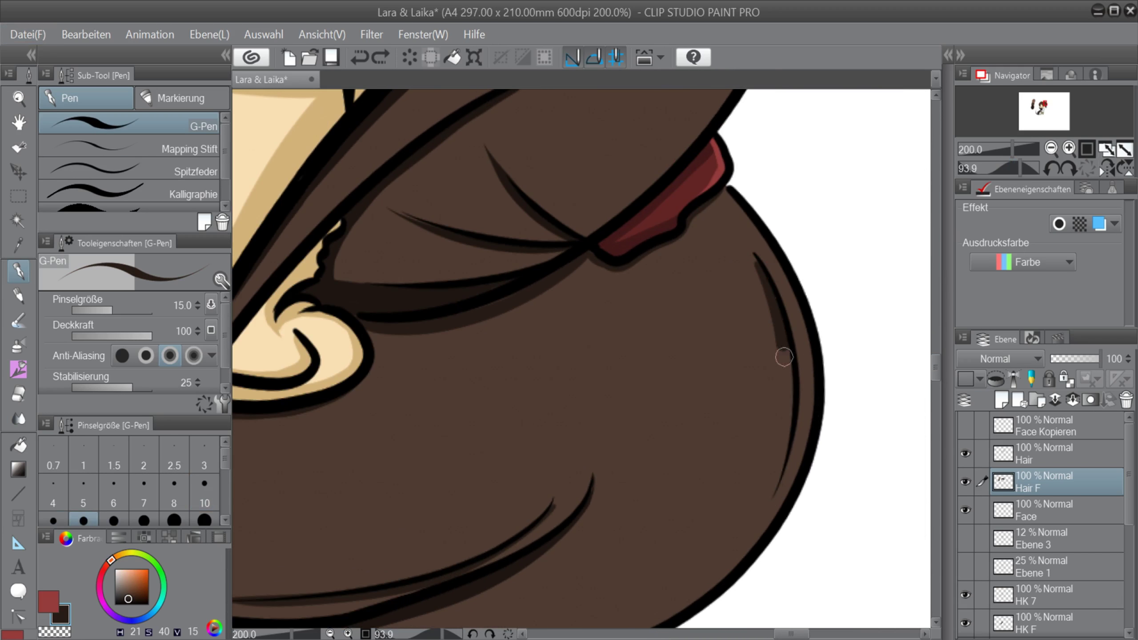
# Reset the canvas rotation and paint light brown highlights on the front fringe strands with pen size 17.
pyautogui.click(1088, 170)
pyautogui.moveTo(731, 635)
pyautogui.mouseDown()
pyautogui.moveTo(668, 635)
pyautogui.moveTo(694, 637)
pyautogui.mouseUp()
pyautogui.rightClick(300, 165)
pyautogui.moveTo(935, 257); pyautogui.dragTo(935, 280)
pyautogui.press('[')
pyautogui.press(']')
pyautogui.scroll(-2, 757, 380)
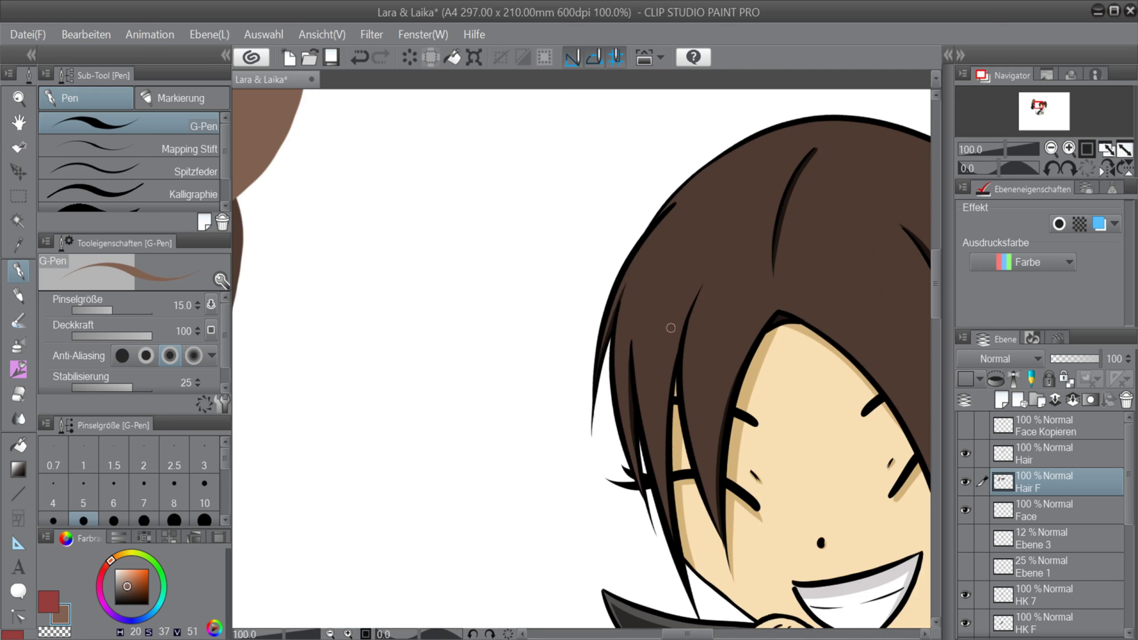
pyautogui.press(']')
pyautogui.moveTo(708, 284)
pyautogui.mouseDown()
pyautogui.moveTo(688, 419)
pyautogui.moveTo(703, 453)
pyautogui.mouseUp()
pyautogui.hotkey('ctrl', 'z')
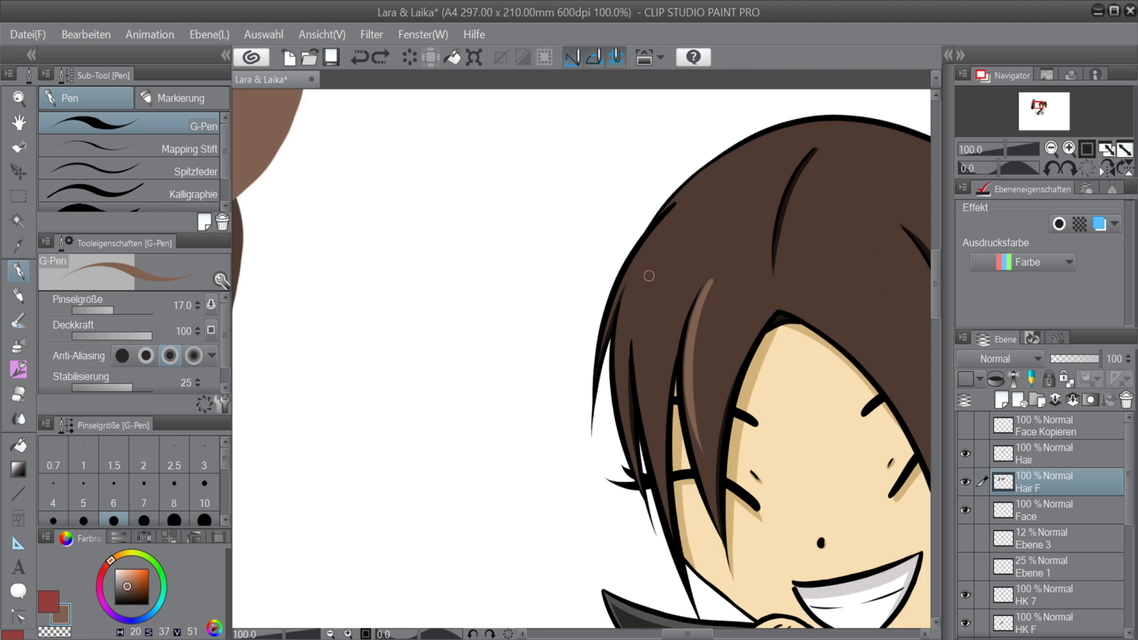
pyautogui.moveTo(648, 273)
pyautogui.mouseDown()
pyautogui.moveTo(633, 430)
pyautogui.moveTo(627, 420)
pyautogui.mouseUp()
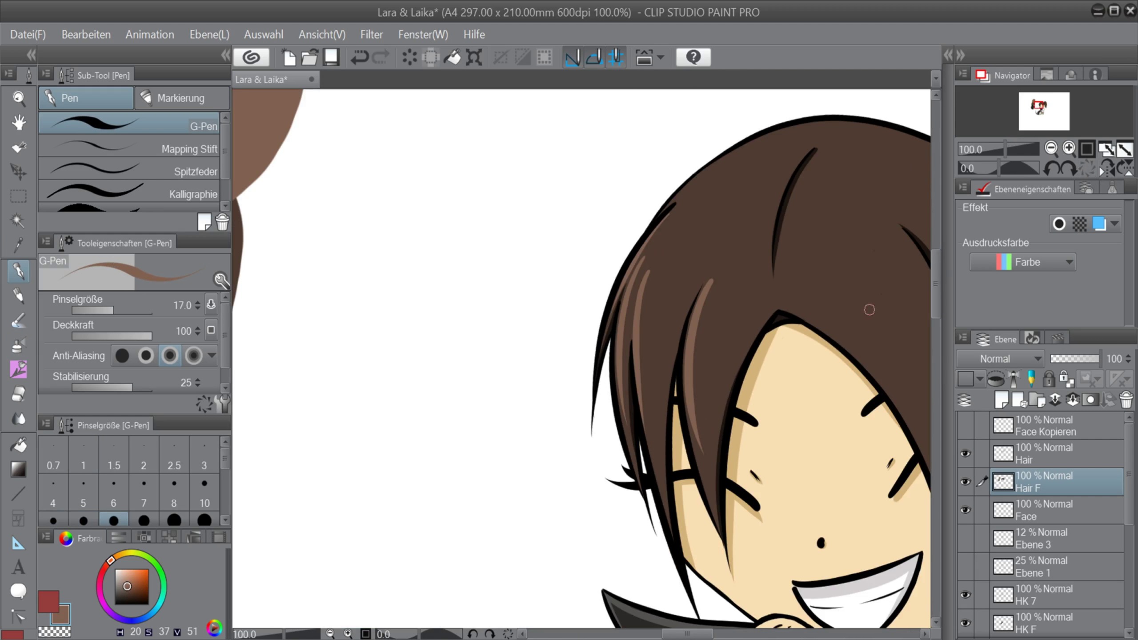
# Paint light brown highlights along the front edge of the crown and beside its curved strand line.
pyautogui.hotkey('ctrl', 'z')
pyautogui.moveTo(786, 131); pyautogui.dragTo(676, 223)
pyautogui.hotkey('ctrl', 'z')
pyautogui.hotkey('ctrl', 'z')
pyautogui.moveTo(817, 124); pyautogui.dragTo(676, 216)
pyautogui.hotkey('ctrl', 'z')
pyautogui.moveTo(814, 144)
pyautogui.mouseDown()
pyautogui.moveTo(763, 312)
pyautogui.moveTo(768, 279)
pyautogui.mouseUp()
# Highlight the fringe parting above the forehead and the two strands sweeping towards the ear in light brown.
pyautogui.moveTo(687, 634); pyautogui.dragTo(703, 634)
pyautogui.moveTo(577, 304); pyautogui.dragTo(528, 417)
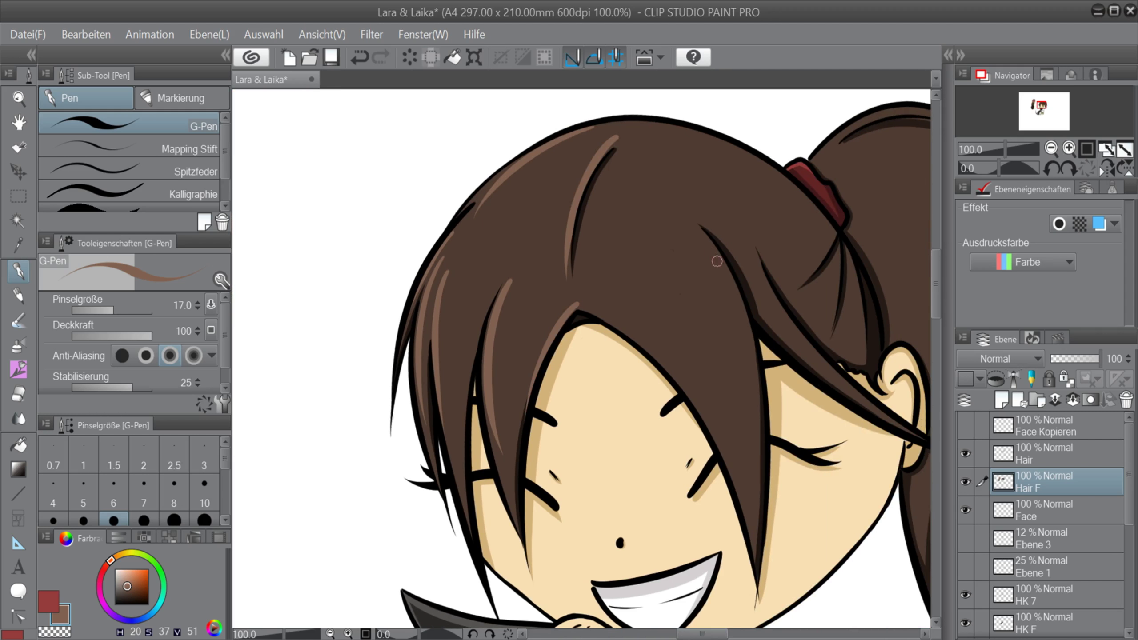
pyautogui.moveTo(696, 229); pyautogui.dragTo(758, 371)
pyautogui.moveTo(602, 311); pyautogui.dragTo(710, 422)
pyautogui.hotkey('ctrl', 'z')
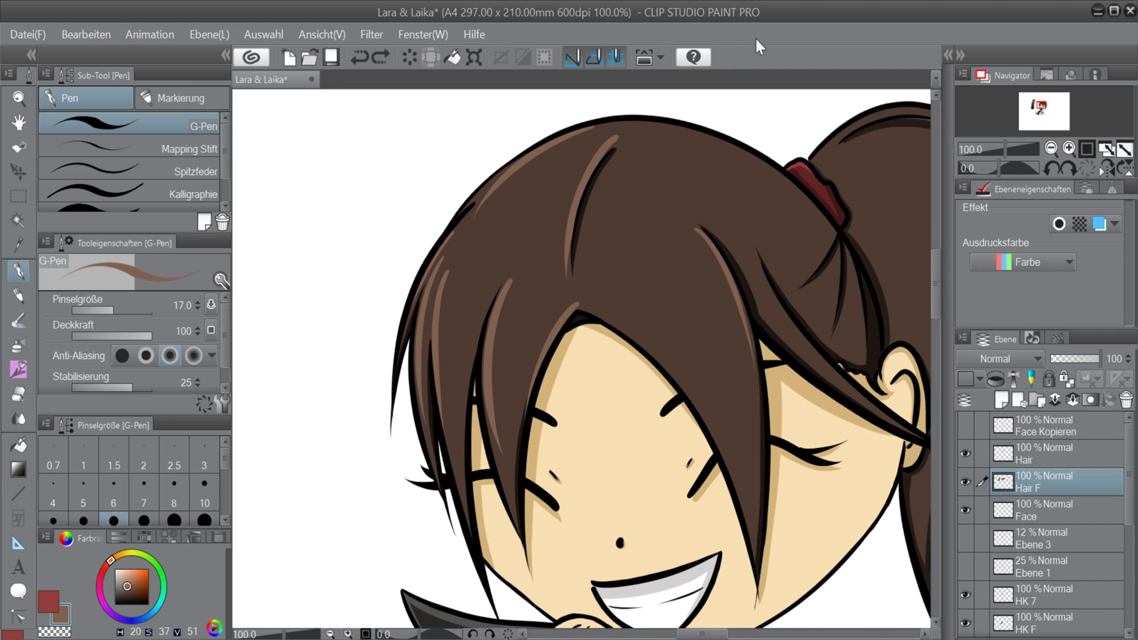
pyautogui.moveTo(748, 228); pyautogui.dragTo(797, 333)
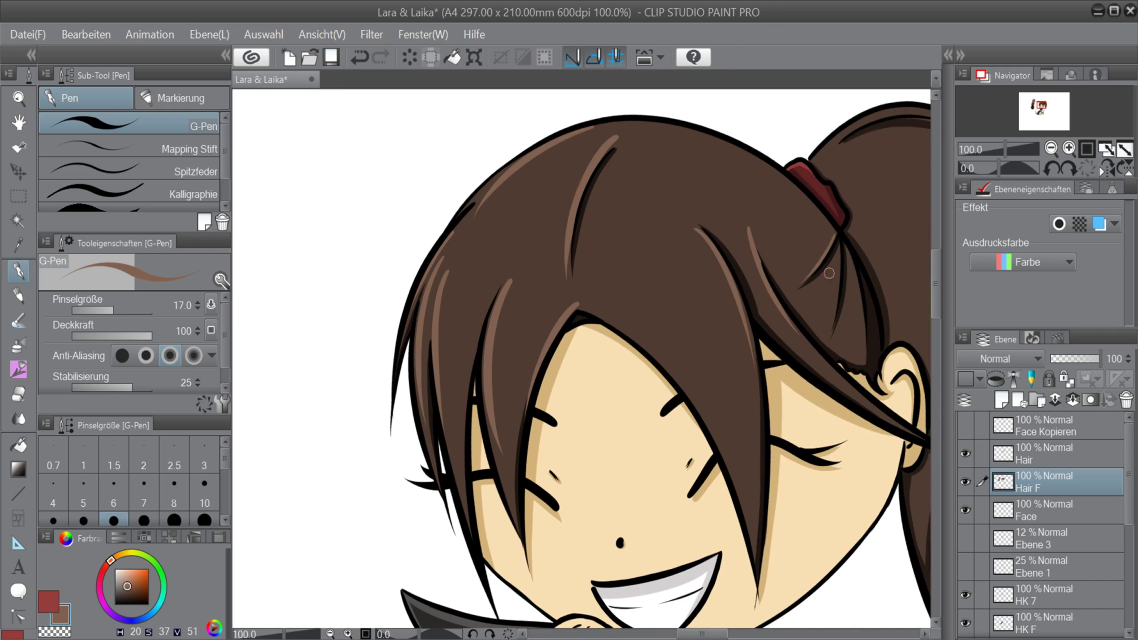
# Paint light brown highlights along the top and outer edge of the ponytail.
pyautogui.moveTo(708, 634); pyautogui.dragTo(727, 634)
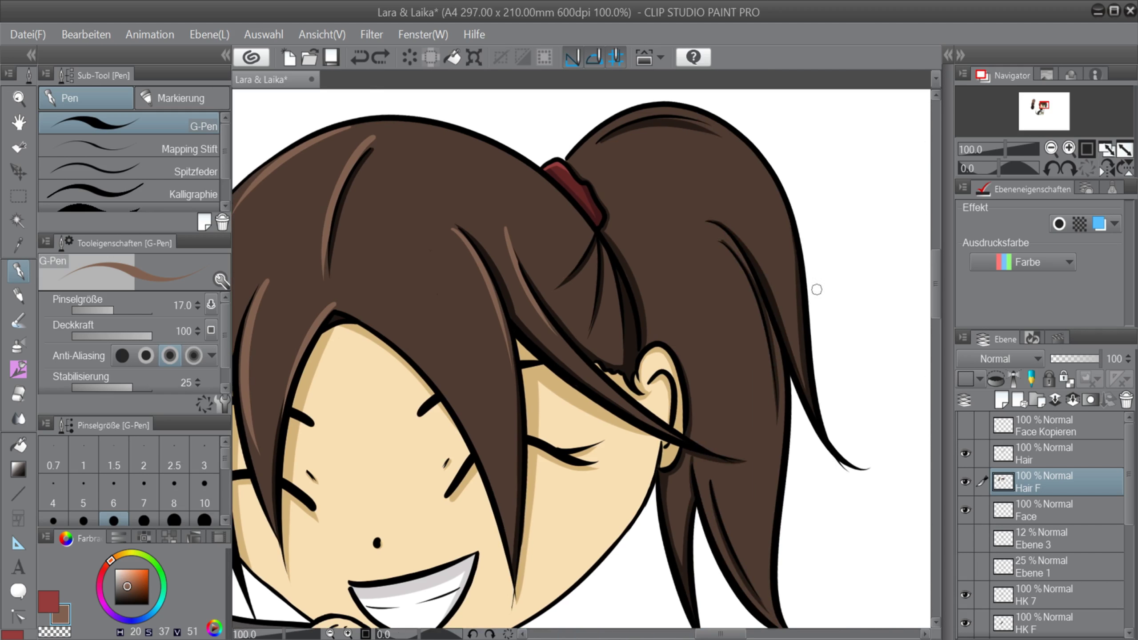
pyautogui.moveTo(936, 285); pyautogui.dragTo(936, 280)
pyautogui.hotkey('ctrl', 'z')
pyautogui.moveTo(576, 187)
pyautogui.mouseDown()
pyautogui.moveTo(656, 141)
pyautogui.moveTo(713, 155)
pyautogui.moveTo(787, 269)
pyautogui.mouseUp()
pyautogui.hotkey('ctrl', 'z')
pyautogui.moveTo(748, 178); pyautogui.dragTo(791, 305)
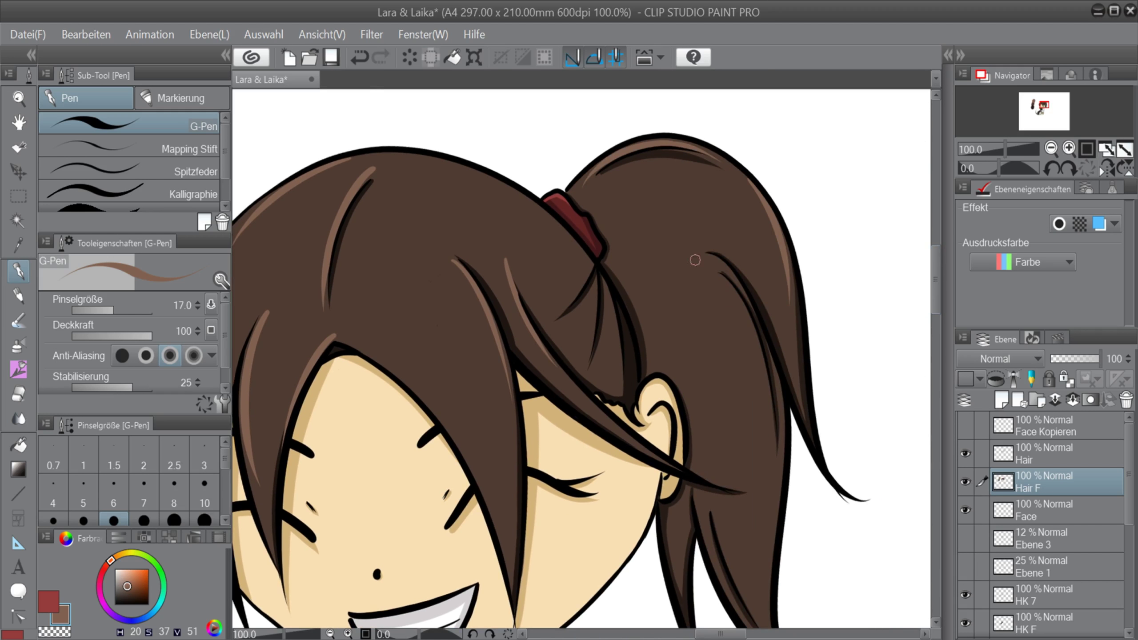
# Add light brown highlights to the ponytail's inner strands and the creases beside the hair tie.
pyautogui.moveTo(611, 188); pyautogui.dragTo(719, 223)
pyautogui.moveTo(651, 239)
pyautogui.mouseDown()
pyautogui.moveTo(738, 360)
pyautogui.moveTo(732, 394)
pyautogui.mouseUp()
pyautogui.hotkey('ctrl', 'z')
pyautogui.moveTo(937, 273); pyautogui.dragTo(937, 283)
pyautogui.moveTo(522, 259); pyautogui.dragTo(599, 332)
pyautogui.hotkey('ctrl', 'z')
pyautogui.scroll(-1, 671, 339)
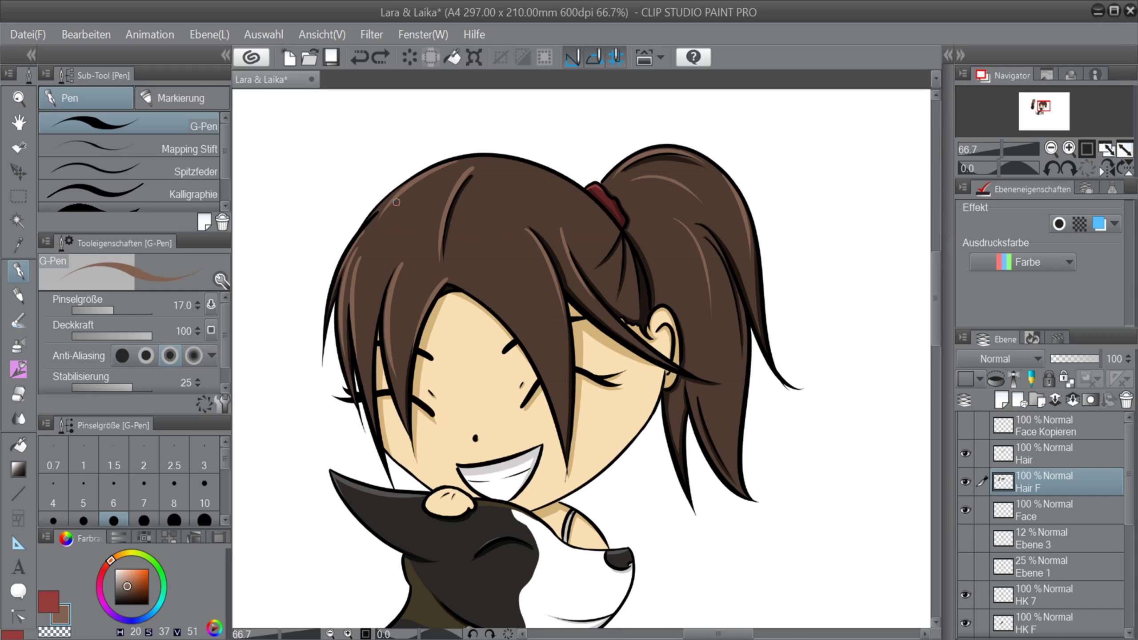
# Try adding a brighter second highlight to the crown strands with a lighter brown at pen size 6.
pyautogui.scroll(3, 395, 196)
pyautogui.click(127, 579)
pyautogui.click(113, 493)
pyautogui.moveTo(388, 189); pyautogui.dragTo(440, 139)
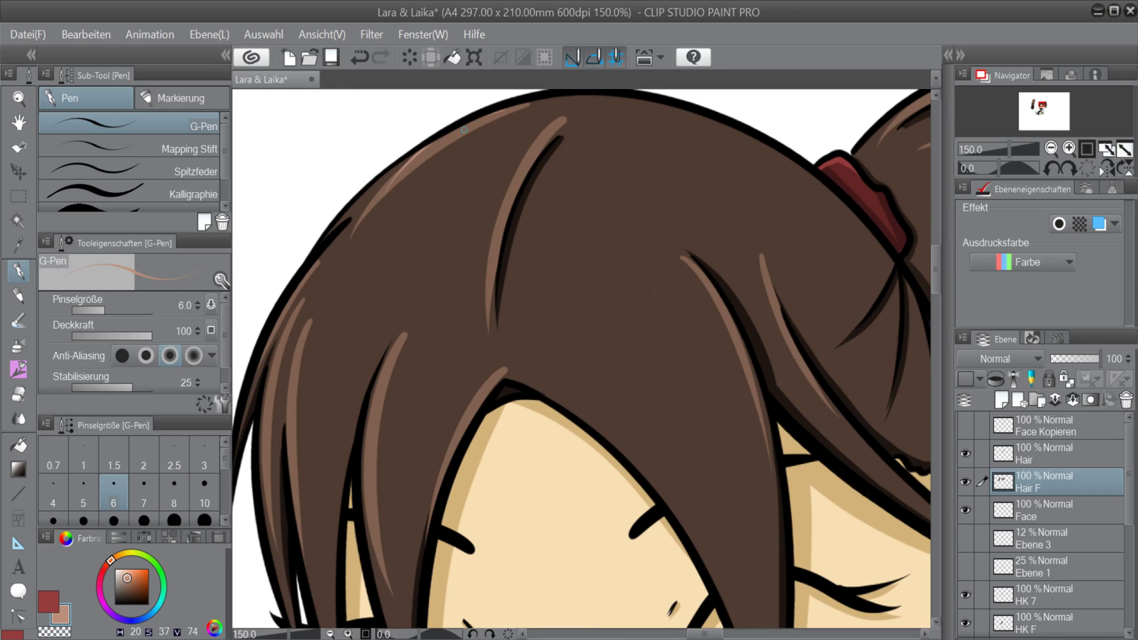
pyautogui.moveTo(515, 108); pyautogui.dragTo(385, 209)
pyautogui.hotkey('ctrl', 'z')
pyautogui.hotkey('ctrl', 'z')
pyautogui.moveTo(546, 129)
pyautogui.mouseDown()
pyautogui.moveTo(491, 344)
pyautogui.moveTo(494, 315)
pyautogui.mouseUp()
pyautogui.hotkey('ctrl', 'z')
pyautogui.hotkey('ctrl', 'z')
# Try adding brighter second highlights in lighter brown to the crown and outer fringe strands at pen sizes 12 and 10.
pyautogui.press(']')
pyautogui.press(']')
pyautogui.press(']')
pyautogui.press(']')
pyautogui.hotkey('ctrl', 'z')
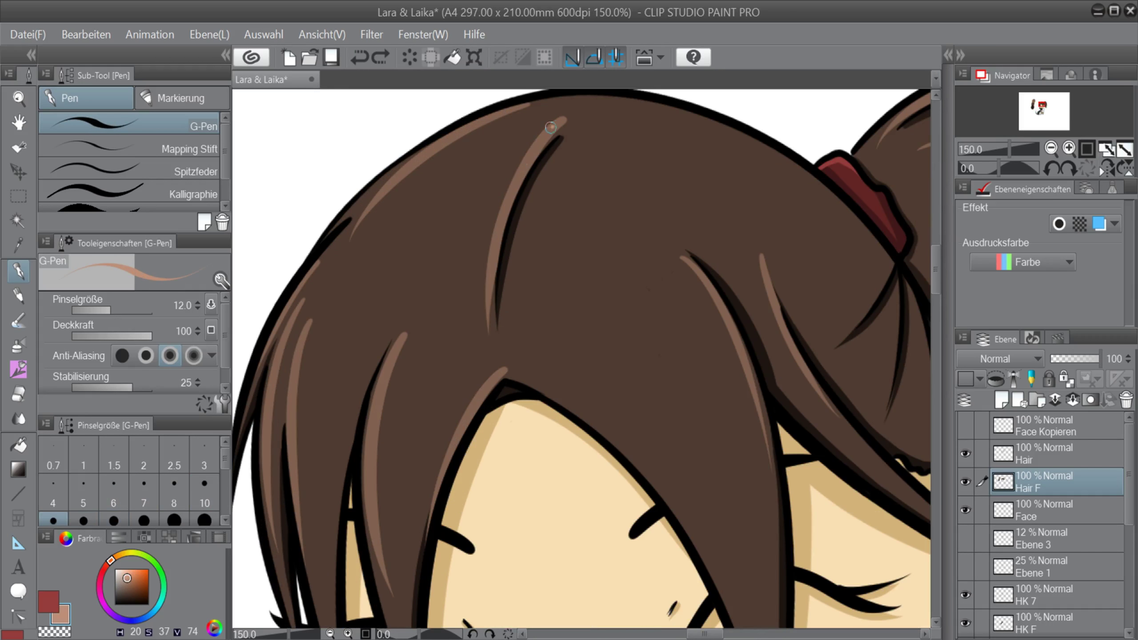
pyautogui.hotkey('ctrl', 'z')
pyautogui.moveTo(554, 124); pyautogui.dragTo(488, 310)
pyautogui.press('[')
pyautogui.moveTo(513, 108); pyautogui.dragTo(379, 194)
pyautogui.moveTo(294, 315); pyautogui.dragTo(268, 471)
pyautogui.moveTo(307, 338)
pyautogui.mouseDown()
pyautogui.moveTo(299, 499)
pyautogui.moveTo(291, 489)
pyautogui.mouseUp()
pyautogui.hotkey('ctrl', 'z')
pyautogui.moveTo(400, 338); pyautogui.dragTo(387, 566)
# Try brightening the highlights at the fringe parting and on the two strands sweeping towards the ear at pen size 10.
pyautogui.moveTo(936, 270); pyautogui.dragTo(935, 281)
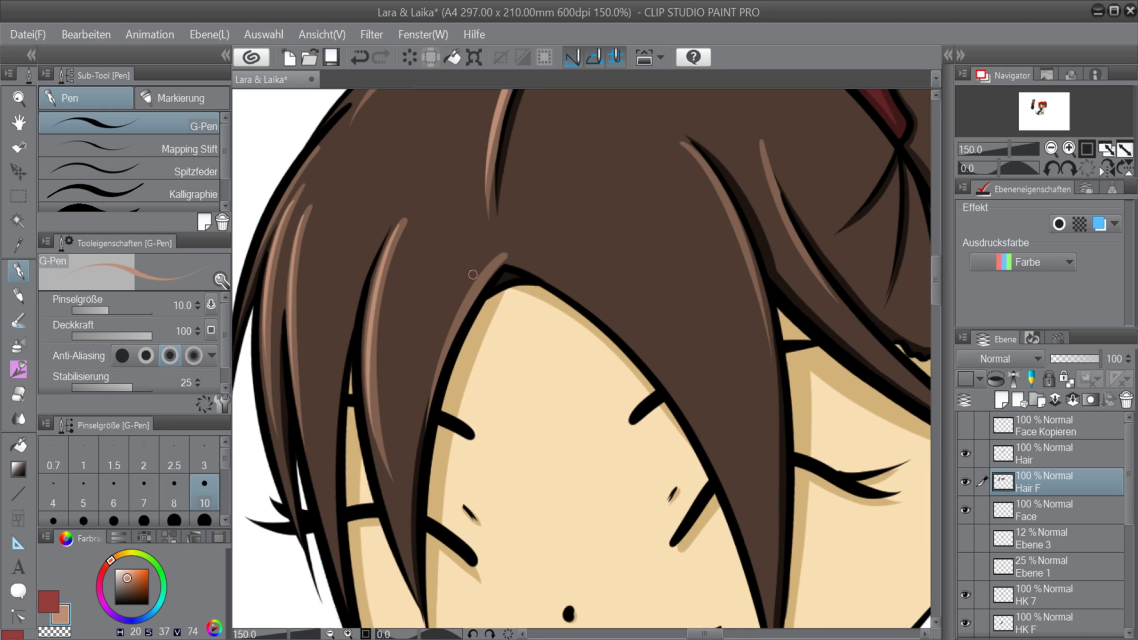
pyautogui.moveTo(495, 257); pyautogui.dragTo(434, 370)
pyautogui.hotkey('ctrl', 'z')
pyautogui.moveTo(496, 257); pyautogui.dragTo(435, 394)
pyautogui.moveTo(692, 148); pyautogui.dragTo(761, 300)
pyautogui.moveTo(766, 150); pyautogui.dragTo(820, 289)
pyautogui.hotkey('ctrl', 'z')
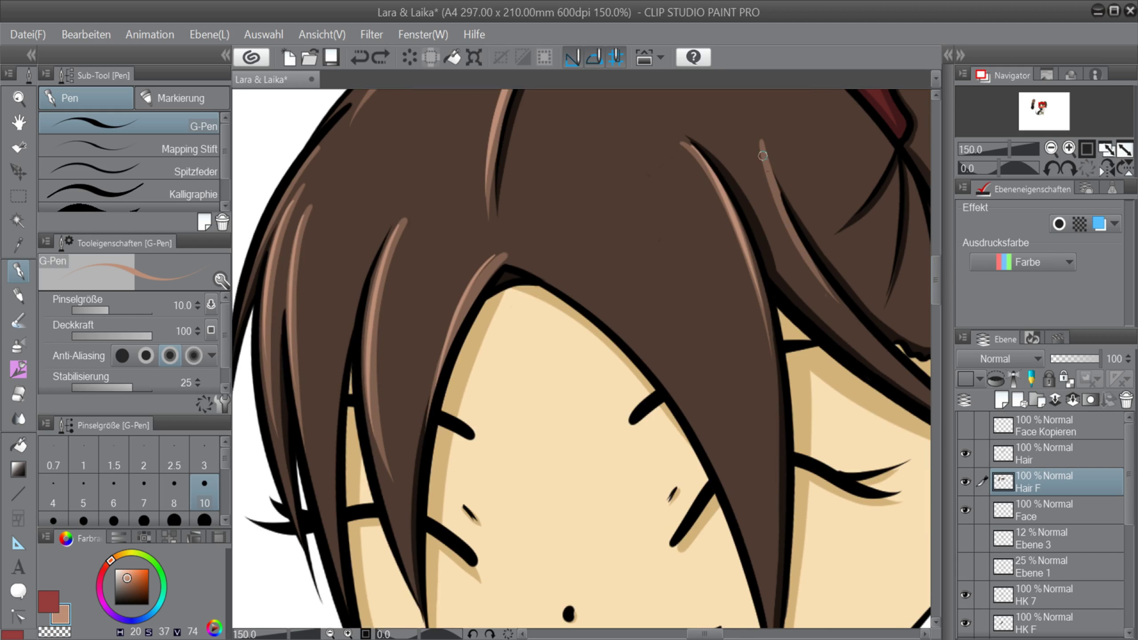
pyautogui.moveTo(762, 150); pyautogui.dragTo(822, 289)
# Try adding lighter brown second highlights along the ponytail's top and outer edge at pen size 12.
pyautogui.moveTo(708, 635); pyautogui.dragTo(727, 634)
pyautogui.moveTo(936, 269); pyautogui.dragTo(935, 246)
pyautogui.press(']')
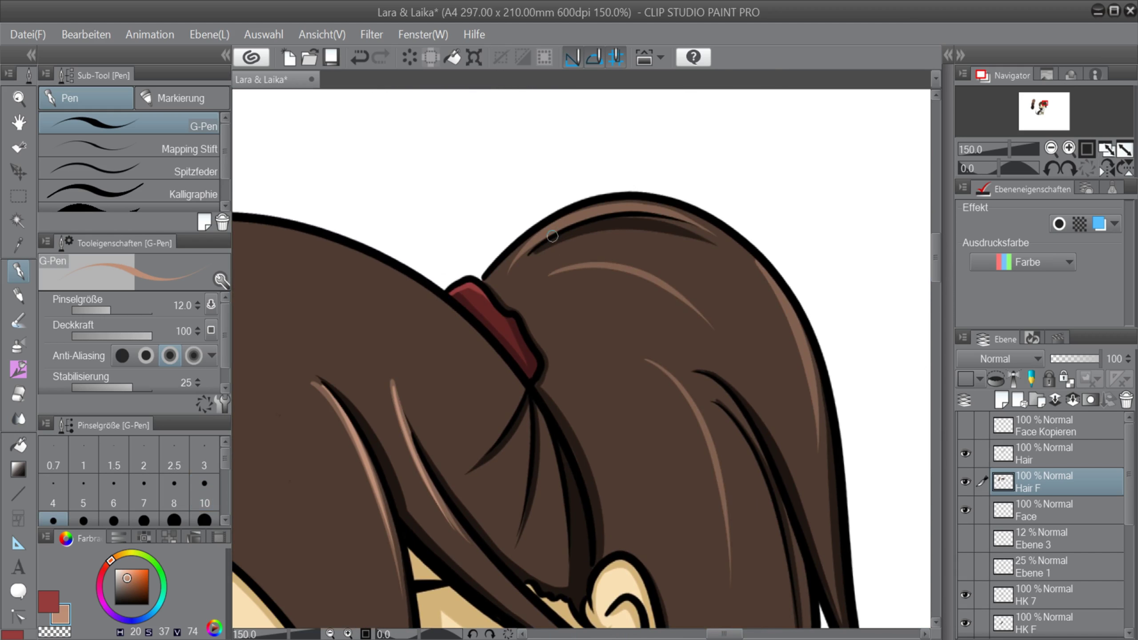
pyautogui.moveTo(529, 248); pyautogui.dragTo(659, 205)
pyautogui.moveTo(789, 297)
pyautogui.mouseDown()
pyautogui.moveTo(811, 406)
pyautogui.moveTo(770, 271)
pyautogui.mouseUp()
pyautogui.hotkey('ctrl', 'z')
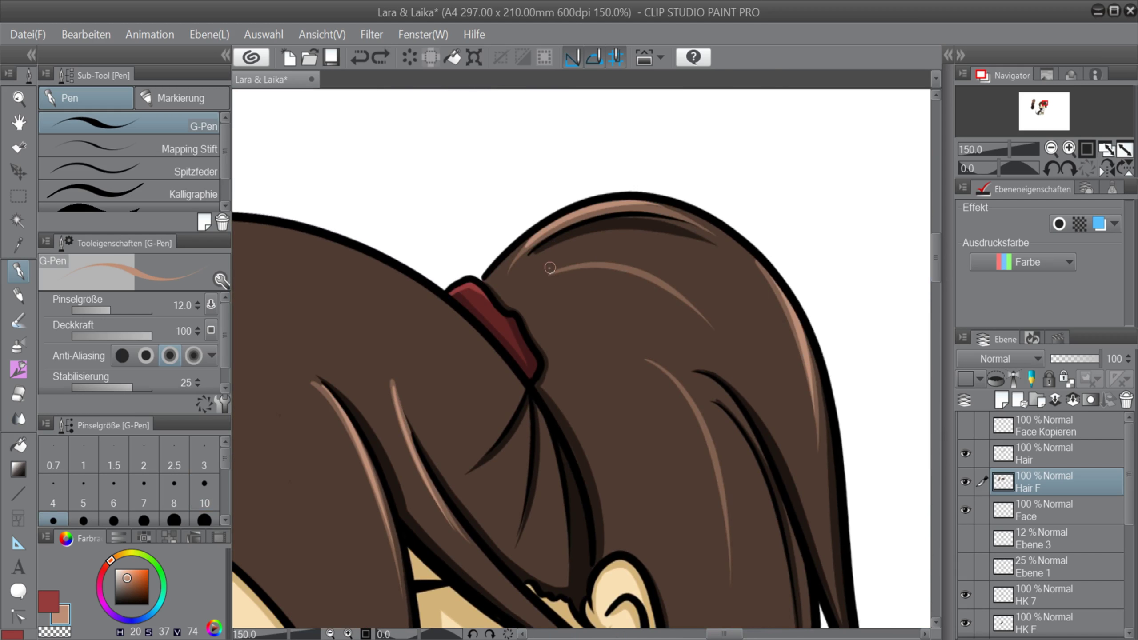
# Try adding thin lighter brown highlights over the two inner strands of the ponytail.
pyautogui.moveTo(554, 272); pyautogui.dragTo(692, 301)
pyautogui.hotkey('ctrl', 'z')
pyautogui.hotkey('ctrl', 'z')
pyautogui.moveTo(563, 269)
pyautogui.mouseDown()
pyautogui.moveTo(677, 292)
pyautogui.moveTo(640, 268)
pyautogui.mouseUp()
pyautogui.hotkey('ctrl', 'z')
pyautogui.moveTo(565, 267)
pyautogui.mouseDown()
pyautogui.moveTo(599, 261)
pyautogui.moveTo(673, 290)
pyautogui.mouseUp()
pyautogui.moveTo(666, 367)
pyautogui.mouseDown()
pyautogui.moveTo(727, 534)
pyautogui.moveTo(696, 403)
pyautogui.moveTo(729, 534)
pyautogui.mouseUp()
pyautogui.hotkey('ctrl', 'z')
pyautogui.hotkey('ctrl', 'z')
pyautogui.moveTo(692, 399); pyautogui.dragTo(736, 549)
pyautogui.hotkey('ctrl', 'z')
pyautogui.moveTo(674, 378); pyautogui.dragTo(722, 523)
pyautogui.hotkey('ctrl', 'z')
pyautogui.moveTo(670, 375); pyautogui.dragTo(726, 526)
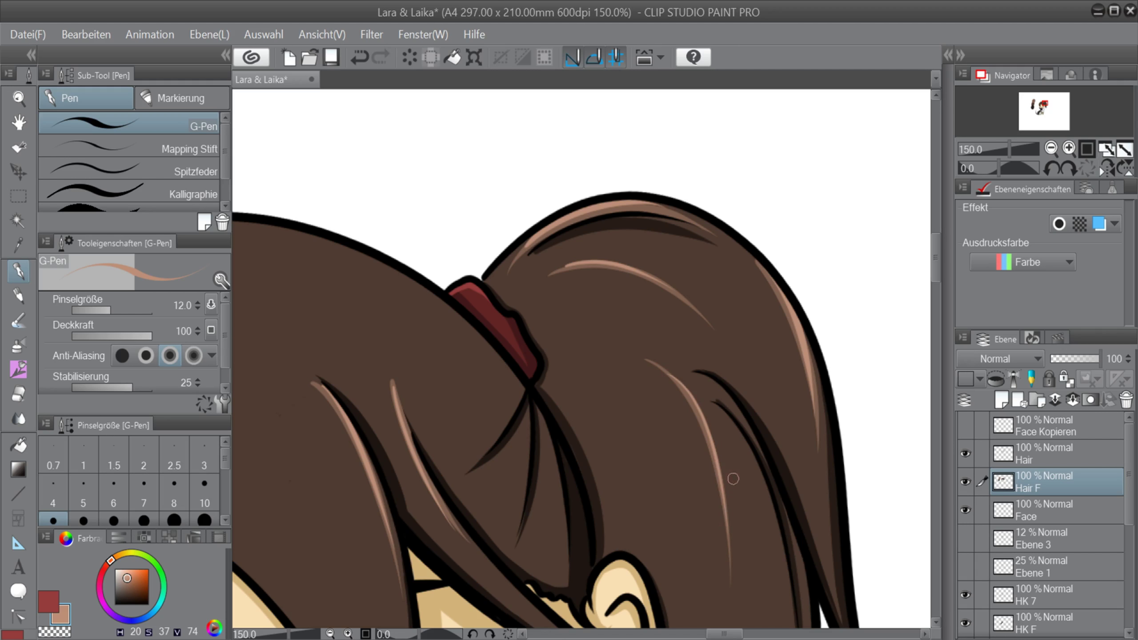
# Undo the brighter second highlights on the hair.
pyautogui.moveTo(936, 262); pyautogui.dragTo(940, 295)
pyautogui.scroll(1, 790, 490)
pyautogui.scroll(-3, 791, 492)
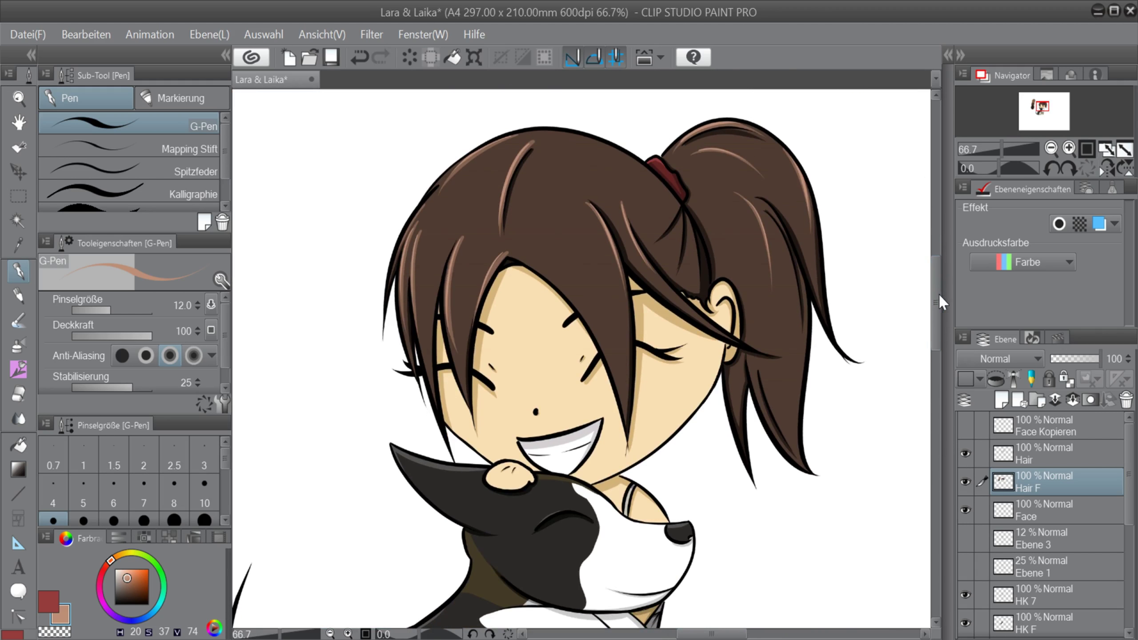
pyautogui.scroll(1, 937, 305)
pyautogui.hotkey('ctrl', 'z')
pyautogui.hotkey('ctrl', 'z')
pyautogui.hotkey('ctrl', 'z')
pyautogui.hotkey('ctrl', 'z')
pyautogui.hotkey('ctrl', 'z')
pyautogui.hotkey('ctrl', 'z')
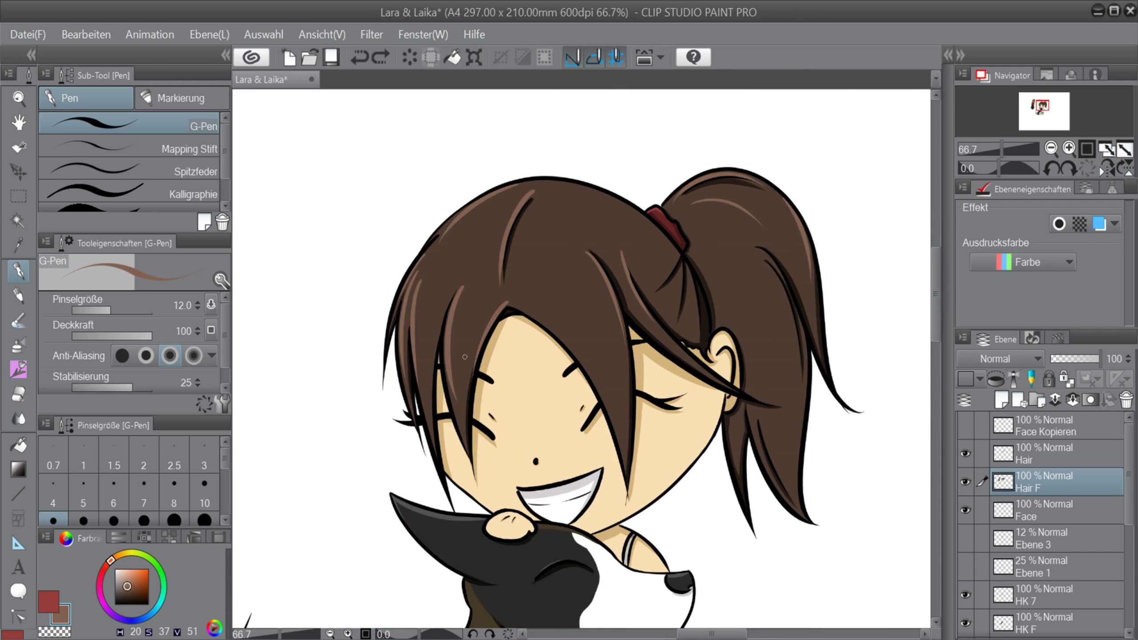
# Extend the light brown highlight along the top edge of the head and highlight the long fringe strand beside the face.
pyautogui.scroll(2, 453, 329)
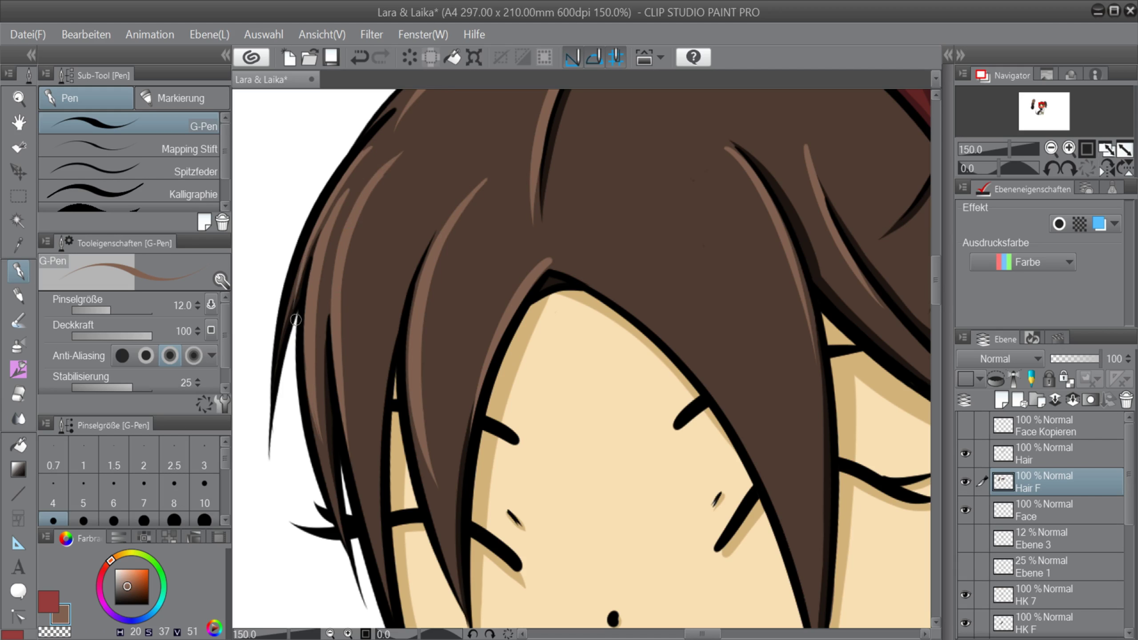
pyautogui.scroll(3, 501, 266)
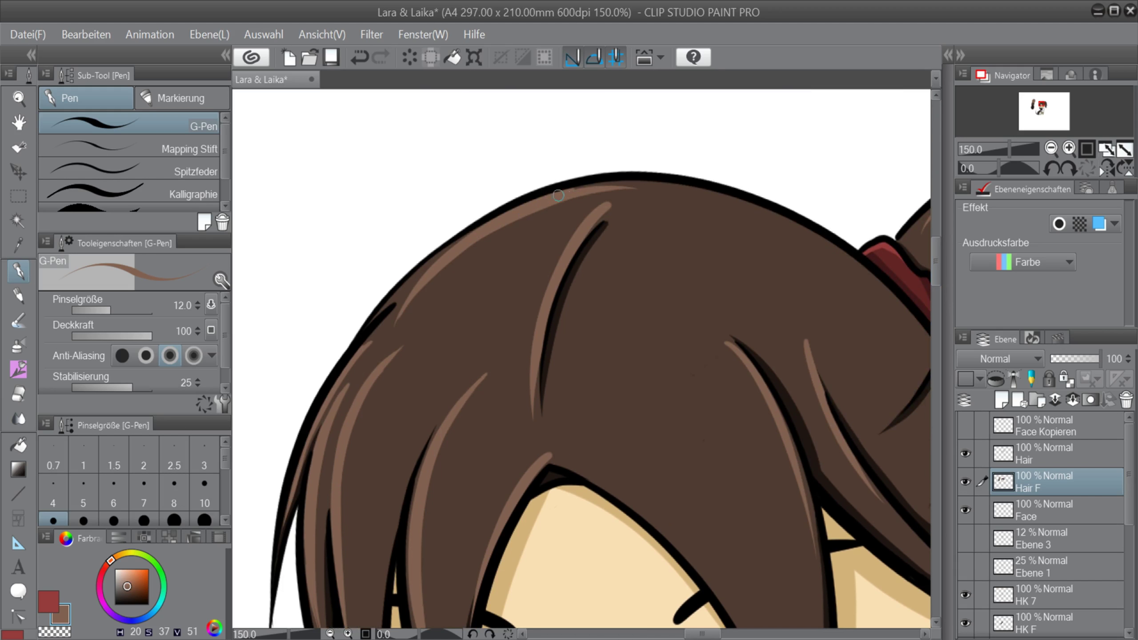
pyautogui.moveTo(558, 195); pyautogui.dragTo(714, 195)
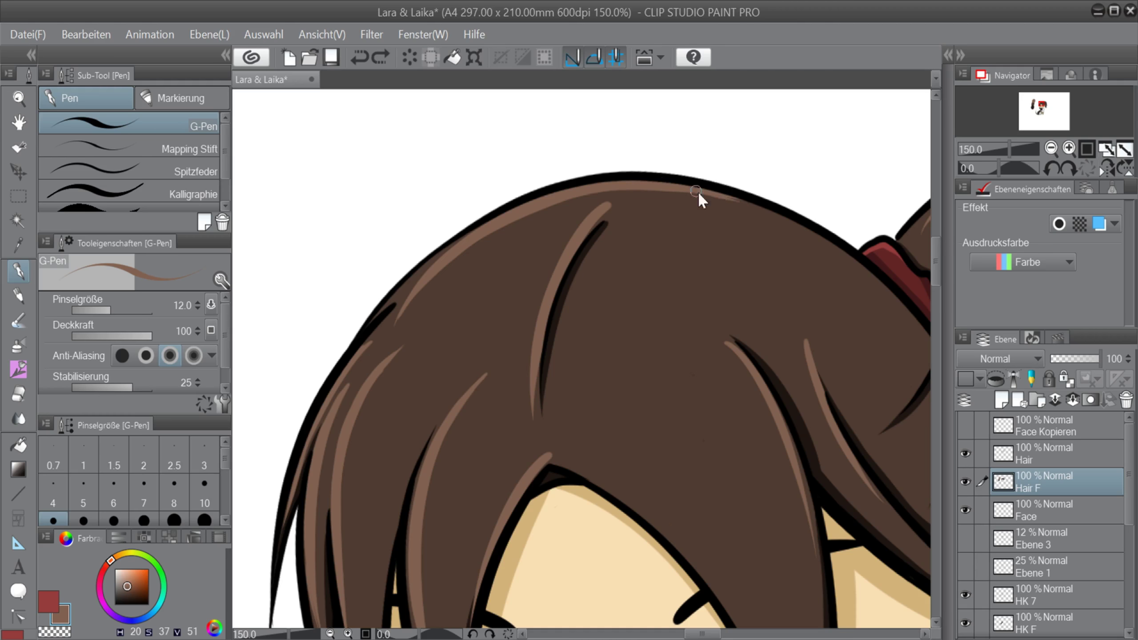
pyautogui.scroll(-3, 749, 300)
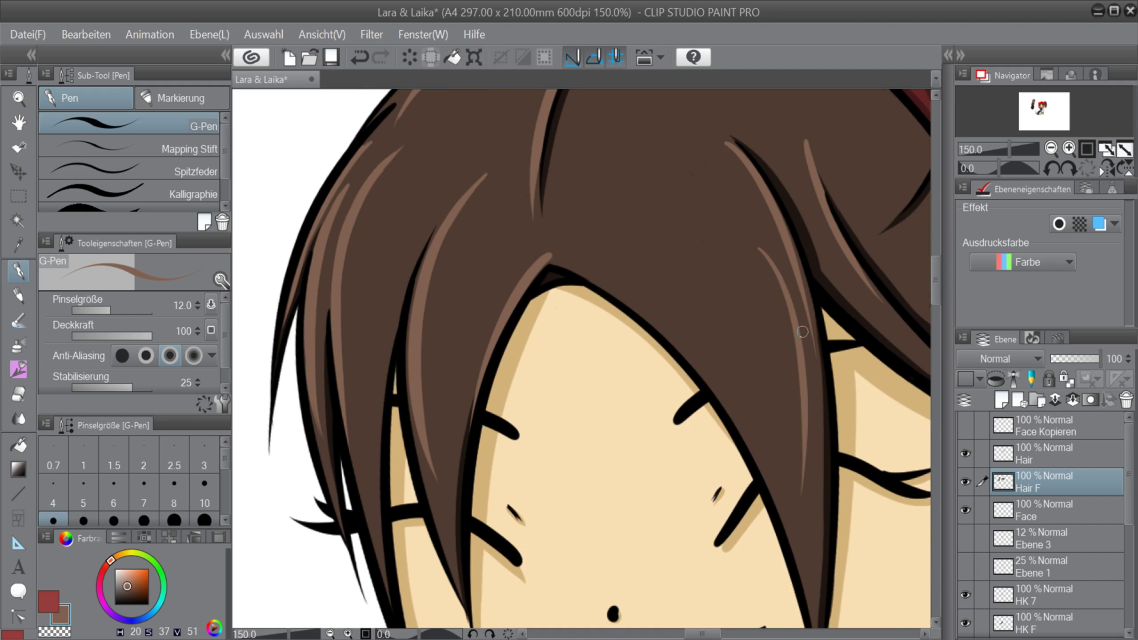
# Erase the three brown colour swatches beside the drawing with the transparent G-Pen, setting the pen size to 194.5.
pyautogui.click(330, 634)
pyautogui.click(330, 634)
pyautogui.click(330, 633)
pyautogui.moveTo(693, 634); pyautogui.dragTo(707, 634)
pyautogui.moveTo(936, 326); pyautogui.dragTo(936, 358)
pyautogui.click(331, 633)
pyautogui.click(330, 634)
pyautogui.click(54, 633)
pyautogui.moveTo(137, 311); pyautogui.dragTo(239, 324)
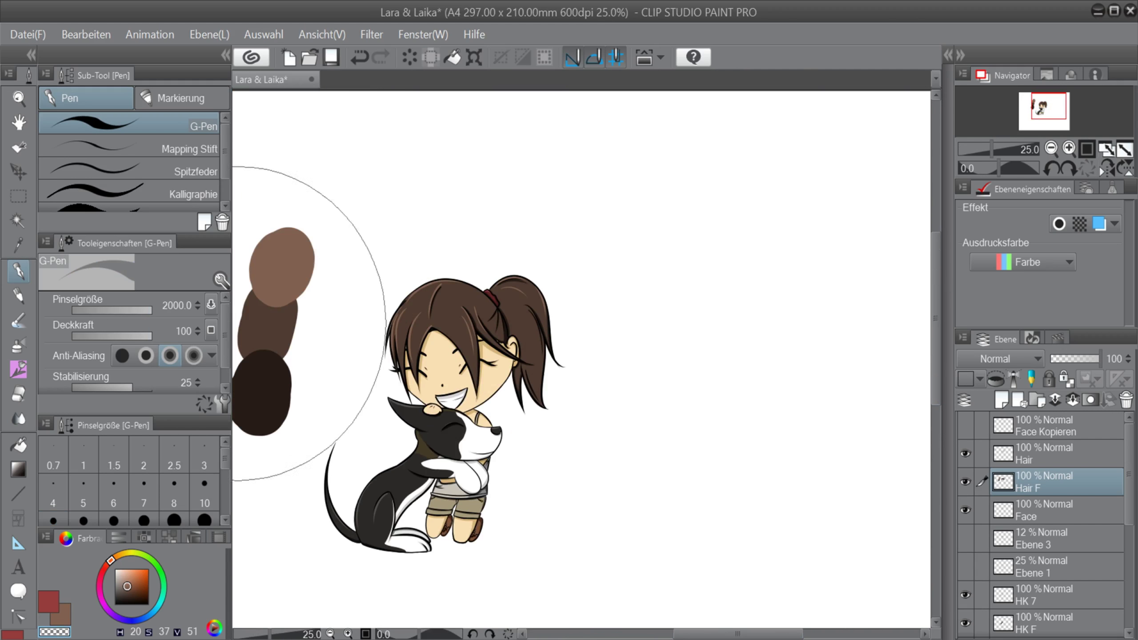
pyautogui.click(133, 310)
pyautogui.moveTo(738, 634); pyautogui.dragTo(722, 634)
pyautogui.moveTo(373, 247)
pyautogui.mouseDown()
pyautogui.moveTo(318, 425)
pyautogui.moveTo(347, 251)
pyautogui.mouseUp()
pyautogui.moveTo(936, 305); pyautogui.dragTo(936, 328)
pyautogui.moveTo(744, 634); pyautogui.dragTo(744, 635)
# Show the Schatten layer with the ground shadow and make it the active layer.
pyautogui.hscroll(-1, 743, 635)
pyautogui.scroll(-5, 1044, 515)
pyautogui.click(966, 544)
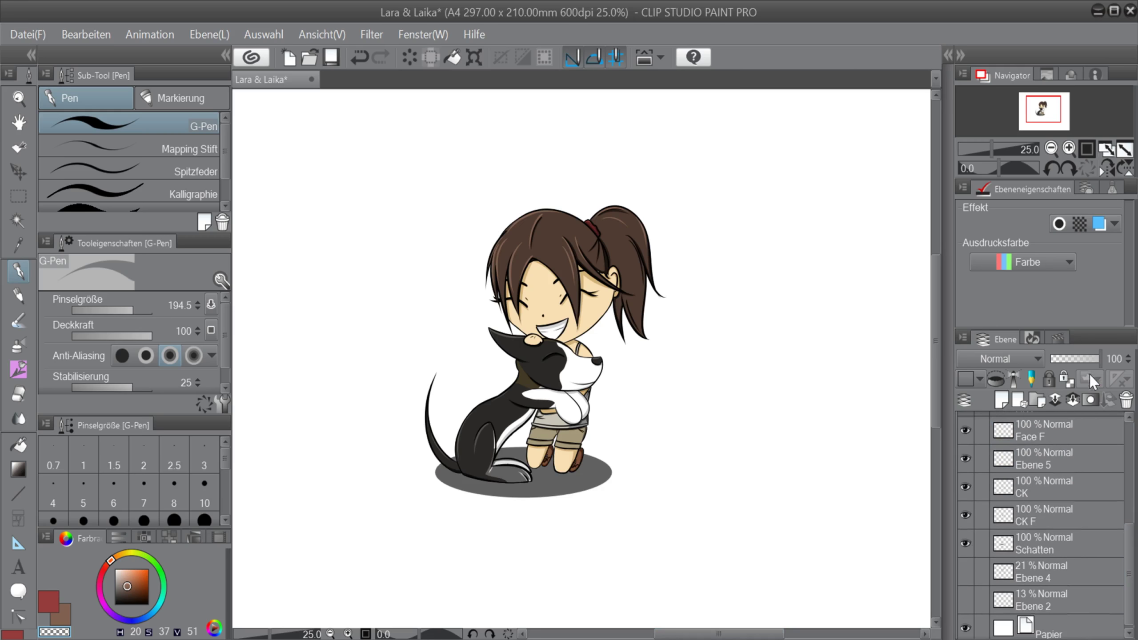
pyautogui.moveTo(1089, 361); pyautogui.dragTo(1112, 361)
pyautogui.click(1054, 543)
# Try refilling the grey ground shadow with a near-black colour, including the area between the dog and the girl.
pyautogui.click(62, 618)
pyautogui.click(123, 602)
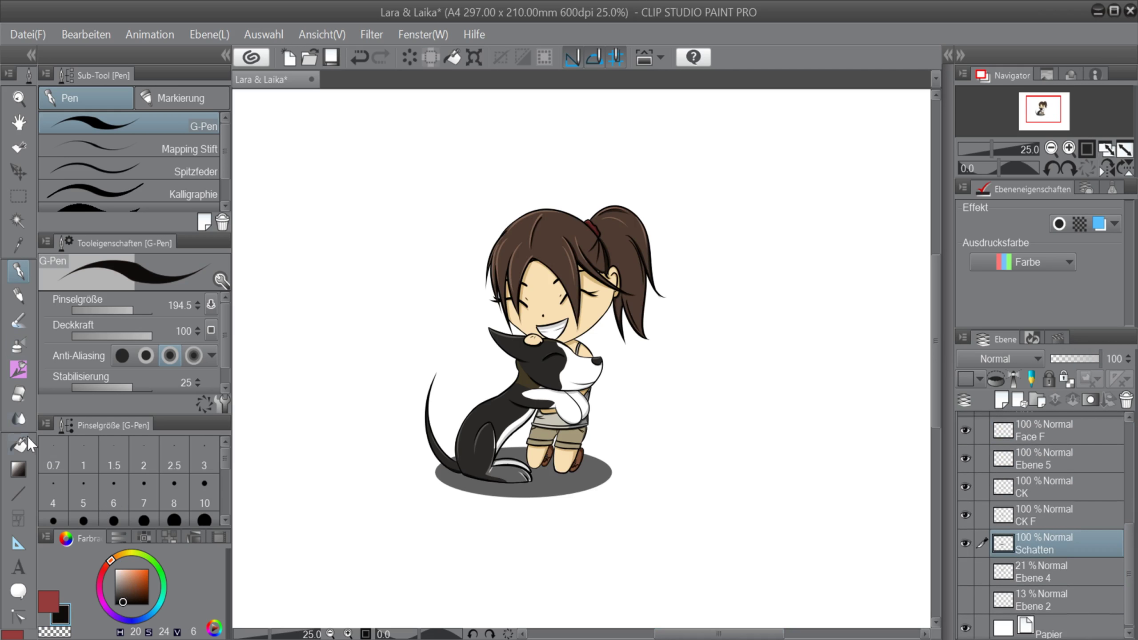
pyautogui.click(27, 441)
pyautogui.click(592, 472)
pyautogui.click(511, 456)
pyautogui.hotkey('ctrl', 'z')
pyautogui.hotkey('ctrl', 'z')
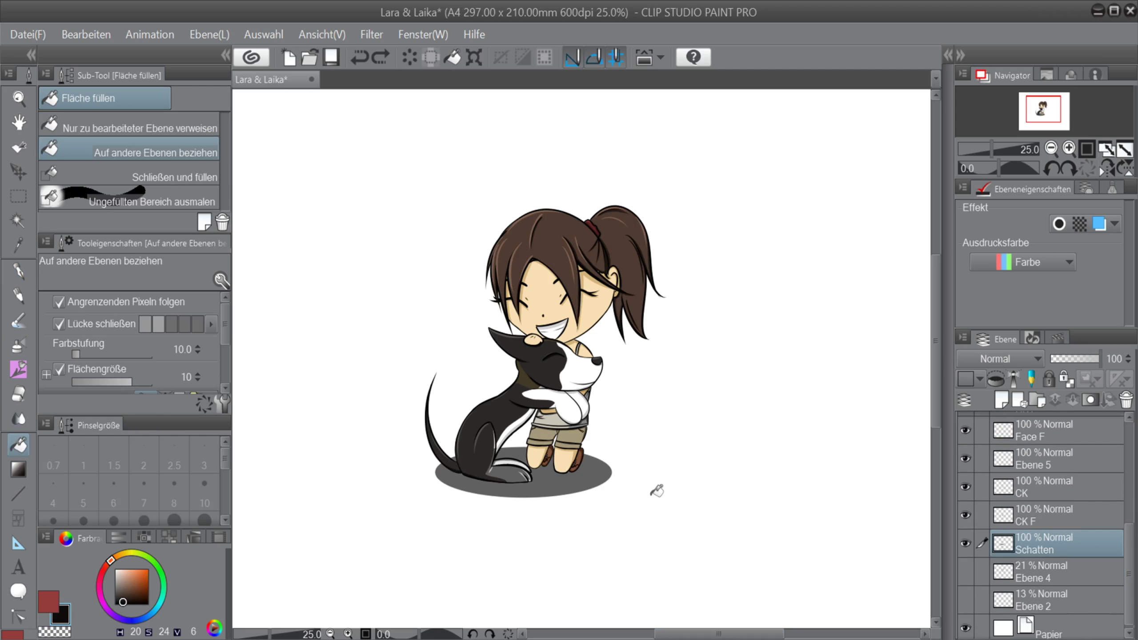
# Erase the grey shadow showing through the dog's white hind paw with the transparent G-Pen, reducing its size to 25, and activate layer HK F.
pyautogui.click(17, 219)
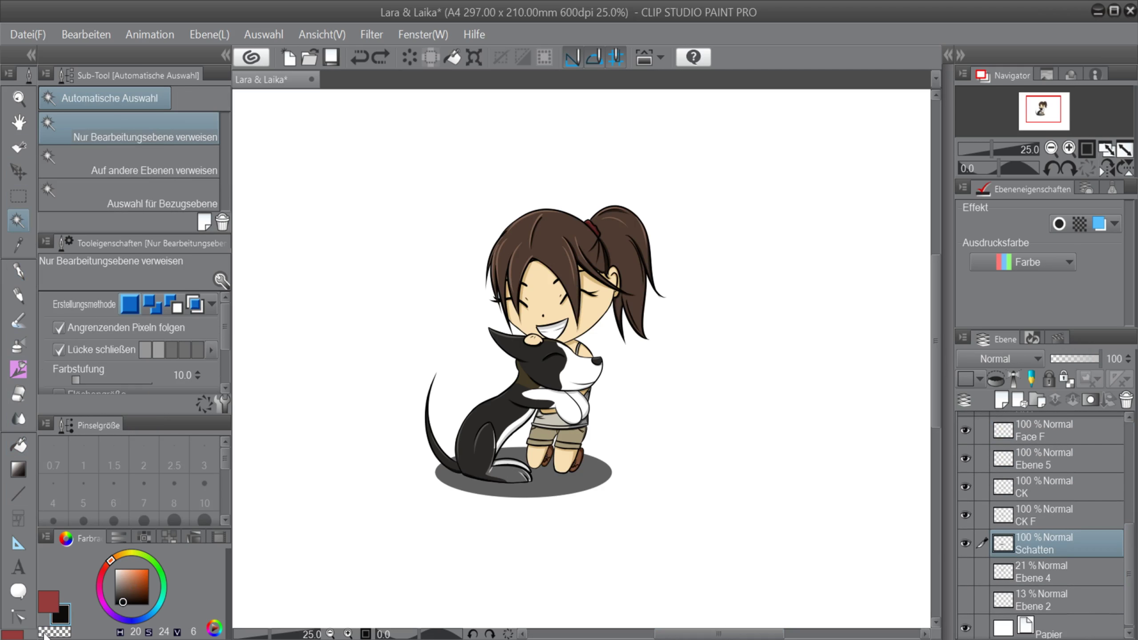
pyautogui.scroll(5, 510, 464)
pyautogui.moveTo(689, 634)
pyautogui.mouseDown()
pyautogui.moveTo(703, 634)
pyautogui.moveTo(686, 636)
pyautogui.mouseUp()
pyautogui.click(708, 623)
pyautogui.hotkey('ctrl', 'z')
pyautogui.press('p')
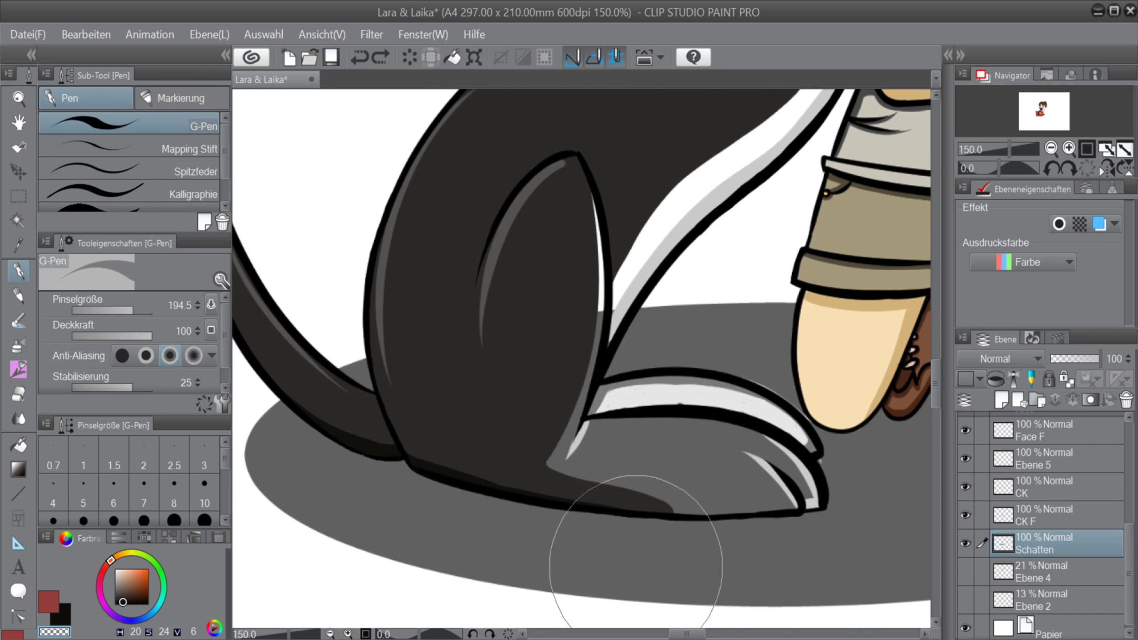
pyautogui.moveTo(686, 547)
pyautogui.mouseDown()
pyautogui.moveTo(686, 445)
pyautogui.moveTo(572, 407)
pyautogui.moveTo(586, 321)
pyautogui.moveTo(611, 446)
pyautogui.moveTo(673, 458)
pyautogui.moveTo(666, 412)
pyautogui.moveTo(774, 446)
pyautogui.mouseUp()
pyautogui.press('[')
pyautogui.press('[')
pyautogui.press('[')
pyautogui.press('[')
pyautogui.press('[')
pyautogui.press('[')
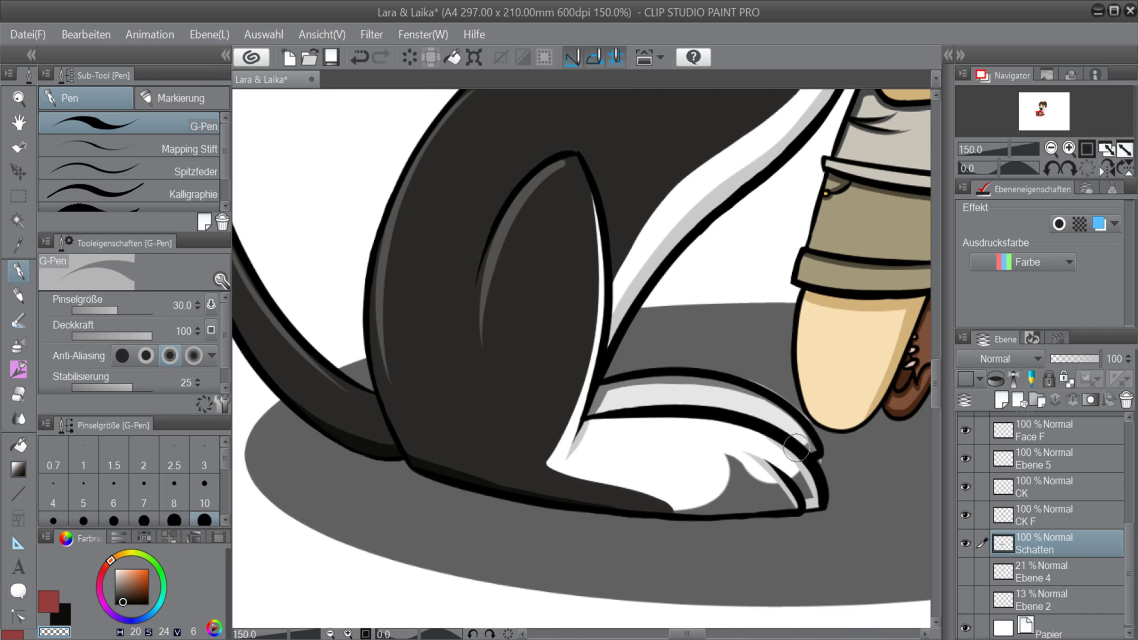
pyautogui.moveTo(689, 505); pyautogui.dragTo(727, 480)
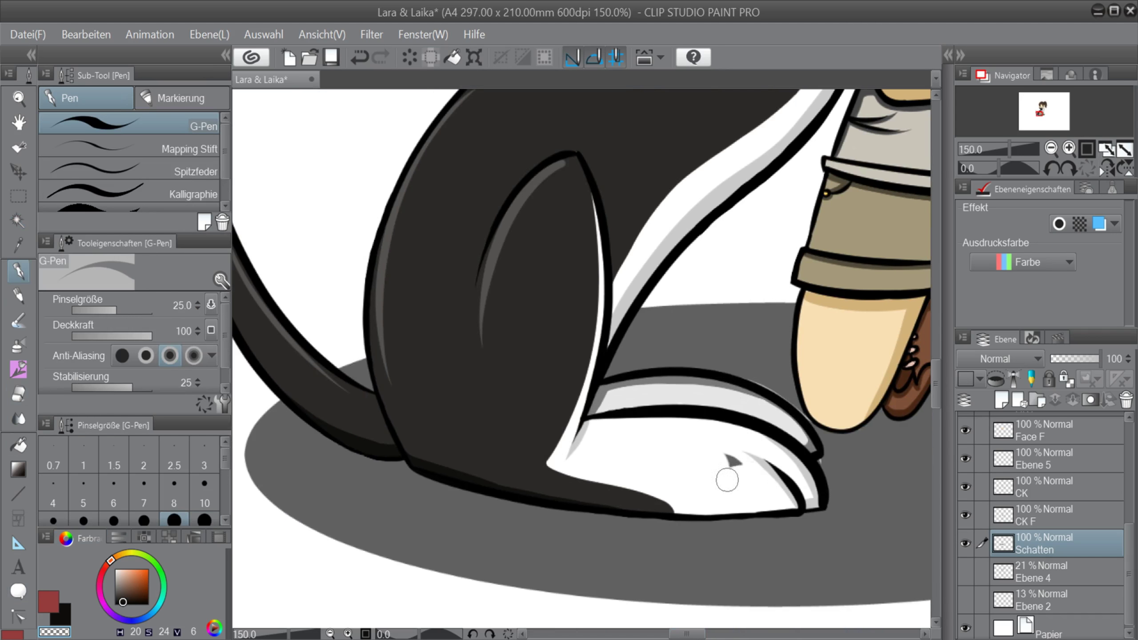
pyautogui.scroll(4, 1084, 506)
pyautogui.click(1067, 510)
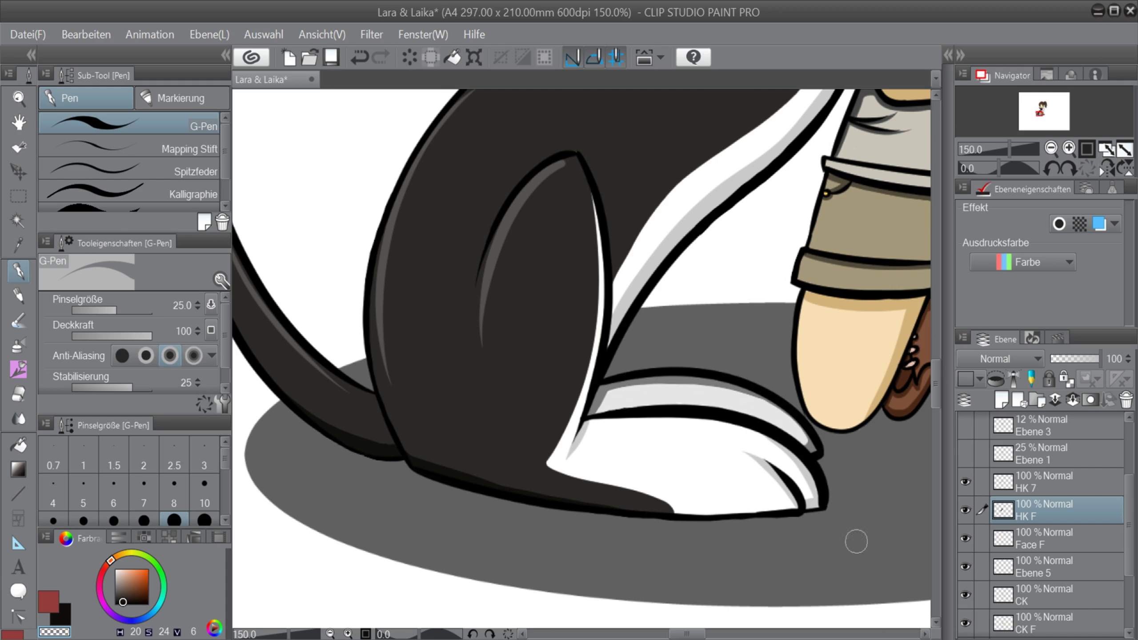
# Lower the Schatten layer's opacity to 64 % and save the drawing.
pyautogui.scroll(-5, 856, 542)
pyautogui.scroll(-4, 1060, 567)
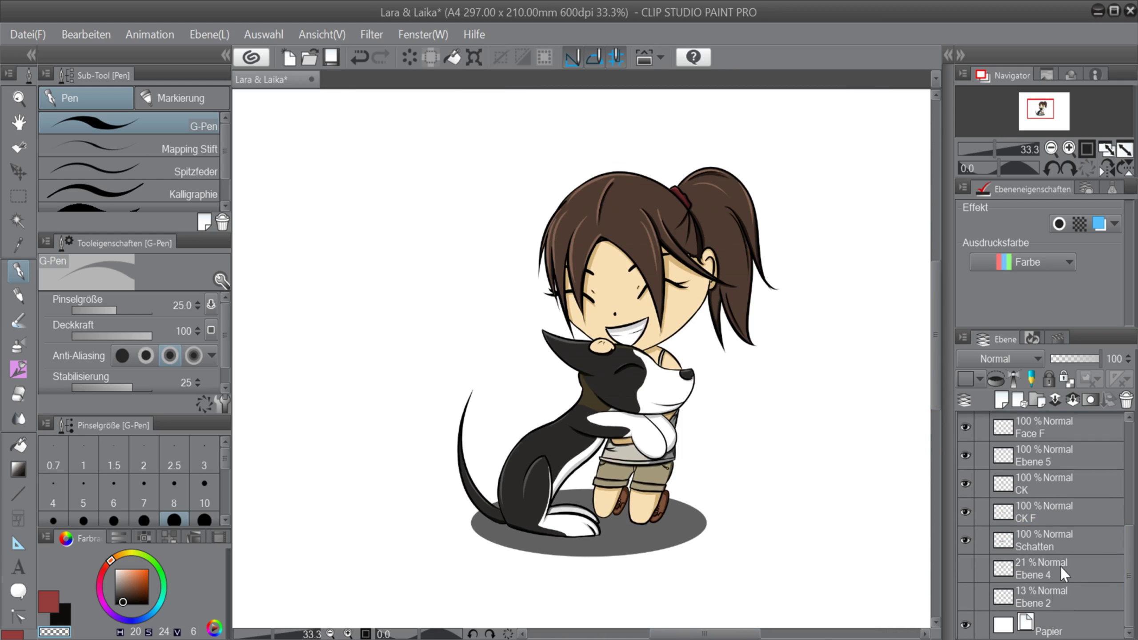
pyautogui.click(1058, 541)
pyautogui.moveTo(1078, 363); pyautogui.dragTo(1082, 358)
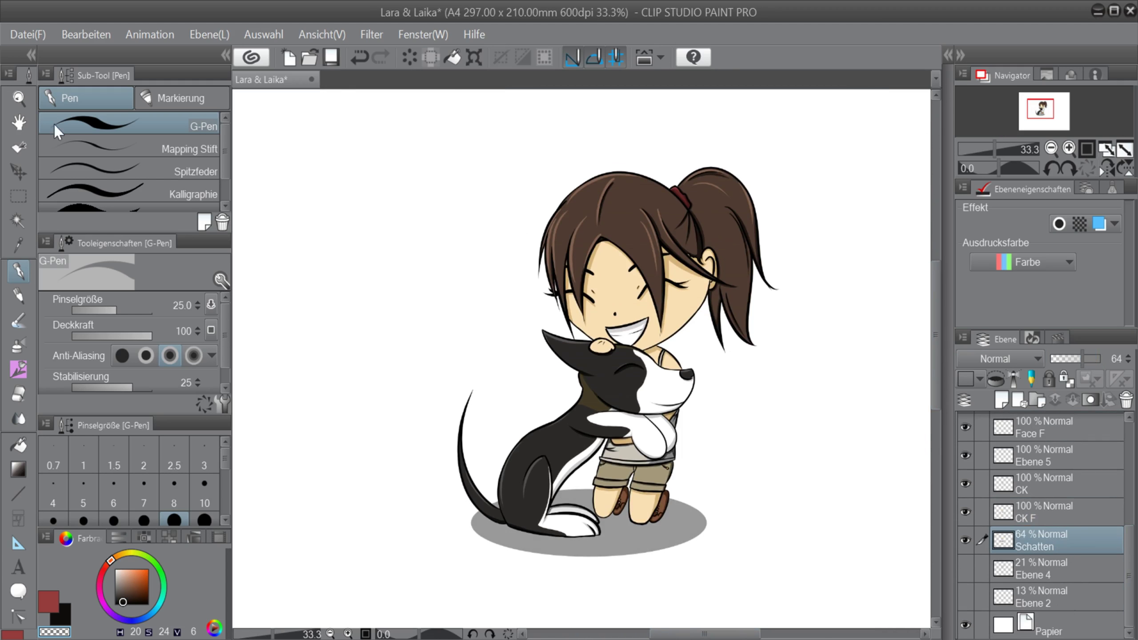
pyautogui.hotkey('ctrl', 's')
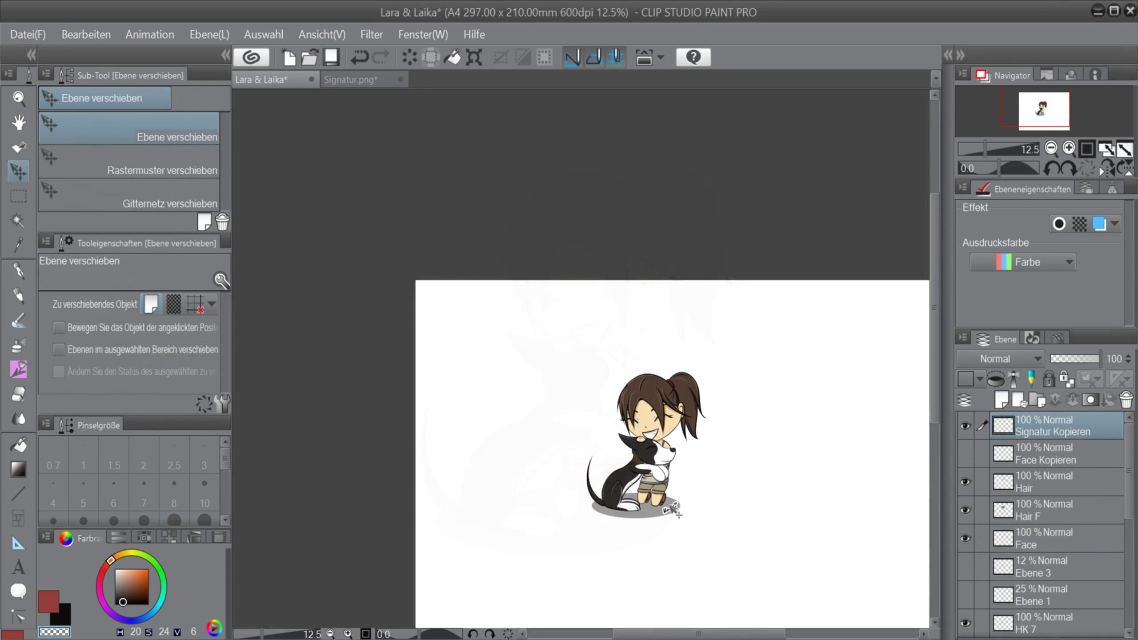
# Hand-letter the girl's and dog's names, joined by an ampersand, in black beside the pair with the Kalligraphie pen at size 30.
pyautogui.scroll(2, 682, 502)
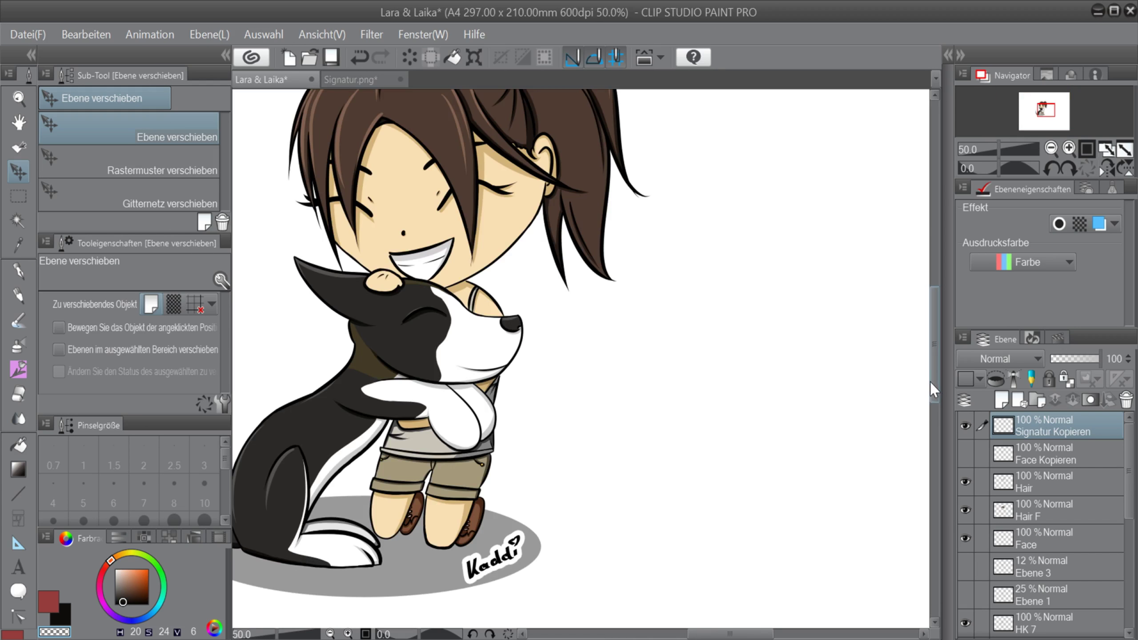
pyautogui.scroll(-3, 937, 399)
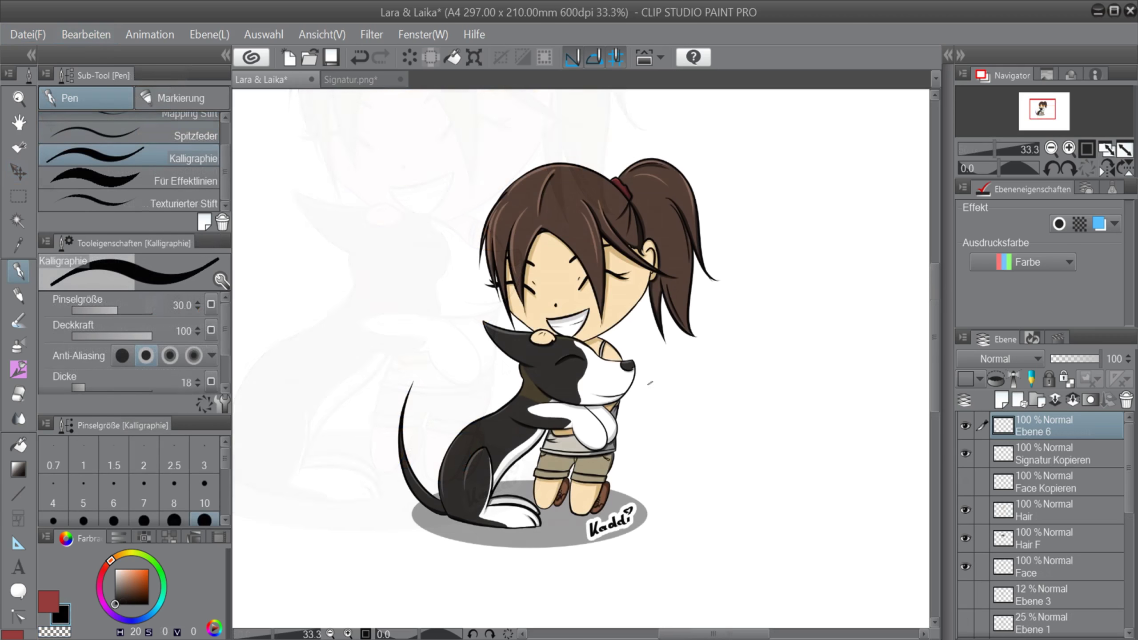
pyautogui.moveTo(656, 389)
pyautogui.mouseDown()
pyautogui.moveTo(653, 428)
pyautogui.moveTo(685, 424)
pyautogui.mouseUp()
pyautogui.moveTo(703, 406)
pyautogui.mouseDown()
pyautogui.moveTo(696, 424)
pyautogui.moveTo(755, 401)
pyautogui.moveTo(762, 420)
pyautogui.mouseUp()
pyautogui.moveTo(801, 390)
pyautogui.mouseDown()
pyautogui.moveTo(792, 363)
pyautogui.moveTo(806, 418)
pyautogui.mouseUp()
pyautogui.moveTo(657, 451); pyautogui.dragTo(730, 491)
pyautogui.moveTo(749, 439); pyautogui.dragTo(740, 493)
pyautogui.moveTo(744, 478); pyautogui.dragTo(758, 492)
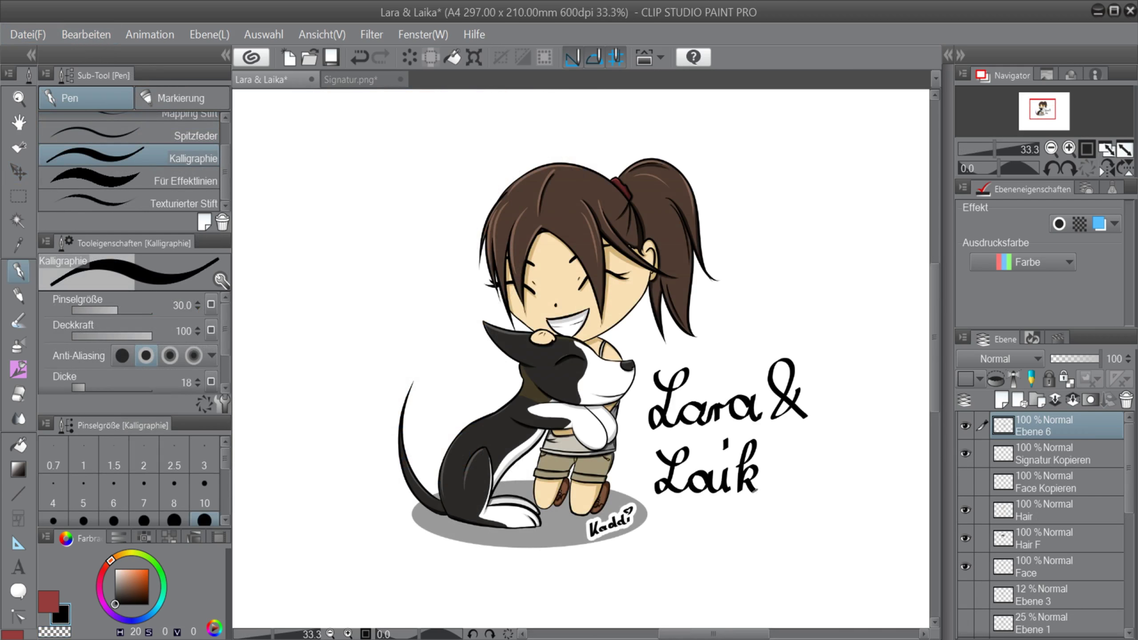